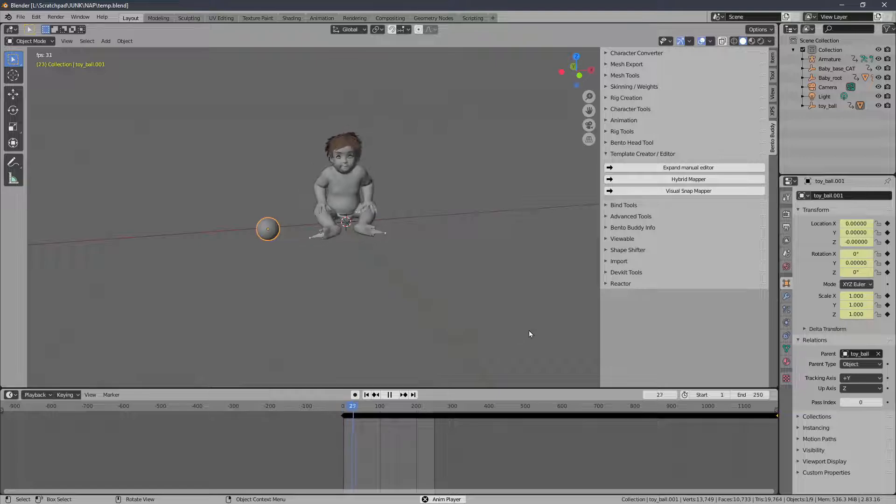
Set the scene's end frame to 850 while the baby and ball animation is playing
mouse_move(750, 394)
left_mouse_down()
mouse_move(773, 395)
mouse_move(734, 397)
left_mouse_up()
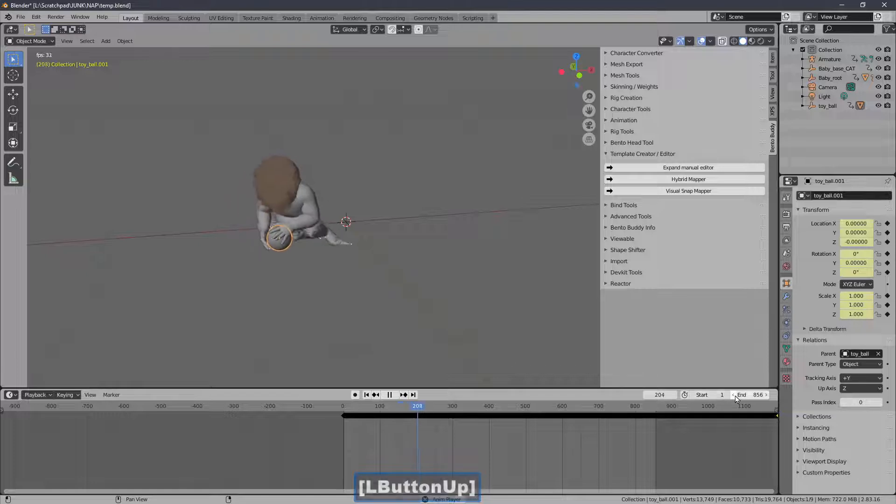
double_click(732, 396)
left_click(732, 395)
left_click(732, 397)
left_click(733, 396)
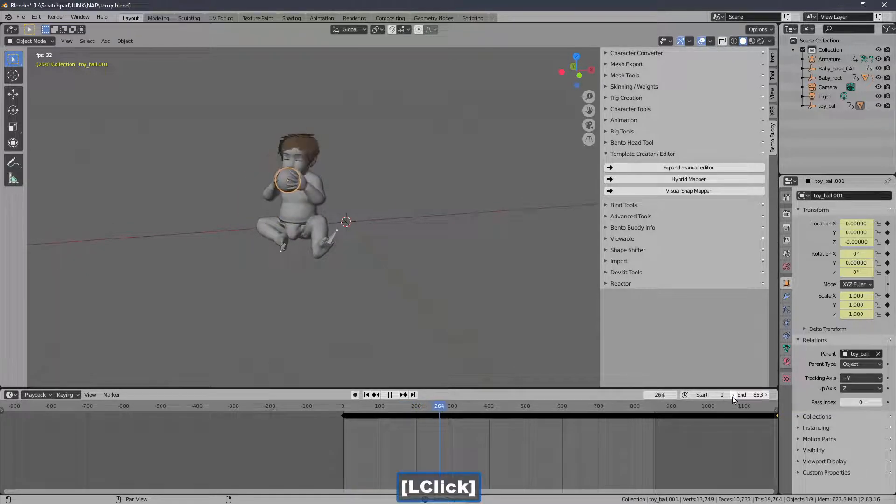
left_click(732, 395)
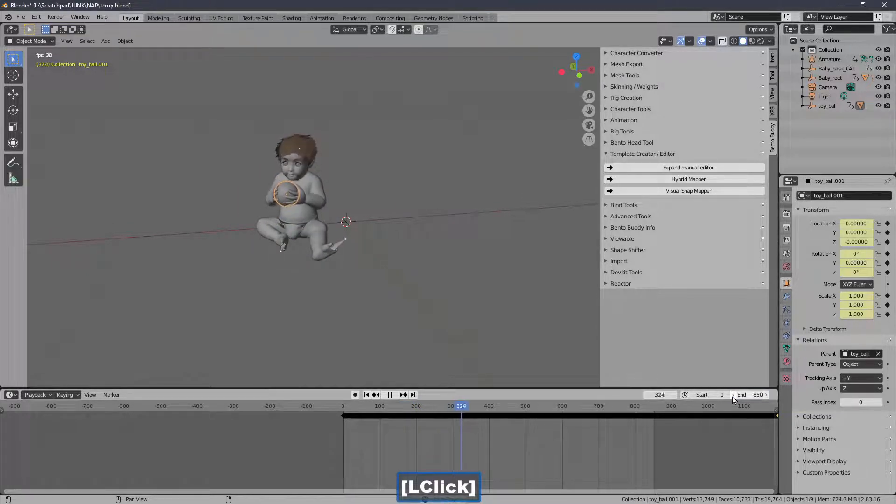
Stop playback and scrub the timeline beyond frame 850 to examine the later baby and ball motion, ending back at frame 1
middle_click_drag(386, 188, 299, 214)
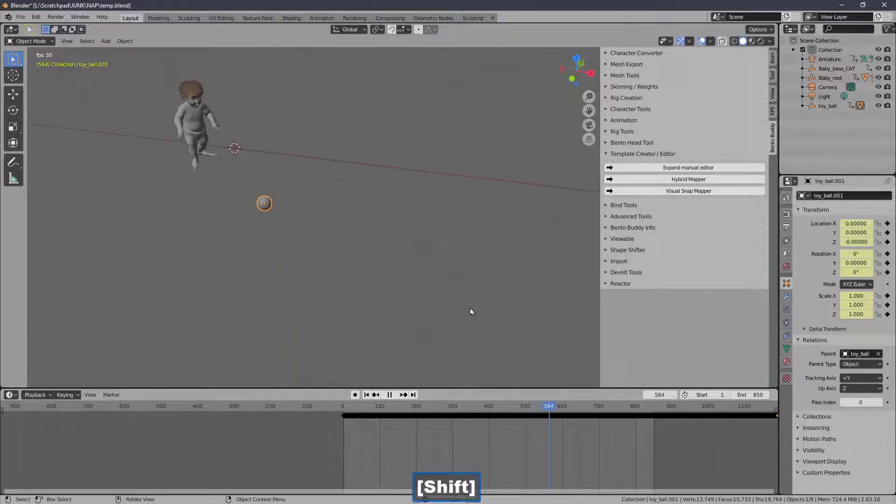
left_click(390, 394)
middle_click_drag(640, 444, 440, 447, "shift")
left_click_drag(424, 417, 659, 420)
middle_click_drag(630, 433, 502, 430, "ctrl")
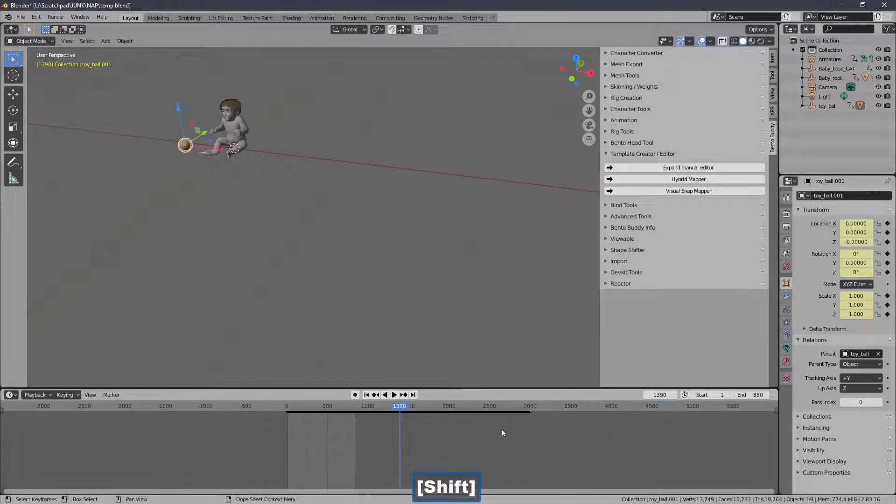
left_click_drag(419, 405, 378, 411)
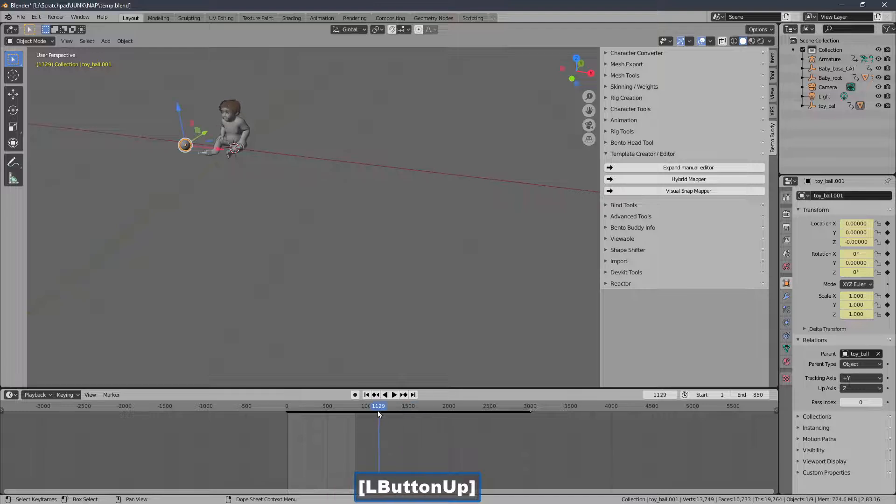
left_click(366, 397)
Scrub through frames around 800 to 850 to examine the baby and ball up close, and return to frame 1
middle_click_drag(324, 275, 528, 205)
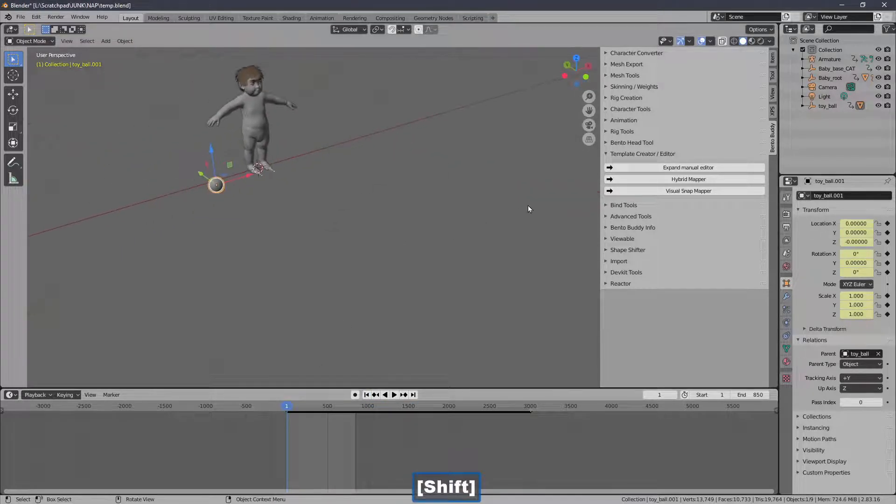
middle_click_drag(454, 213, 475, 226, "shift")
middle_click_drag(430, 418, 501, 423, "ctrl")
middle_click_drag(235, 442, 376, 432, "shift")
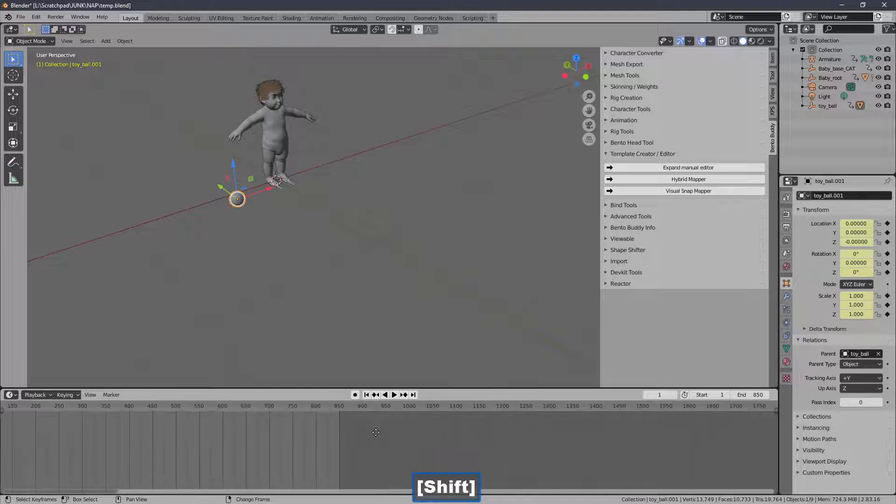
mouse_move(315, 414)
left_mouse_down()
mouse_move(310, 406)
mouse_move(327, 408)
left_mouse_up()
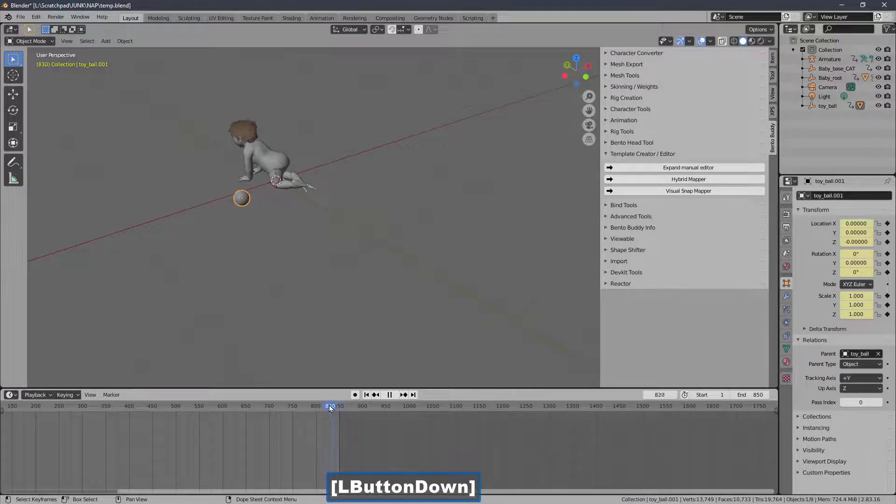
left_click_drag(334, 407, 317, 406)
middle_click_drag(306, 236, 387, 234, "shift")
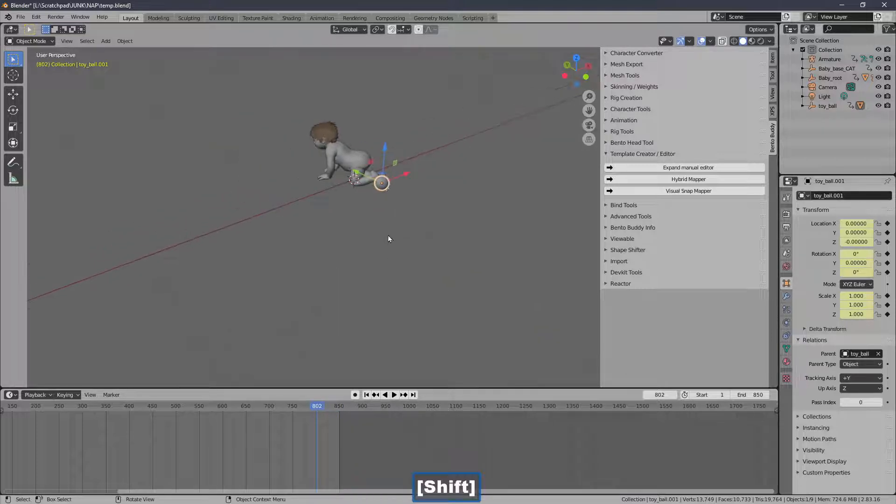
middle_click_drag(364, 163, 374, 208, "ctrl")
left_click(356, 141)
left_click(404, 222)
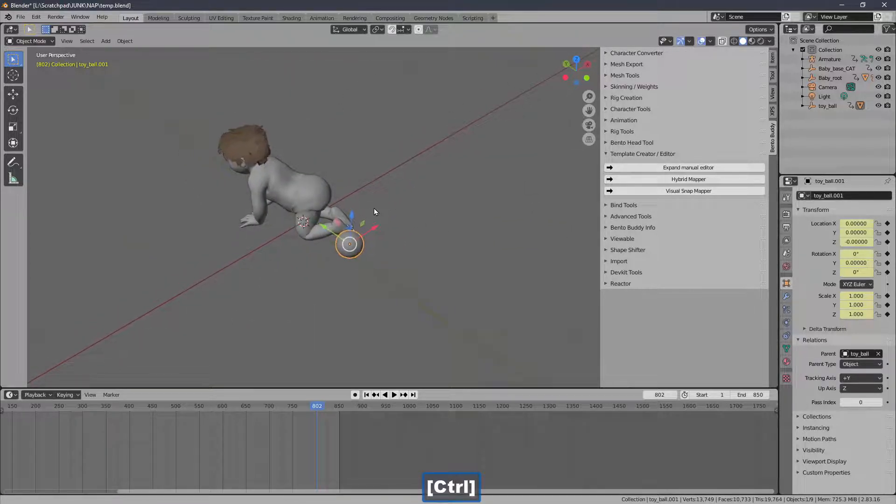
left_click(366, 394)
middle_click_drag(362, 231, 416, 197, "ctrl")
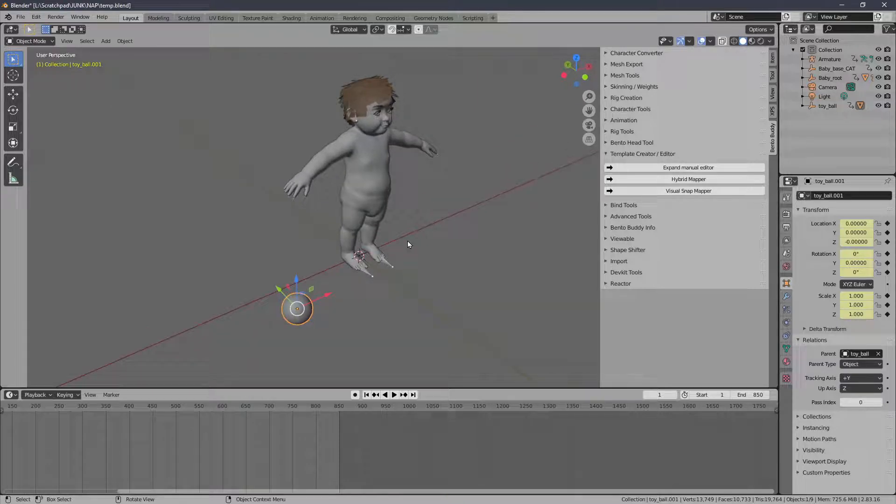
Select the baby's retarget helper rig and examine its motion around frames 940 to 960, ending at frame 1
left_click(370, 276)
middle_click_drag(286, 236, 470, 206, "ctrl")
left_click(391, 407)
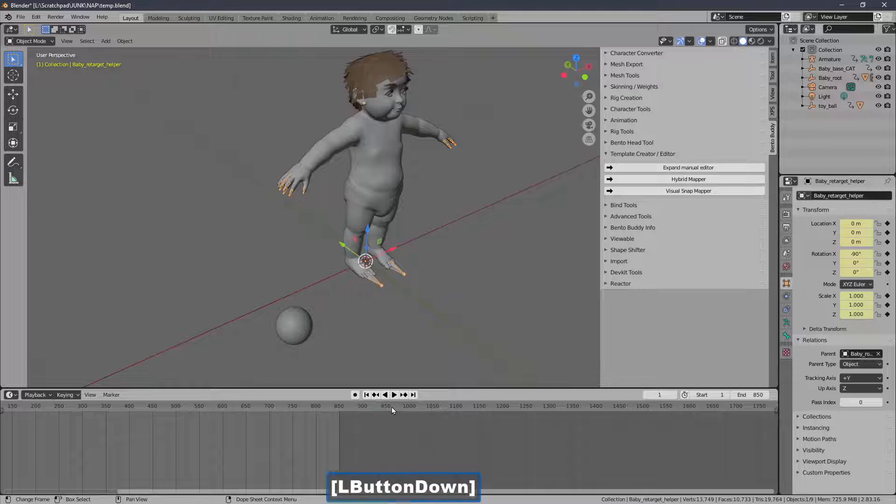
left_click_drag(409, 406, 390, 407)
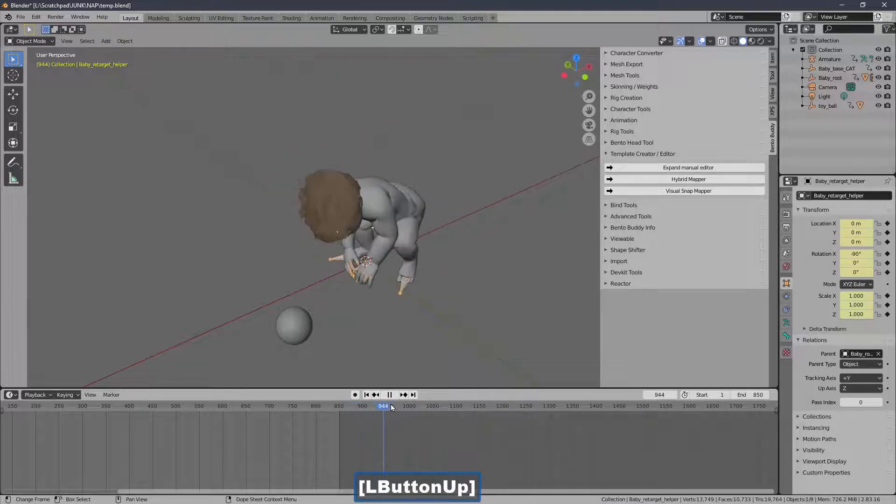
middle_click_drag(294, 412, 337, 412, "ctrl")
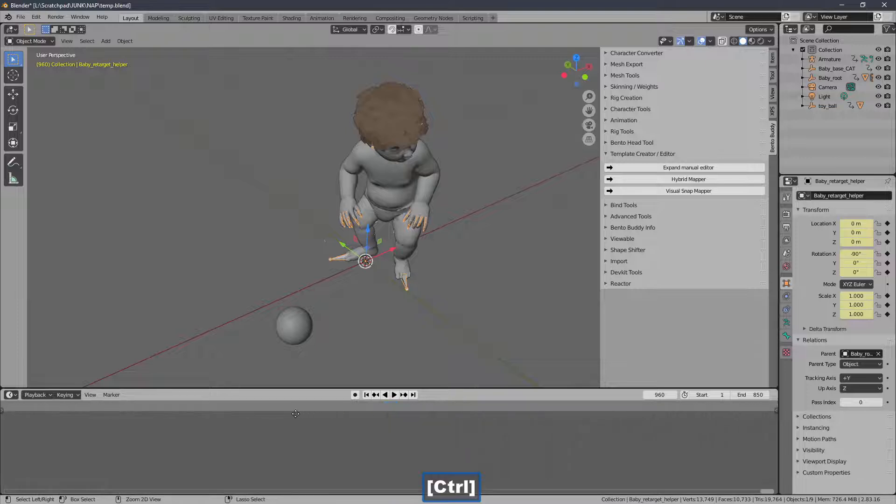
middle_click_drag(272, 412, 346, 471, "ctrl")
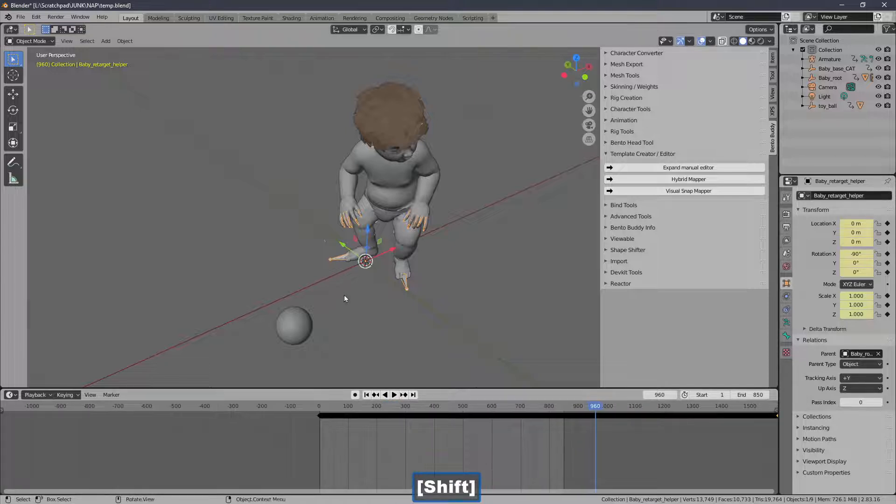
left_click(367, 396)
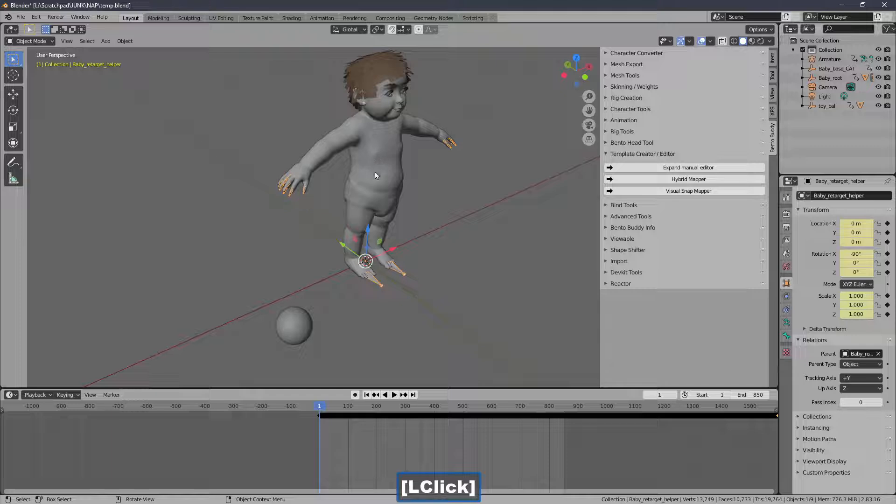
Compare the ball with the retarget helper rig, leave the rig selected, and open the Character Tools options
left_click(289, 327)
left_click(379, 284)
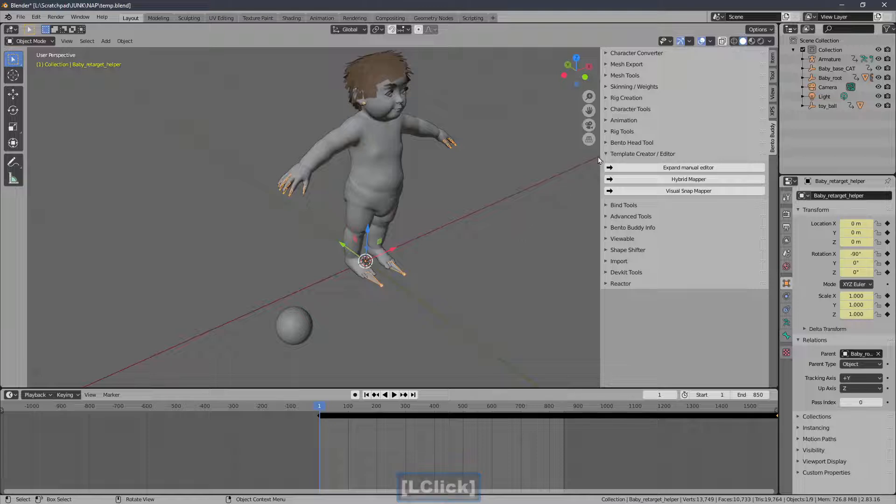
left_click(615, 155)
left_click(627, 110)
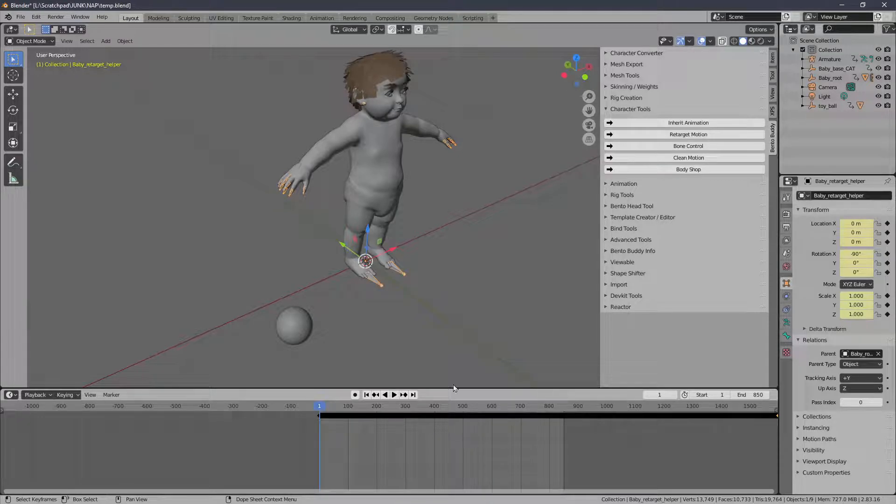
Switch the retarget helper rig to Pose Mode and return it to Object Mode
left_click(41, 42)
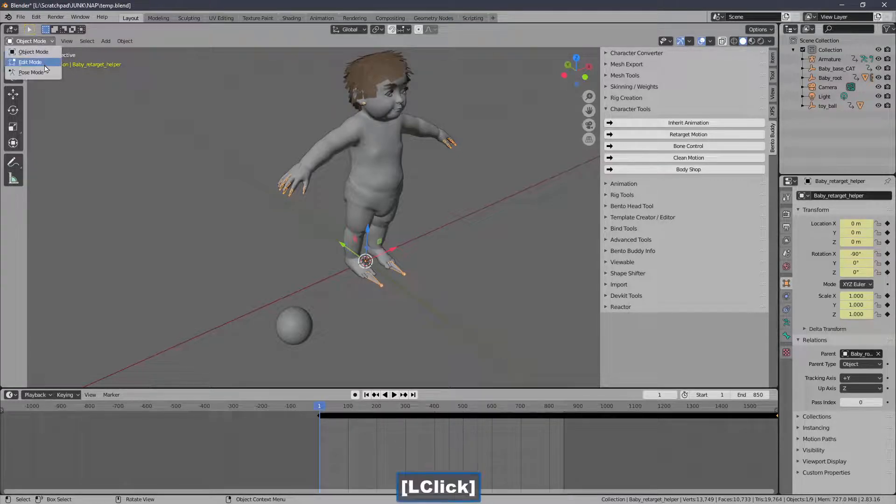
left_click(46, 73)
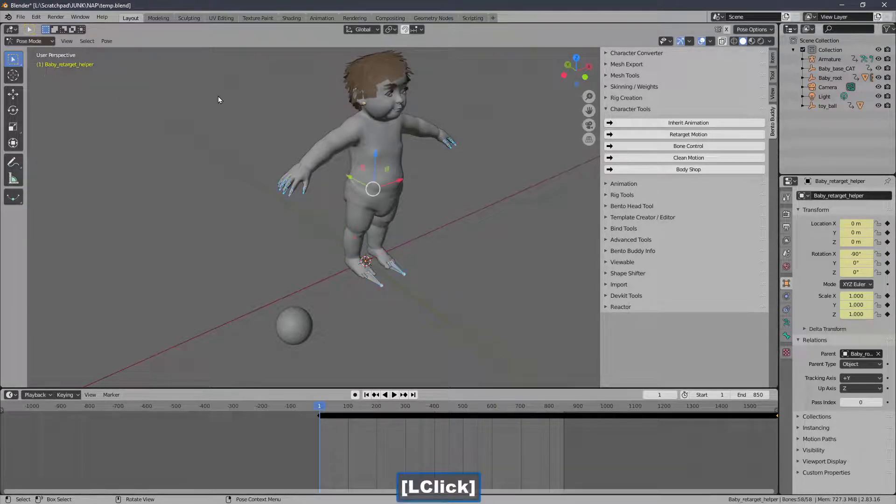
left_click(51, 42)
left_click(56, 54)
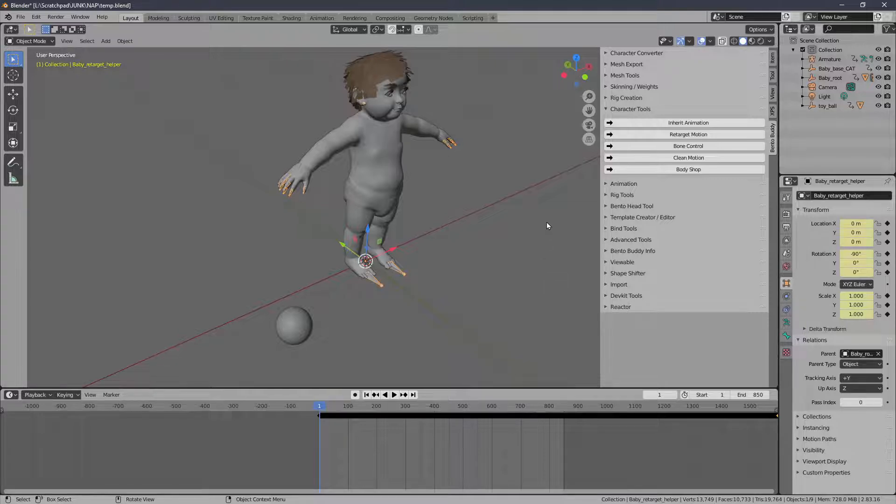
Remove the retarget helper rig's object animation with Clean Motion, and play the animation to check the result
left_click(634, 159)
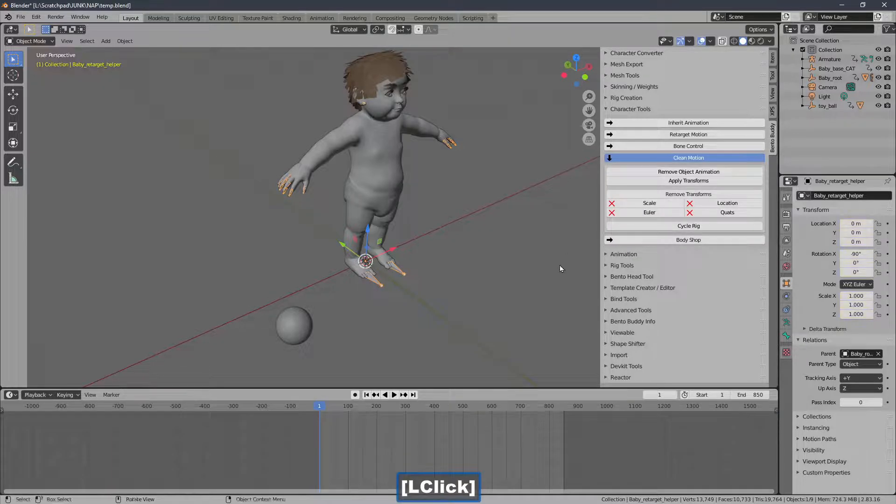
left_click(394, 395)
middle_click_drag(431, 259, 387, 188, "shift")
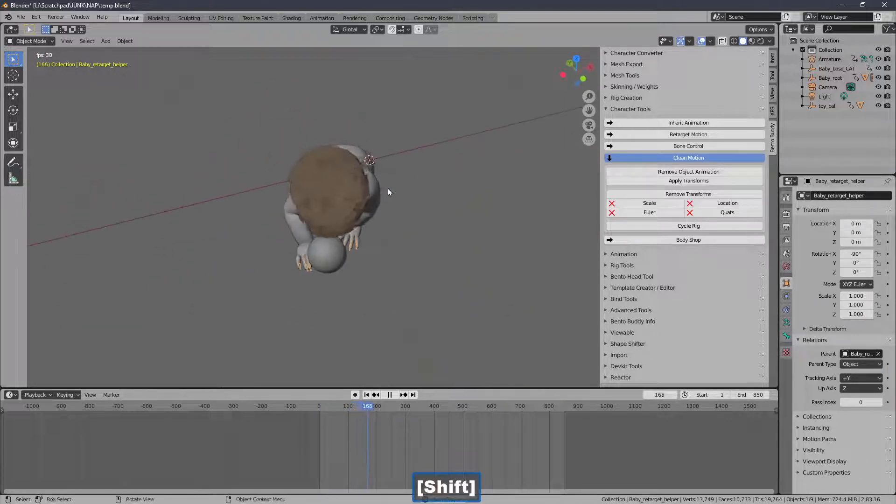
left_click(389, 395)
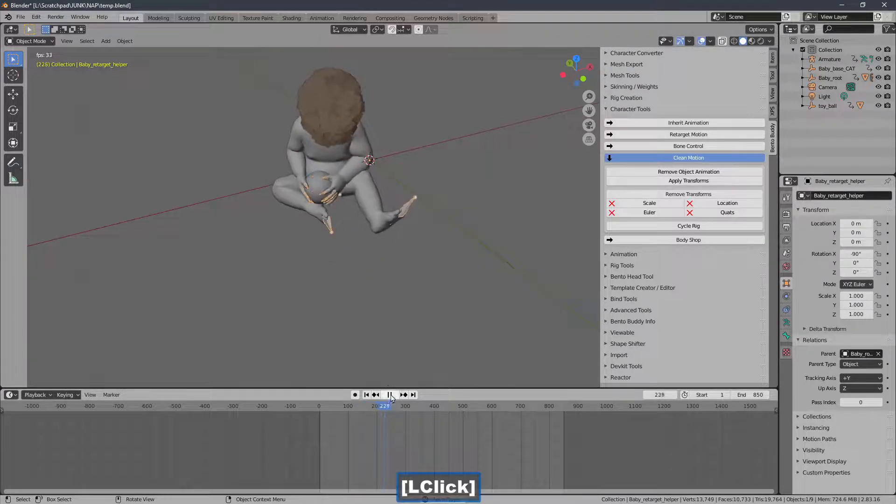
left_click(366, 395)
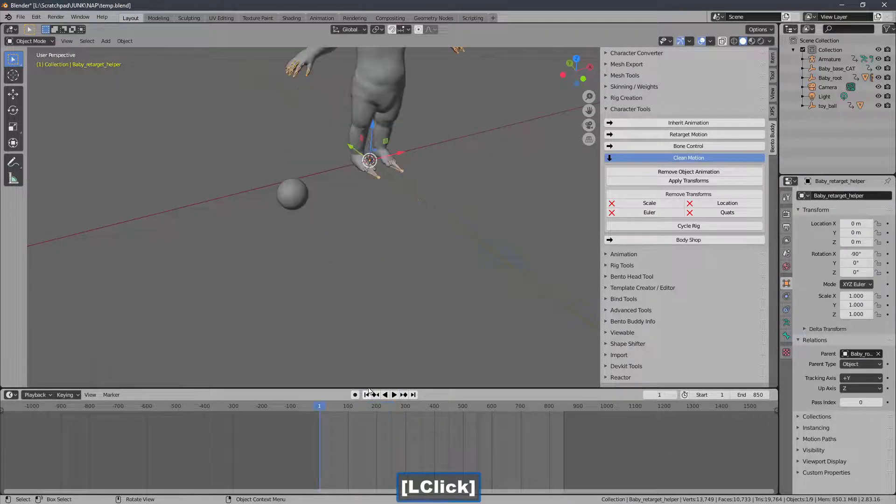
Select the baby's retarget helper rig and put it in Edit Mode
left_click(291, 199)
middle_click_drag(310, 186, 363, 253, "shift")
left_click(347, 247)
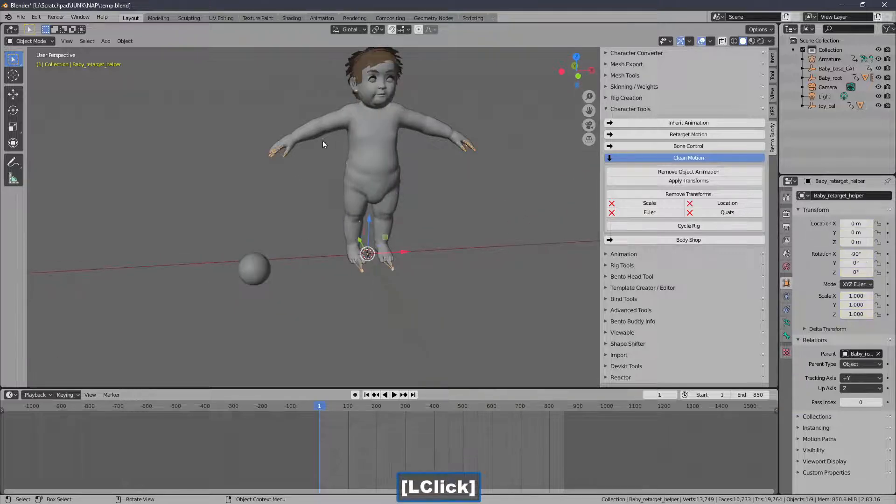
middle_click_drag(323, 144, 376, 153, "shift")
left_click(29, 41)
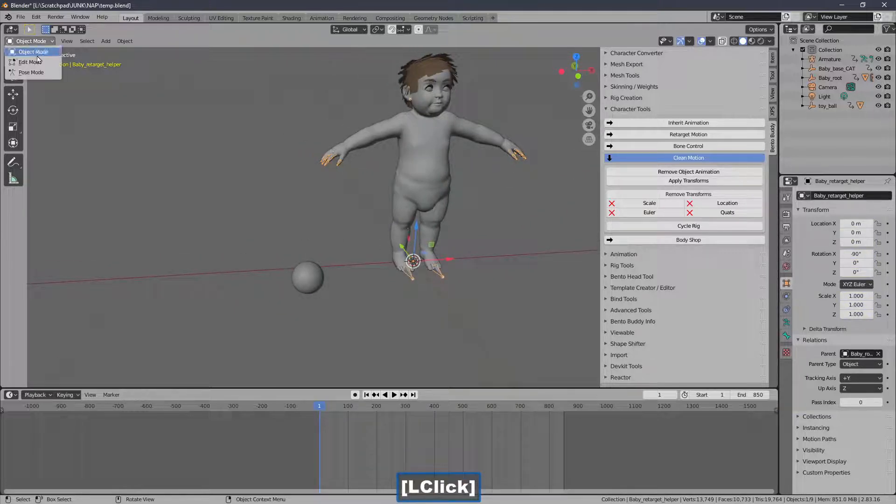
left_click(26, 61)
Duplicate the right hand's index fingertip bone and move the copy down to a spot just above the ball
middle_click_drag(212, 156, 269, 146, "ctrl")
left_click(263, 131)
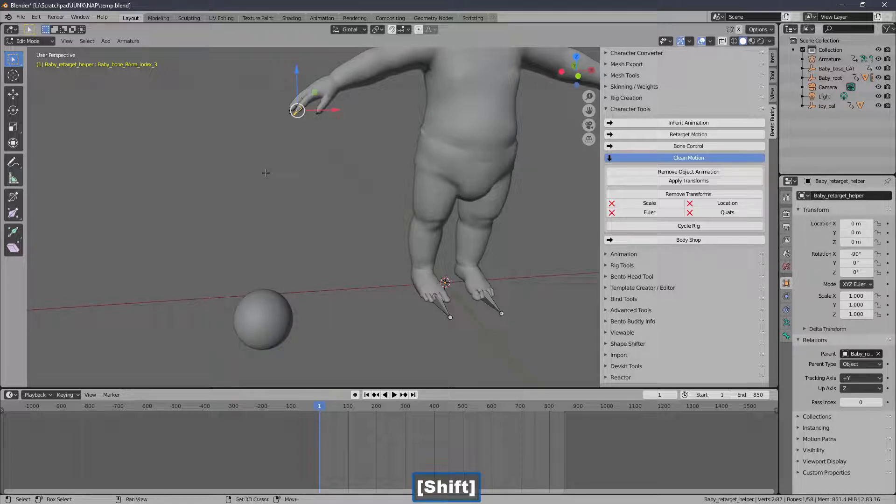
key("shift+d")
left_click(240, 232)
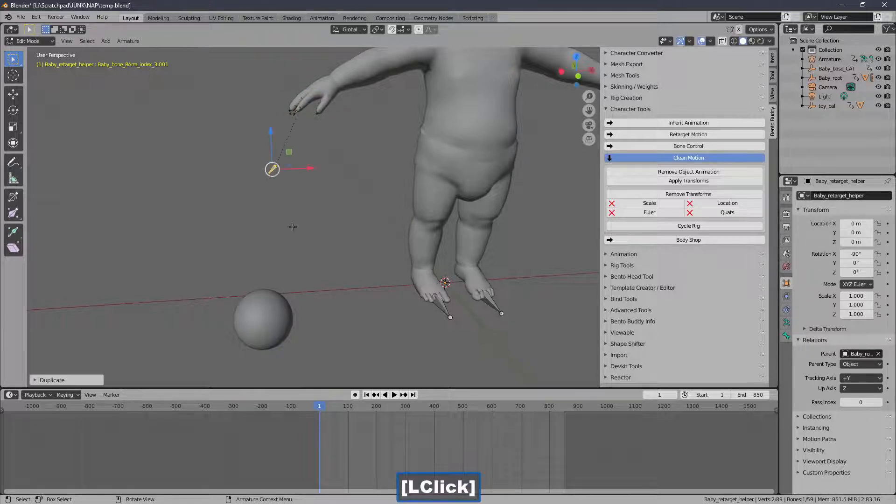
key("g")
left_click(259, 213)
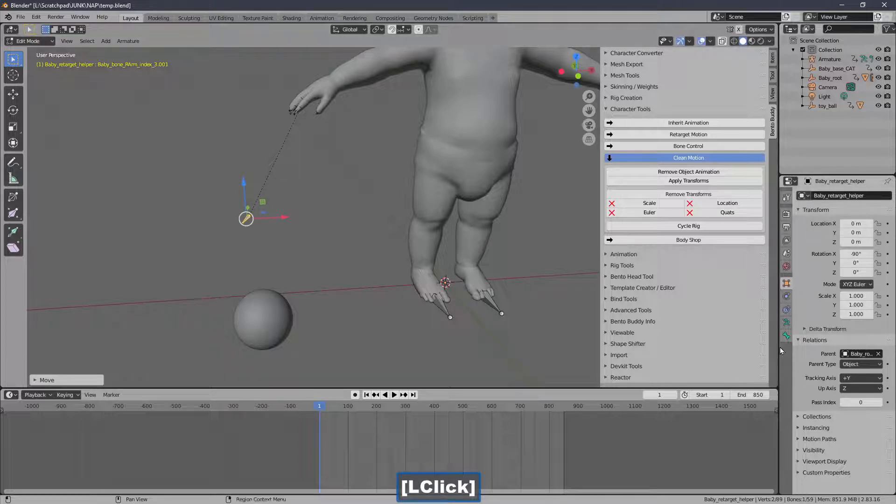
Clear the parent object of the retarget helper rig and inspect the rig in the view
left_click(878, 354)
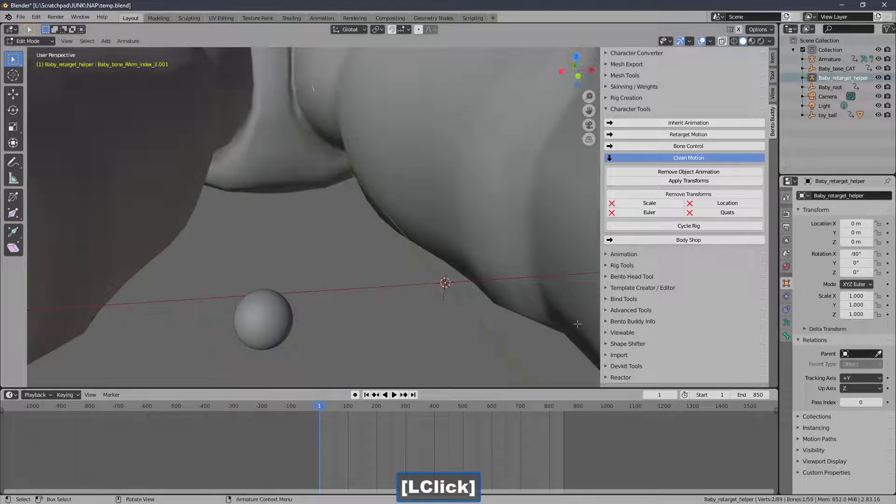
middle_click_drag(435, 184, 427, 253, "ctrl")
middle_click_drag(424, 210, 404, 219, "ctrl")
Undo the rig's parent removal, bone duplication and Edit Mode change, and frame the selected toy ball
key("ctrl+z")
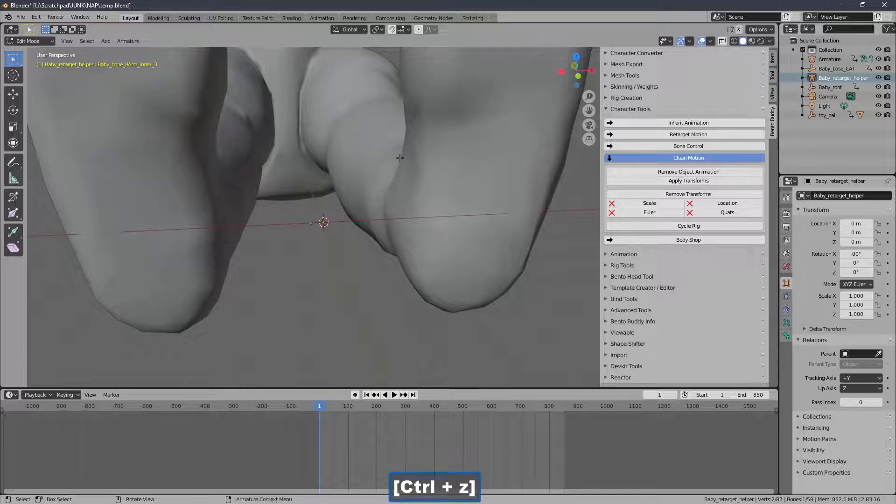
key("ctrl+z")
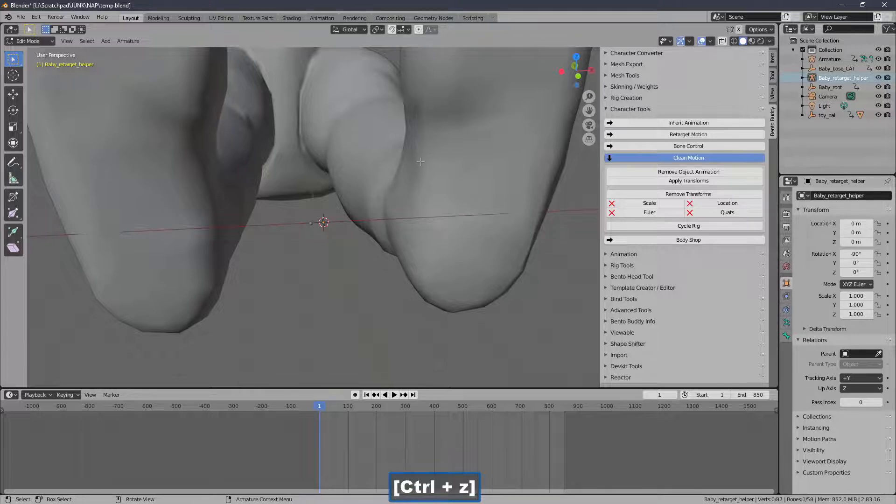
key("ctrl+z")
key("KP_Decimal")
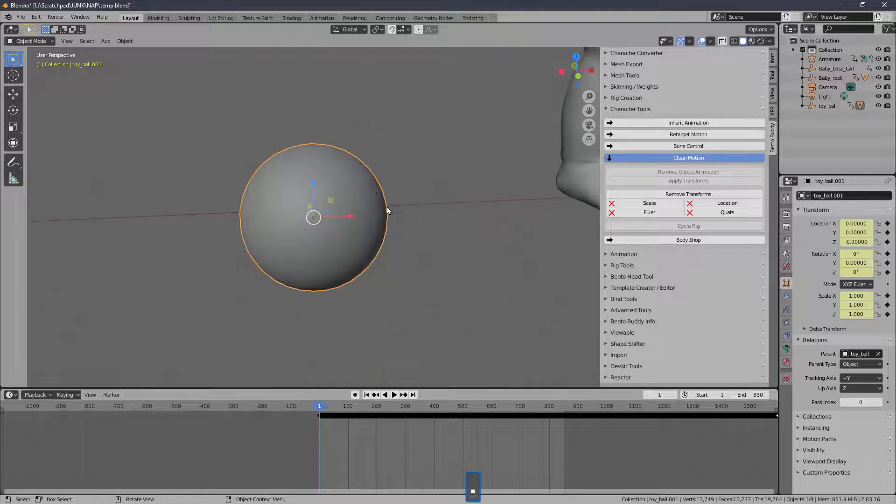
Move the timeline to frame 115 and select the baby's retarget helper rig
middle_click_drag(411, 89, 397, 158, "ctrl")
mouse_move(389, 143)
middle_mouse_down("shift")
mouse_move(380, 162)
mouse_move(383, 127)
middle_mouse_up("shift")
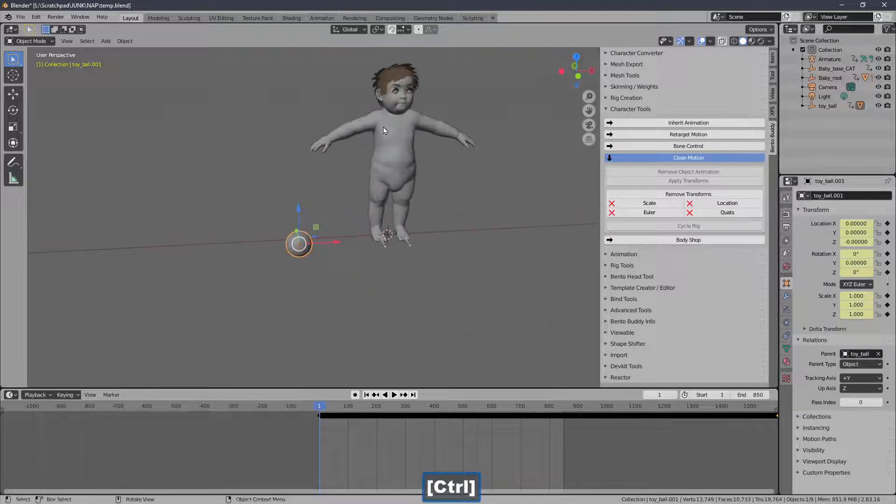
left_click_drag(322, 406, 352, 400)
left_click(368, 255)
middle_click_drag(345, 239, 369, 236, "shift")
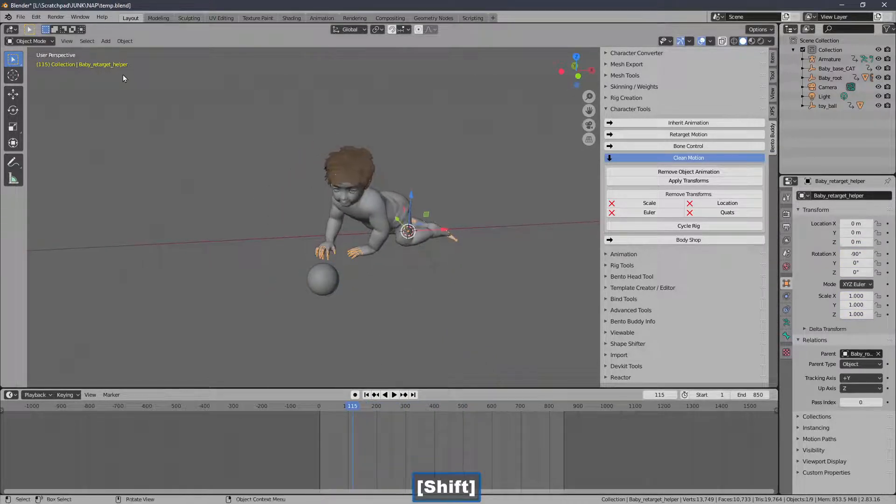
left_click(33, 42)
left_click(41, 54)
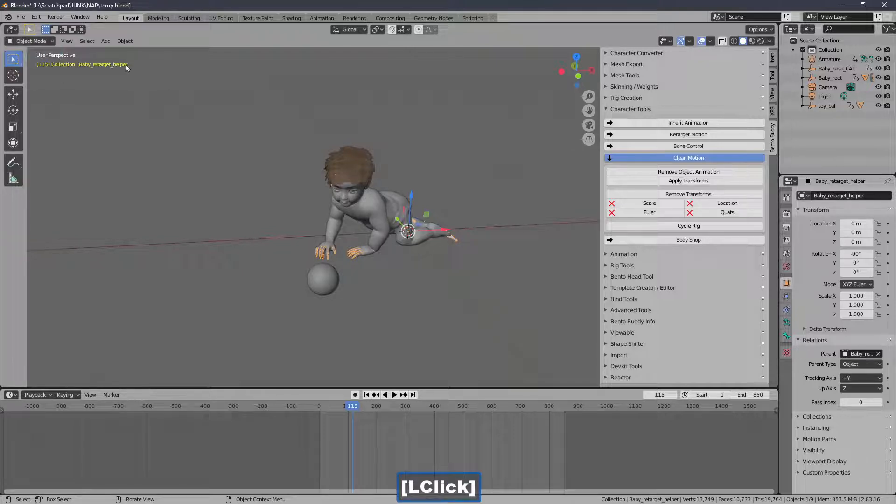
left_click(34, 42)
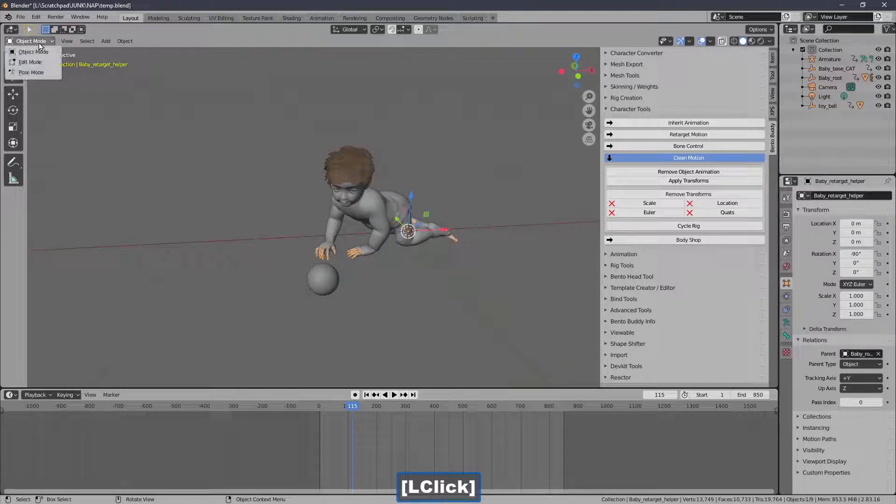
Reopen temp.blend from the recent files without saving the current changes
left_click(21, 17)
mouse_move(36, 46)
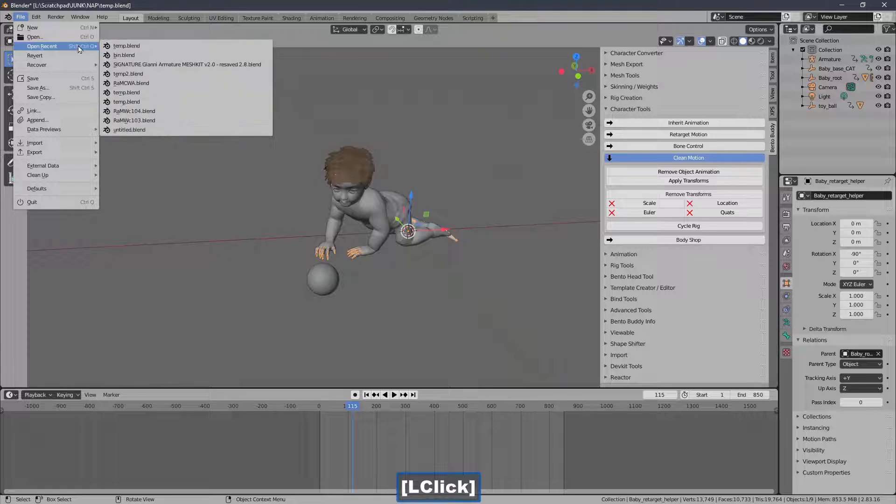
left_click(115, 47)
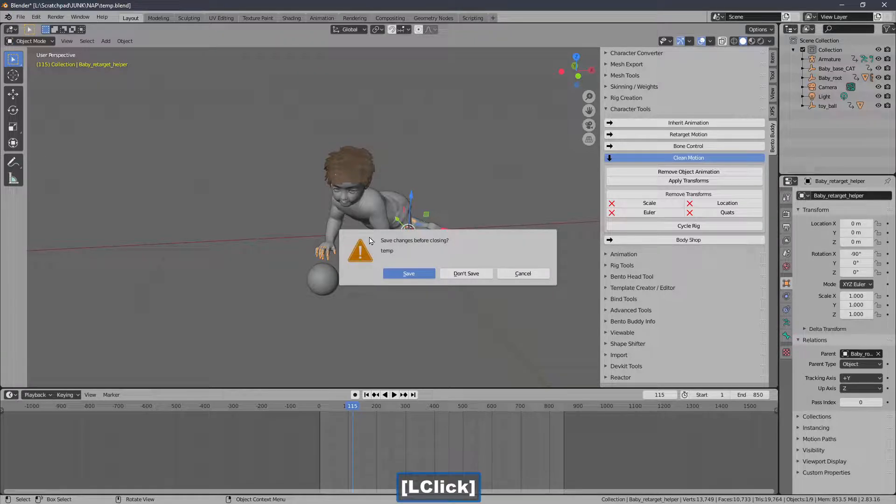
left_click(402, 276)
Select the baby's retarget helper rig and remove its object animation with the Clean Motion character tools
left_click(328, 249)
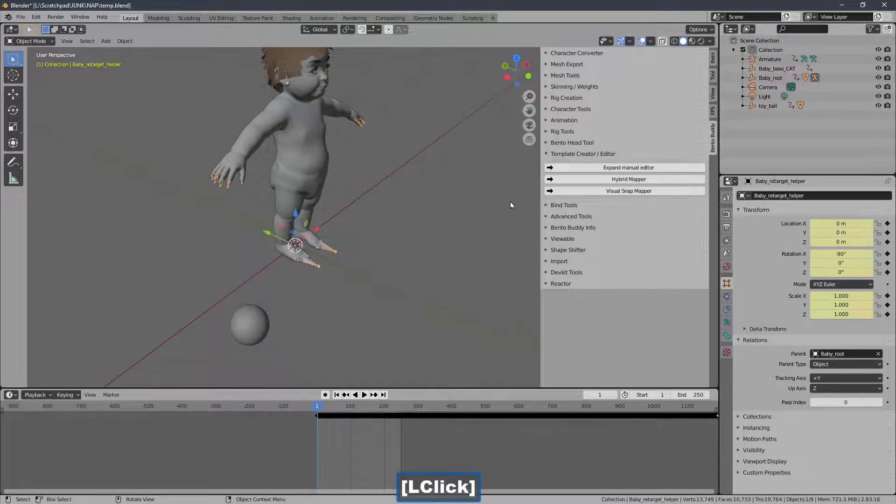
left_click(570, 157)
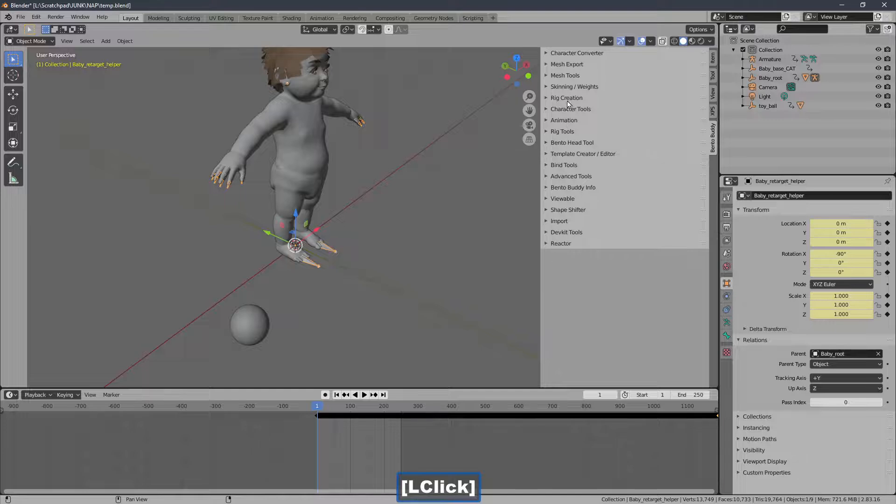
left_click(568, 108)
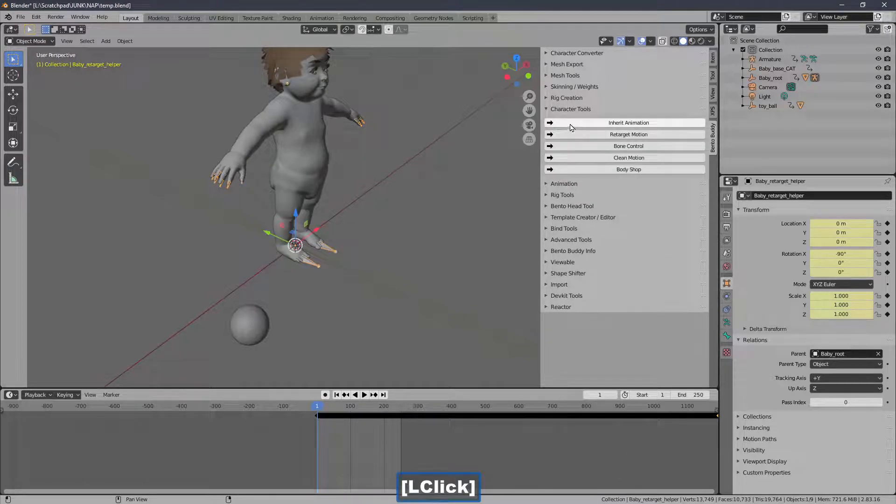
left_click(573, 158)
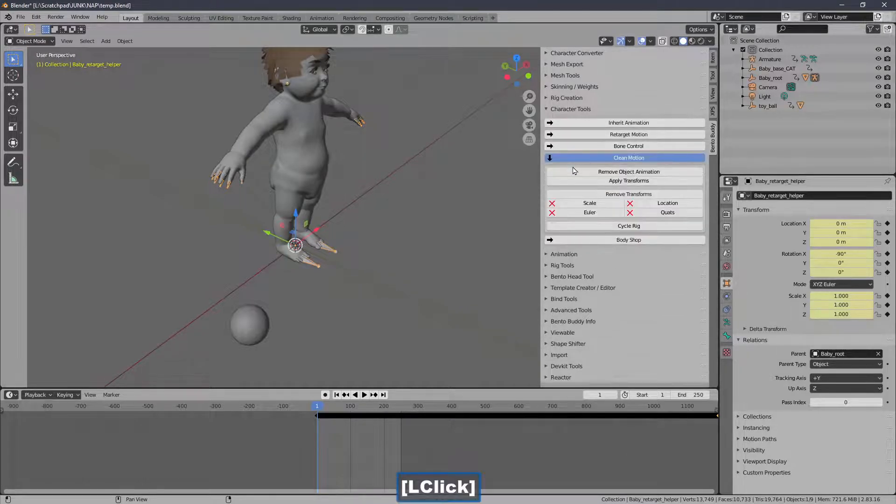
left_click(574, 171)
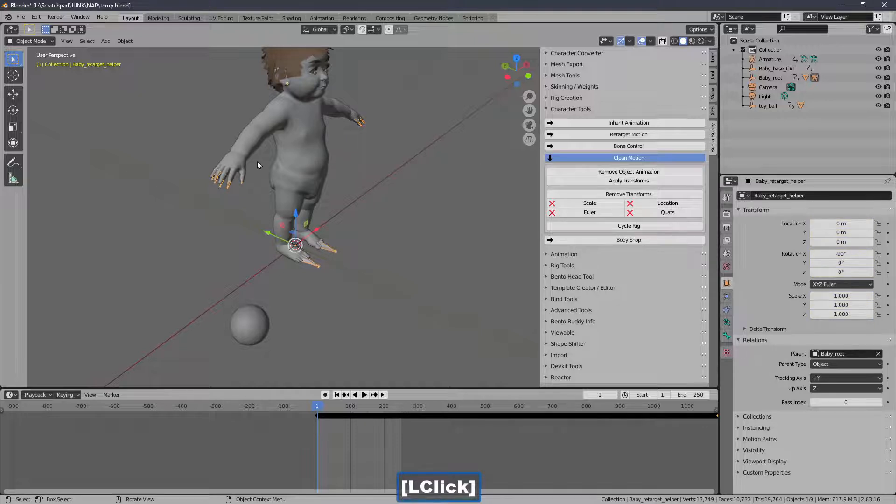
Put the retarget helper rig in Edit Mode, duplicate the right hand's index fingertip bone and place the copy below the hand
left_click(23, 43)
left_click(29, 61)
middle_click_drag(262, 210, 276, 189, "ctrl")
left_click(224, 214)
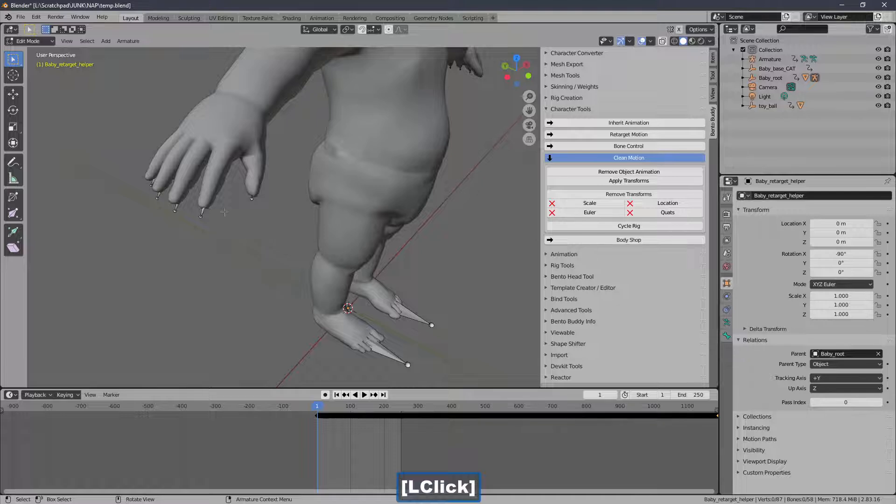
left_click(203, 211)
middle_click_drag(210, 213, 231, 210, "ctrl")
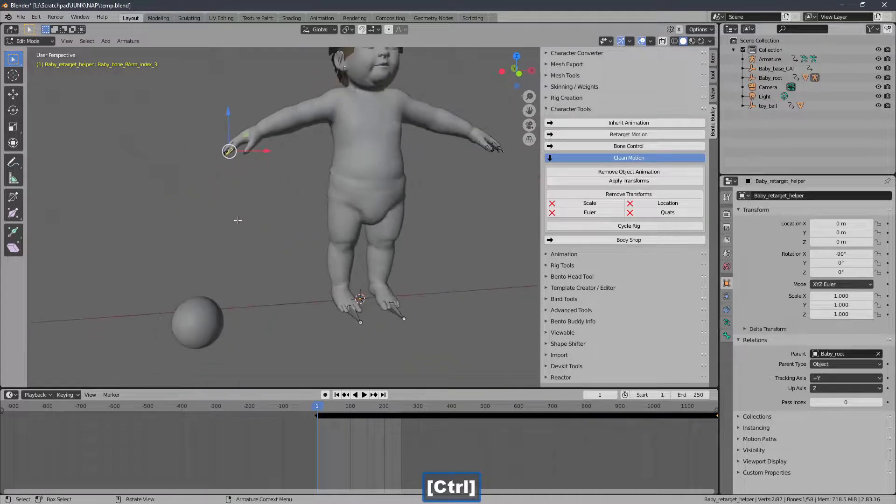
key("shift+d")
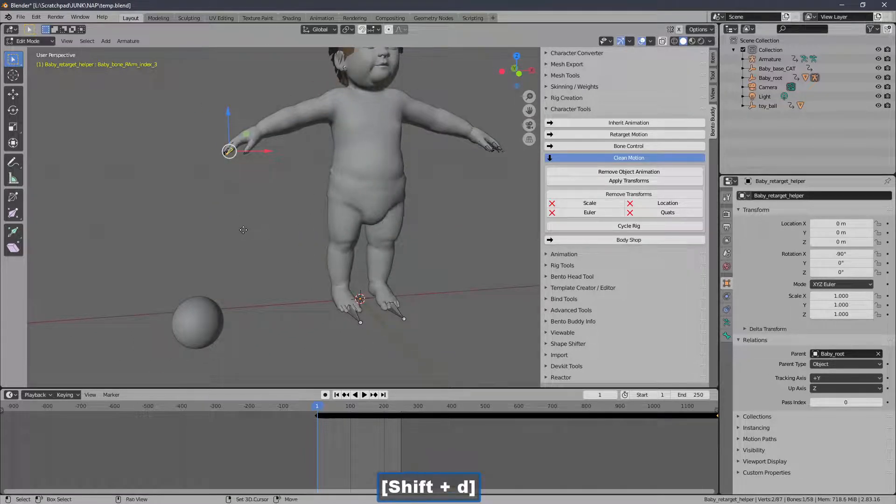
left_click(228, 278)
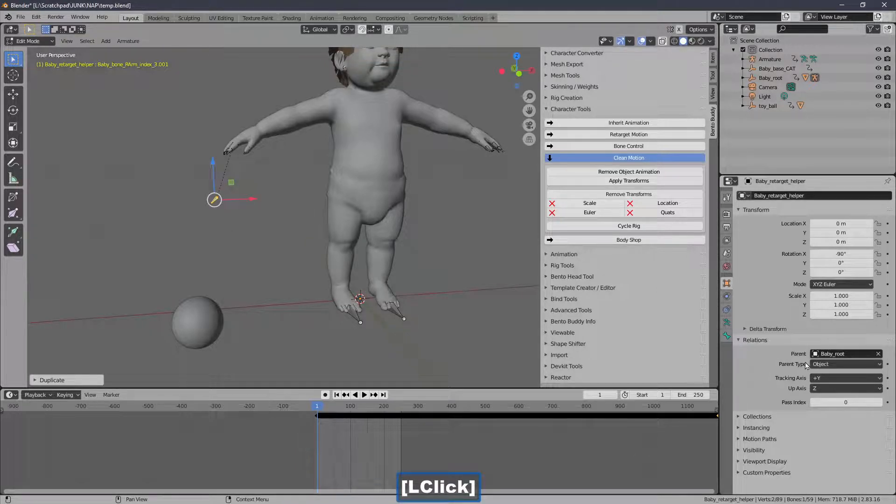
Clear the duplicated bone's parent and move the bone down to the top of the toy ball
left_click(726, 335)
left_click(878, 356)
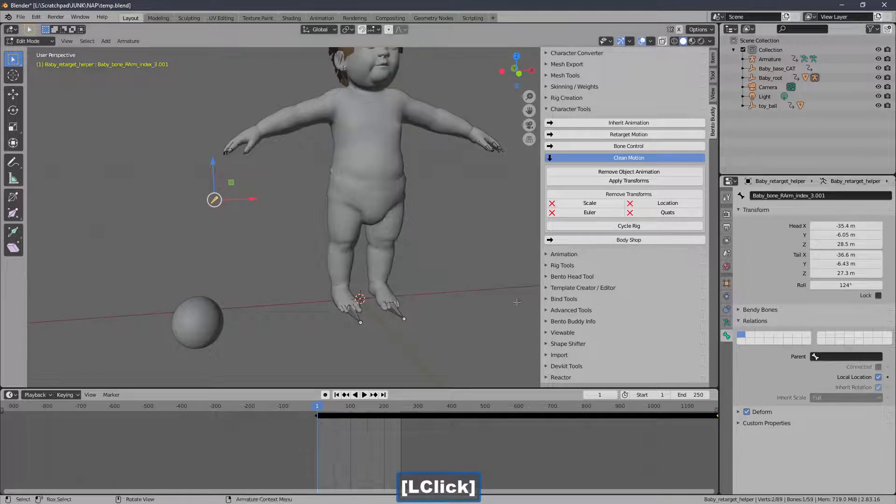
middle_click_drag(284, 280, 306, 296)
key("g")
key("r")
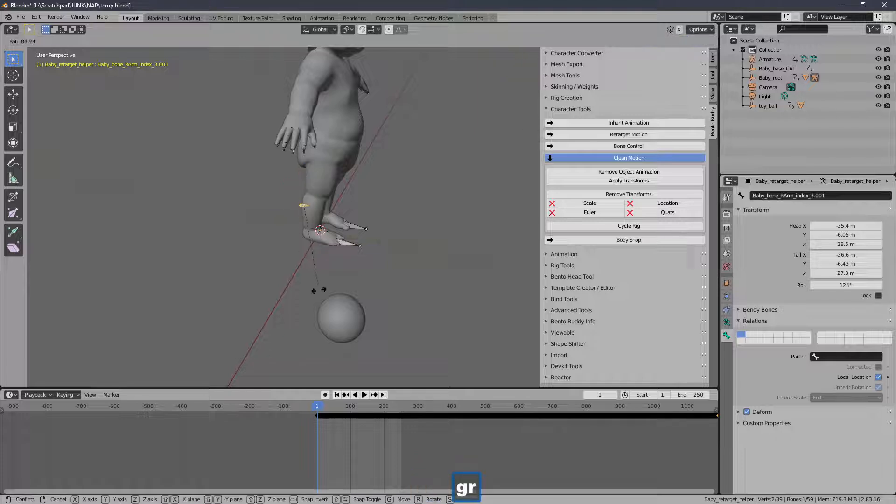
right_click(330, 308)
key("g")
left_click(340, 318)
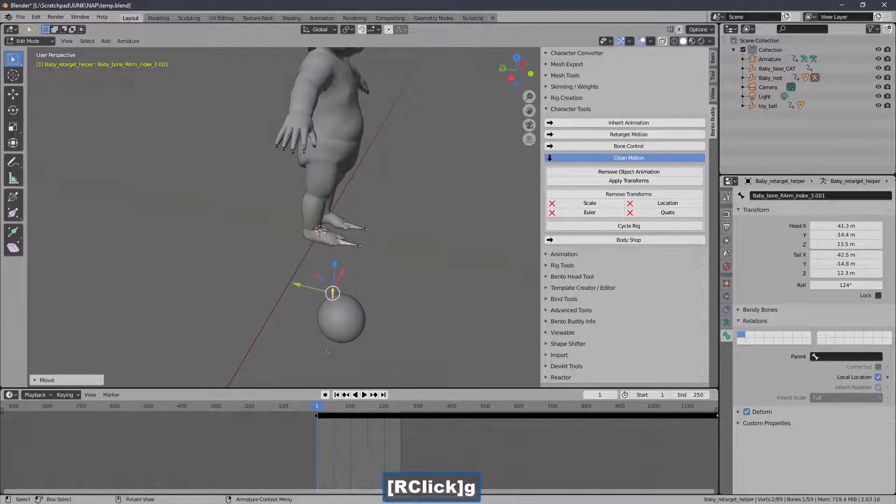
Switch the viewport to wireframe shading and move the duplicated bone inside the ball
middle_click_drag(340, 319, 256, 305)
middle_click_drag(257, 305, 350, 294, "shift")
mouse_move(350, 294)
middle_mouse_down("ctrl")
mouse_move(325, 263)
mouse_move(341, 223)
mouse_move(335, 177)
middle_mouse_up("ctrl")
left_click(674, 40)
key("g")
left_click(352, 243)
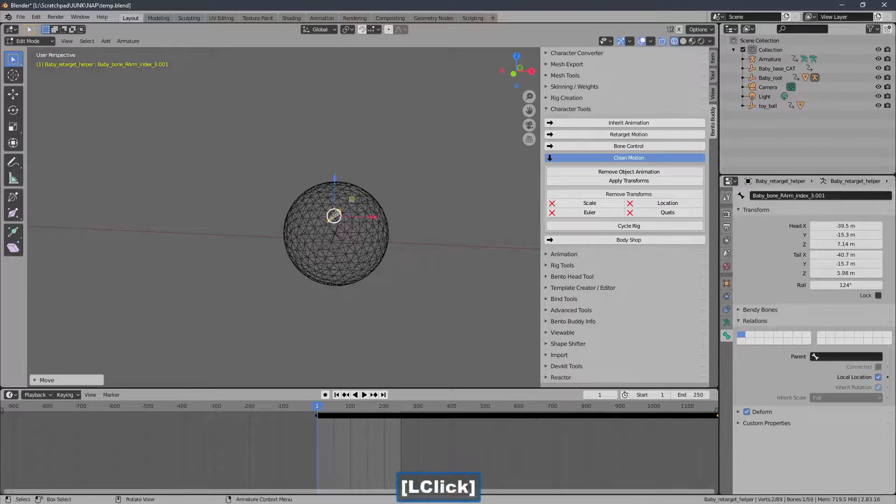
Enable snapping to vertices and snap the duplicated bone's tail to the topmost vertex of the ball
middle_click_drag(352, 243, 200, 171, "ctrl")
middle_click_drag(201, 170, 224, 175)
middle_click_drag(224, 175, 319, 187, "shift")
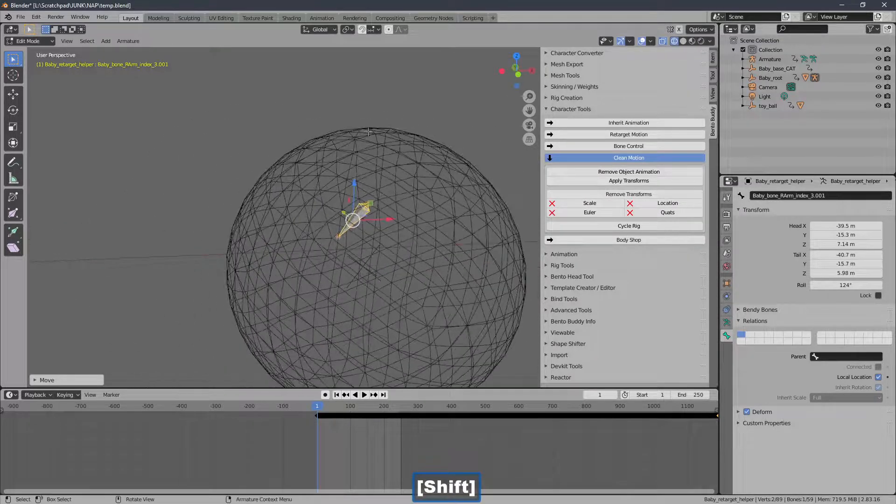
left_click(363, 29)
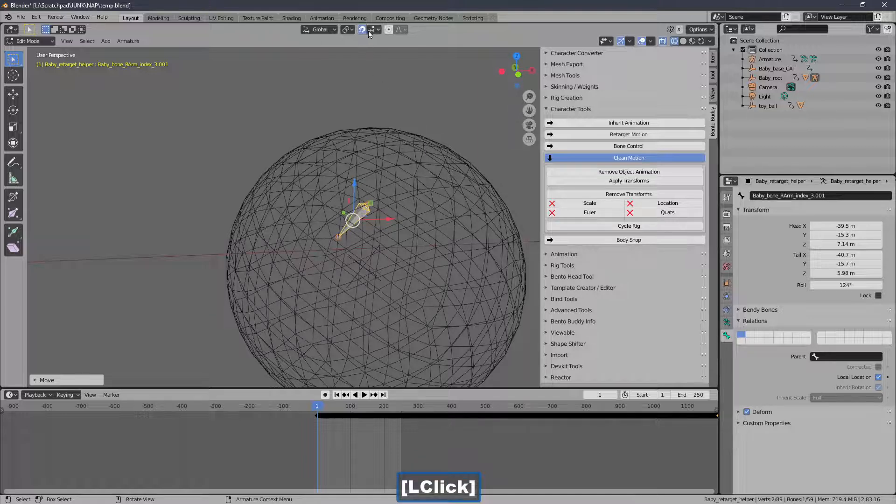
left_click(372, 29)
left_click(363, 66)
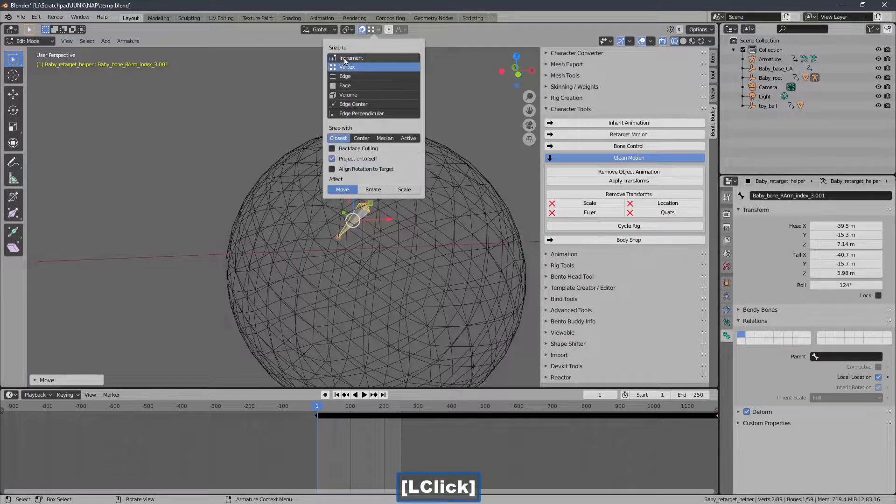
left_click(337, 237)
key("g")
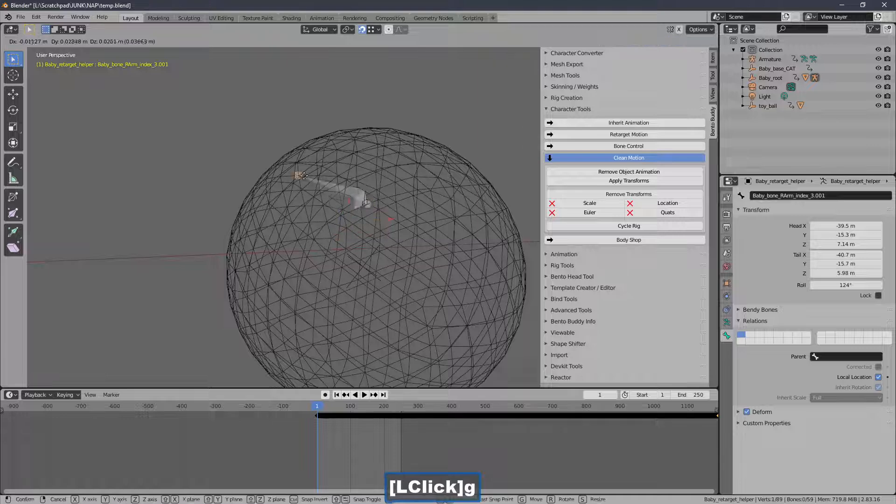
left_click(368, 130)
Snap the bone's head to a vertex at the bottom of the ball and correct its position from the side
scroll(368, 229, "down", 4)
middle_click_drag(368, 230, 352, 174, "shift")
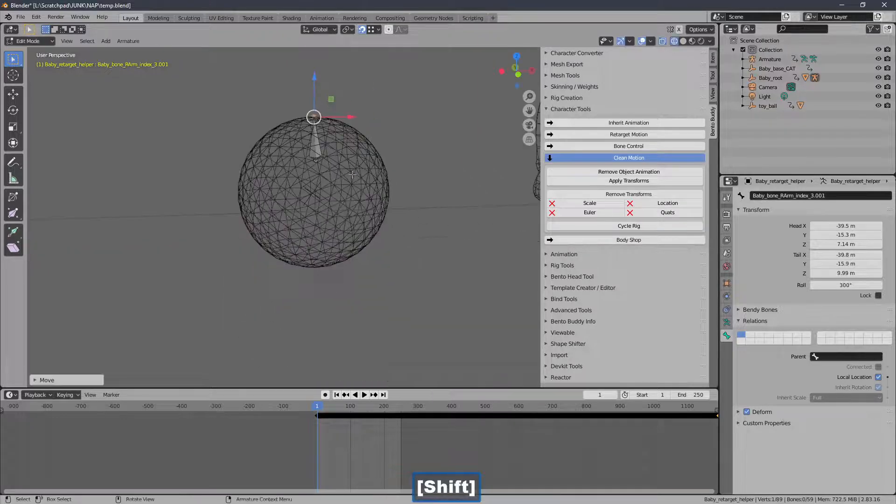
left_click(312, 166)
key("g")
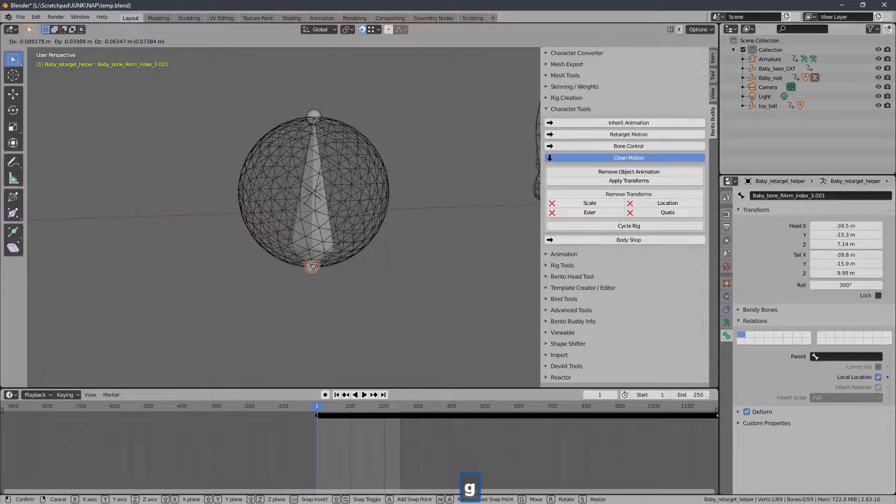
left_click(314, 266)
left_click(310, 115)
middle_click_drag(308, 114, 368, 112)
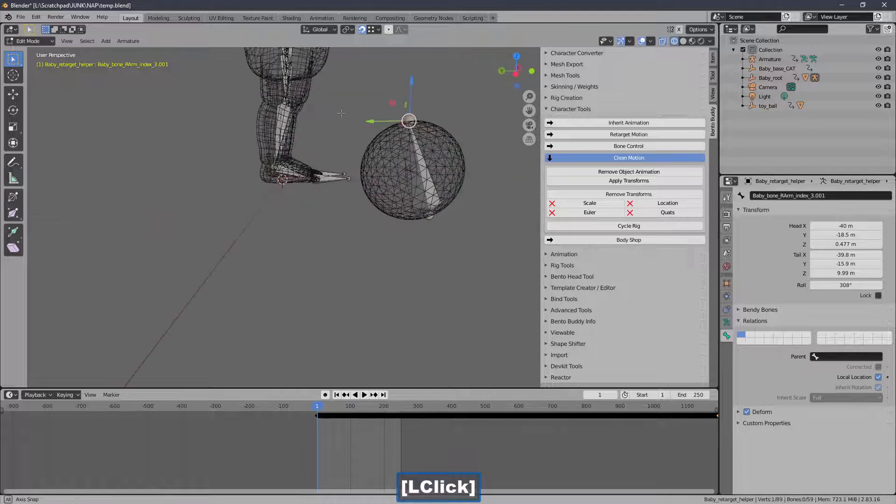
left_click(430, 216)
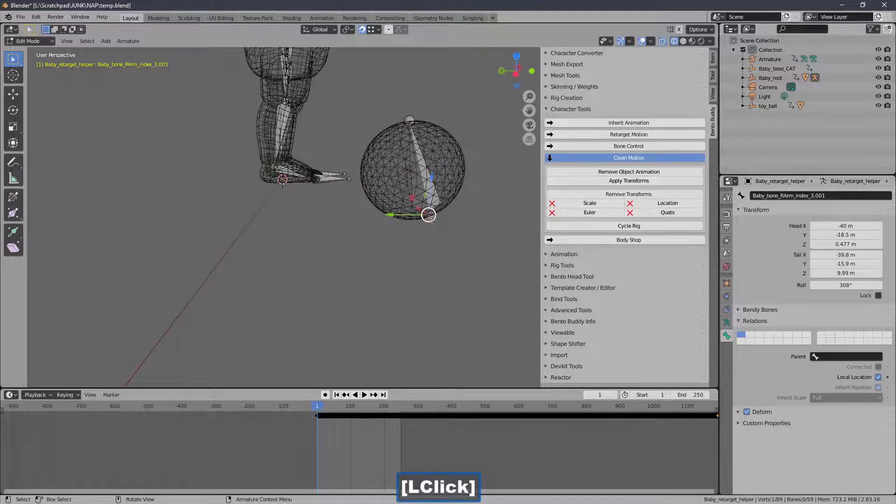
key("g")
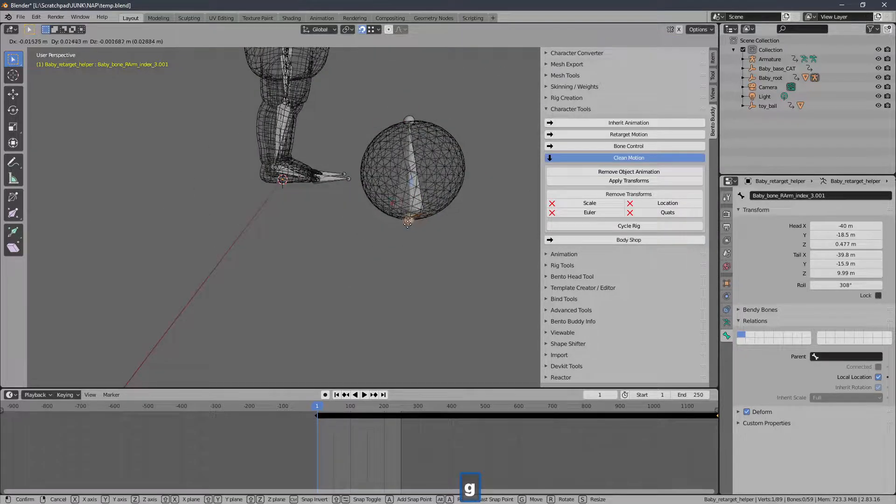
left_click(401, 122)
Raise the bone's tail straight up above the ball to a Z height of about 26.5 m
left_click(407, 119)
middle_click_drag(395, 100, 362, 130, "shift")
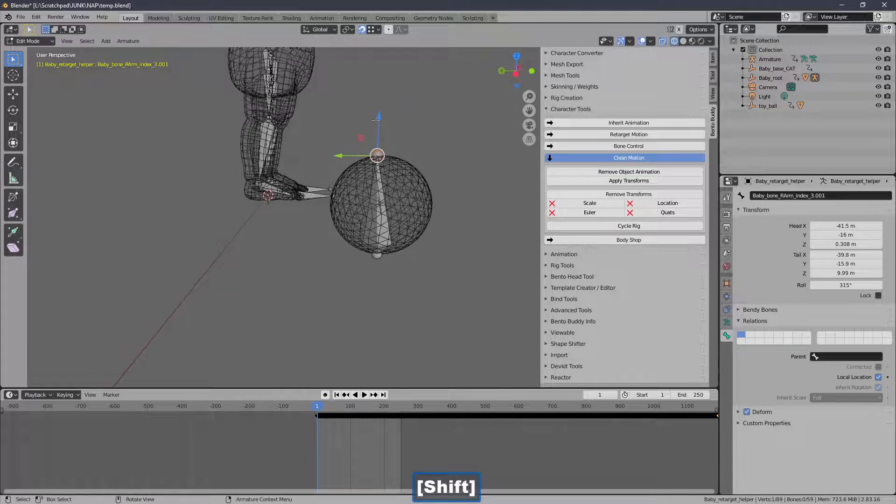
left_click_drag(380, 113, 388, 26)
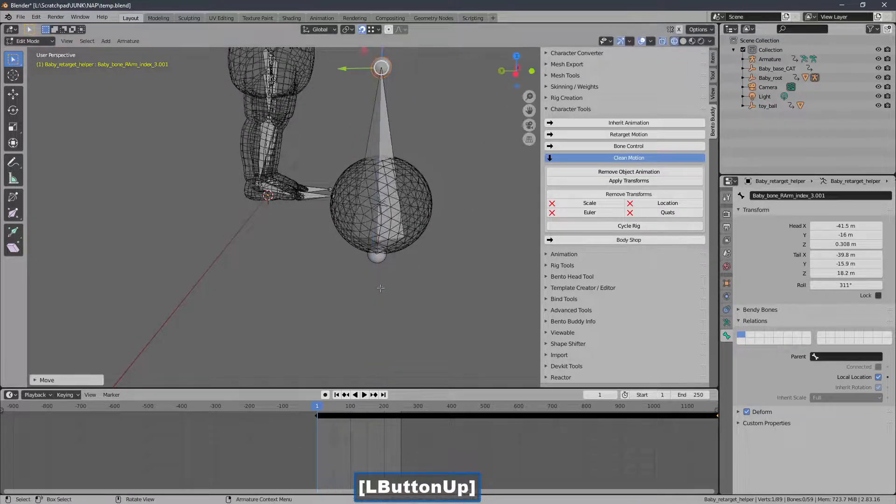
scroll(377, 317, "down", 2)
middle_click_drag(375, 331, 369, 343, "shift")
left_click_drag(344, 107, 345, 42)
Readjust the bone's head from a front view so it sits centred at the base of the ball
scroll(355, 309, "down", 1)
middle_click_drag(355, 308, 263, 291, "shift")
left_click(255, 268)
key("g")
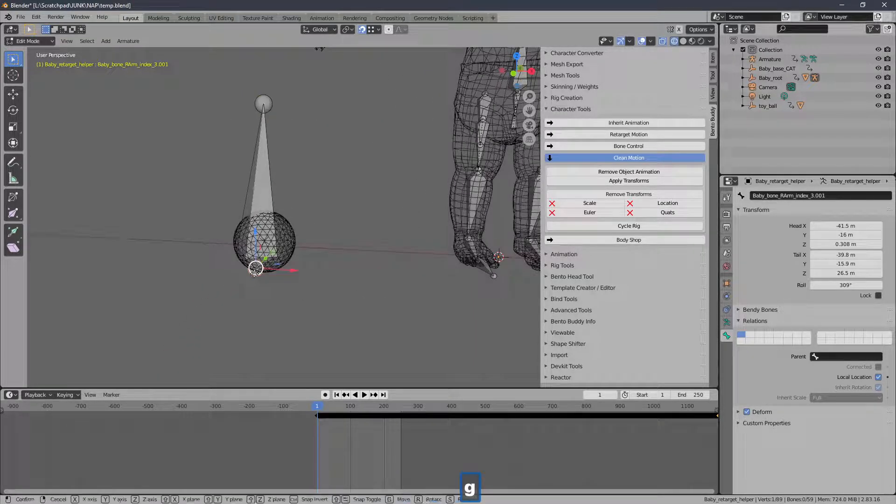
left_click(257, 270)
middle_click_drag(257, 269, 362, 223)
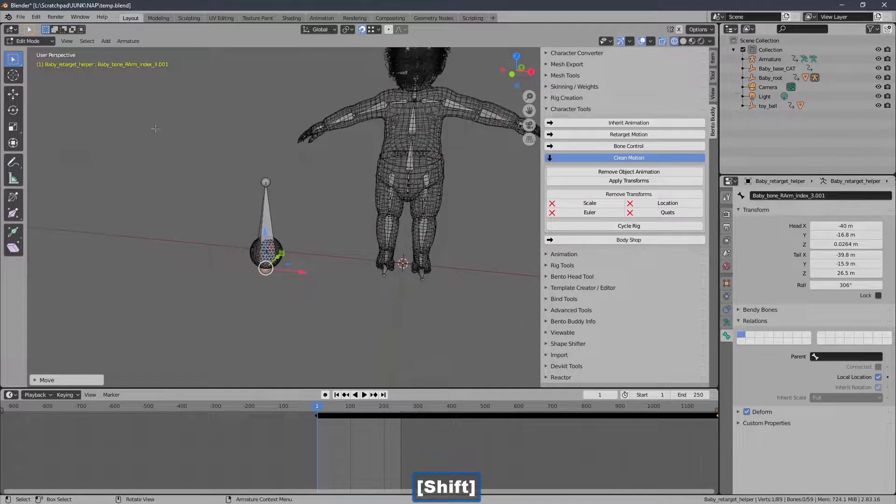
middle_click_drag(109, 109, 107, 113, "shift")
Switch the retarget helper rig to Pose Mode and select the new ball bone
left_click(43, 43)
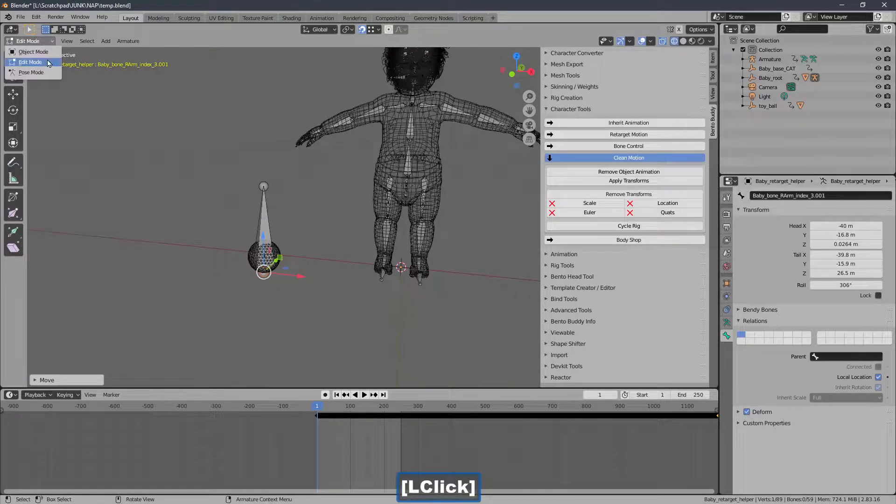
left_click(46, 73)
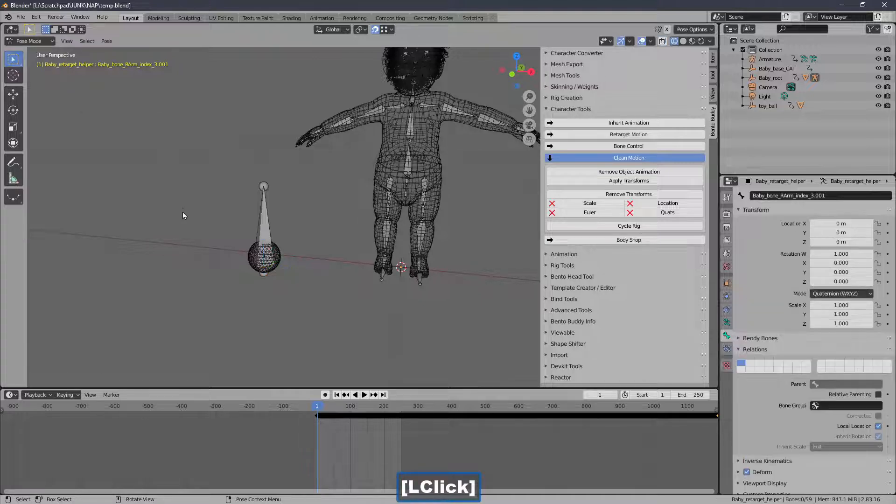
left_click(261, 226)
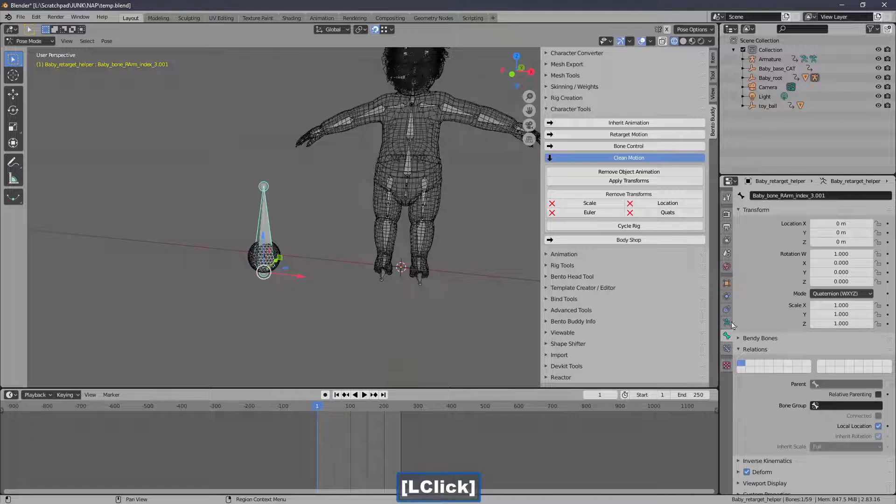
Rename the selected ball bone to BALL_BONE
left_click(838, 195)
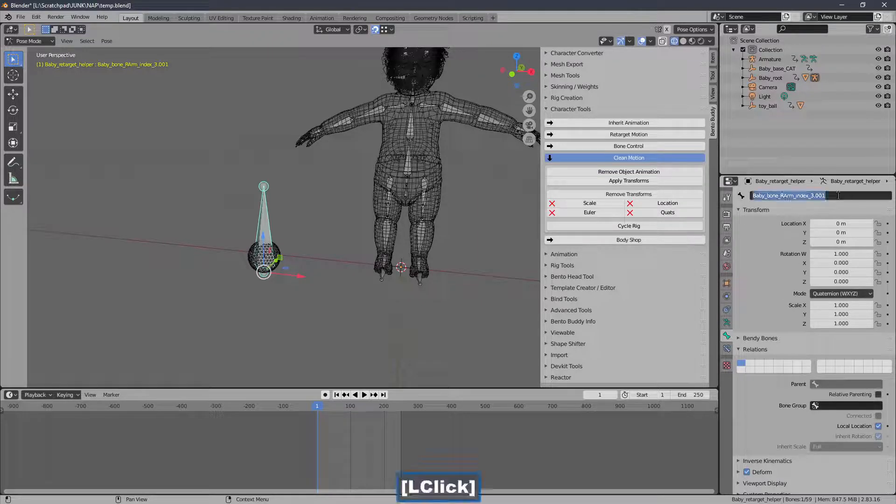
key("Caps_Lock")
type("B")
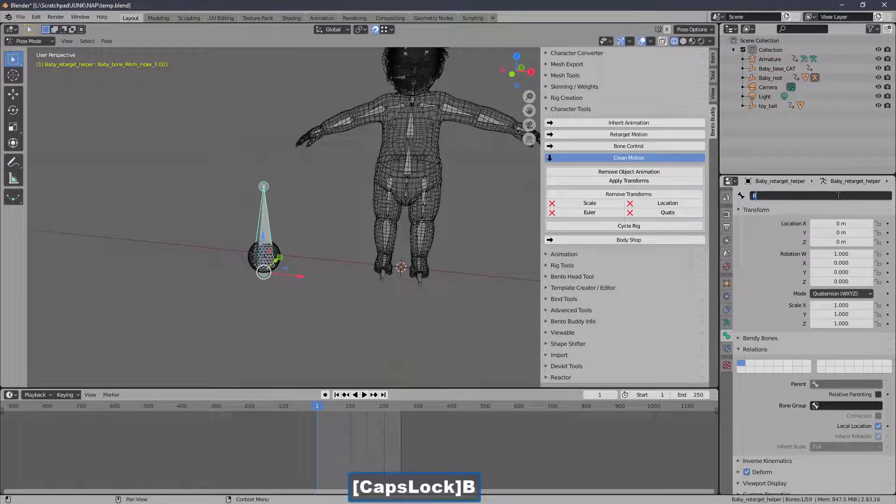
type("ALL_BONE")
key("Return")
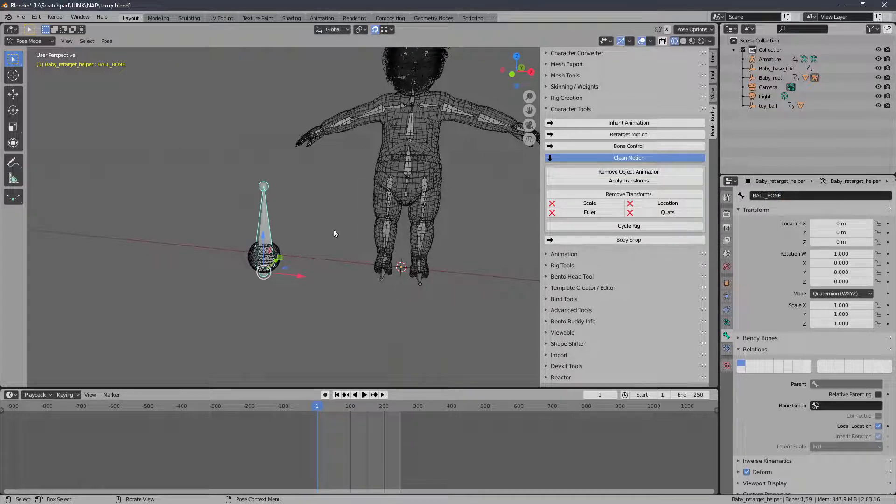
Return to Object Mode, select the toy ball and add a vertex group named BALL_BONE to its mesh
left_click(29, 41)
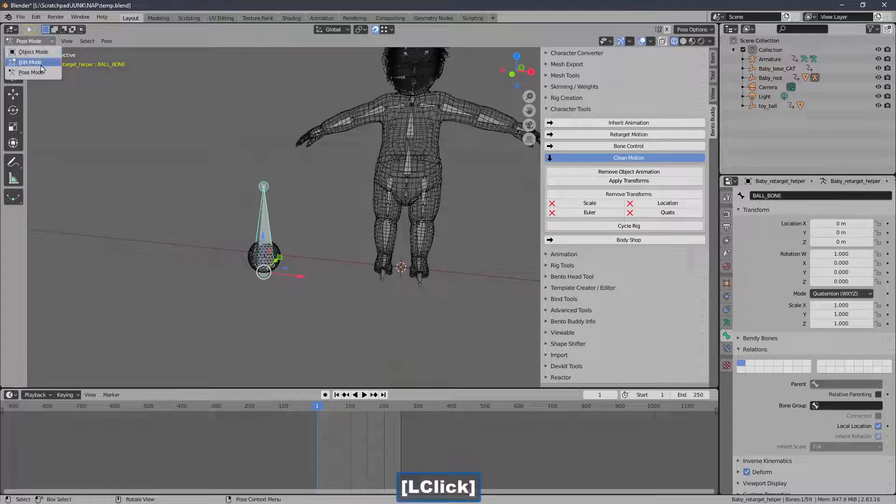
left_click(44, 55)
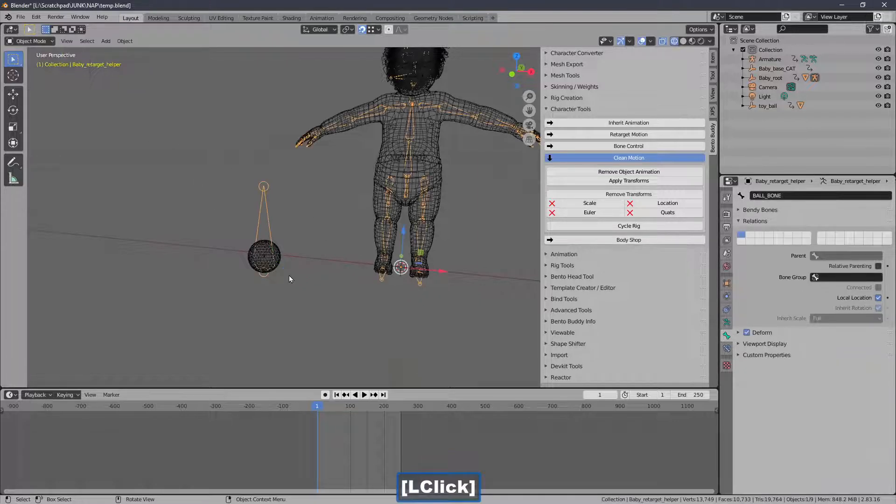
left_click(279, 252)
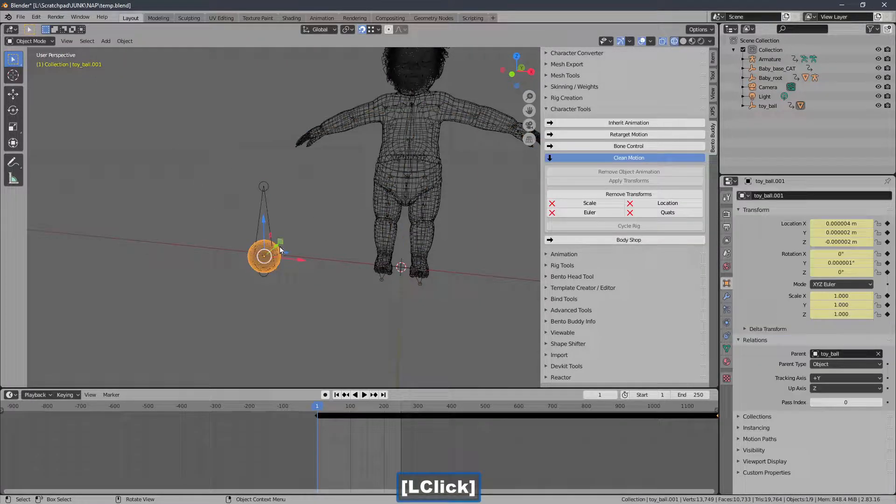
left_click(726, 348)
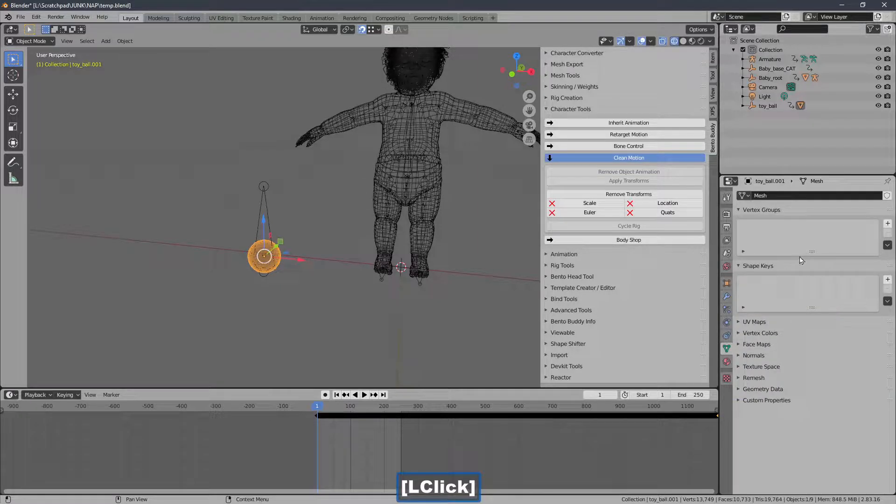
left_click(887, 224)
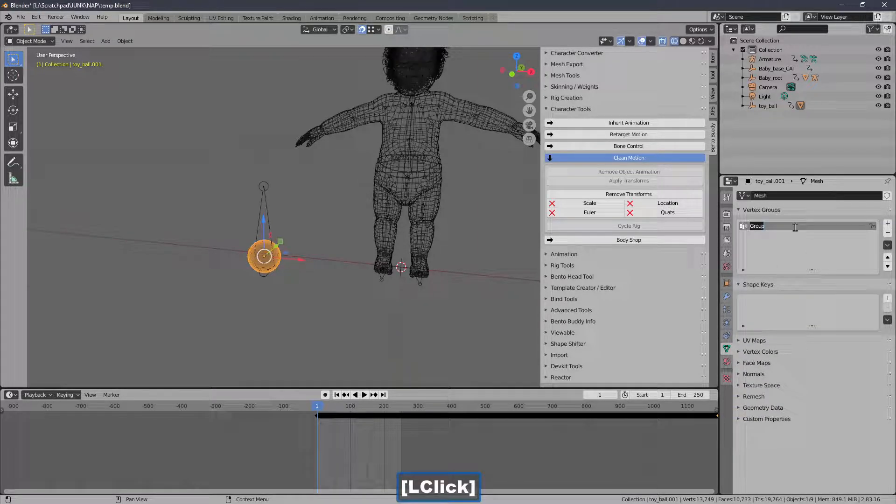
key("Caps_Lock")
type("BALL_BNE")
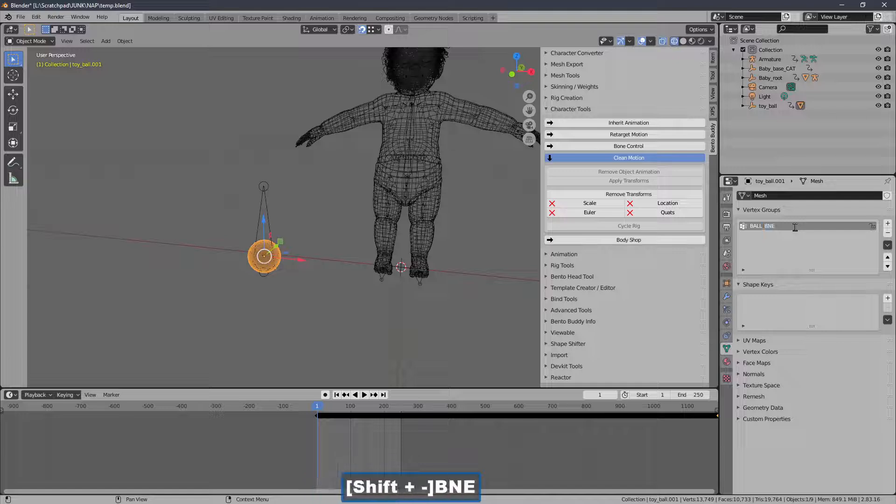
key("BackSpace")
key("BackSpace")
type("ONE")
key("Caps_Lock")
key("Return")
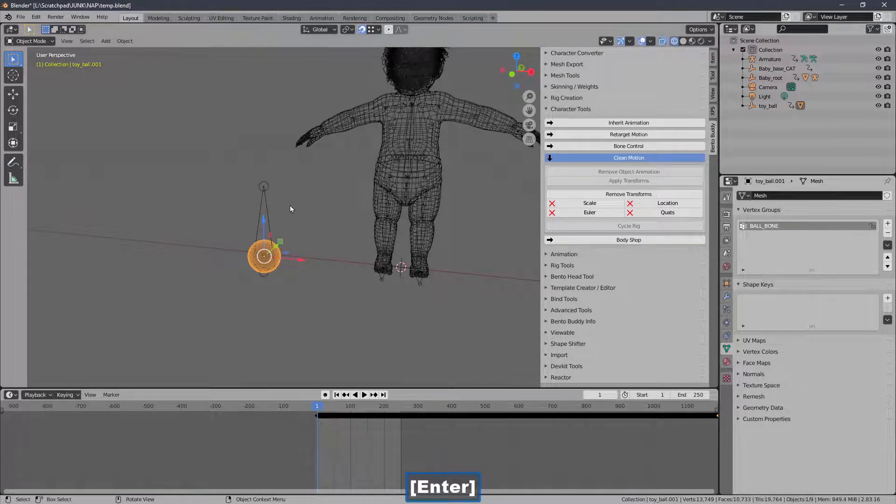
Enter Edit Mode on the toy ball mesh and deselect all of its vertices
middle_click_drag(290, 209, 321, 134, "ctrl")
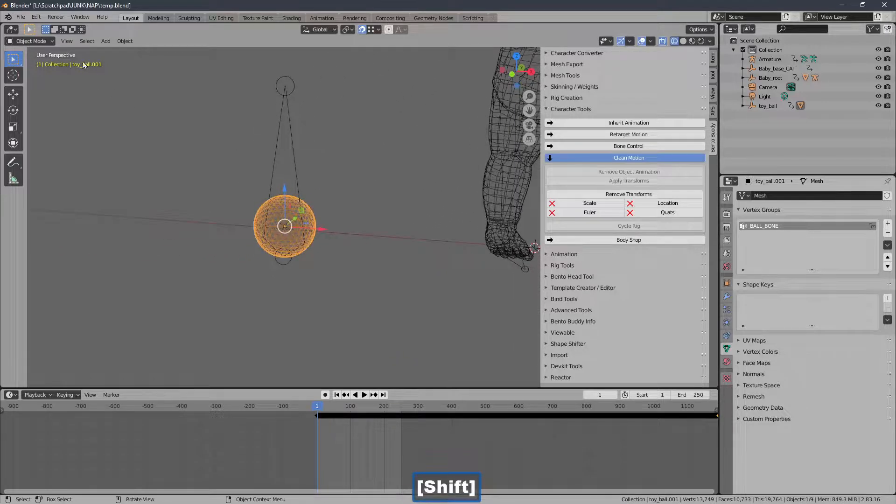
left_click(43, 43)
left_click(28, 52)
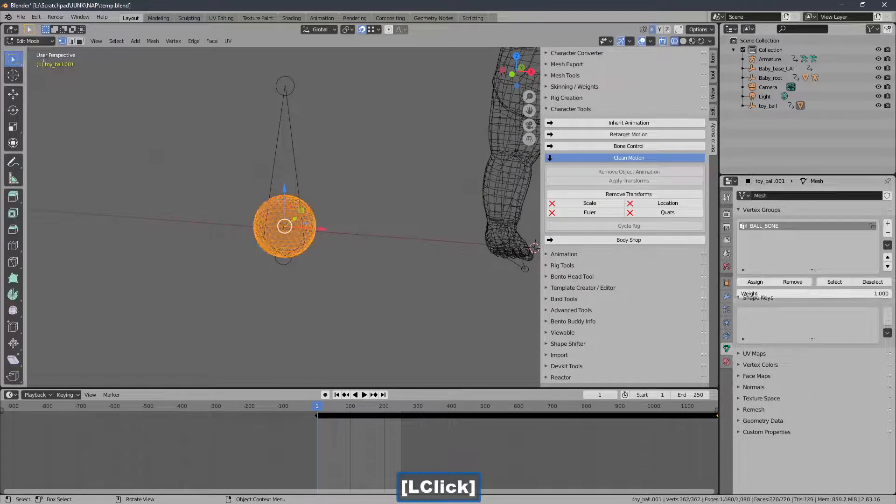
middle_click_drag(289, 219, 259, 217)
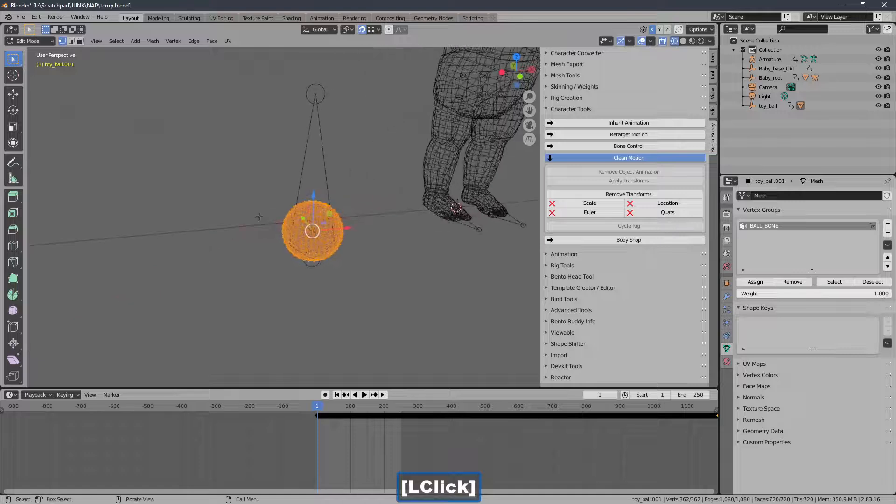
left_click(253, 188)
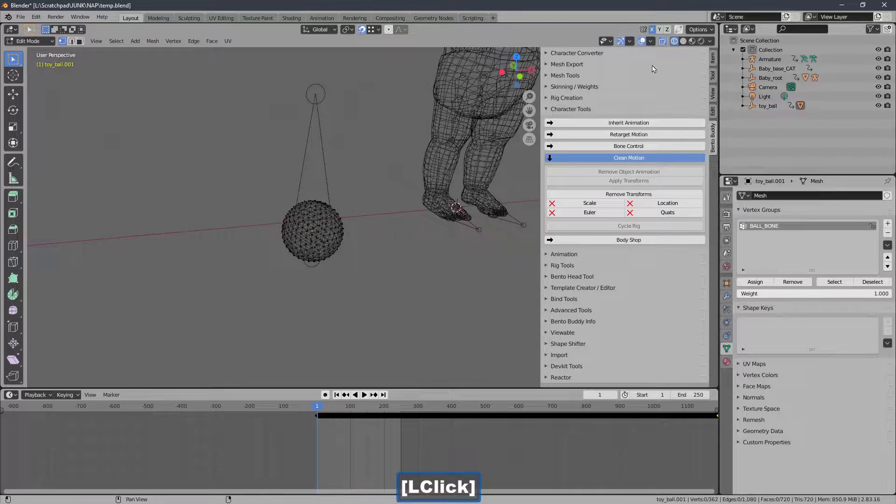
Try box-selecting the ball's vertices in solid shading and check the selection from another angle
left_click(683, 42)
middle_click_drag(354, 172, 319, 158)
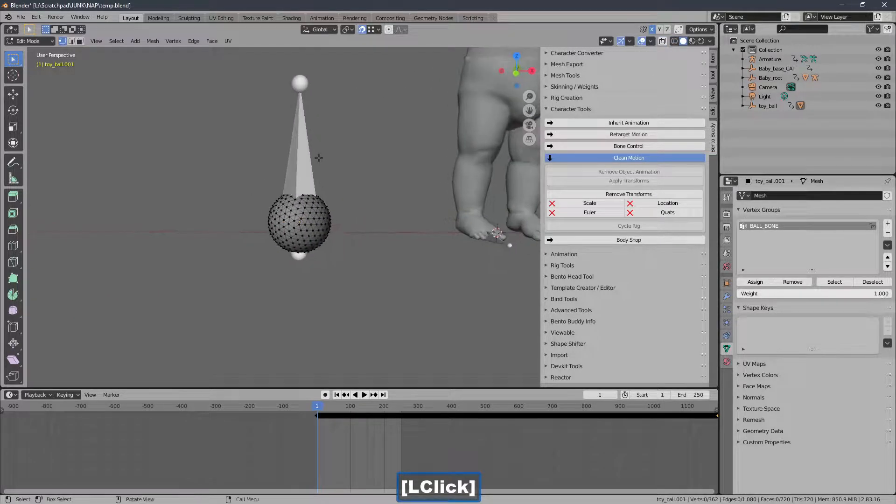
left_click_drag(232, 127, 349, 264)
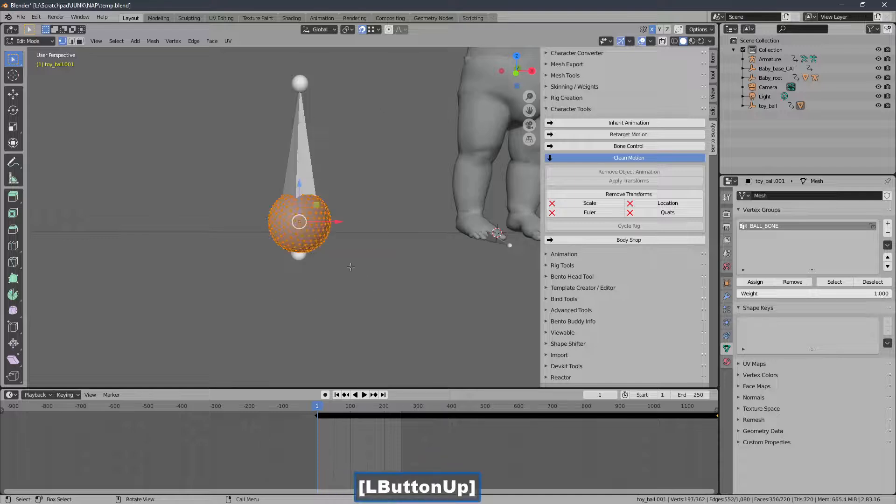
middle_click_drag(245, 232, 196, 224)
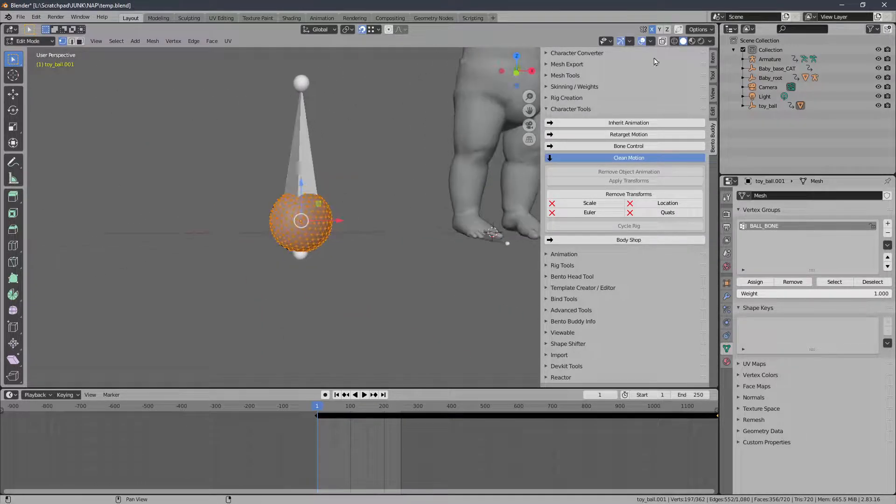
Box-select all of the ball's vertices in wireframe shading and assign them to the BALL_BONE vertex group with weight 1.000
left_click(674, 41)
left_click_drag(229, 140, 334, 313)
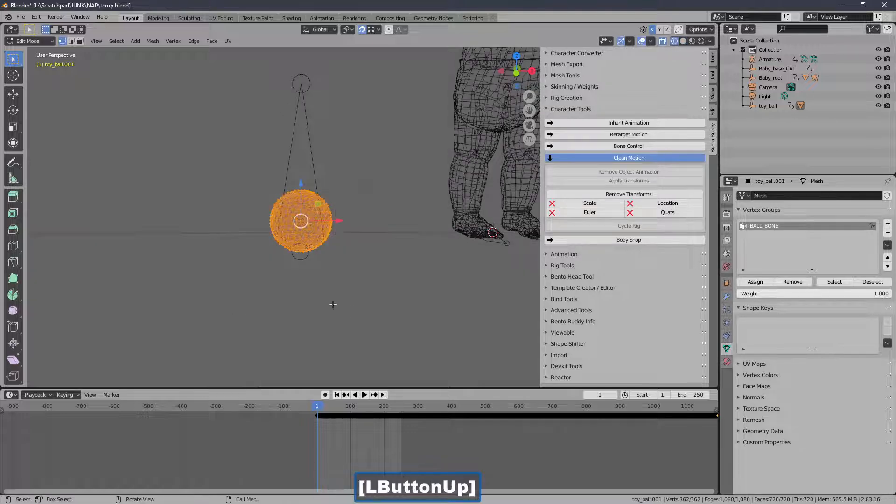
scroll(288, 251, "up", 2)
mouse_move(289, 251)
middle_mouse_down()
mouse_move(512, 252)
mouse_move(275, 258)
middle_mouse_up()
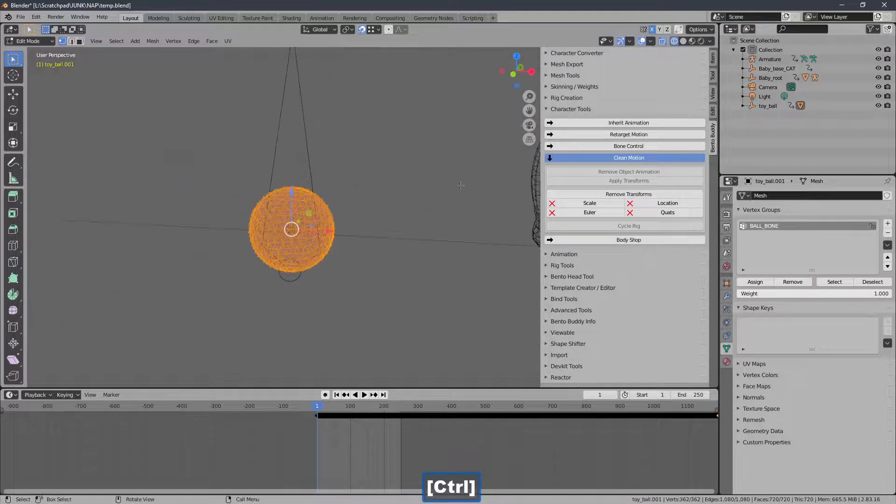
left_click(752, 281)
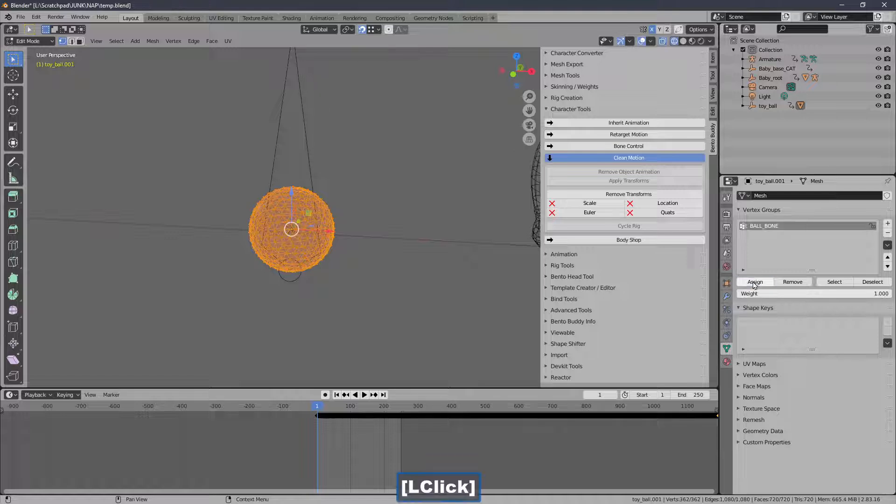
Return to Object Mode, select the baby's retarget helper rig and put it in Pose Mode
middle_click_drag(326, 206, 320, 241, "ctrl")
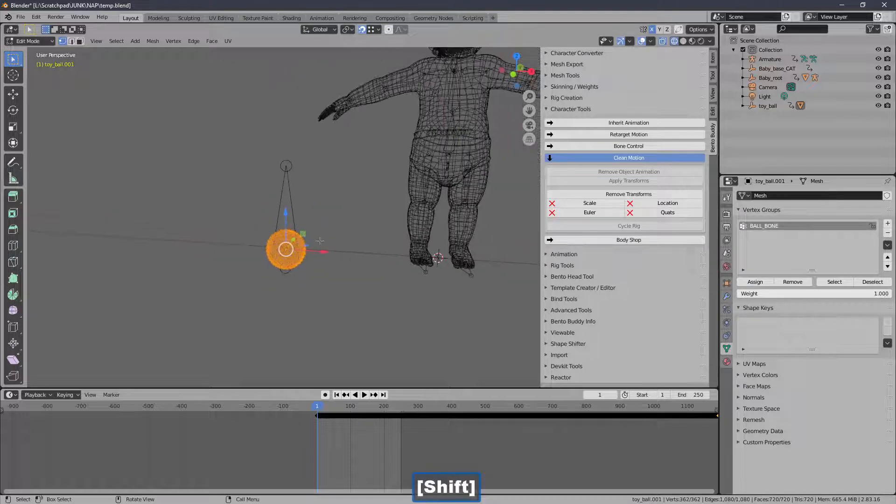
left_click(46, 41)
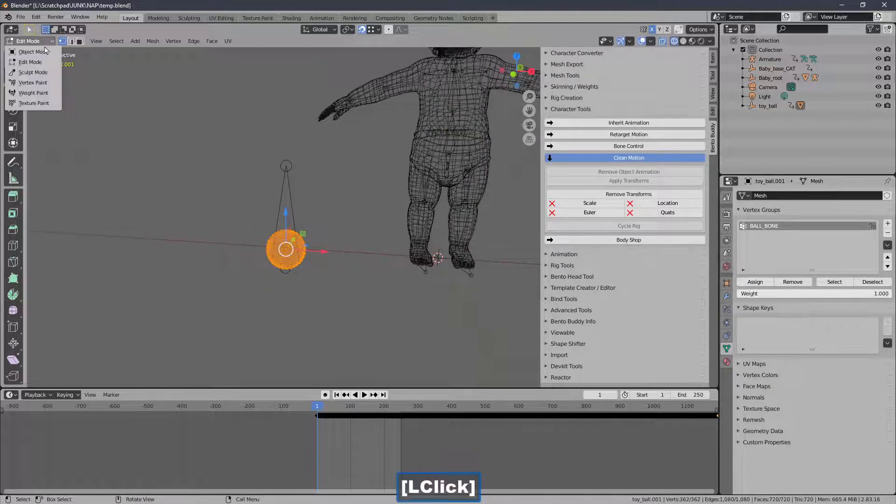
left_click(33, 52)
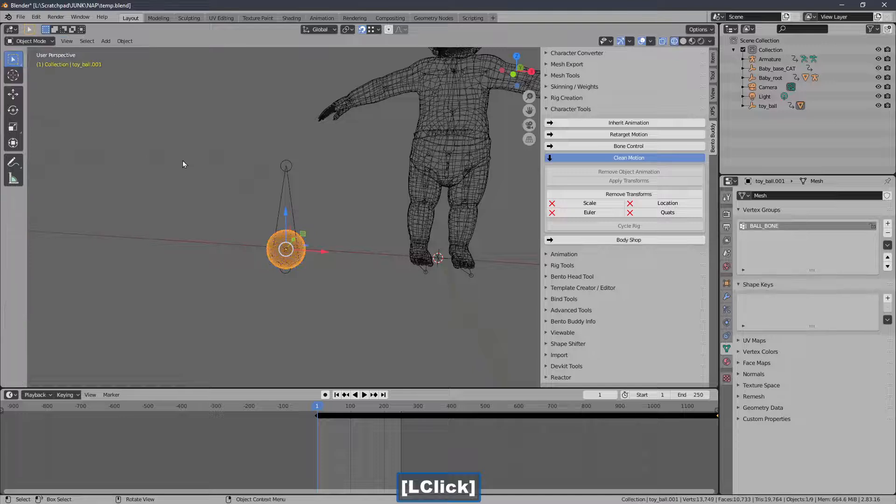
left_click(287, 165)
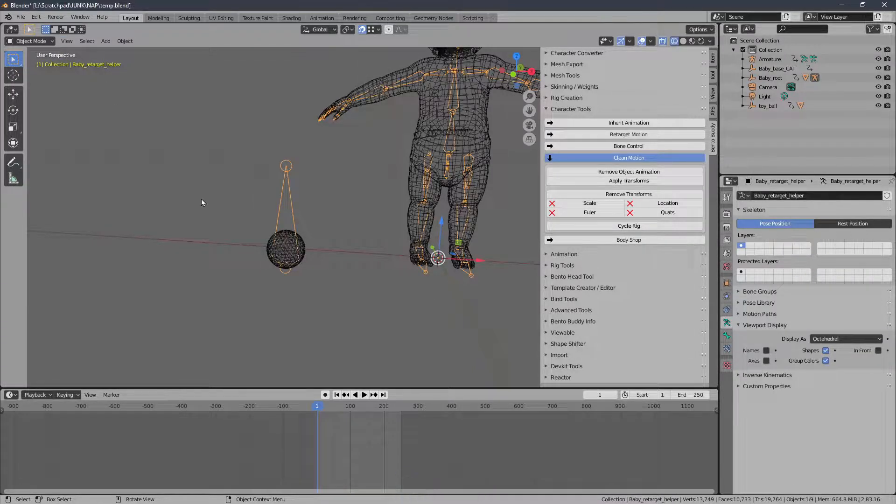
left_click(42, 44)
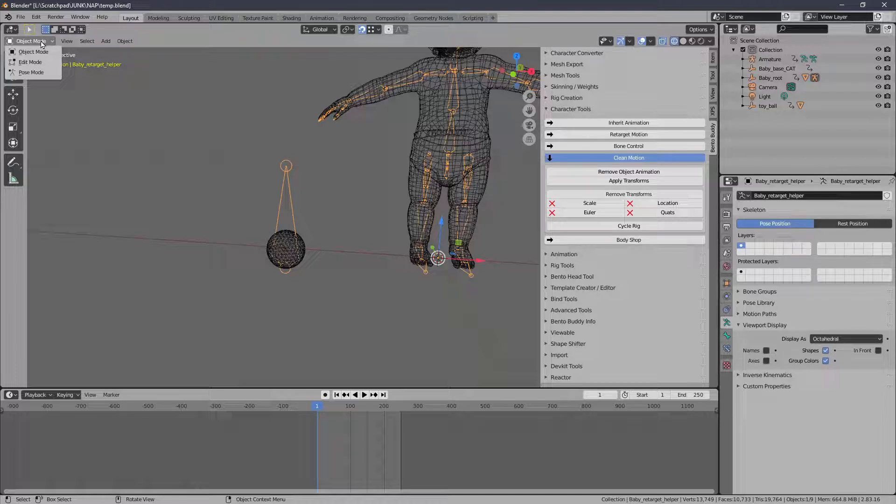
left_click(43, 73)
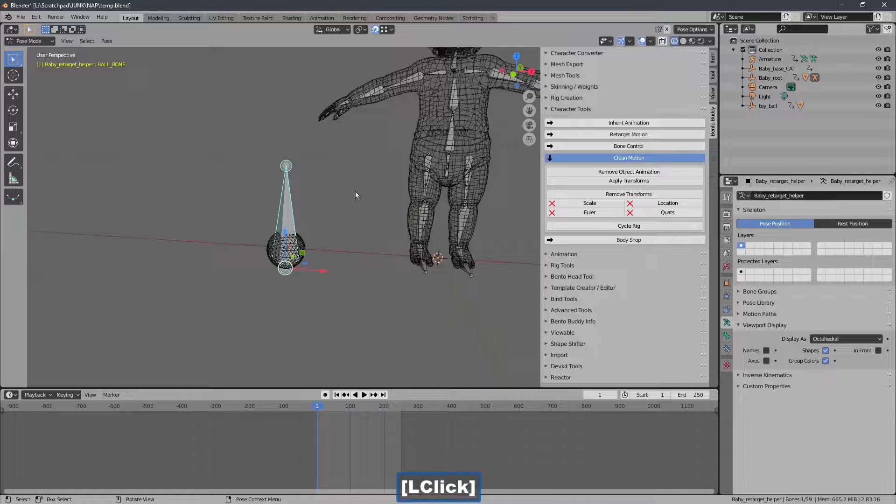
Add a Child Of bone constraint to BALL_BONE with the ball mesh toy_ball.001 as its target
left_click(726, 348)
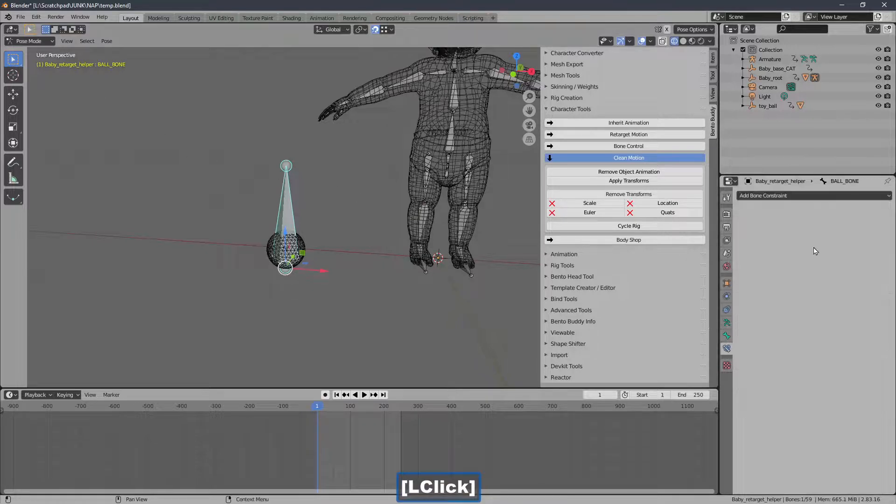
left_click(800, 196)
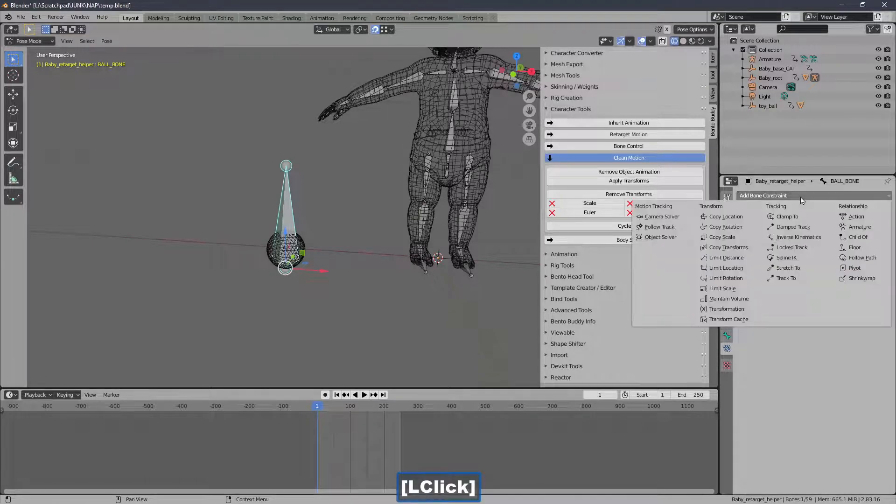
left_click(854, 237)
left_click(885, 228)
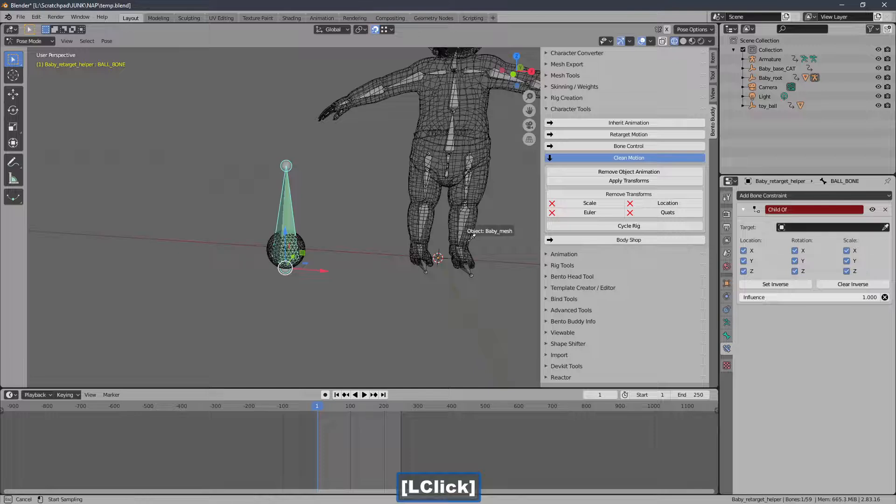
left_click(295, 245)
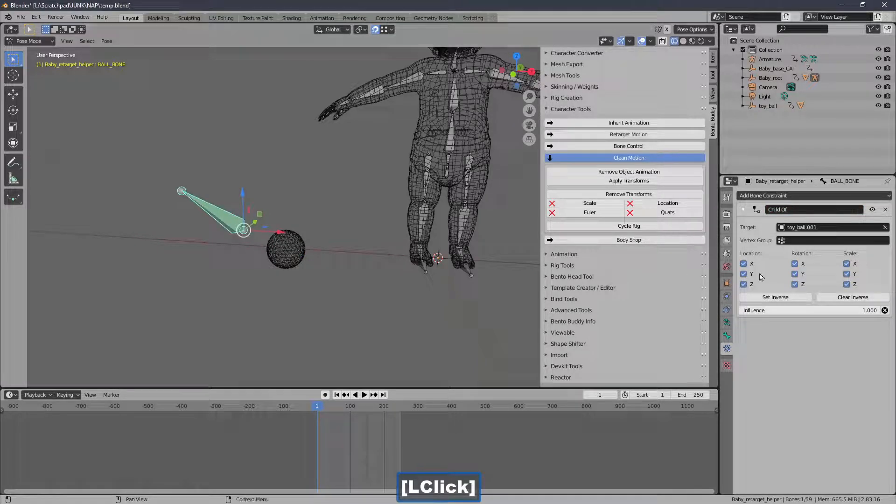
Set the Child Of constraint's vertex group to BALL_BONE and apply Set Inverse
left_click(792, 241)
left_click(793, 252)
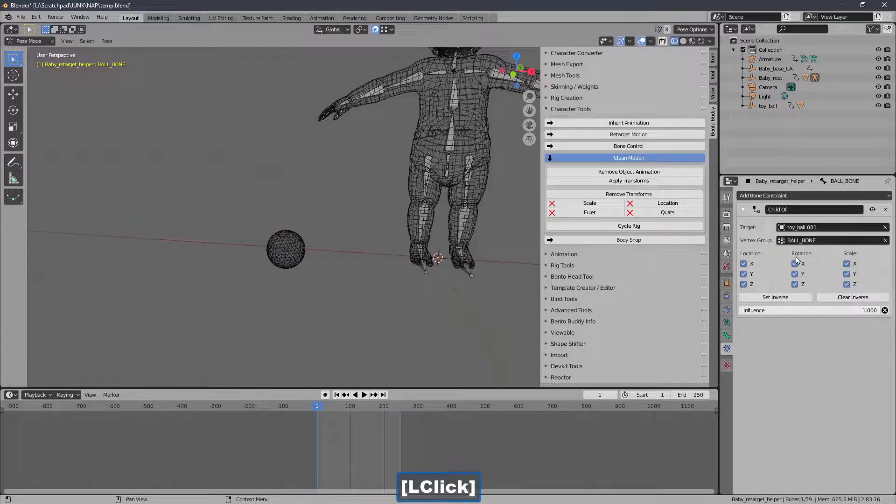
left_click(790, 301)
Play the animation and check how the ball bone moves with the toy ball
middle_click_drag(438, 308, 352, 353, "ctrl")
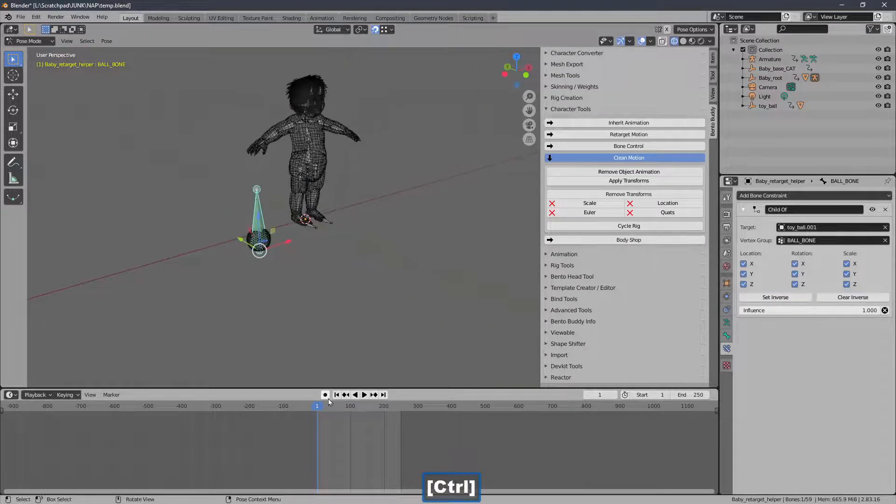
left_click(363, 395)
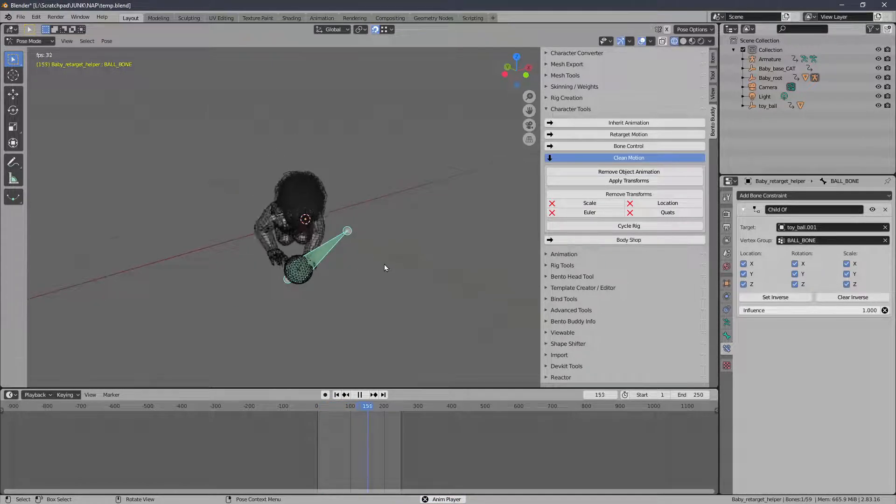
middle_click_drag(385, 264, 371, 298, "shift")
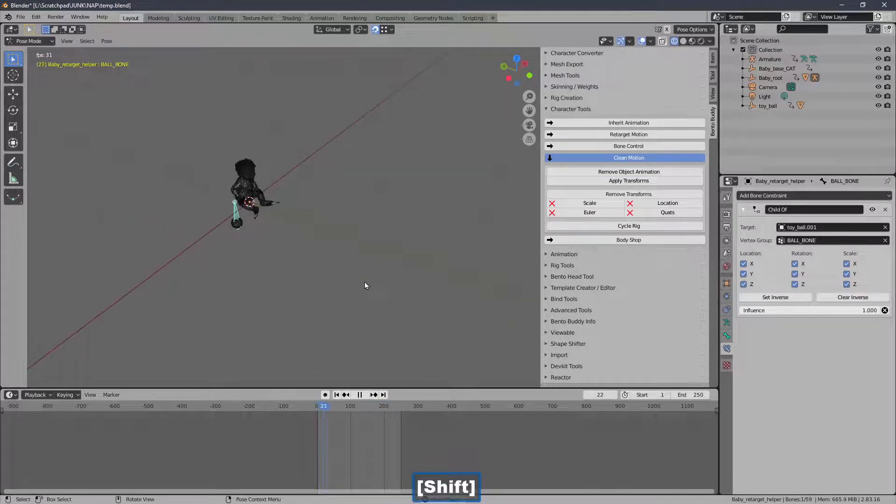
Set the animation's end frame to 850, watch the ball bone through the extended playback, and stop it
left_click(690, 397)
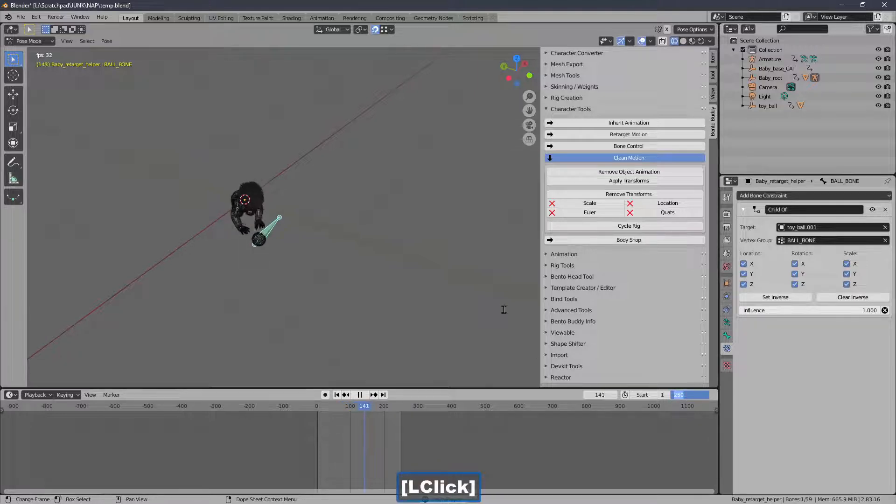
type("850")
key("Return")
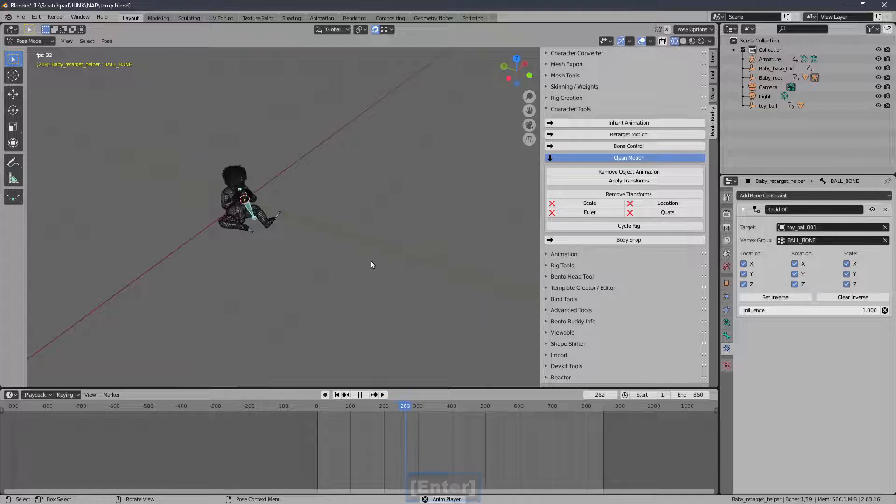
middle_click_drag(336, 244, 365, 241, "shift")
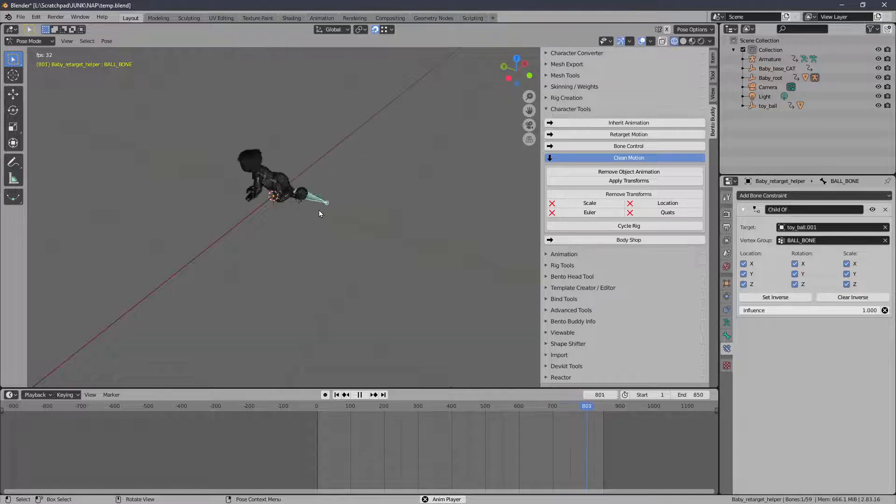
middle_click_drag(292, 186, 331, 209, "shift")
left_click(359, 396)
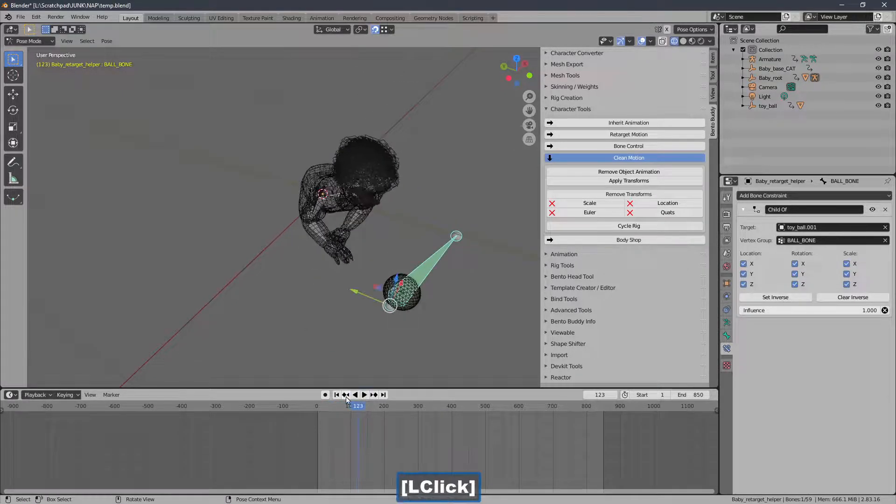
Switch the viewport to solid shading, inspect the baby and ball at frame 172, and save the file
left_click(337, 395)
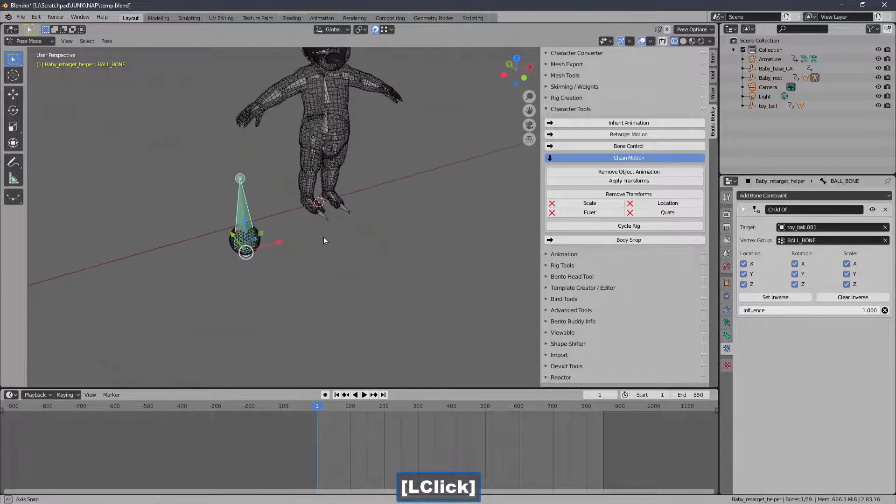
left_click_drag(341, 409, 374, 408)
left_click(683, 41)
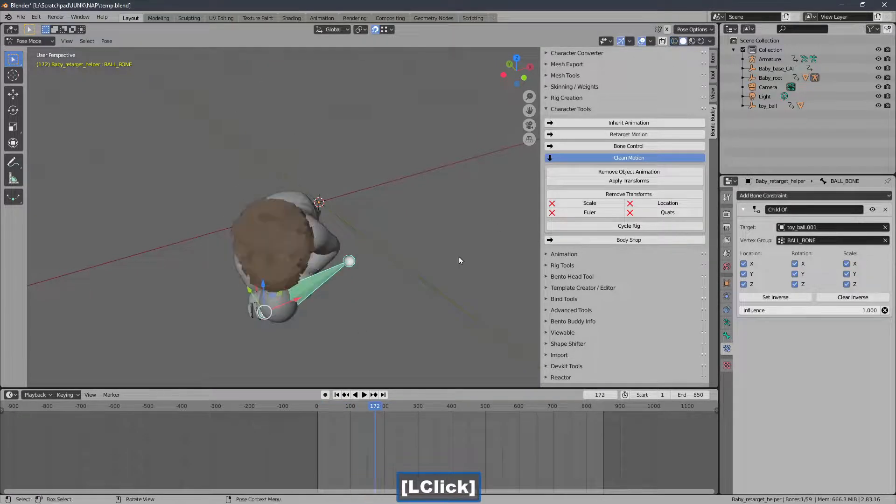
middle_click_drag(422, 245, 455, 235)
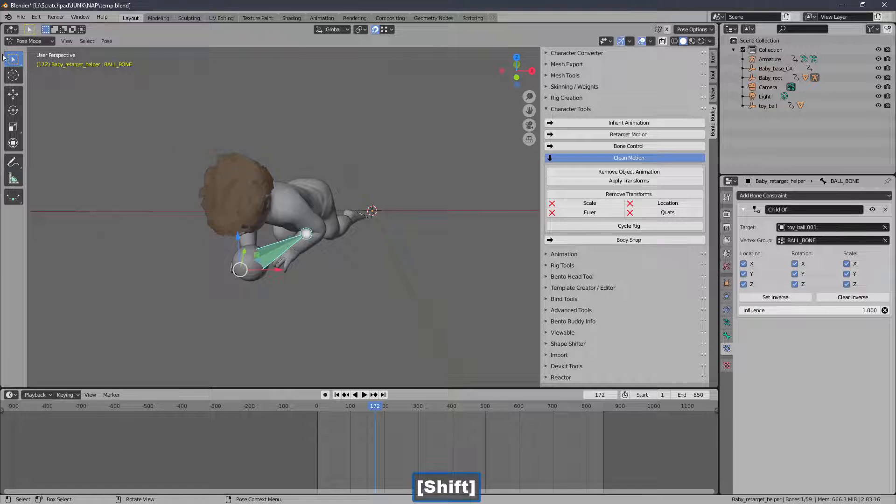
left_click(20, 17)
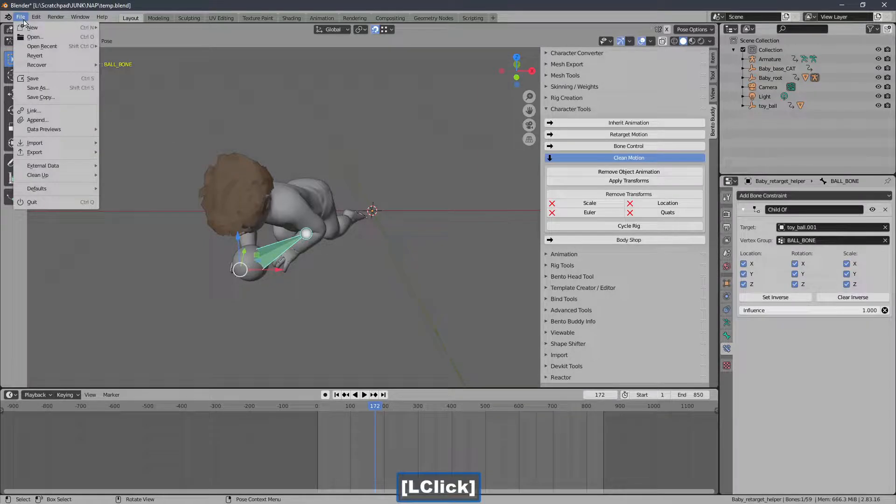
left_click(30, 78)
Go to frame 295, inspect the small bones at the baby's feet, and return the helper rig to Object Mode
left_click_drag(375, 407, 418, 409)
middle_click_drag(323, 317, 263, 231, "ctrl")
left_click(272, 241)
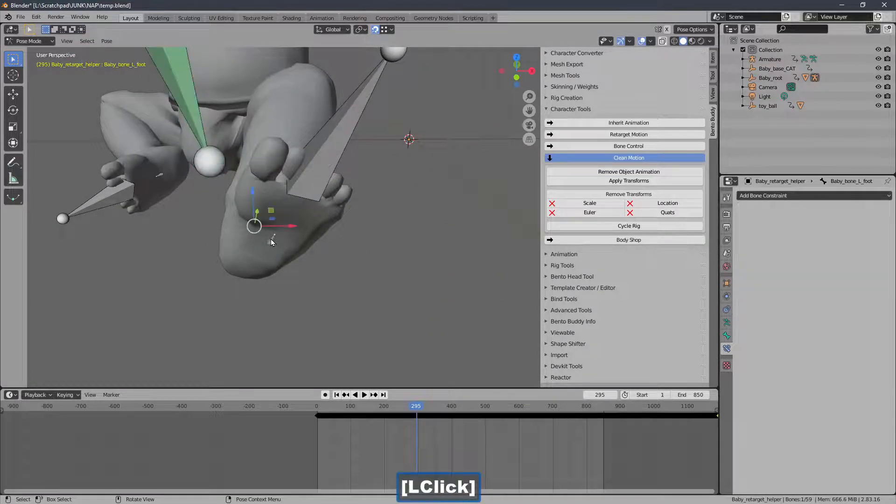
left_click(271, 241)
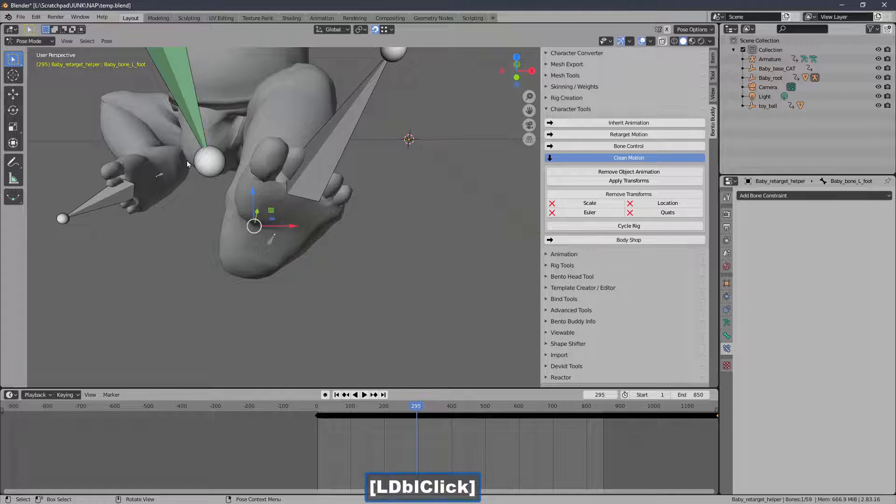
left_click(46, 41)
left_click(55, 58)
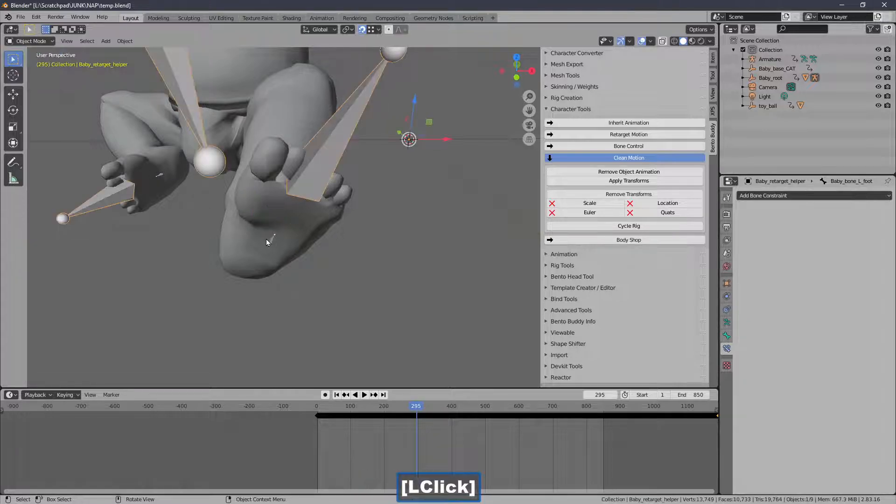
Select the separate Armature object at the baby's feet and delete it
left_click(268, 241)
key("g")
key("r")
key("r")
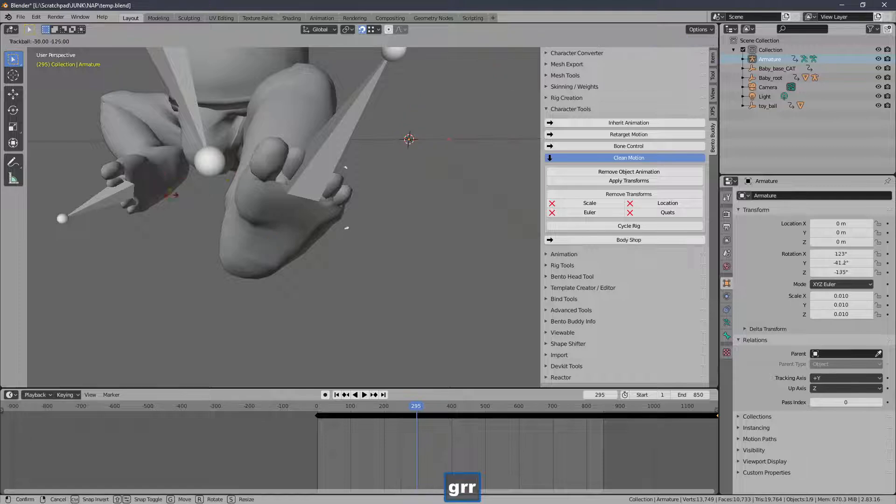
right_click(227, 220)
middle_click_drag(228, 221, 242, 266, "ctrl")
key("Delete")
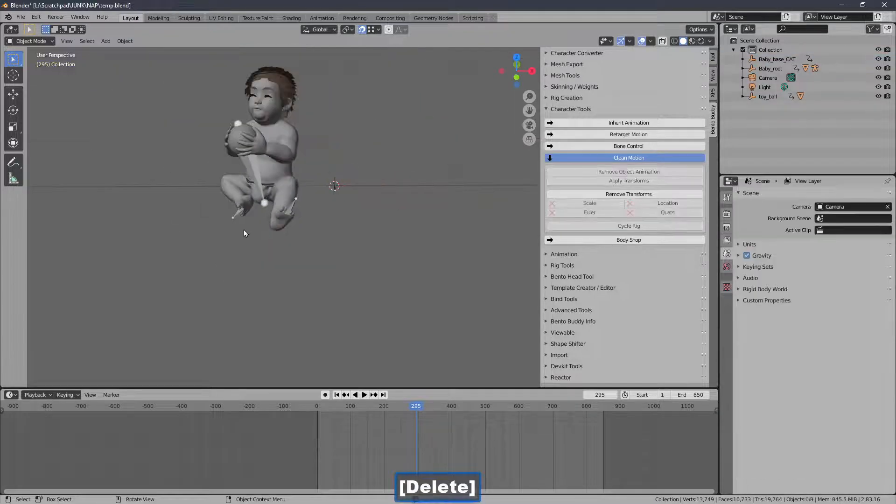
Play the animation from frame 295 to check the baby and ball, and return to frame 1
middle_click_drag(243, 230, 329, 342)
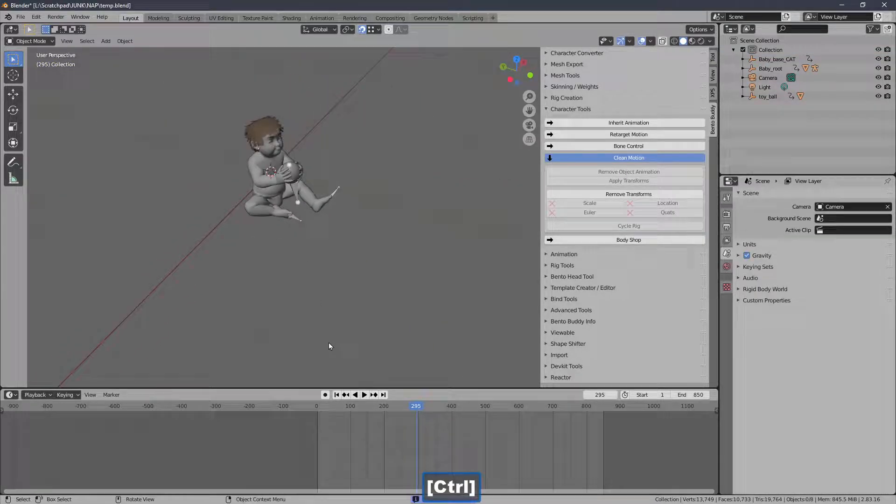
left_click(364, 395)
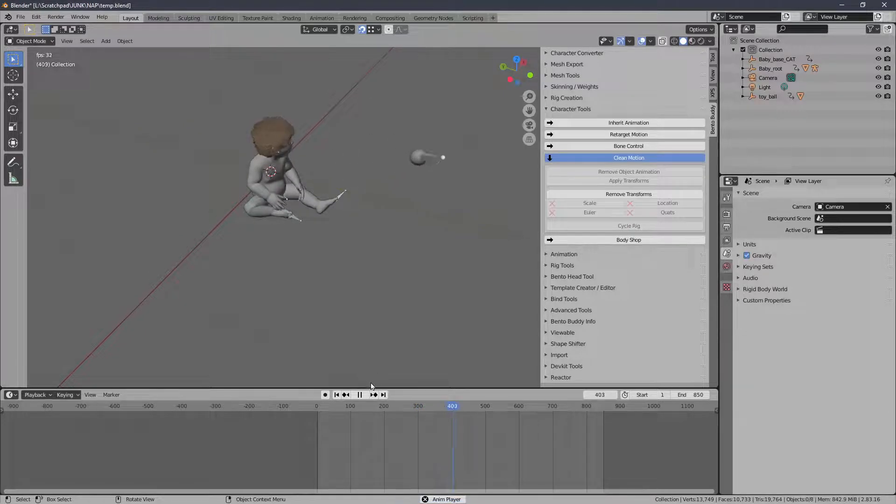
left_click(363, 395)
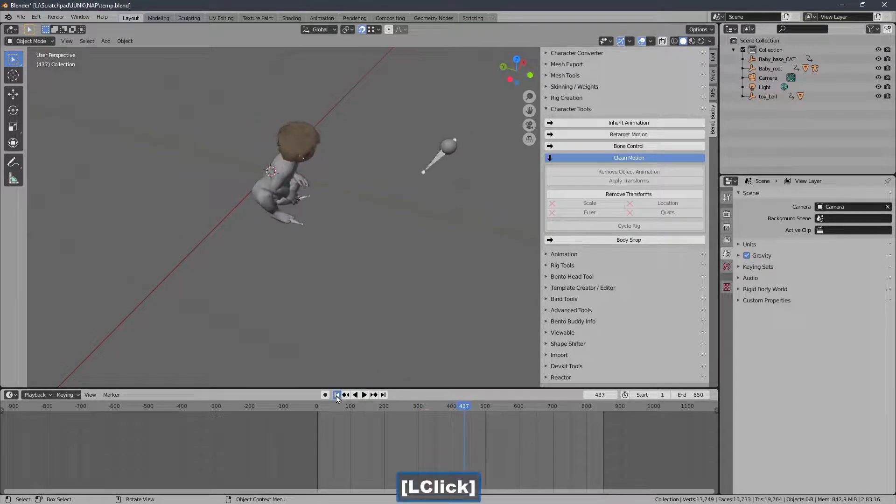
left_click(337, 396)
middle_click_drag(360, 245, 373, 266, "shift")
middle_click_drag(372, 266, 326, 243, "ctrl")
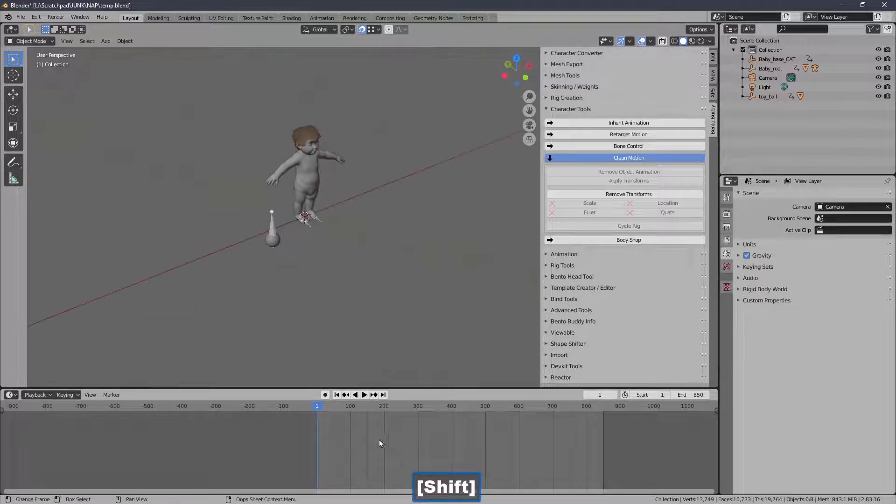
left_click(507, 502)
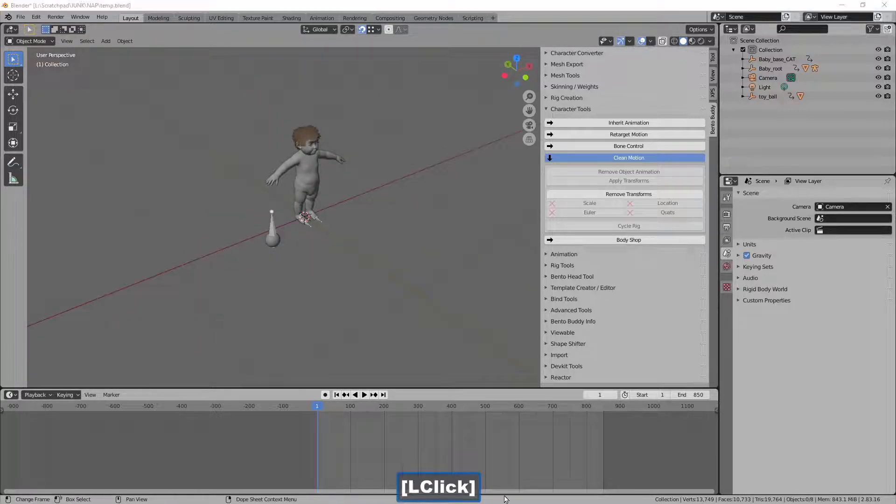
left_click(486, 71)
middle_click_drag(466, 38, 398, 148, "shift")
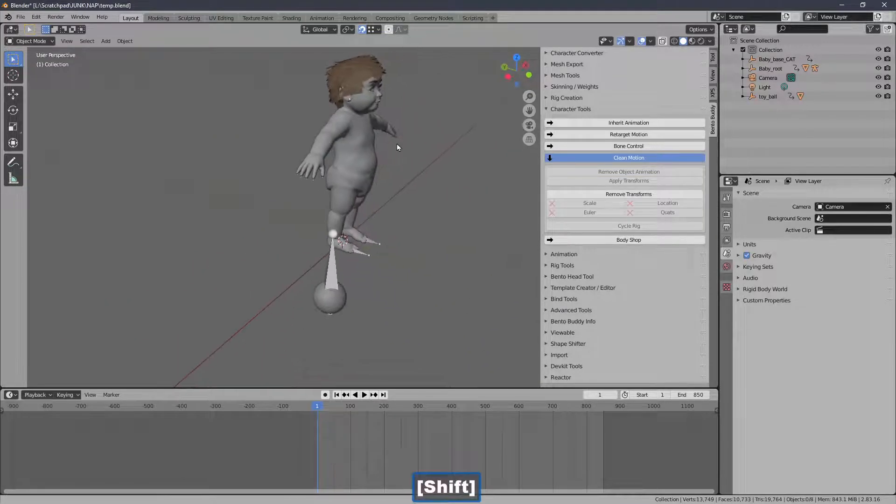
Select the baby's retarget helper rig and set its bones to display In Front
left_click(329, 265)
middle_click_drag(519, 222, 455, 228, "shift")
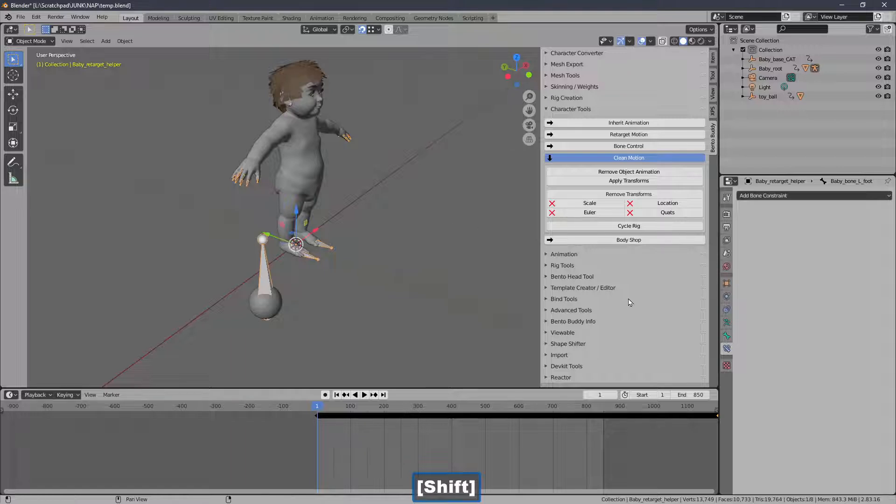
middle_click_drag(431, 188, 425, 192, "shift")
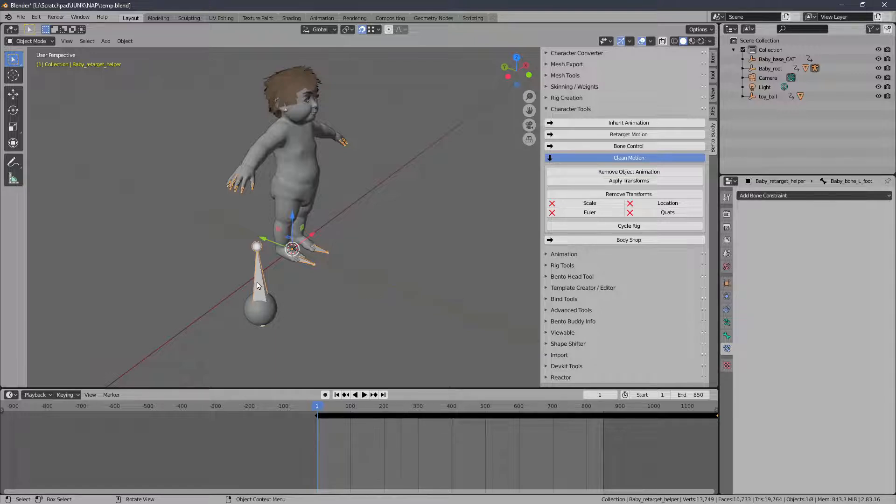
middle_click_drag(254, 279, 285, 280, "ctrl")
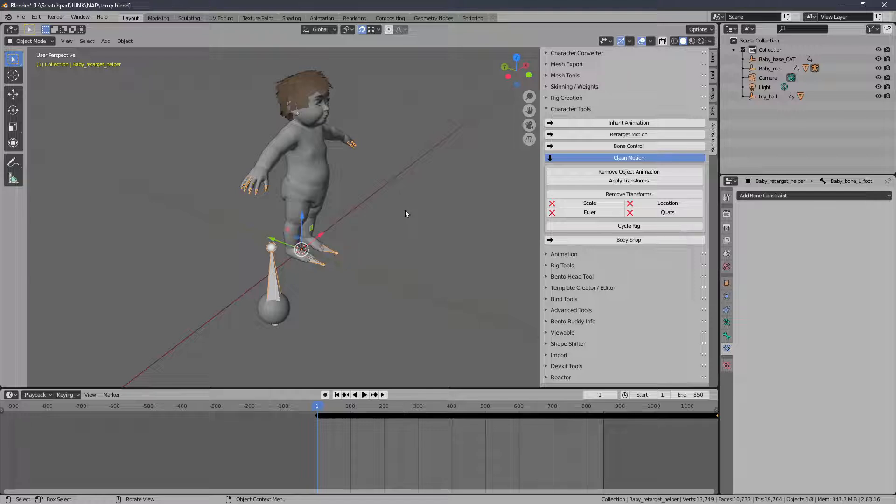
middle_click_drag(407, 198, 413, 213, "ctrl")
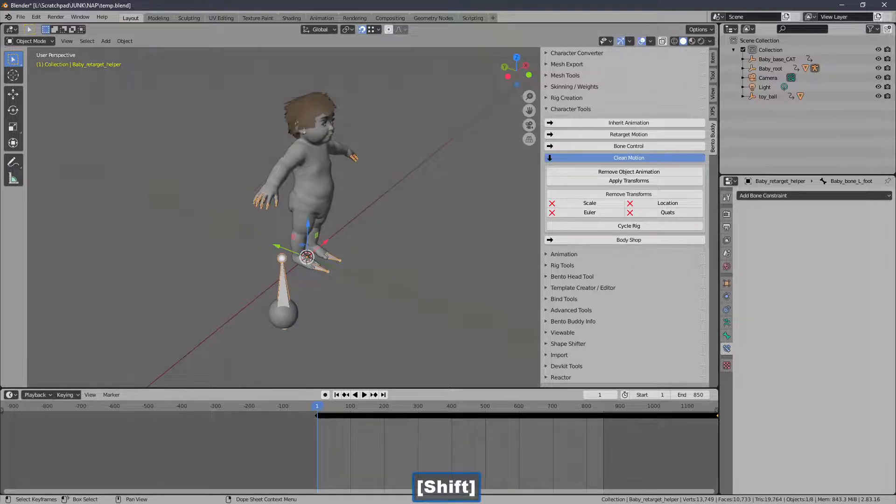
left_click(727, 322)
left_click(878, 350)
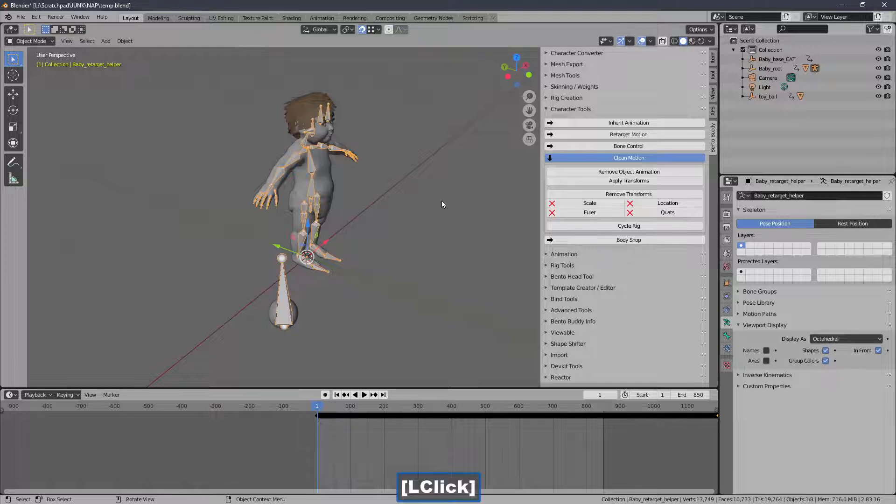
Put the helper rig in Pose Mode and test how baby_bone_0_butt moves, cancelling the move
middle_click_drag(353, 189, 261, 133, "ctrl")
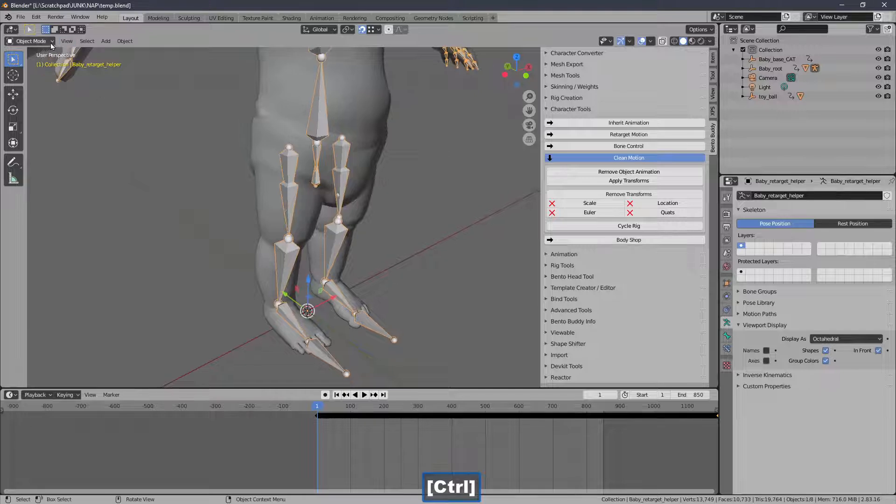
left_click(30, 41)
left_click(31, 72)
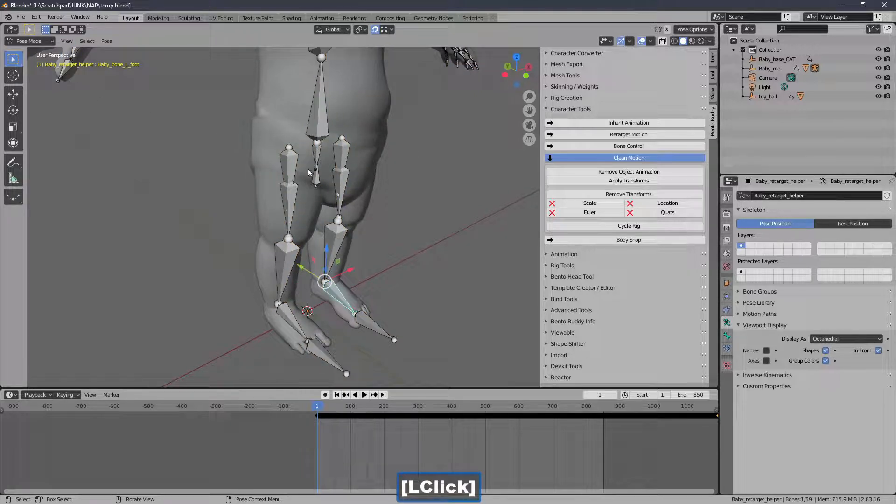
left_click(316, 183)
key("g")
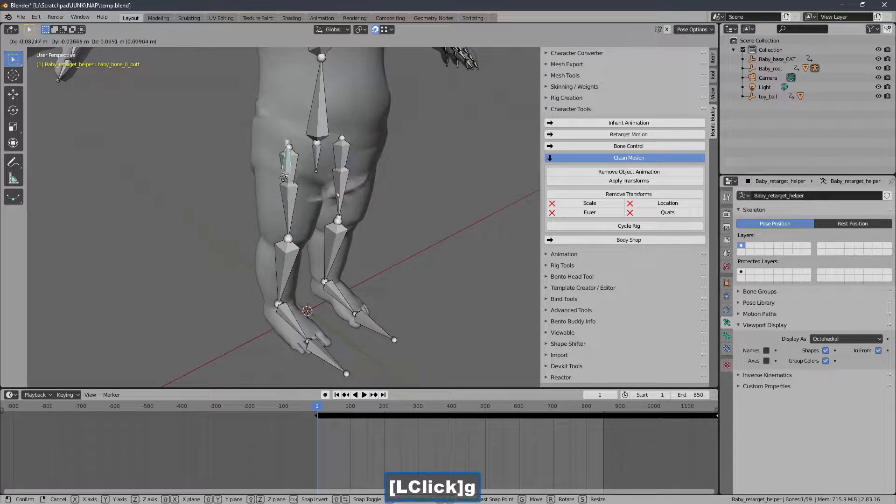
right_click(345, 197)
Turn off snapping and test free movement of baby_bone_0_butt again, cancelling each move
left_click(376, 30)
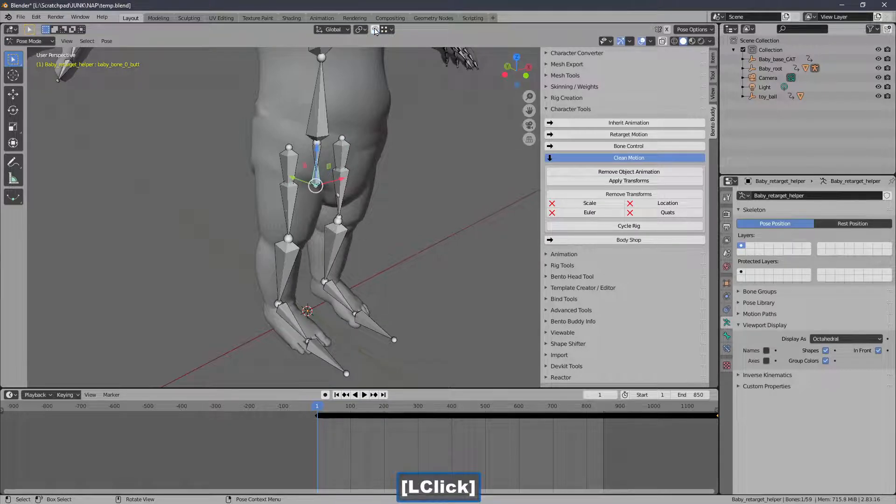
key("g")
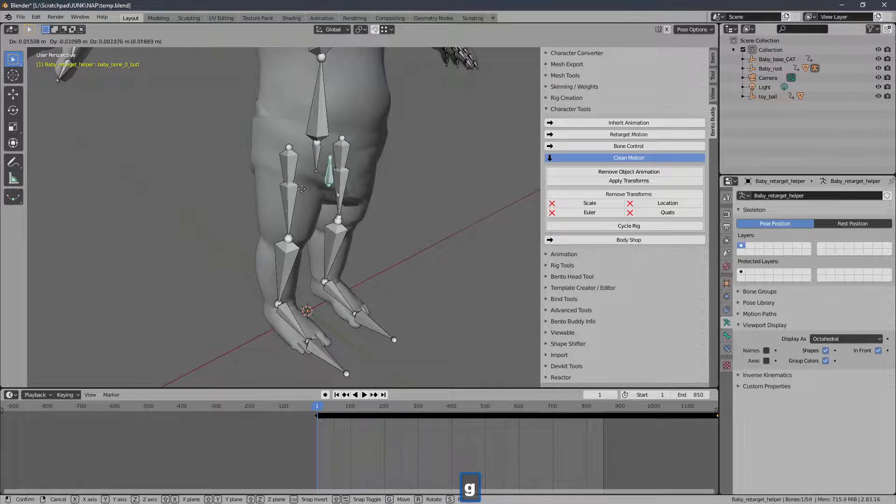
right_click(286, 181)
mouse_move(286, 181)
middle_mouse_down()
mouse_move(378, 169)
mouse_move(307, 182)
mouse_move(299, 193)
mouse_move(298, 163)
mouse_move(297, 174)
middle_mouse_up()
key("g")
right_click(387, 162)
middle_click_drag(297, 174, 315, 193, "shift")
middle_click_drag(315, 193, 315, 184, "shift")
Compare how Baby_bone_Pelvis and baby_bone_0_butt affect the baby's body with trial moves, cancelling each one
left_click(321, 167)
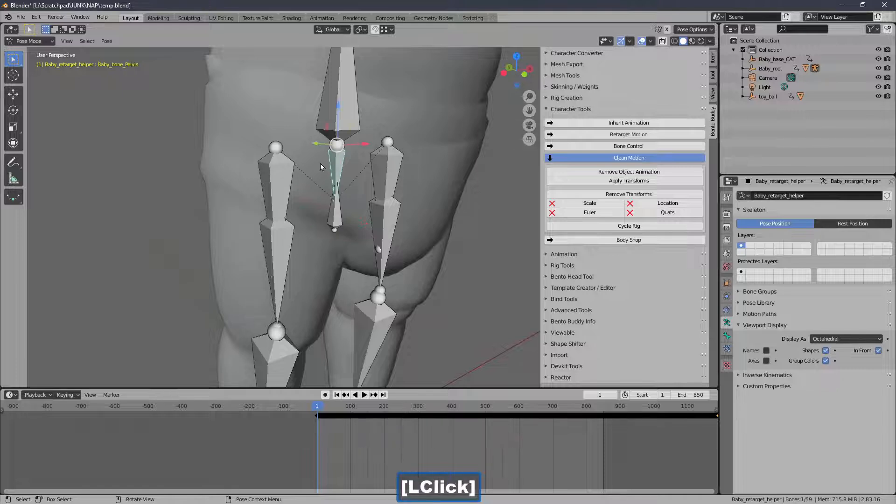
key("g")
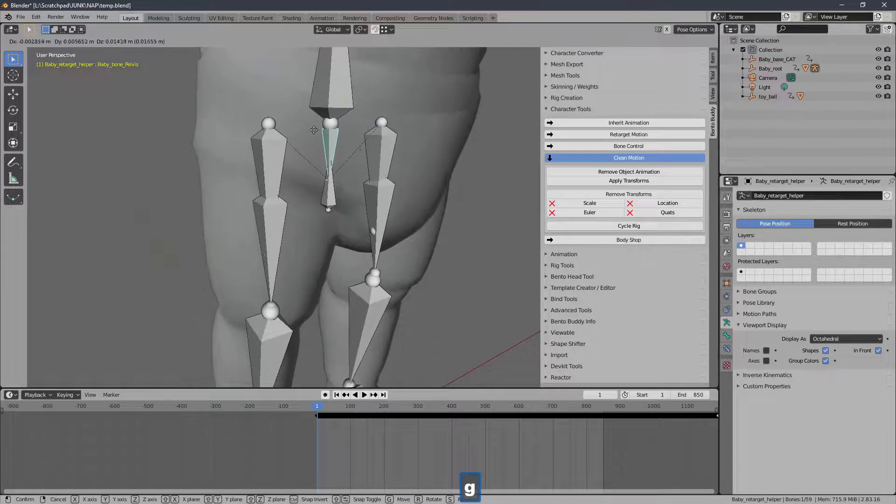
right_click(314, 130)
left_click(333, 215)
key("g")
right_click(311, 230)
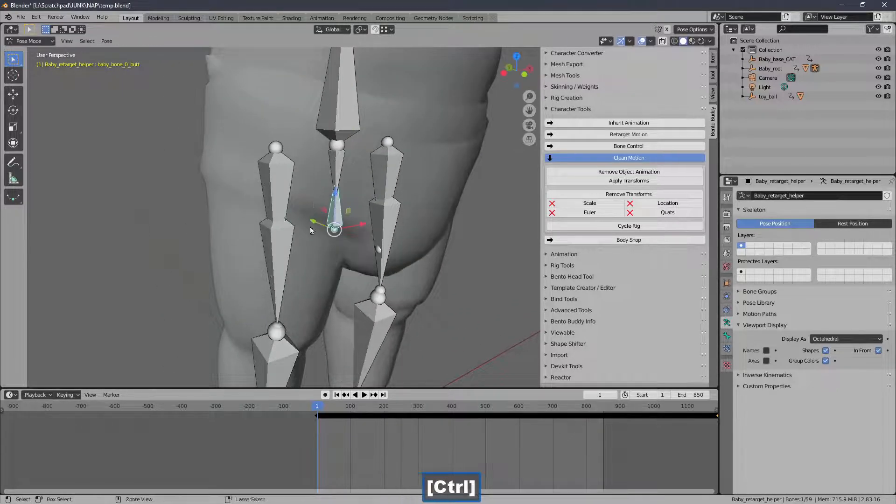
middle_click_drag(311, 230, 288, 186, "ctrl")
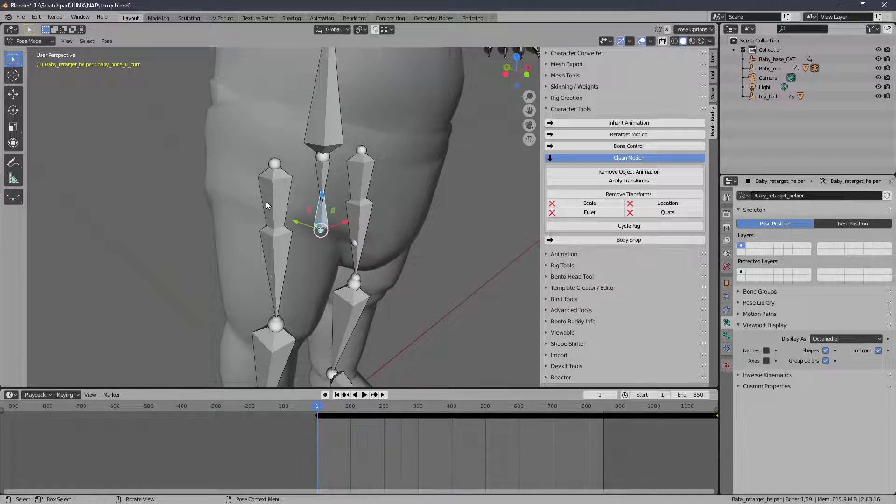
left_click(321, 173)
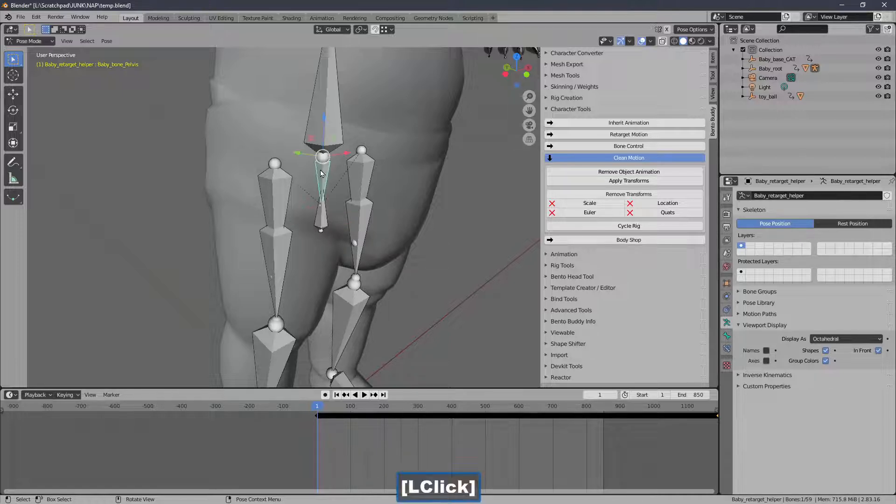
key("g")
right_click(276, 219)
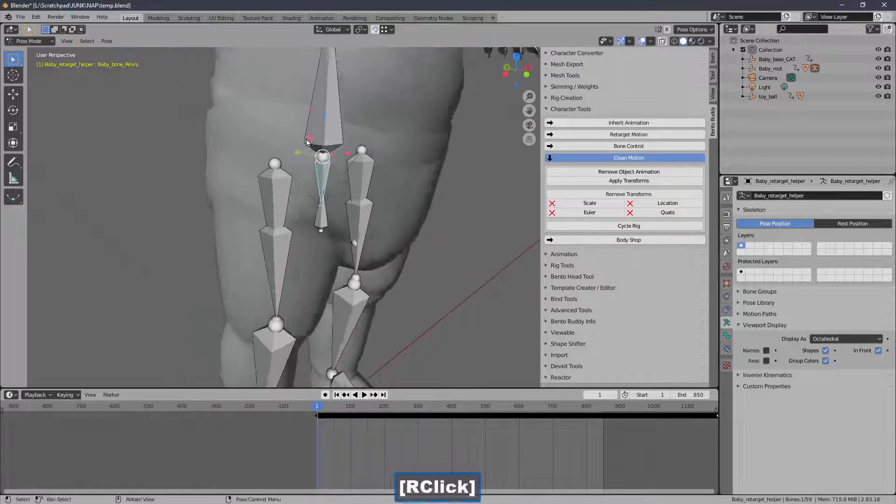
Test a move of Baby_bone_Pelvis once more to check its effect on the baby's body, cancelling the move
middle_click_drag(276, 223, 315, 207, "ctrl")
key("g")
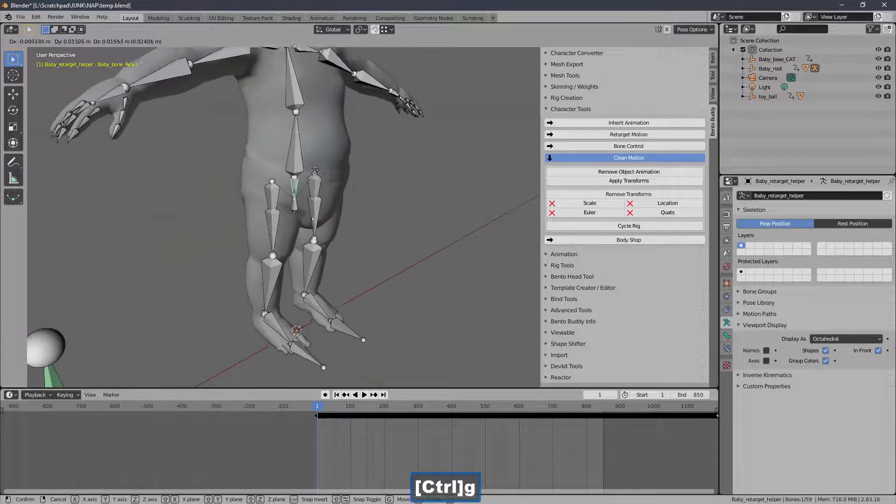
right_click(324, 173, "ctrl")
right_click(324, 174, "ctrl")
middle_click_drag(409, 167, 378, 232, "ctrl")
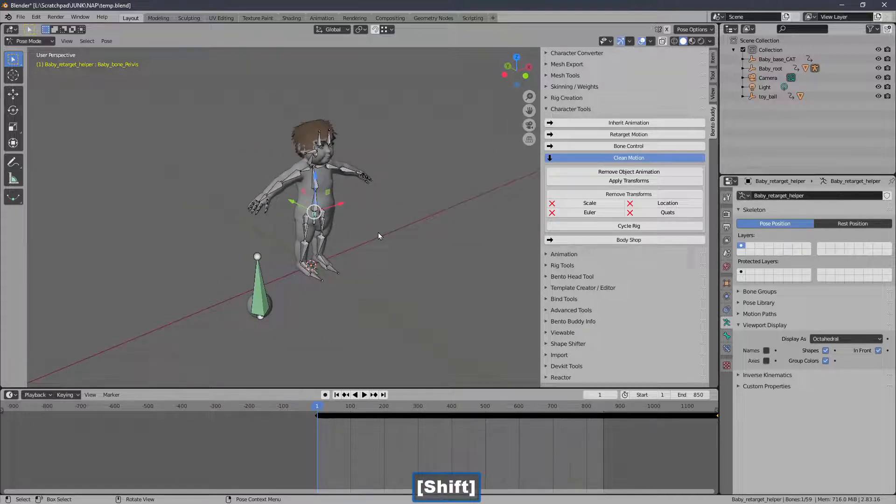
Return the helper rig to Object Mode and open the Visual Snap Mapper of the Template Creator / Editor
left_click(552, 159)
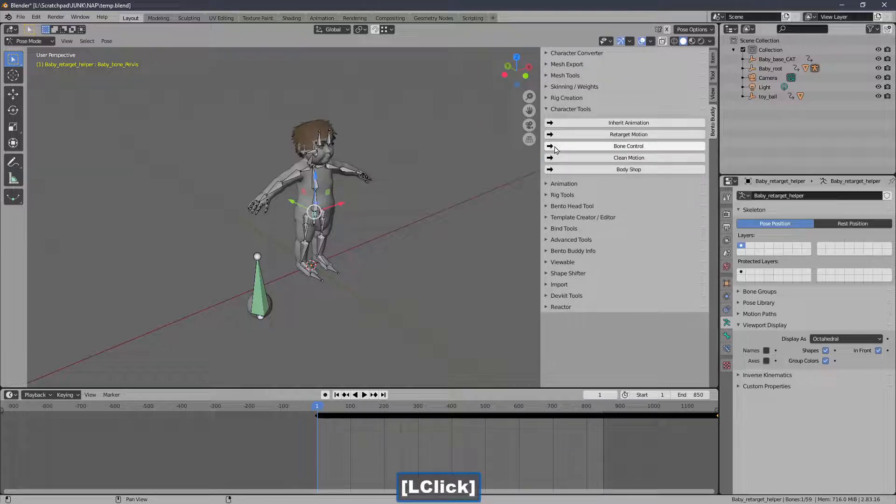
left_click(560, 111)
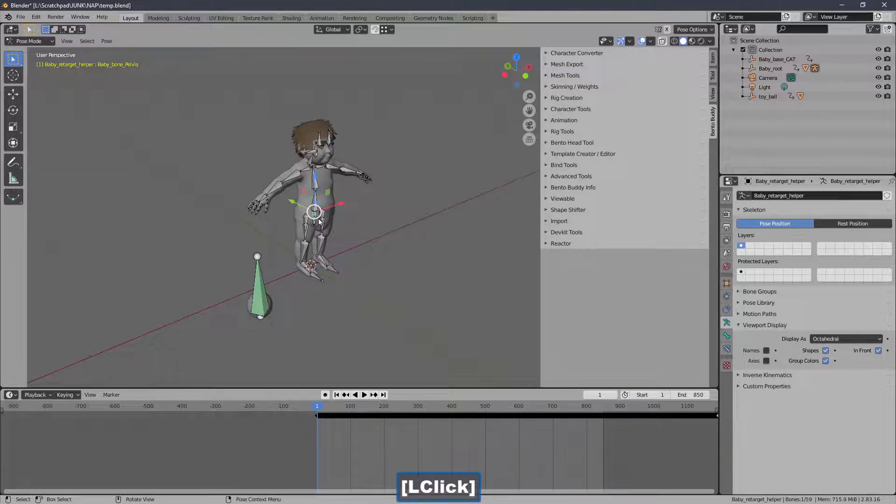
middle_click_drag(319, 221, 335, 208)
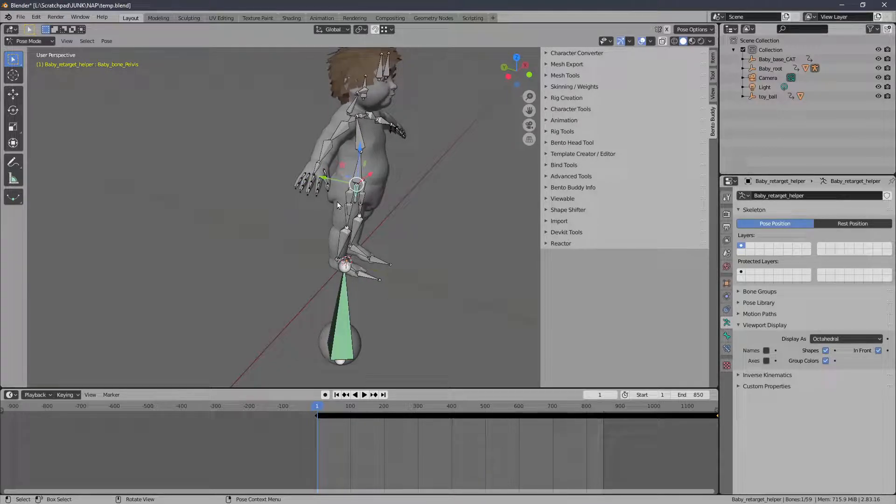
middle_click_drag(337, 202, 357, 189)
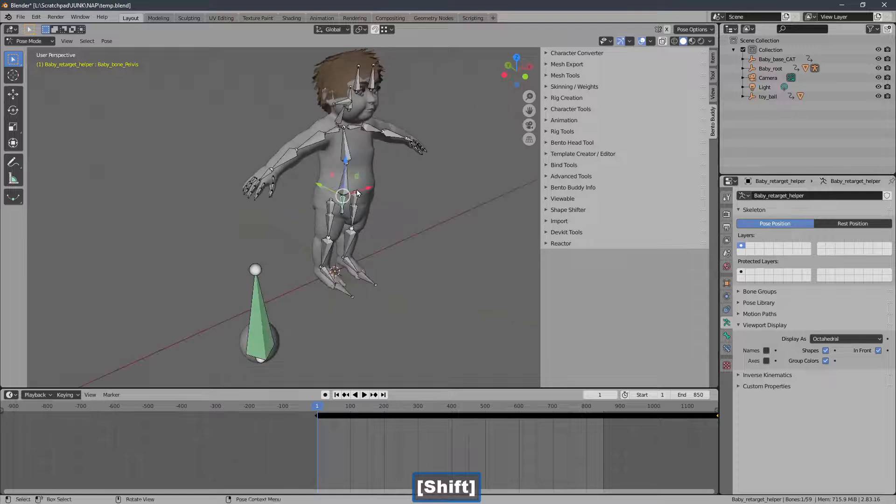
left_click(572, 153)
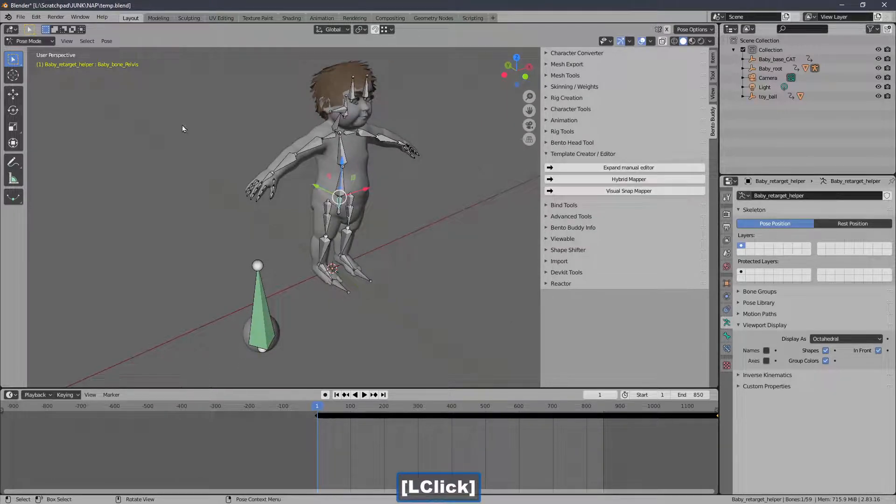
left_click(31, 41)
left_click(26, 53)
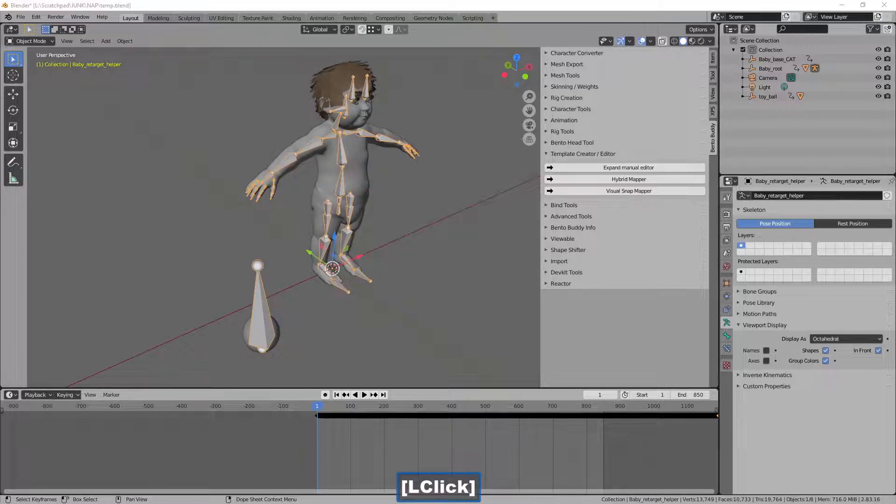
left_click(602, 191)
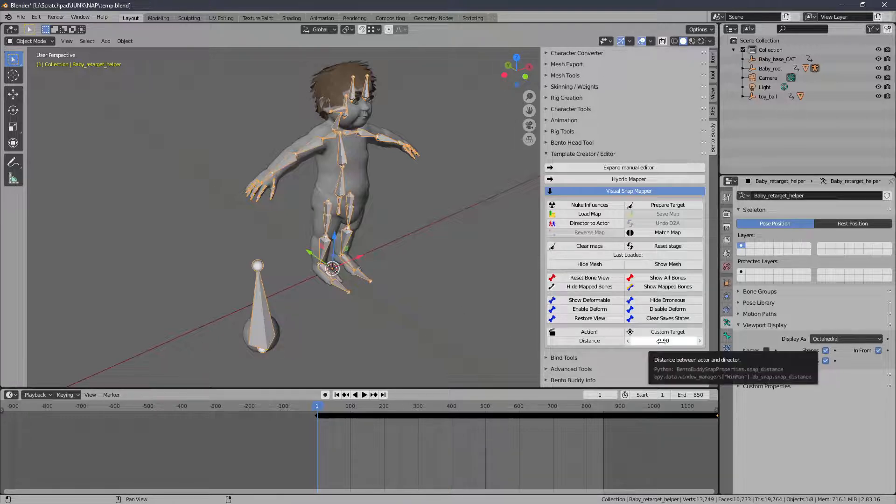
Stage the helper rig with a BentoBuddy actor, then set the distance to 0.24, reset the stage and stage them again
left_click(609, 333)
middle_click_drag(377, 194, 373, 235)
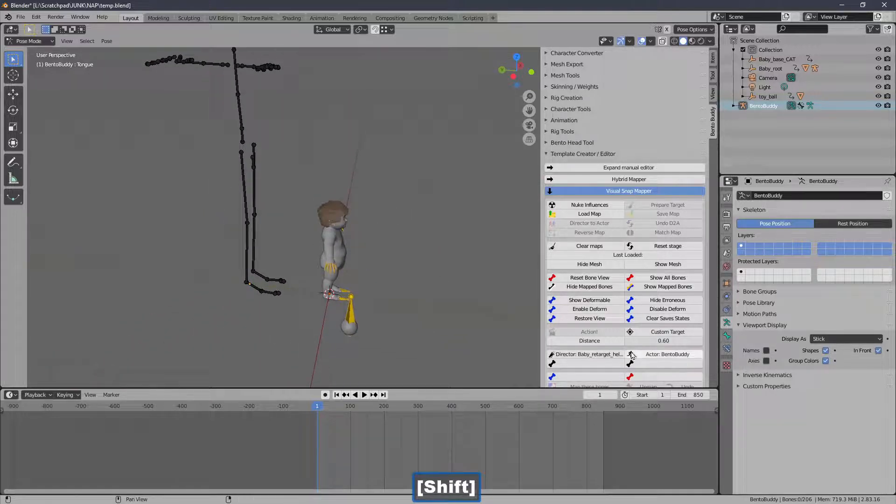
left_click(652, 342)
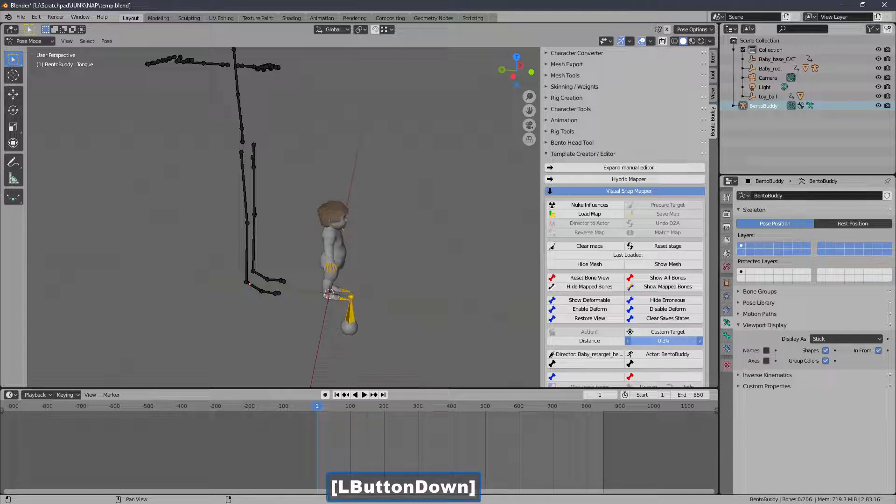
left_click_drag(663, 340, 652, 341)
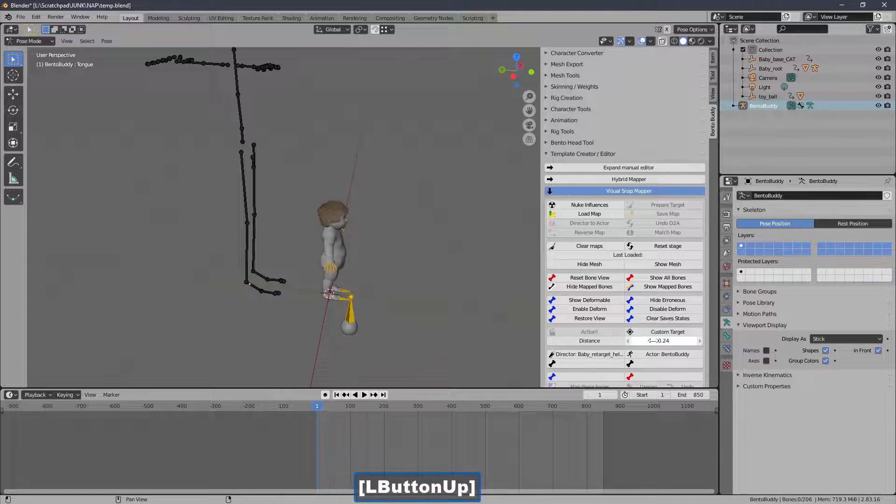
left_click(660, 247)
left_click(609, 329)
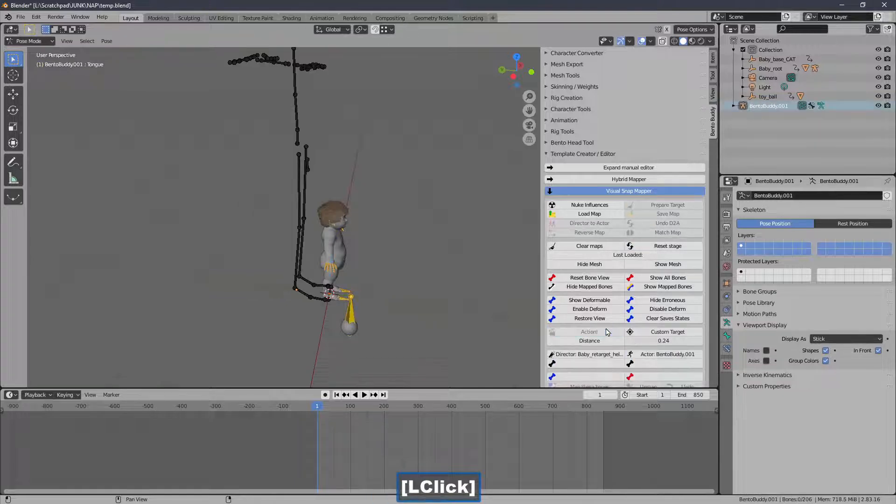
Set the actor distance to 0.42, reset the stage and run Action! again for the helper rig
left_click(649, 341)
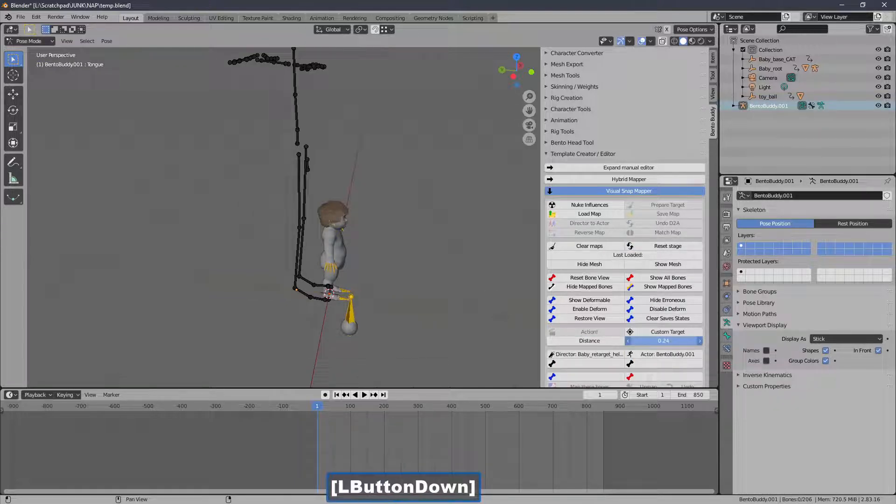
left_click_drag(649, 340, 649, 340)
left_click(649, 341)
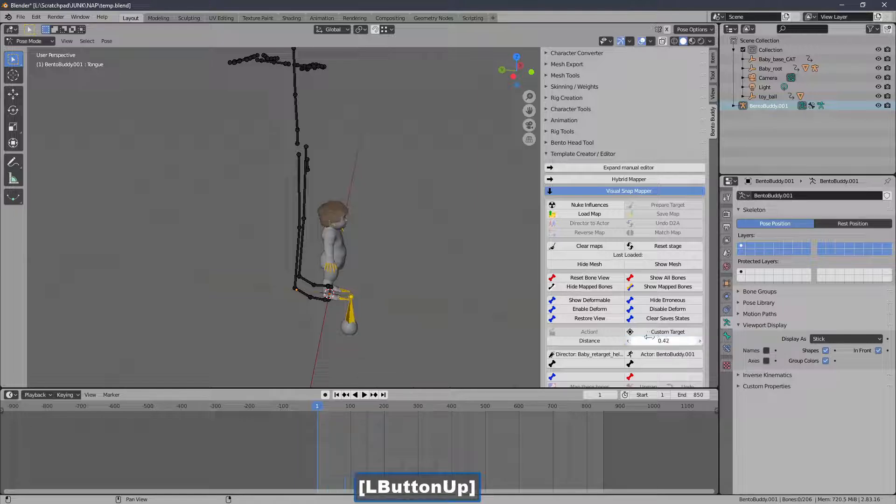
left_click(600, 310)
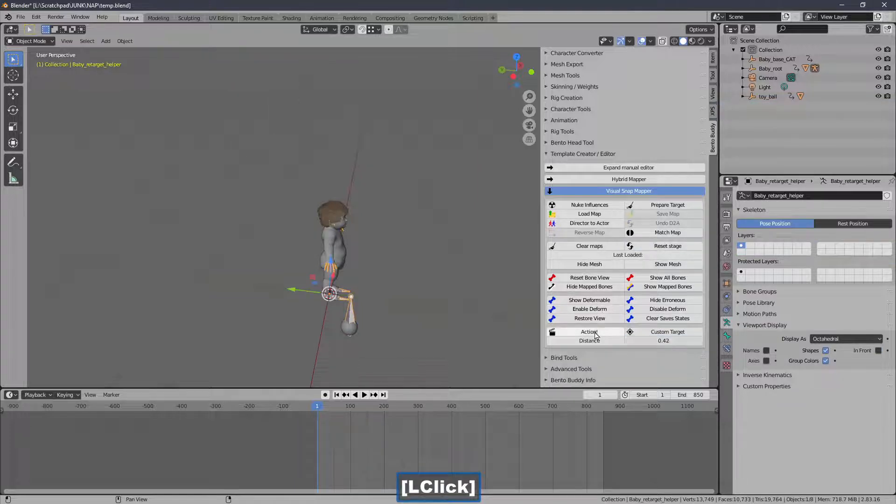
left_click(597, 332)
Select all bones of the BentoBuddy actor's right arm and move them down and forward, close to the toy ball
middle_click_drag(361, 187, 167, 123)
left_click_drag(141, 76, 282, 113, "shift")
middle_click_drag(270, 119, 255, 115)
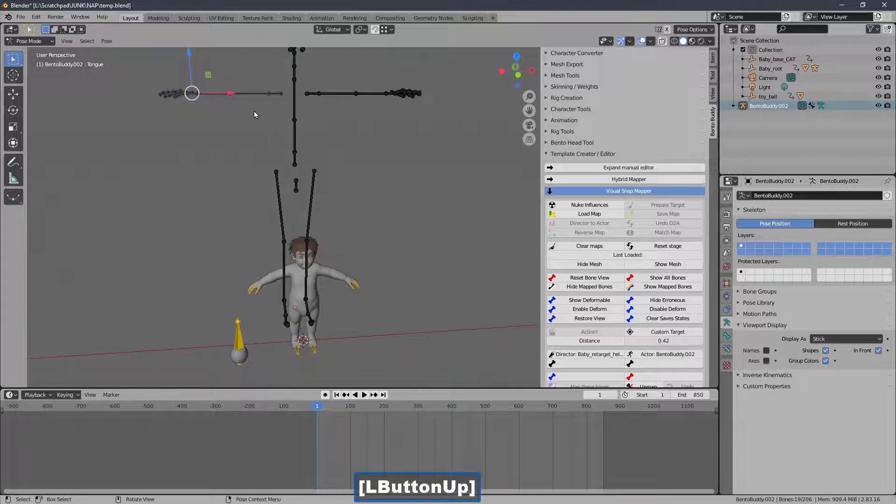
left_click_drag(193, 73, 207, 247)
middle_click_drag(207, 247, 348, 282)
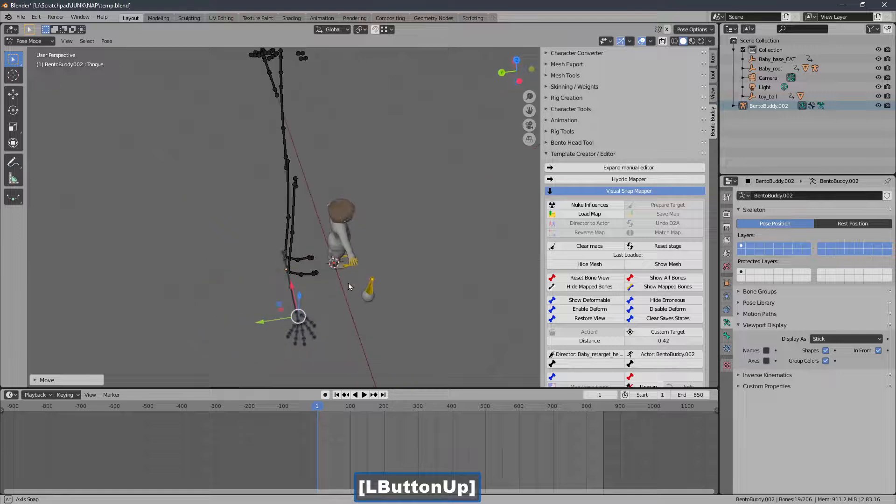
left_click_drag(262, 322, 378, 303)
middle_click_drag(378, 304, 262, 253)
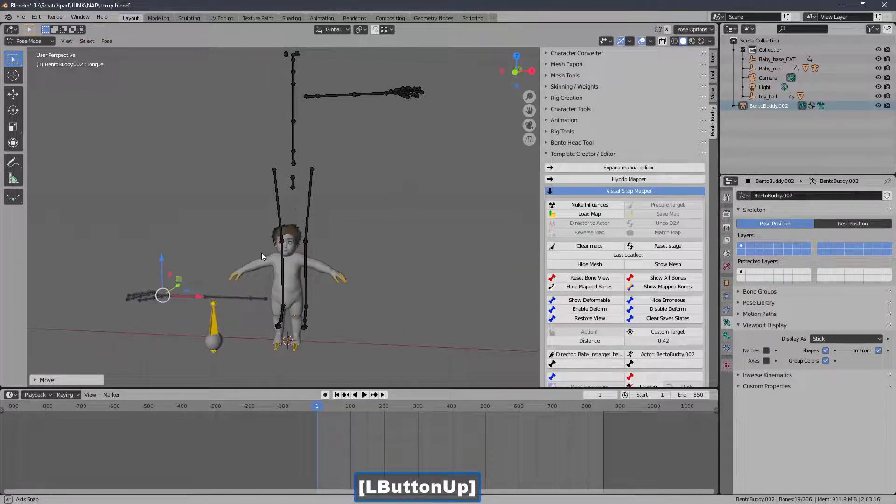
Hide the baby's mesh in the Visual Snap Mapper
middle_click_drag(311, 173, 320, 152)
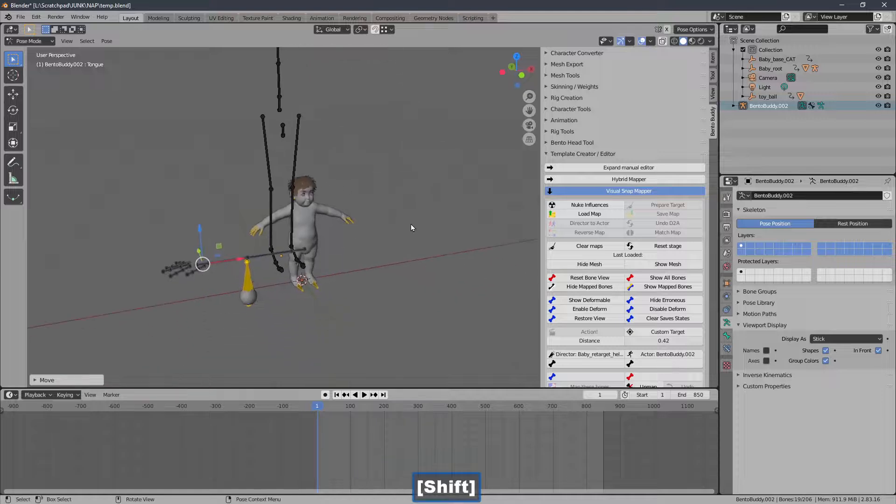
middle_click_drag(471, 223, 305, 220, "shift")
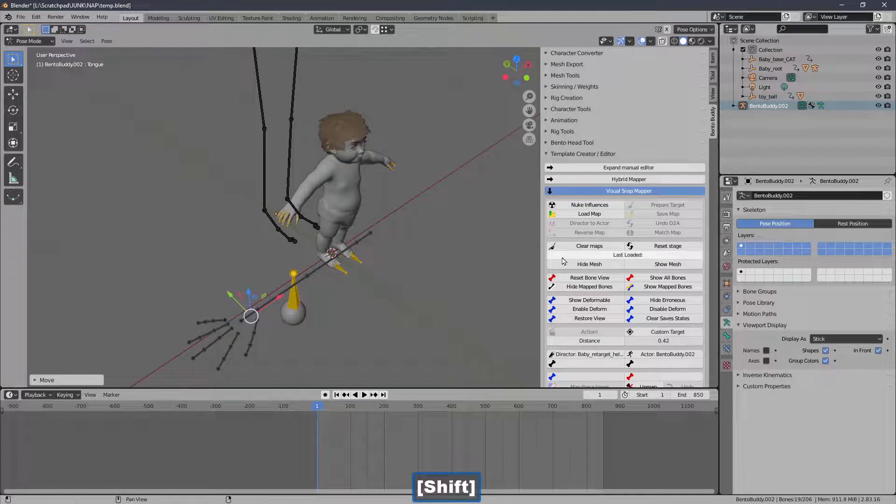
left_click(590, 264)
middle_click_drag(376, 241, 373, 238, "shift")
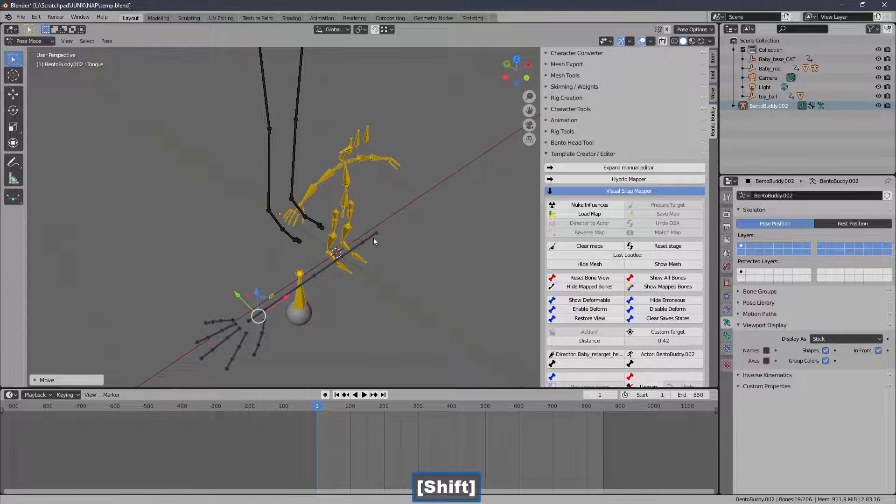
Map the director's Baby_bone_R_clavicle to the actor's mCollarRight bone
left_click(369, 233)
left_click(345, 174)
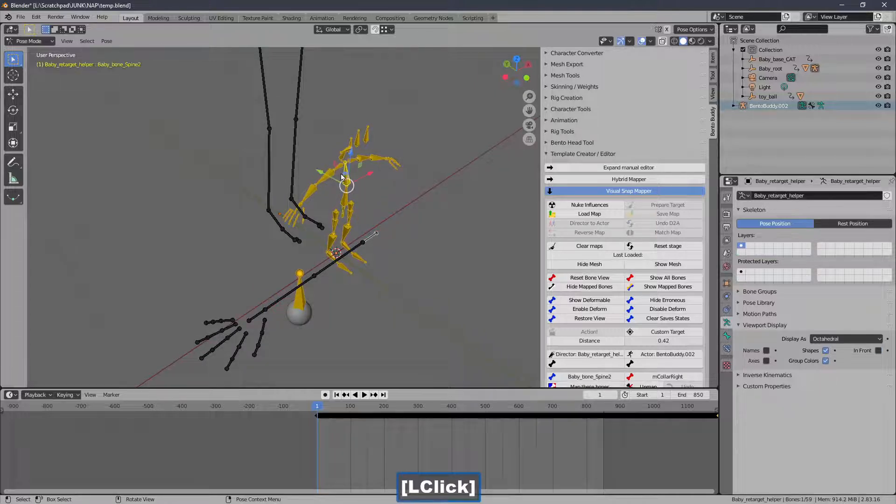
middle_click_drag(345, 174, 313, 203)
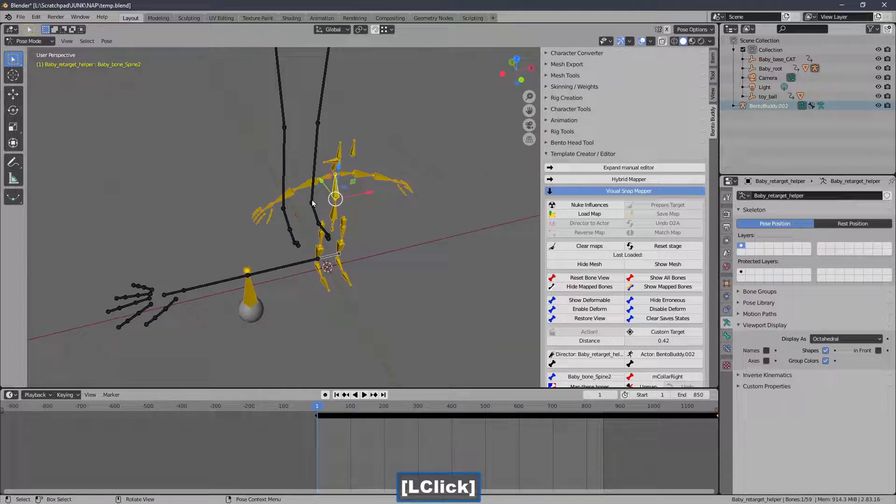
left_click(324, 179)
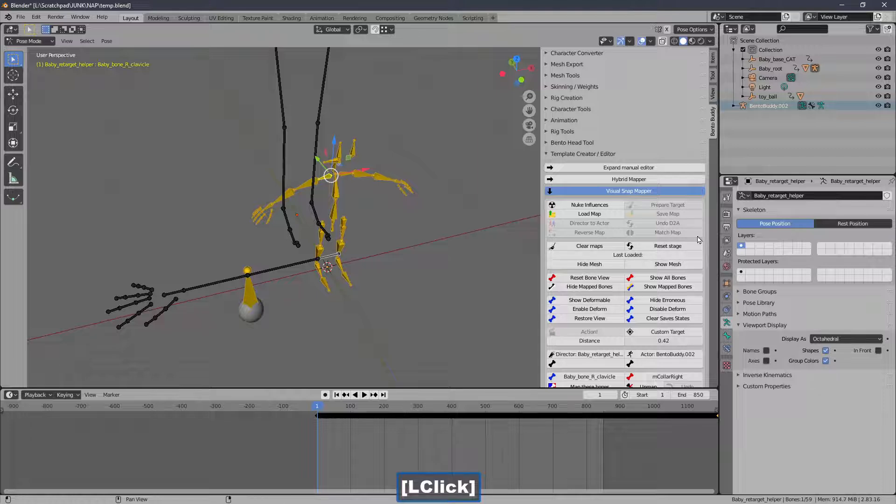
left_click_drag(707, 232, 241, 320)
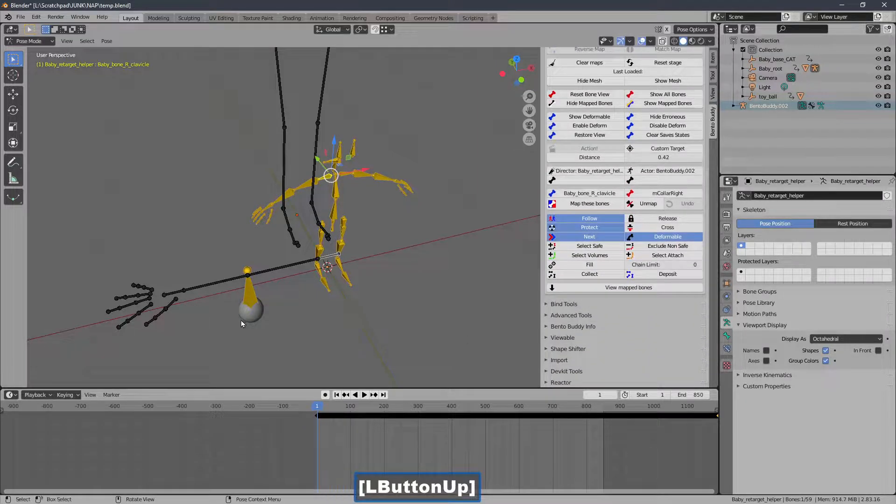
middle_click_drag(467, 214, 415, 251, "ctrl")
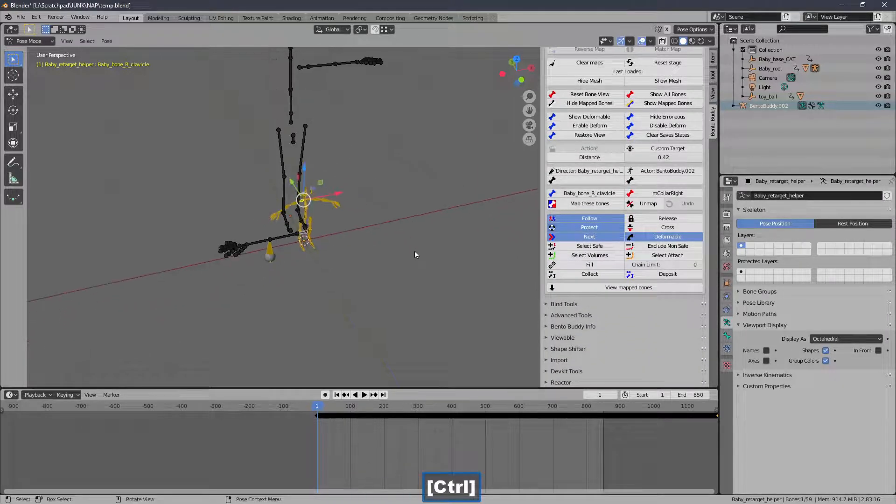
middle_click_drag(407, 210, 402, 251, "shift")
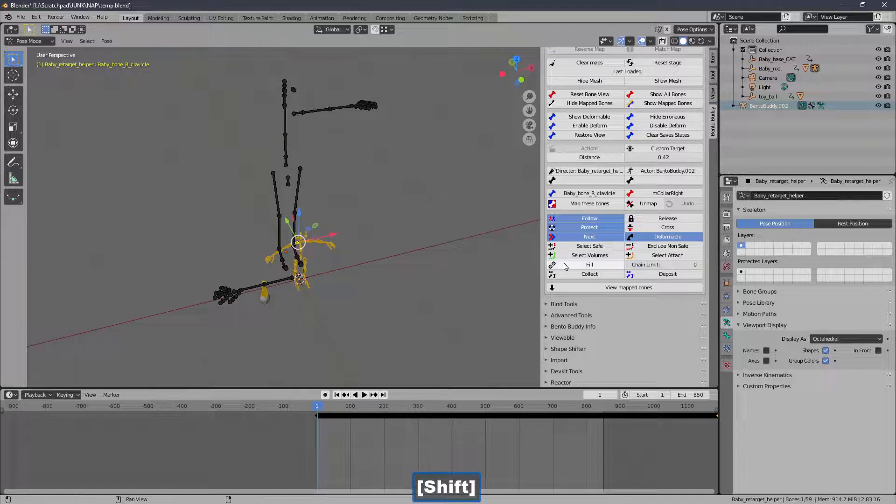
left_click(573, 205)
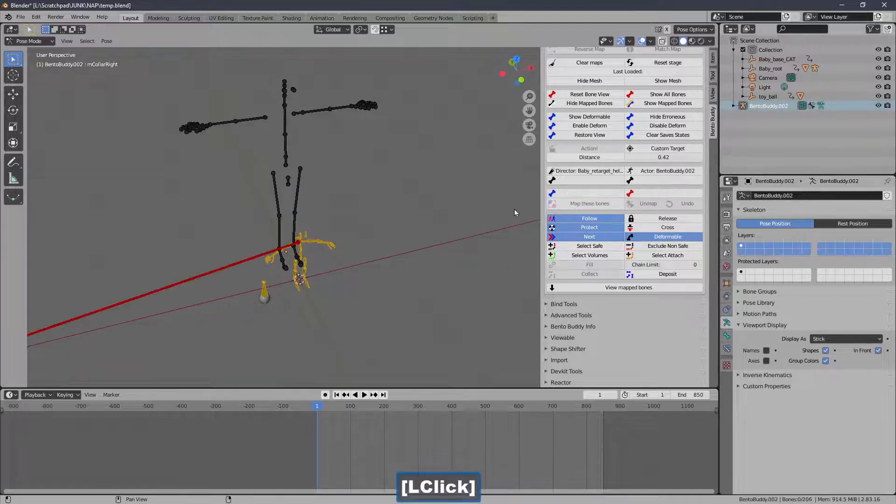
Move the actor's remaining right arm bones down and forward beside the ball, then clear the maps
middle_click_drag(325, 203, 288, 179)
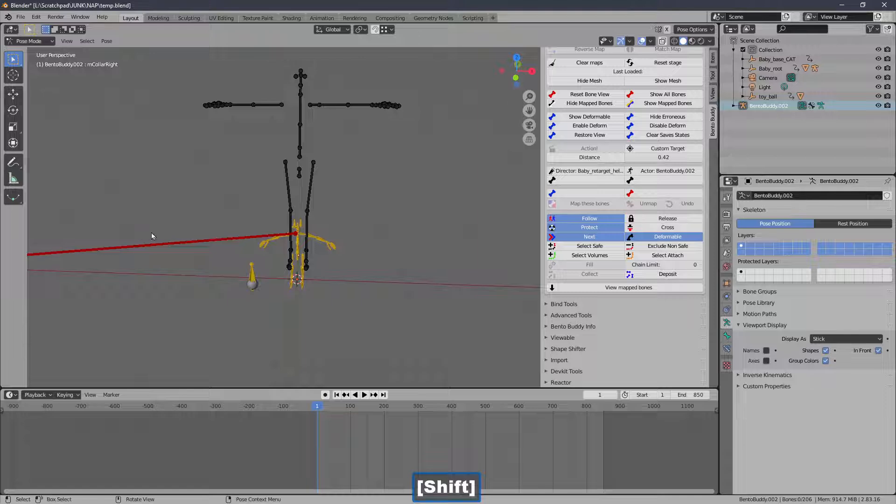
left_click_drag(180, 73, 286, 119)
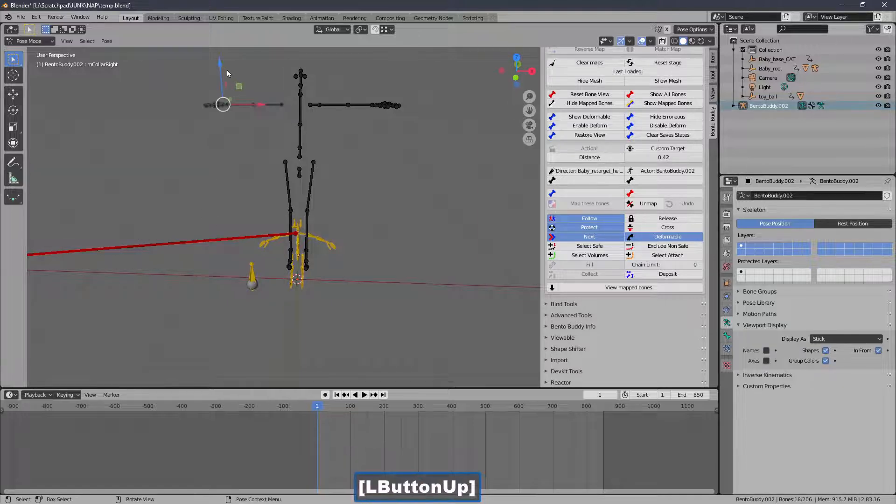
left_click_drag(227, 74, 226, 192)
middle_click_drag(227, 192, 304, 235)
left_click_drag(238, 250, 303, 270)
middle_click_drag(303, 270, 448, 226)
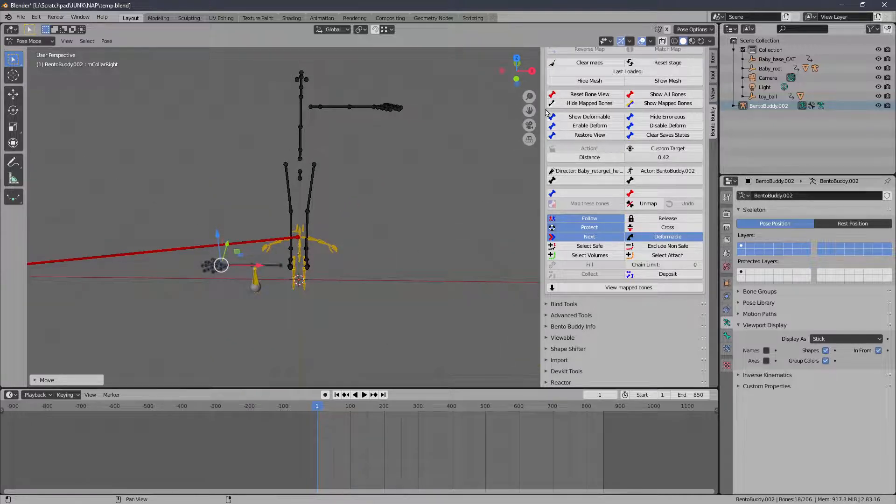
left_click(591, 65)
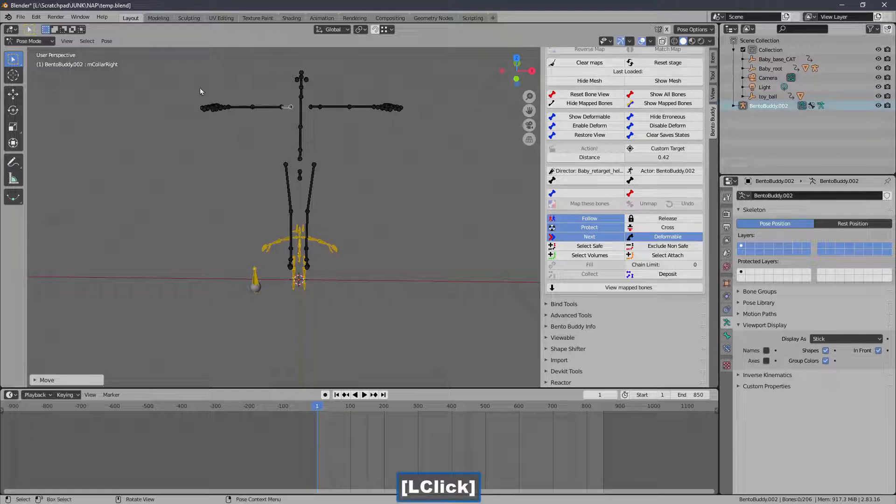
Select the BentoBuddy actor's right arm bones beyond mCollarRight and move them forward and down beside the toy ball
left_click_drag(186, 88, 298, 136)
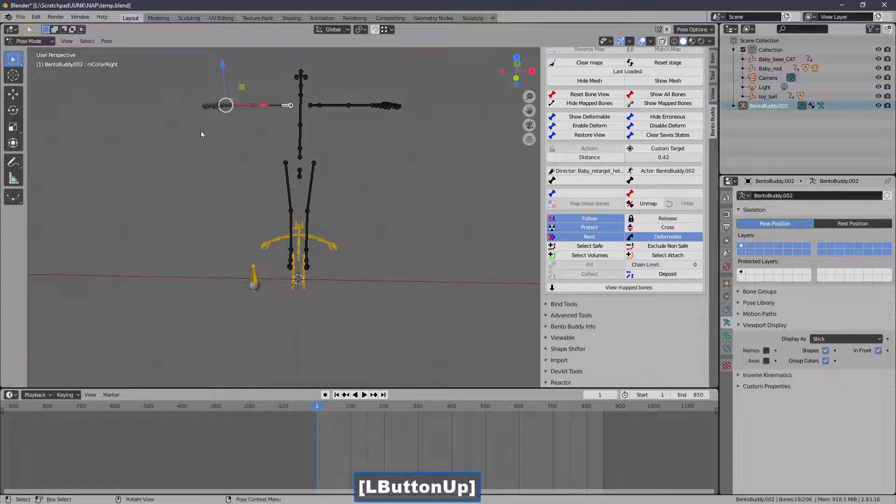
middle_click_drag(201, 135, 285, 203)
left_click_drag(239, 230, 305, 248)
middle_click_drag(305, 247, 271, 196)
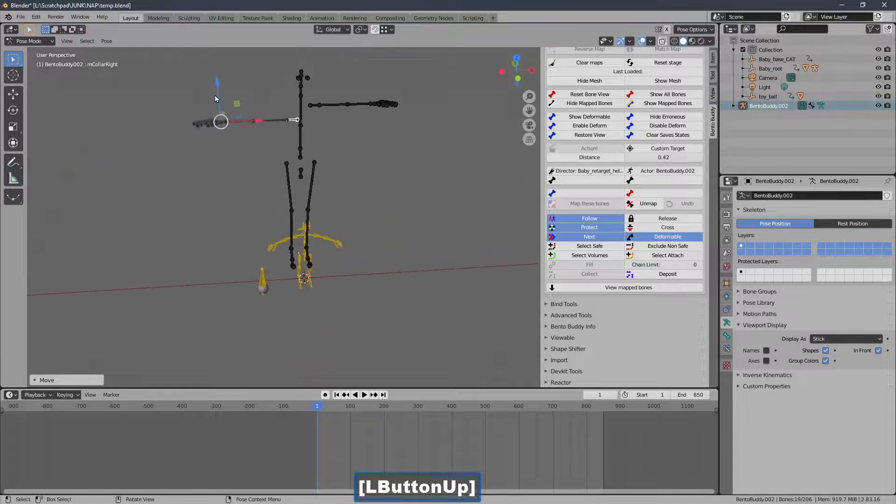
left_click_drag(215, 98, 228, 231)
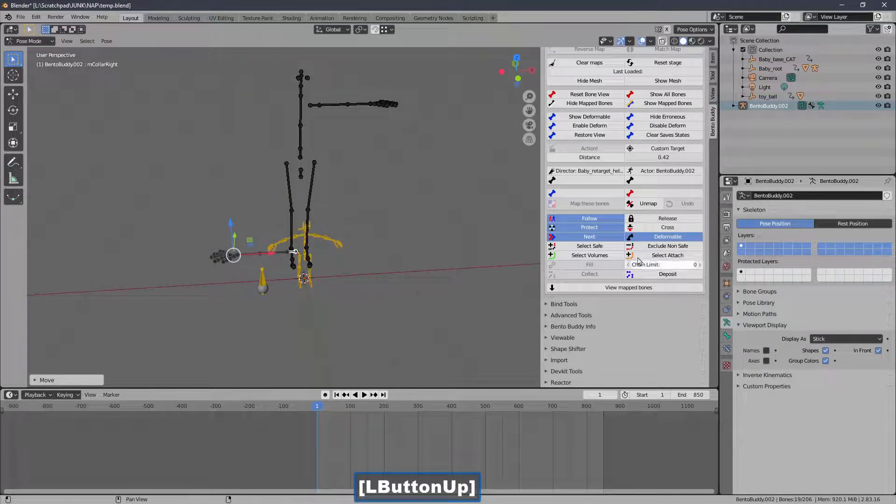
Enable Release and map the director's right clavicle bone to the actor's mCollarRight bone
left_click(650, 219)
middle_click_drag(294, 260, 265, 194, "ctrl")
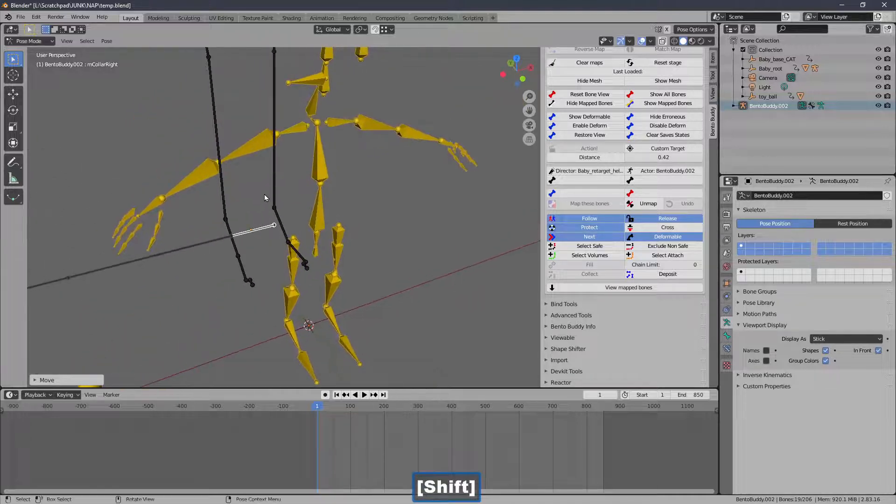
left_click(251, 229)
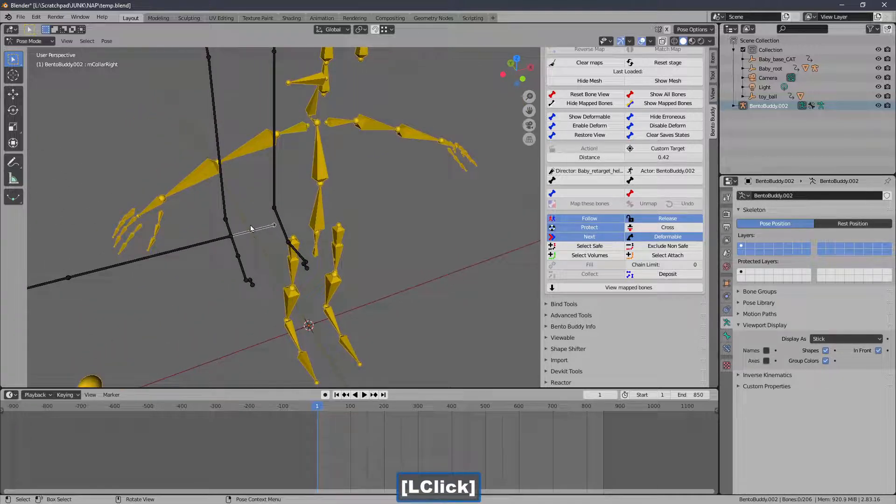
left_click(292, 130)
left_click(574, 205)
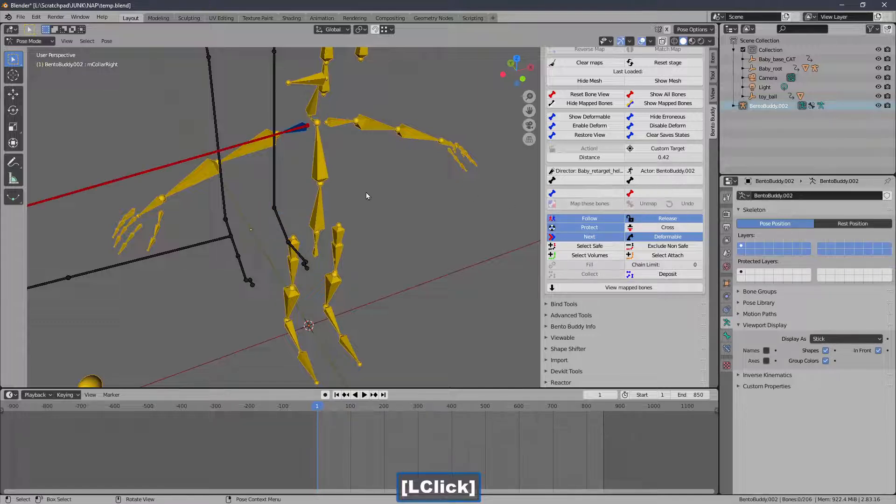
Reset the Visual Snap Mapper stage to discard the director and actor setup
middle_click_drag(320, 135, 310, 195, "ctrl")
middle_click_drag(246, 174, 240, 240, "ctrl")
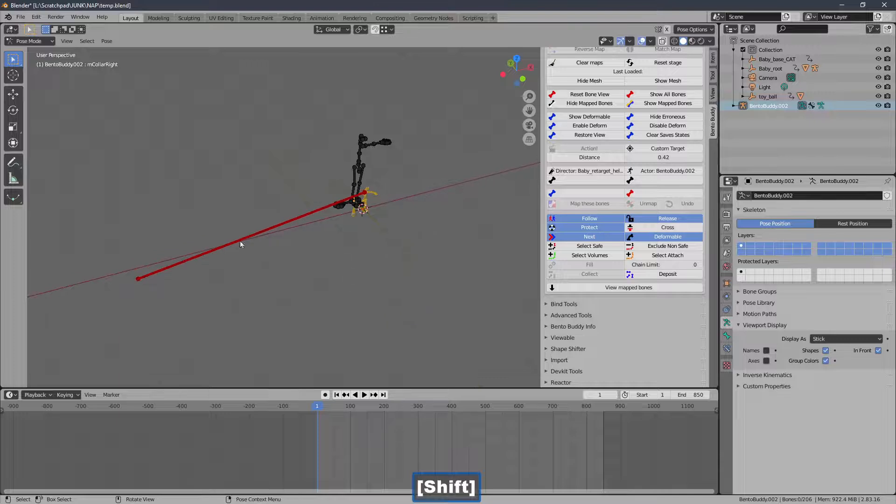
middle_click_drag(370, 214, 292, 186)
middle_click_drag(292, 186, 371, 178, "shift")
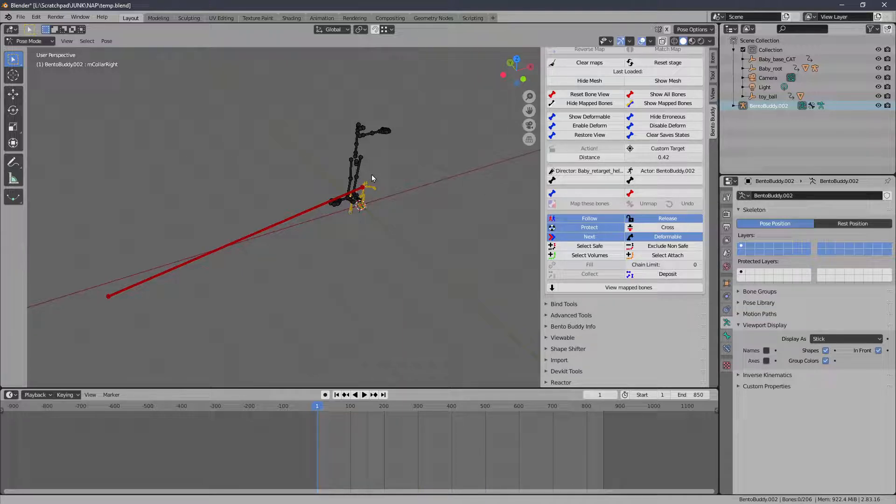
middle_click_drag(372, 177, 331, 157)
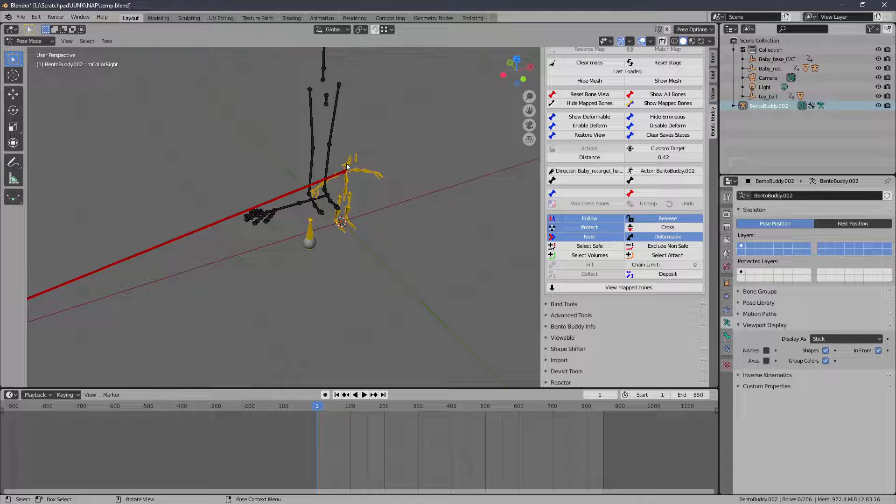
left_click(667, 63)
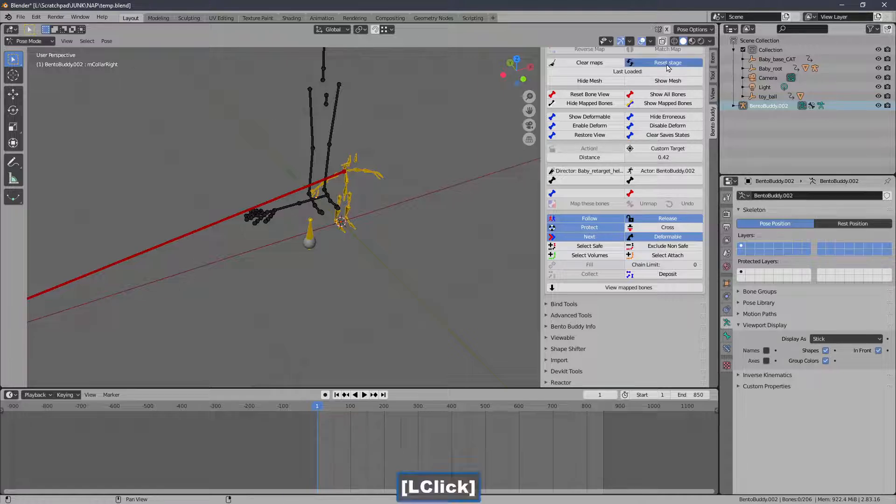
mouse_move(405, 165)
middle_mouse_down()
mouse_move(439, 158)
mouse_move(414, 165)
middle_mouse_up()
middle_click_drag(414, 166, 368, 150, "shift")
scroll(374, 154, "up", 2)
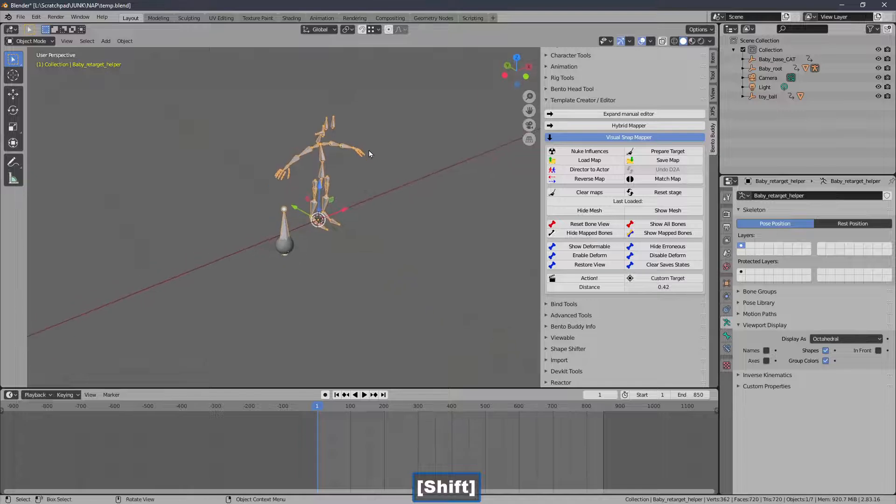
Save the current scene to temp.blend
left_click(46, 40)
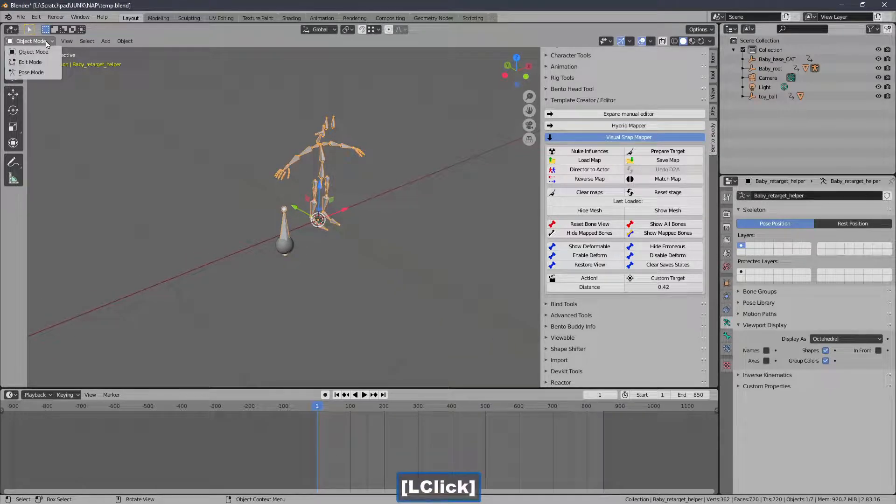
left_click(21, 17)
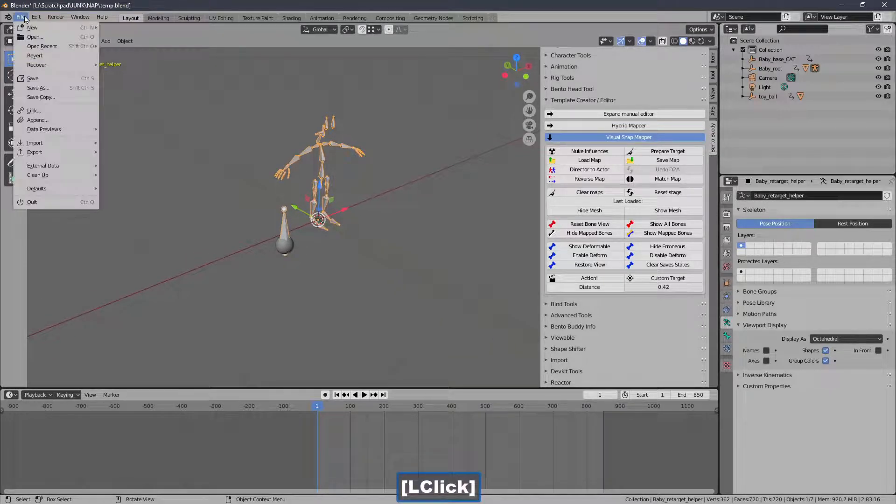
left_click(31, 79)
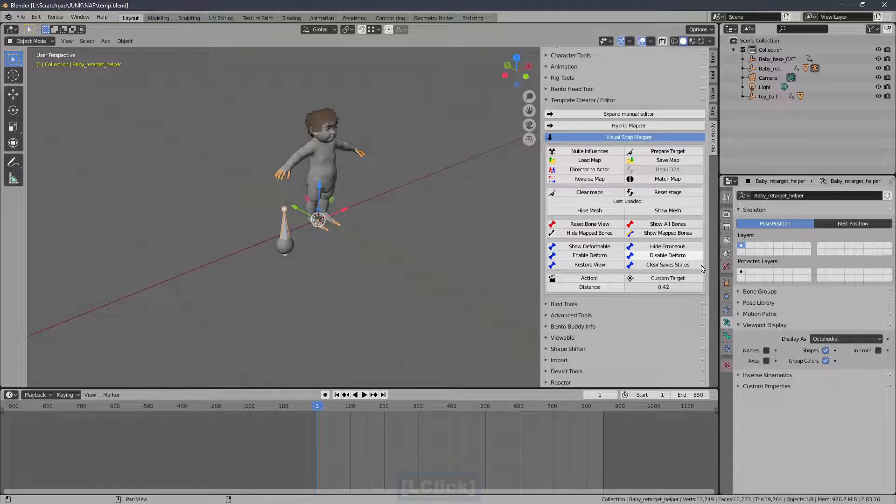
Try to remove Baby_root as parent of Baby_retarget_helper by emptying its parent relation in the object properties
left_click(726, 284)
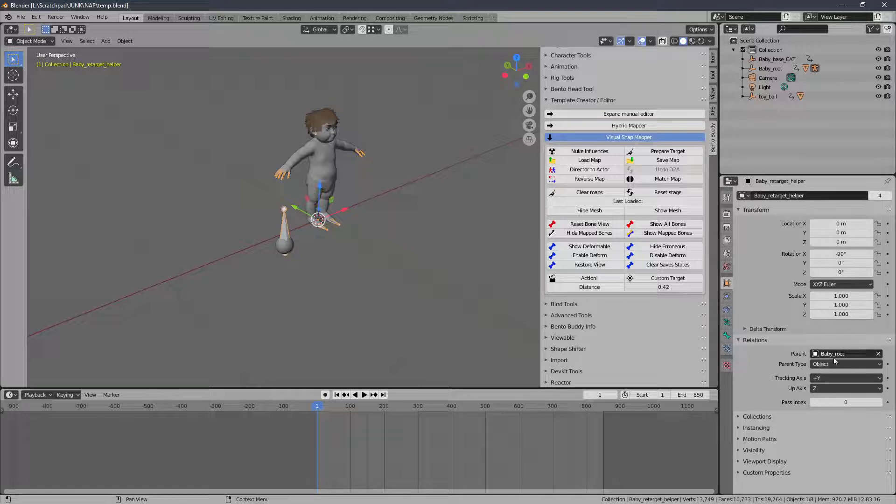
middle_click_drag(343, 236, 324, 209, "shift")
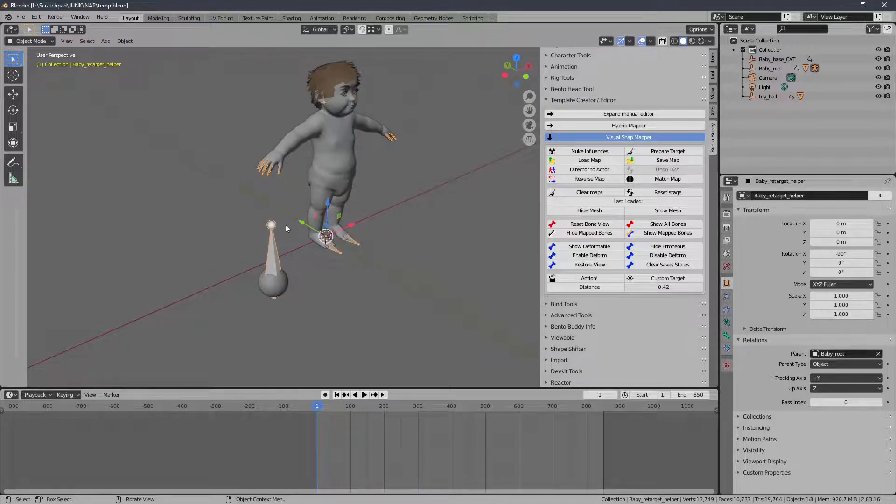
middle_click_drag(286, 225, 292, 218, "shift")
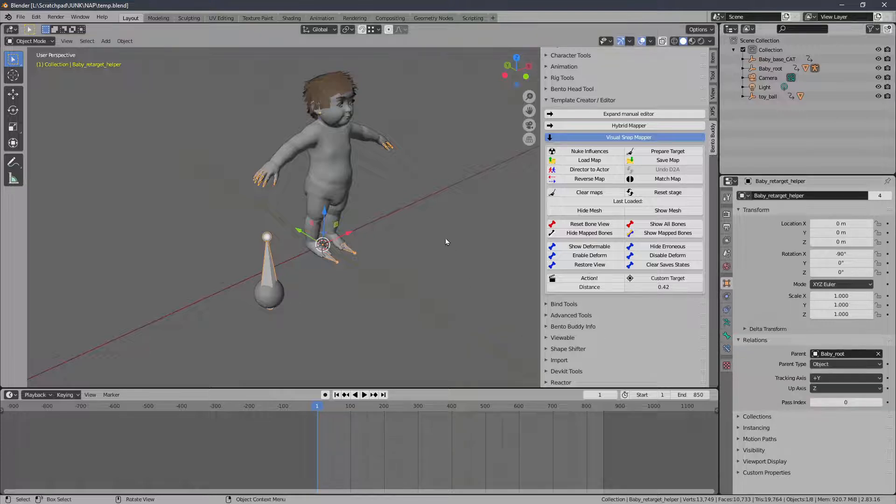
middle_click_drag(446, 242, 440, 275, "ctrl")
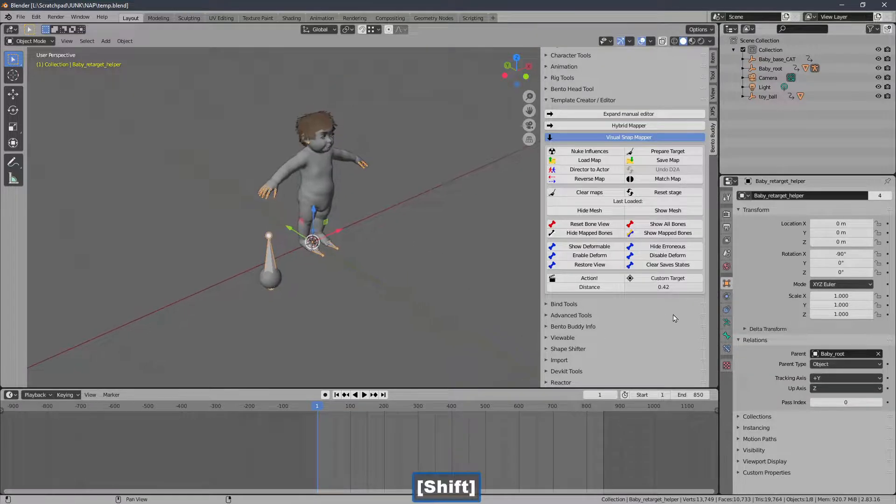
left_click(878, 355)
middle_click_drag(421, 229, 319, 260, "ctrl")
middle_click_drag(320, 260, 369, 283, "shift")
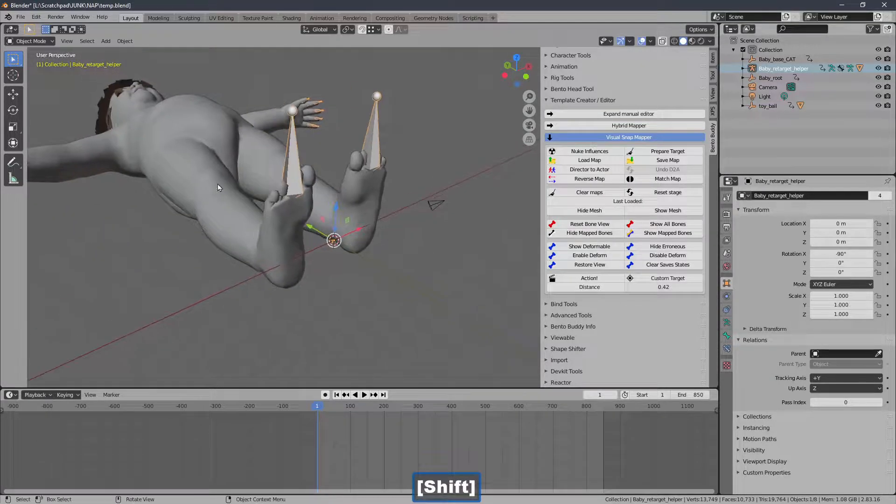
Reopen the recent temp.blend file without saving the parent change
left_click(21, 17)
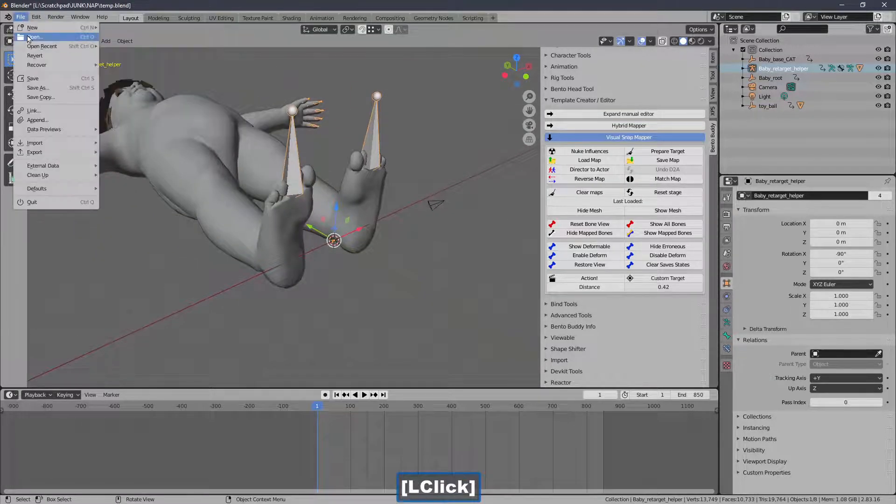
left_click(32, 38)
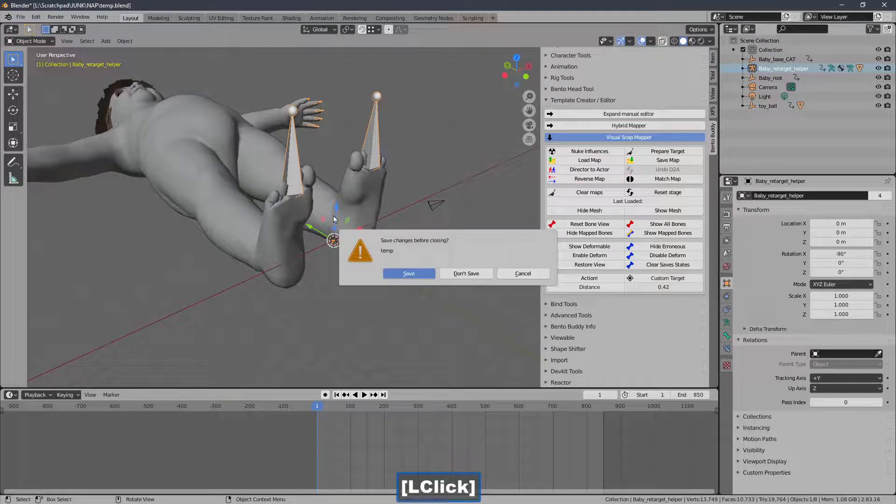
left_click(521, 275)
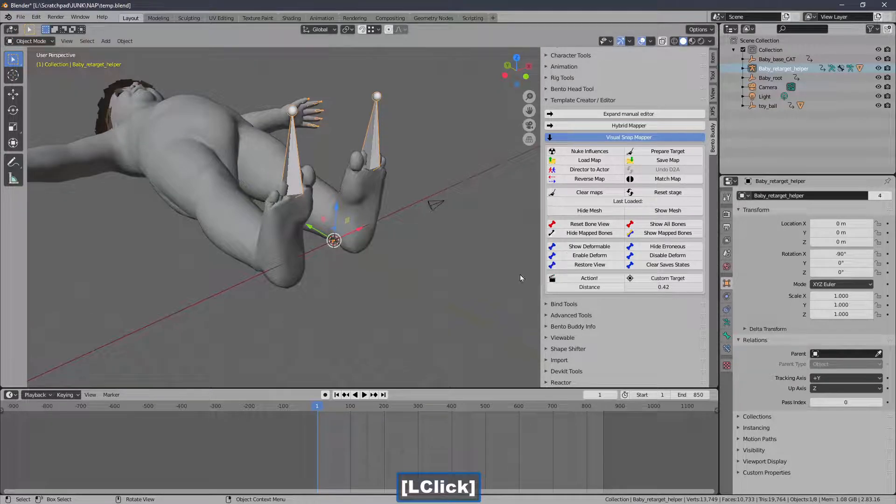
left_click(20, 16)
mouse_move(29, 46)
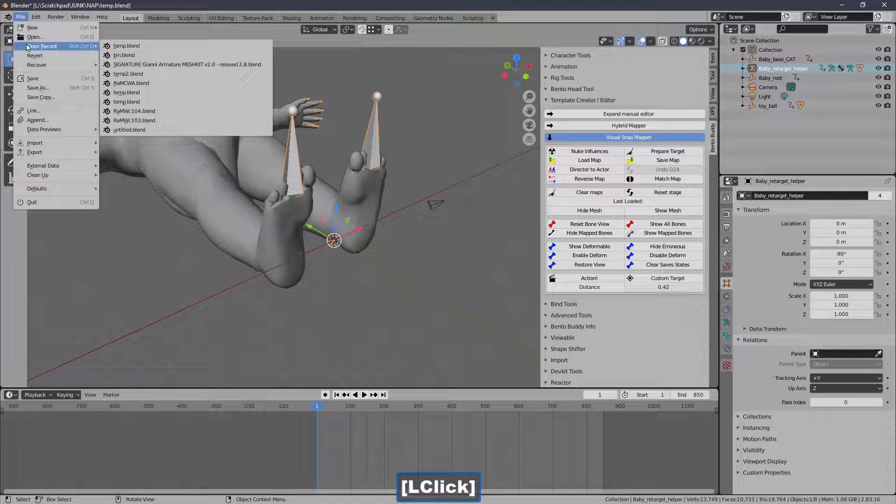
left_click(116, 49)
left_click(467, 274)
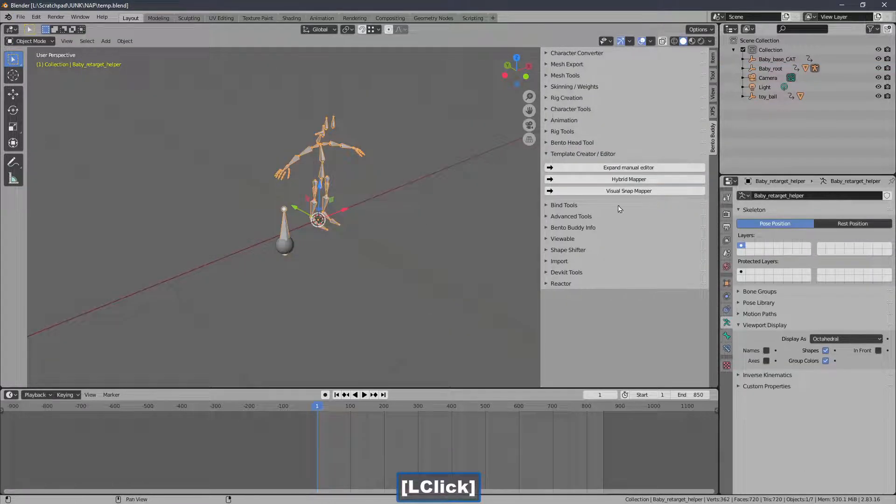
Expand the Visual Snap Mapper tools and show the baby's mesh
left_click(622, 191)
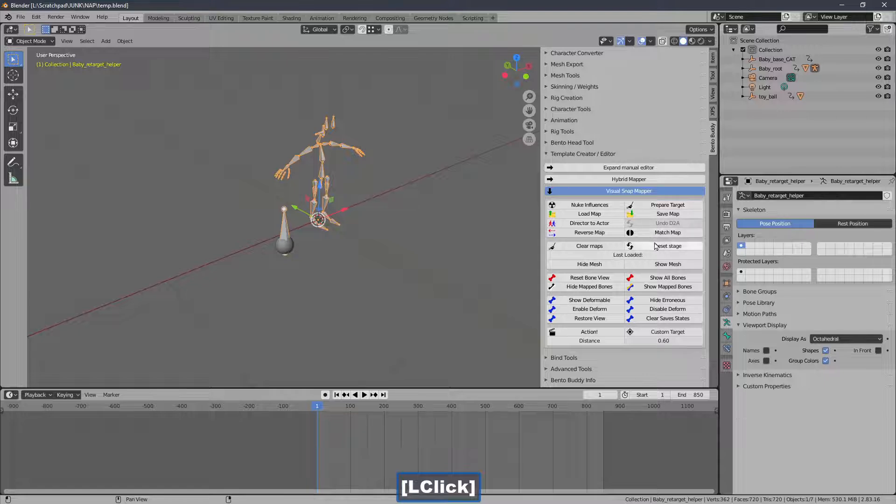
left_click(653, 265)
middle_click_drag(460, 235, 478, 246, "ctrl")
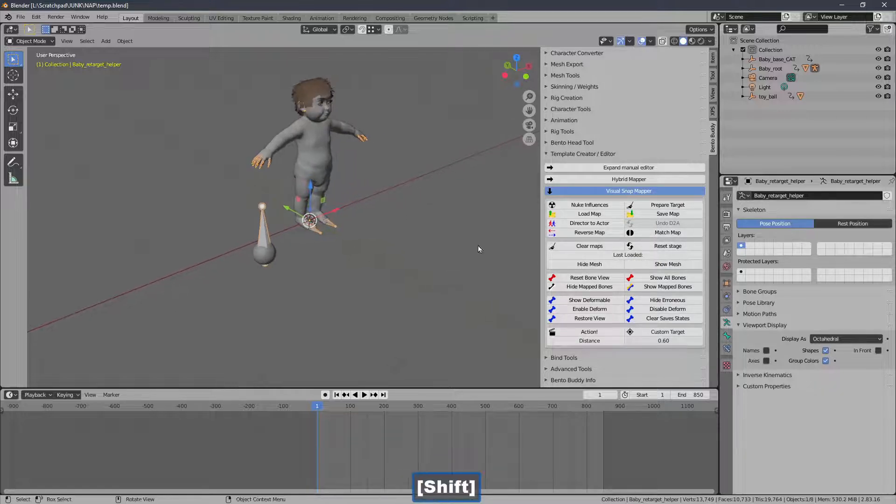
Clear the parent of Baby_retarget_helper while keeping its transformation
left_click(726, 283)
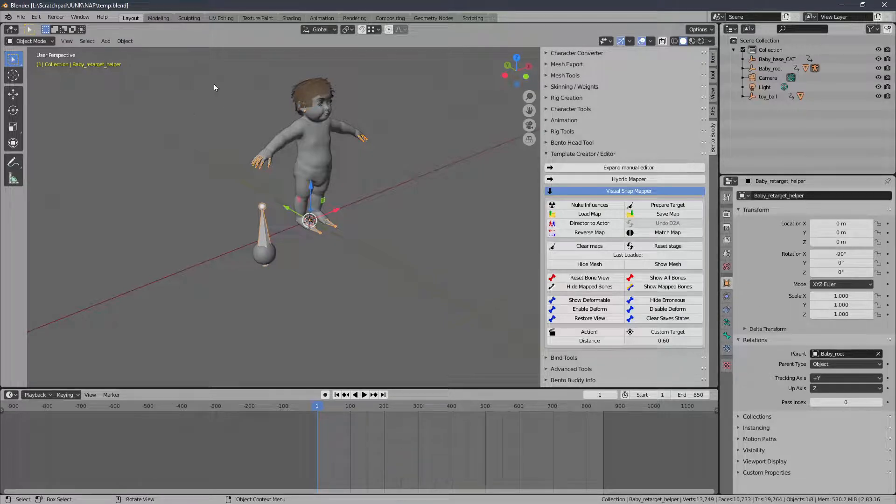
left_click(124, 41)
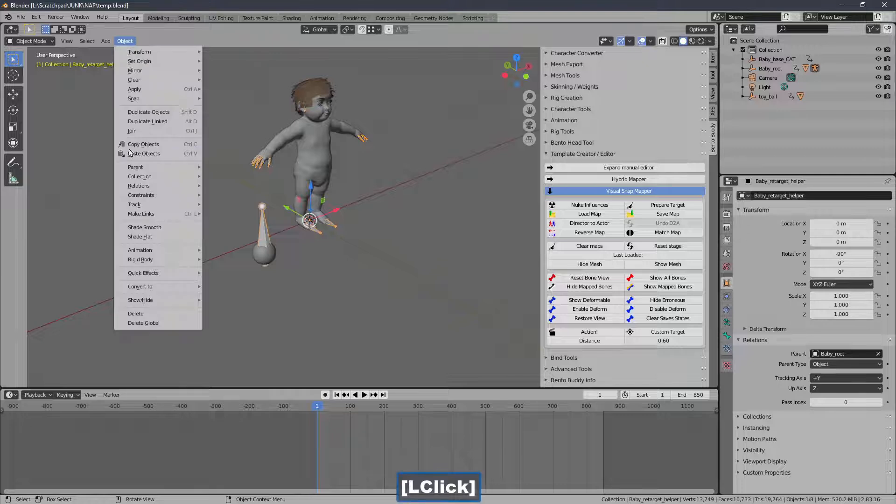
mouse_move(140, 164)
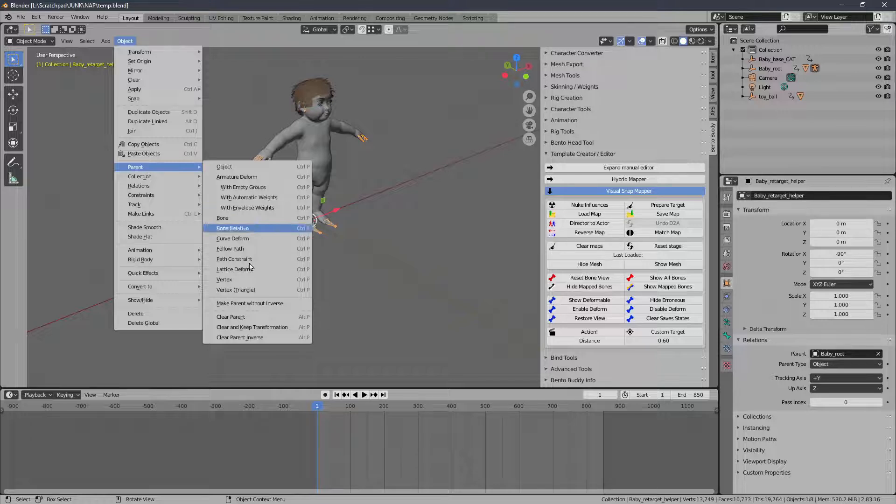
left_click(280, 333)
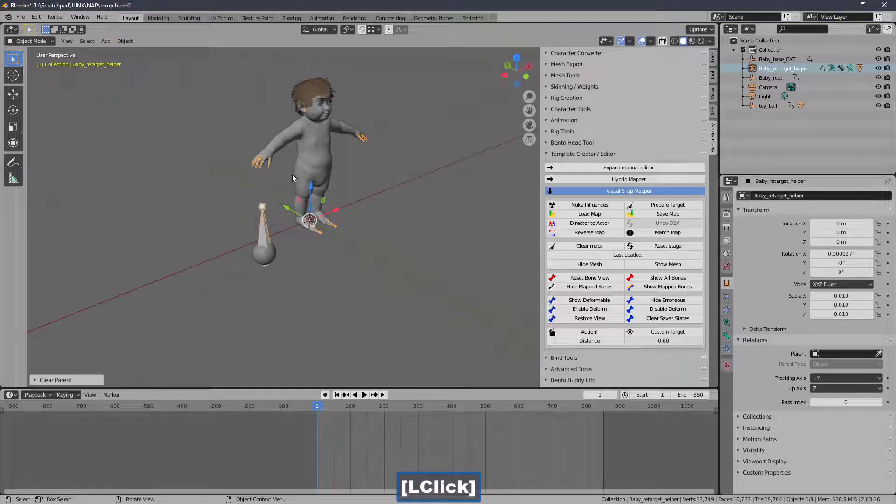
Play the animation to check the motion of the unparented baby rig and toy ball, and stop playback
mouse_move(329, 180)
middle_mouse_down()
mouse_move(313, 178)
mouse_move(326, 184)
middle_mouse_up()
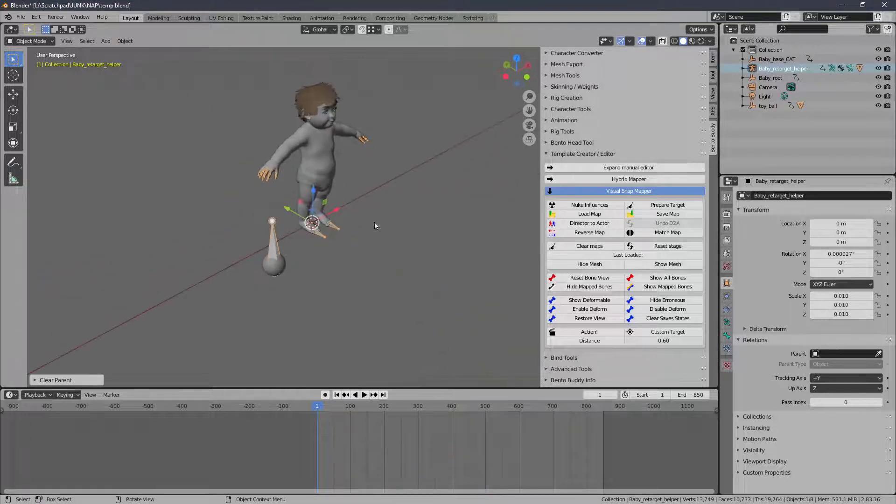
middle_click_drag(374, 222, 316, 255, "shift")
scroll(294, 252, "down", 1)
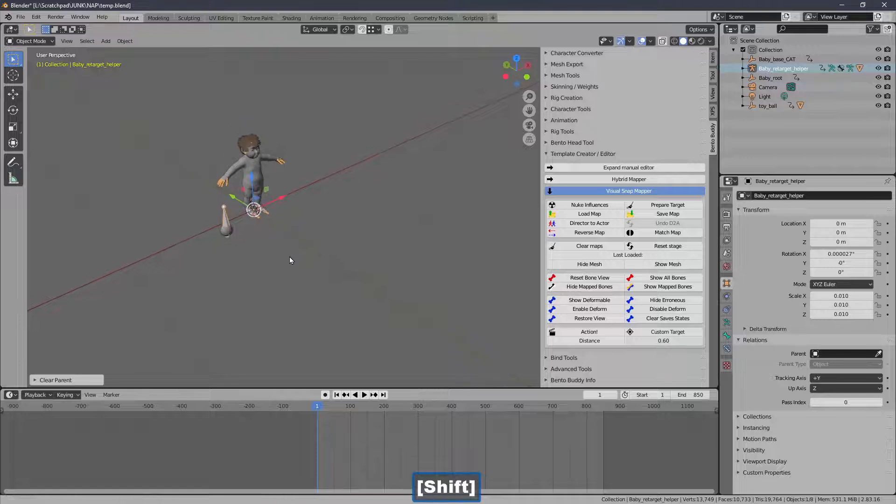
left_click(365, 395)
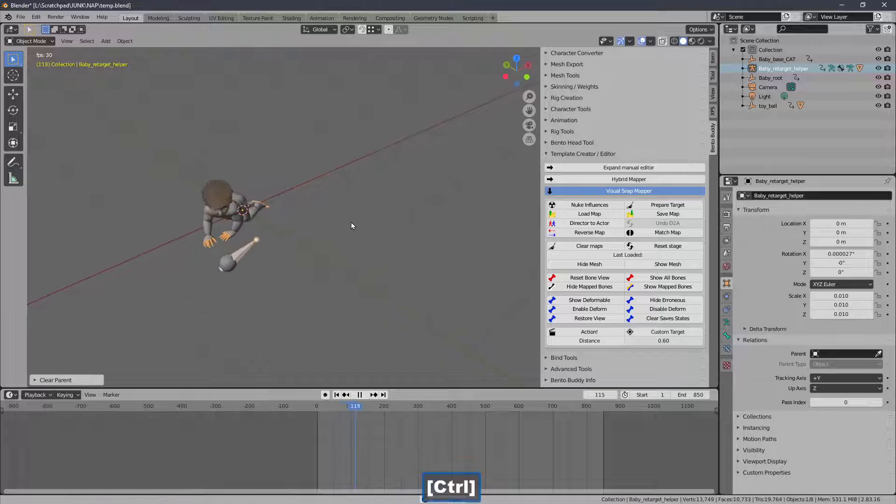
mouse_move(351, 222)
middle_mouse_down("shift")
mouse_move(350, 211)
mouse_move(452, 204)
mouse_move(358, 203)
mouse_move(358, 194)
mouse_move(362, 222)
mouse_move(346, 221)
mouse_move(354, 224)
middle_mouse_up("shift")
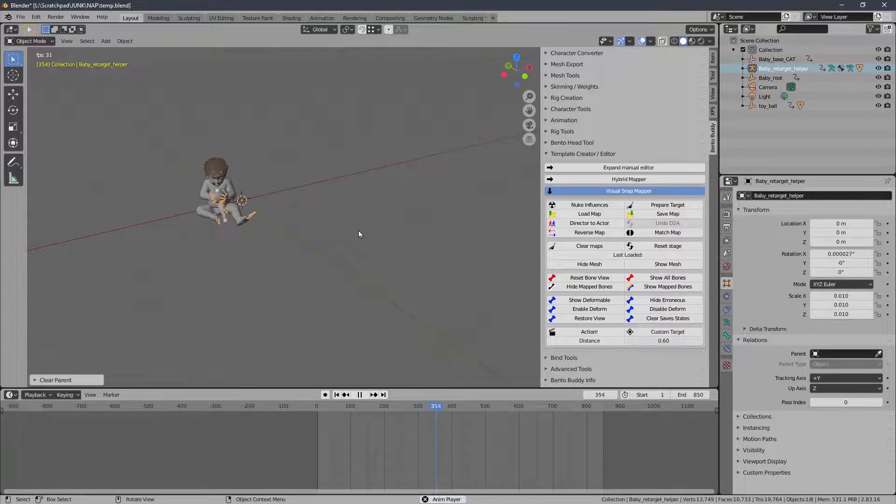
left_click(360, 395)
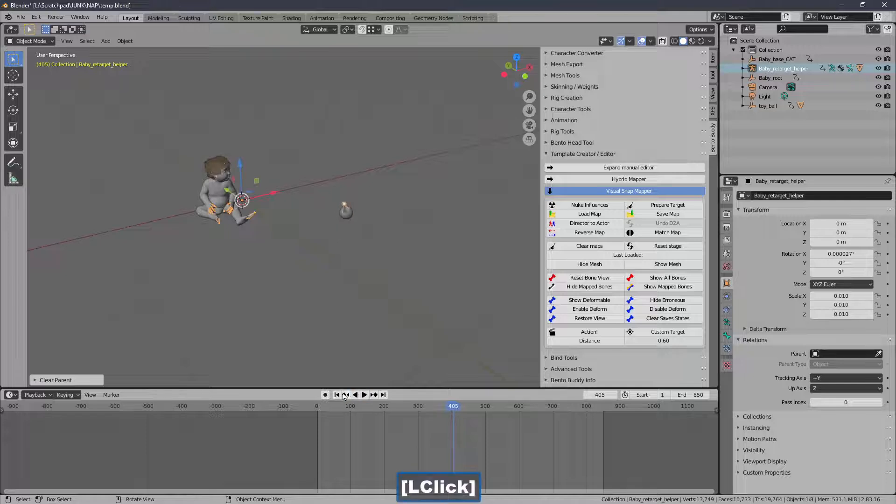
Return to frame 1, run the mapper's Action on Baby_retarget_helper to bring in the BentoBuddy actor, and hide the mesh
left_click(337, 394)
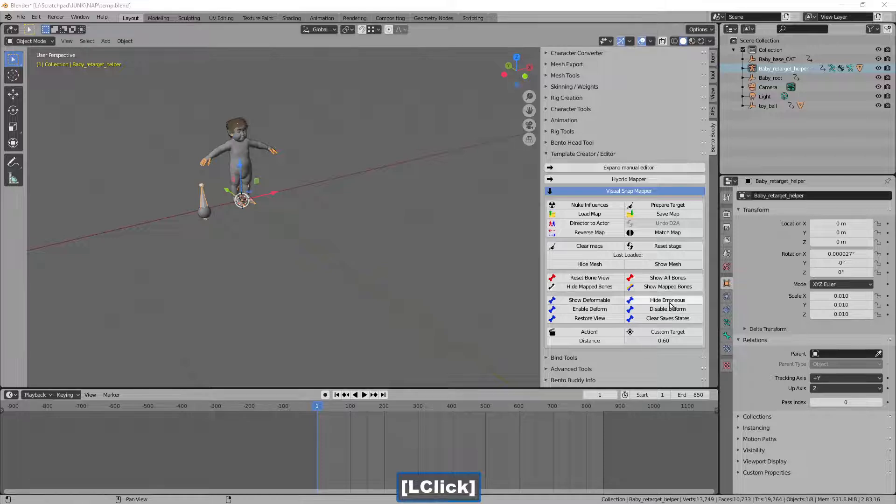
left_click(597, 333)
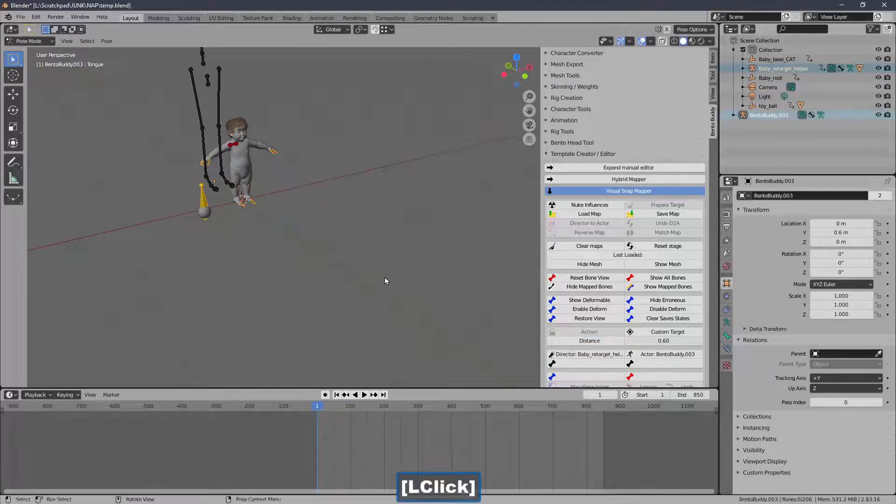
middle_click_drag(261, 169, 333, 201)
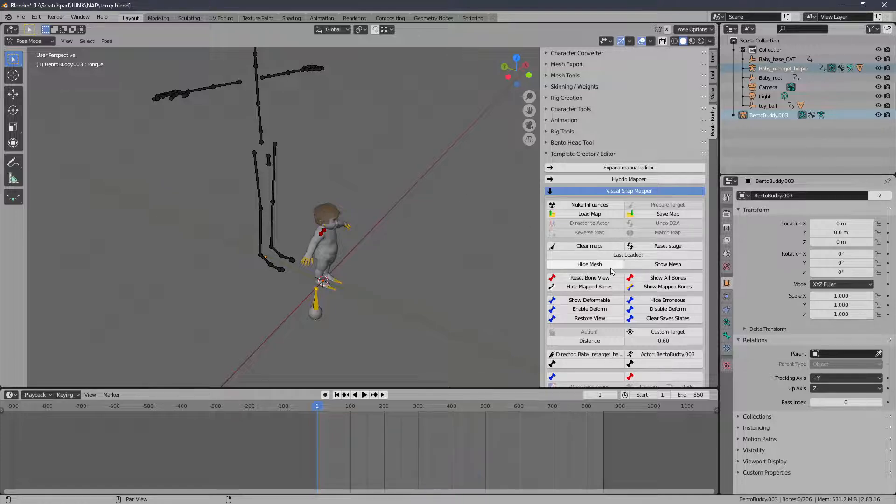
left_click(589, 264)
Move the bones of both BentoBuddy arms down and forward to the baby rig's arms, and clear the selection
middle_click_drag(465, 242, 271, 142)
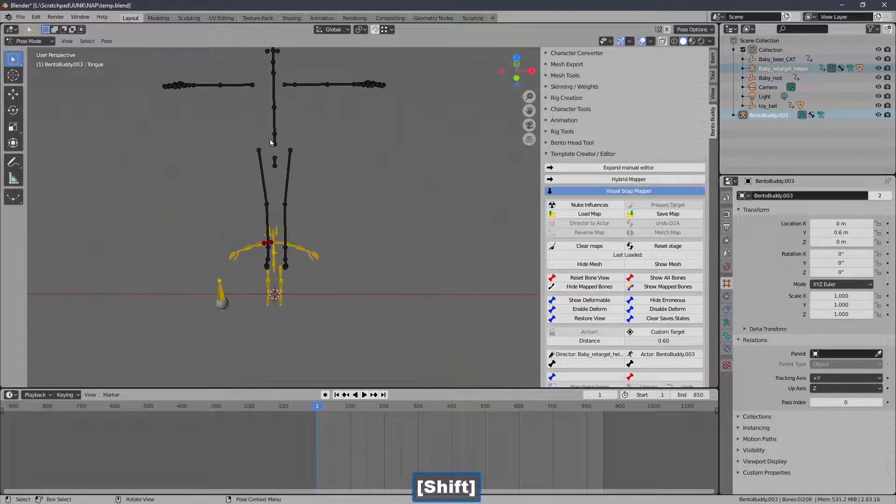
left_click_drag(137, 68, 250, 104)
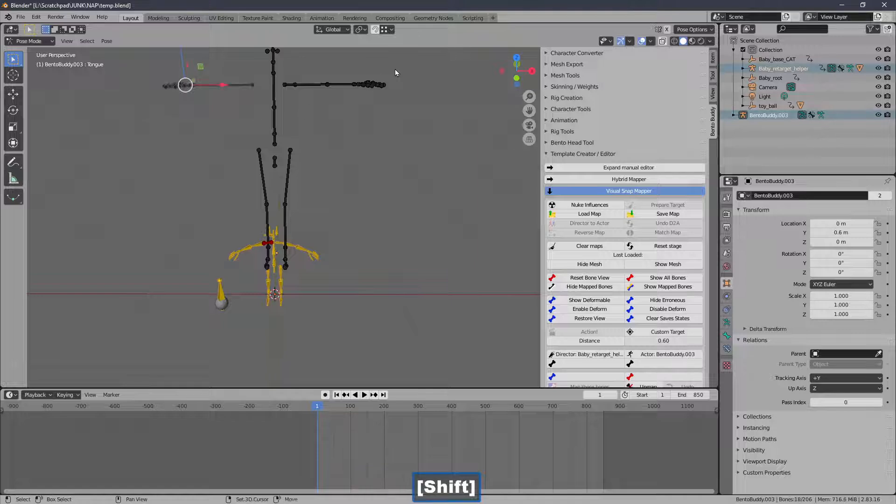
left_click_drag(406, 69, 279, 101, "shift")
middle_click_drag(221, 104, 247, 101)
left_click_drag(246, 100, 343, 117)
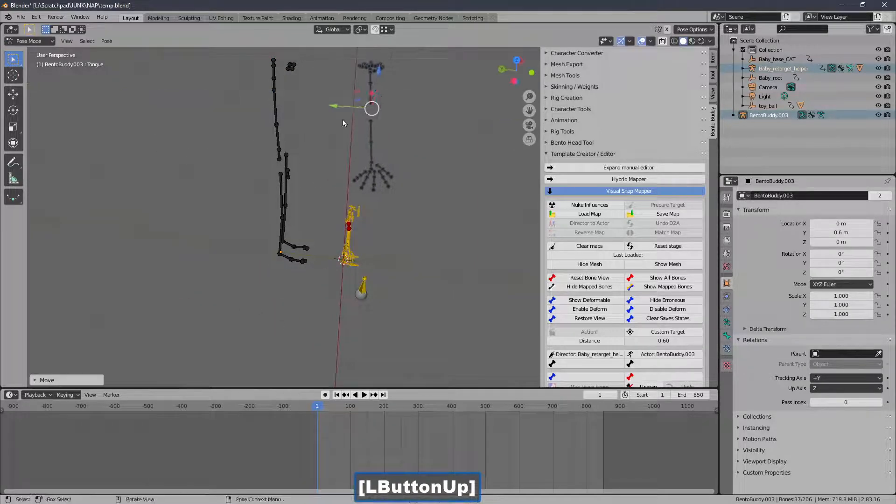
middle_click_drag(343, 119, 306, 78)
left_click_drag(306, 80, 306, 227)
key("KP_Decimal")
middle_click_drag(305, 231, 289, 124)
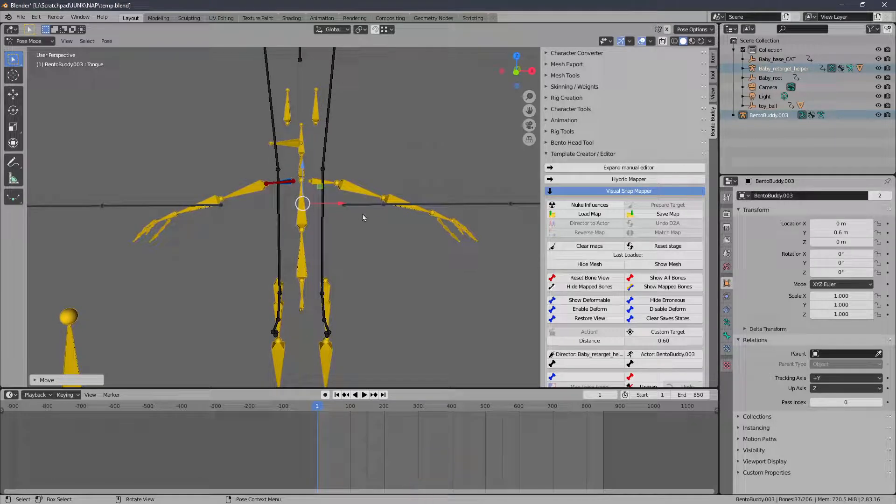
middle_click_drag(364, 218, 377, 230)
left_click(376, 228)
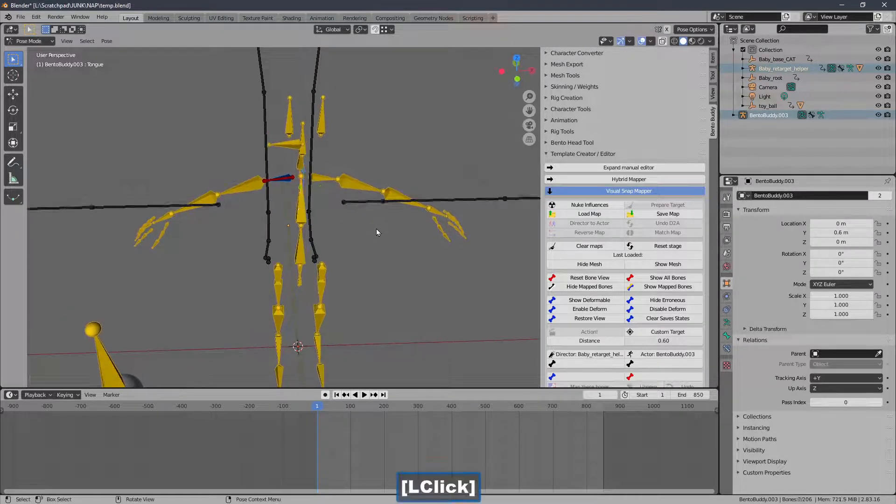
Turn on the Release option and map Baby_bone_R_Humerus to the actor's mShoulderRight bone
middle_click_drag(216, 207, 291, 237, "shift")
left_click(229, 210)
left_click(256, 238)
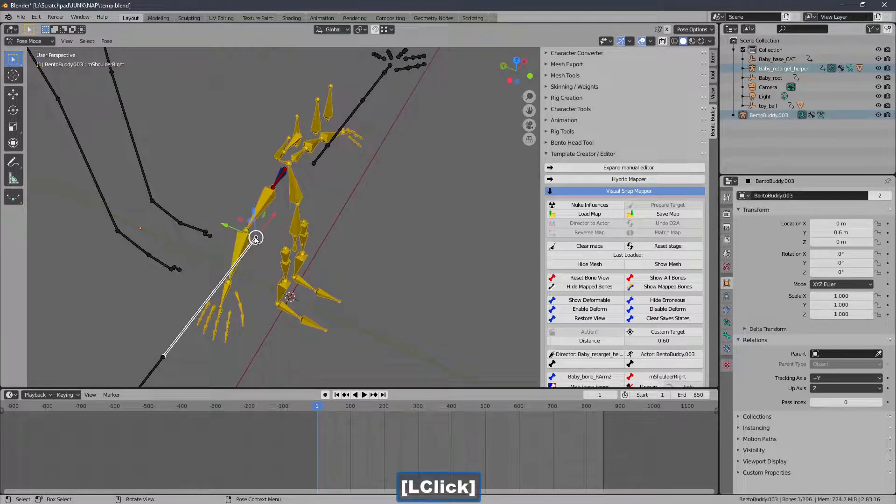
left_click(268, 195)
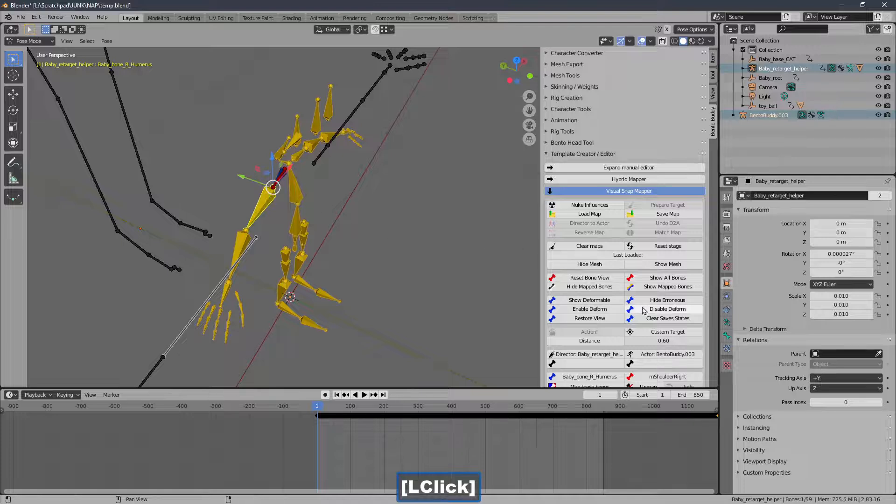
left_click_drag(707, 266, 706, 329)
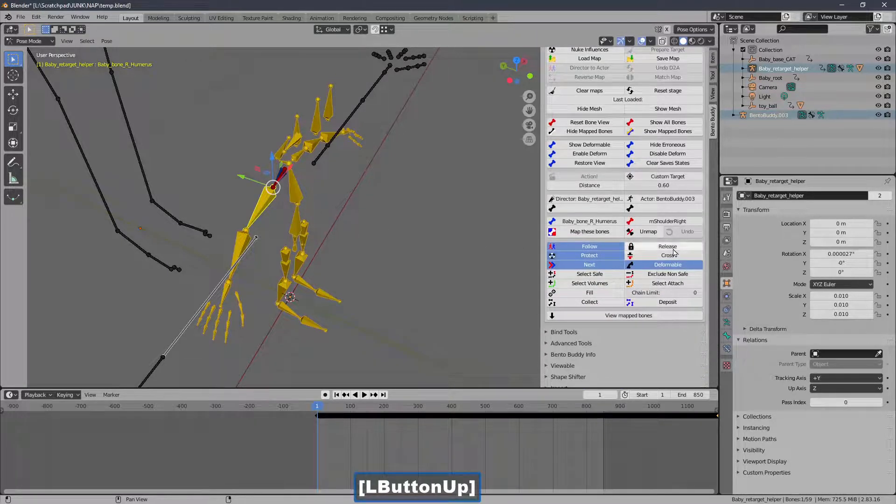
left_click(673, 250)
left_click(596, 234)
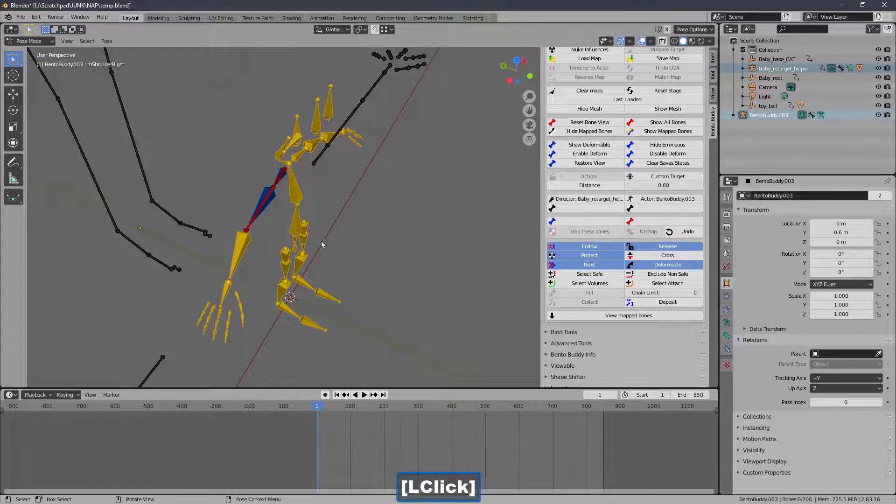
Map the baby's right forearm bone, Baby_bone_RArm2, to the actor's mElbowRight bone
middle_click_drag(260, 248, 322, 143, "shift")
left_click(241, 227)
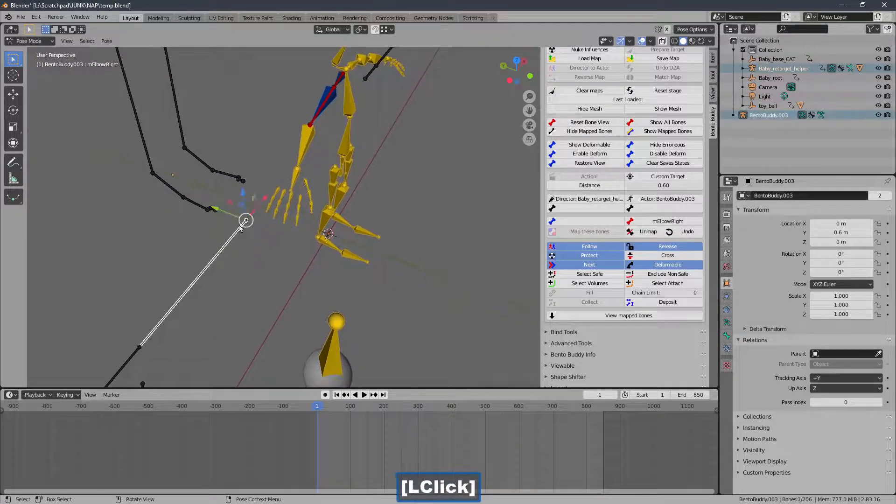
left_click(302, 147)
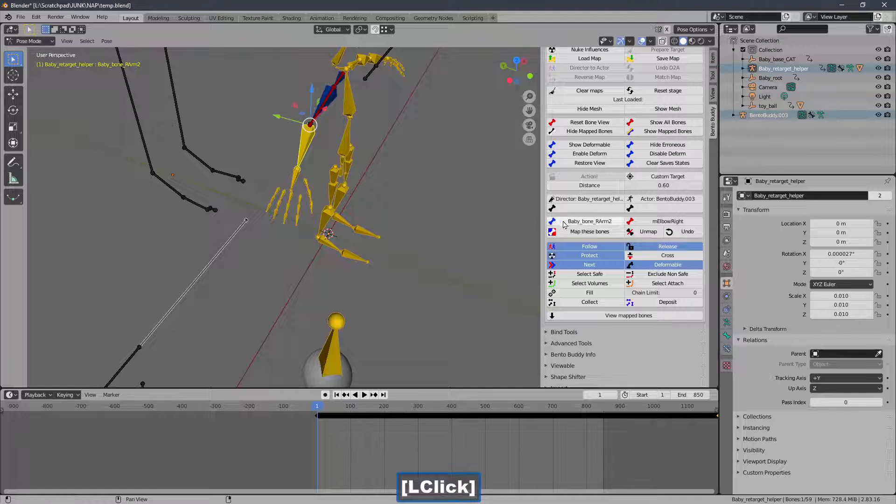
left_click(576, 233)
Map the baby's right hand bone, Baby_bone_R_Palm, to the actor's mWristRight bone
middle_click_drag(276, 270, 322, 183, "shift")
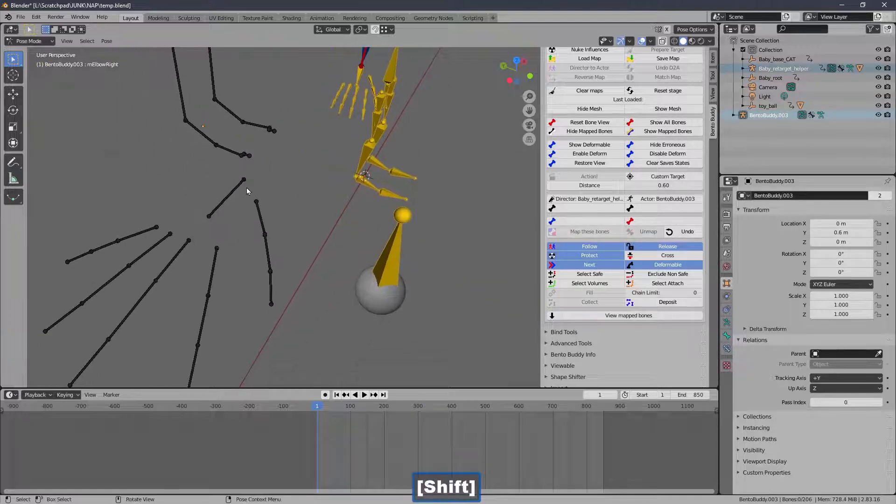
left_click(243, 187)
middle_click_drag(243, 187, 286, 178, "shift")
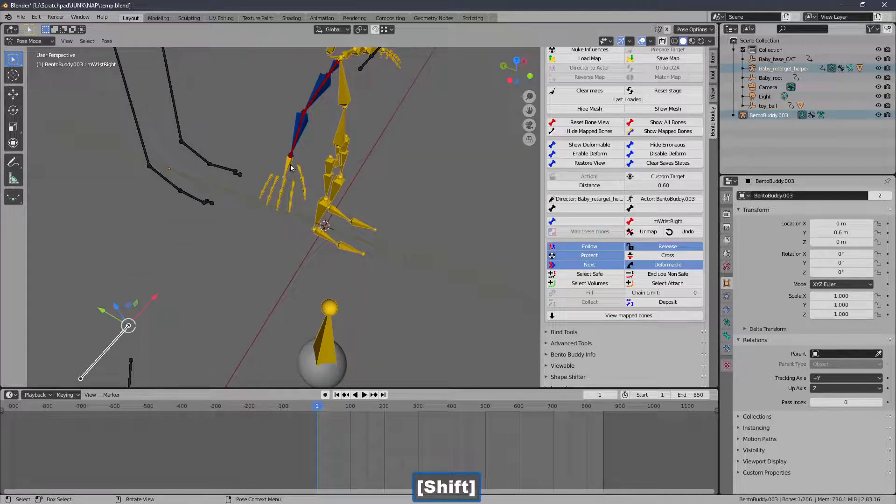
left_click(290, 166)
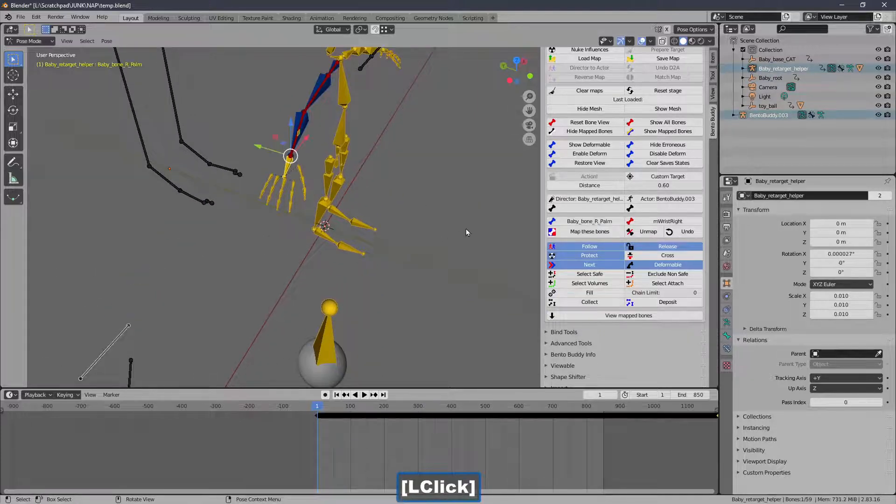
left_click(573, 233)
Move the actor's detached right finger bones close to the baby rig's right hand
middle_click_drag(401, 233, 346, 251, "ctrl")
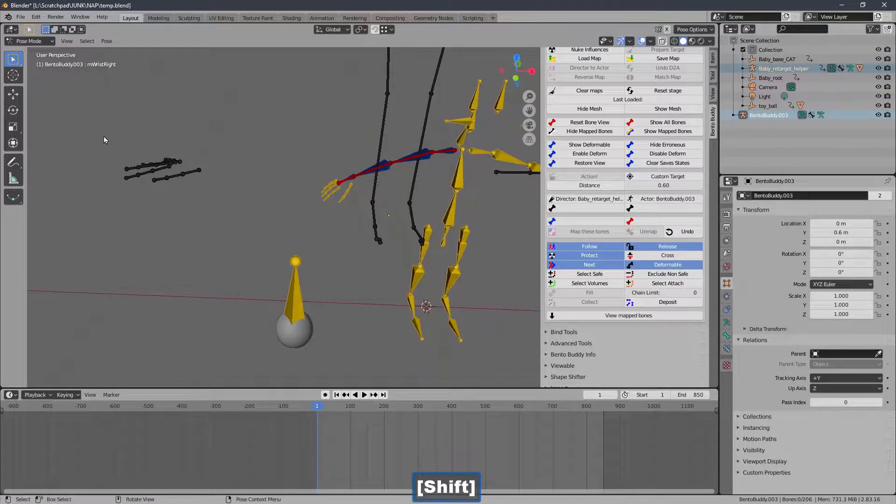
left_click_drag(103, 136, 235, 199, "shift")
key("g")
left_click(354, 196)
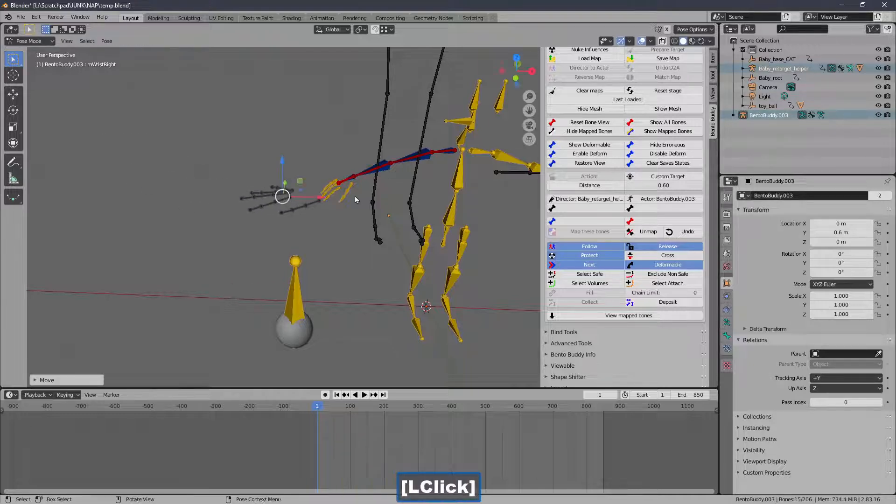
Map the baby's left collar bone, Baby_bone_L_clavicle, to the actor's mCollarLeft bone
middle_click_drag(355, 196, 263, 170, "shift")
left_click(253, 157)
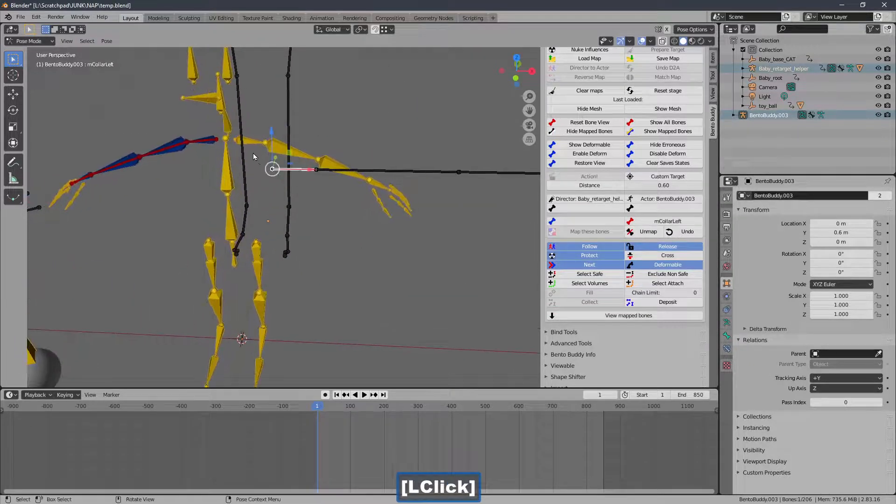
left_click(248, 149)
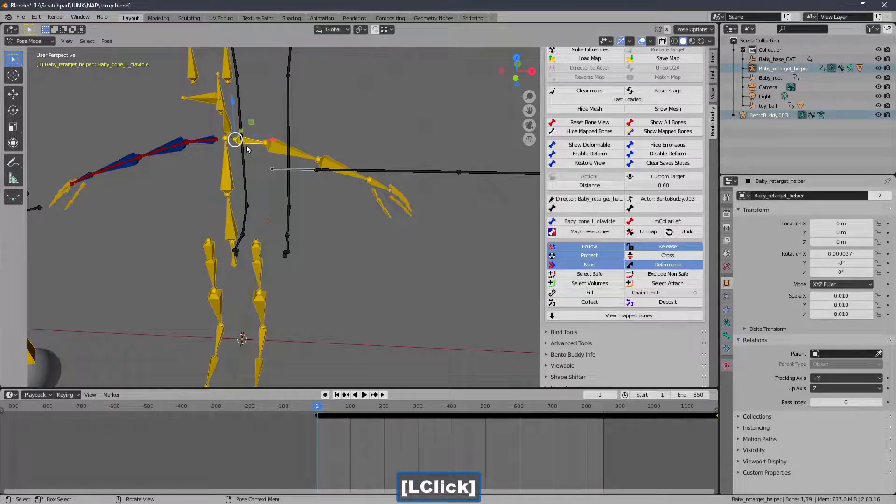
left_click(569, 222)
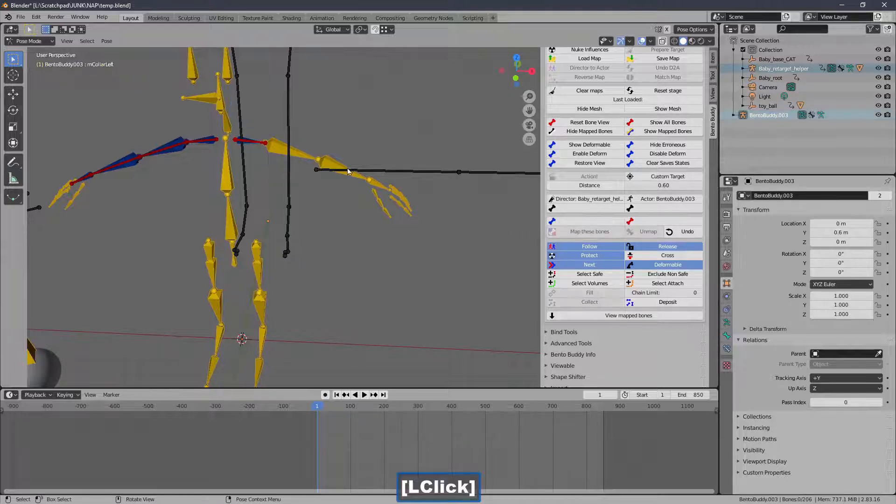
Map the baby's left upper arm bone, Baby_bone_L_Humerus, to the actor's mShoulderLeft bone
left_click(320, 161)
left_click(384, 174)
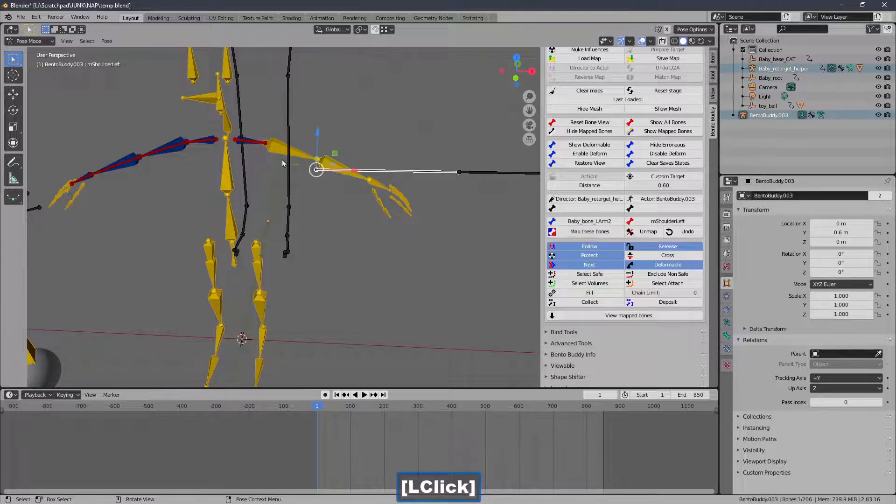
left_click(279, 157)
left_click(546, 232)
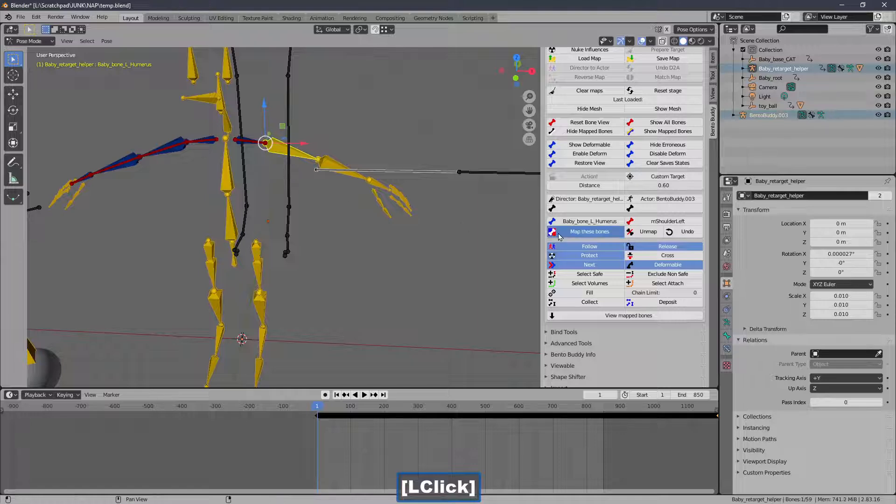
Map the baby's left forearm bone, Baby_bone_LArm2, to the actor's mElbowLeft bone
left_click(485, 178)
middle_click_drag(485, 177, 274, 197, "shift")
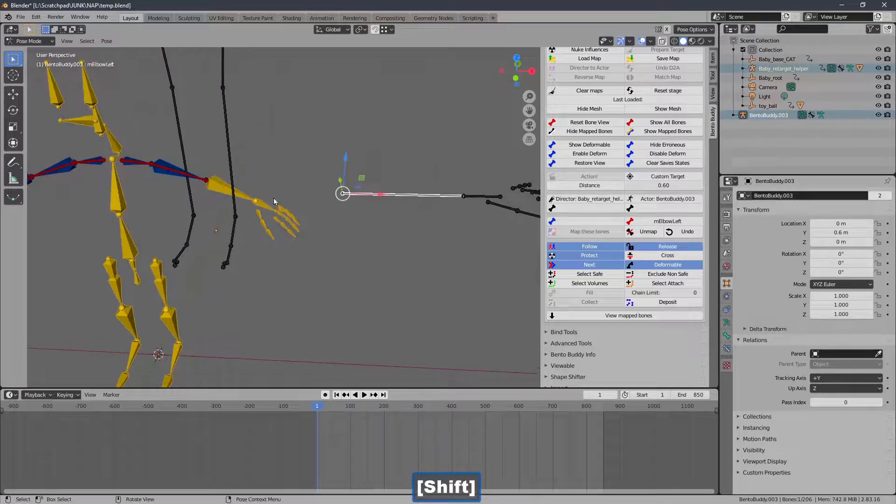
left_click(214, 194)
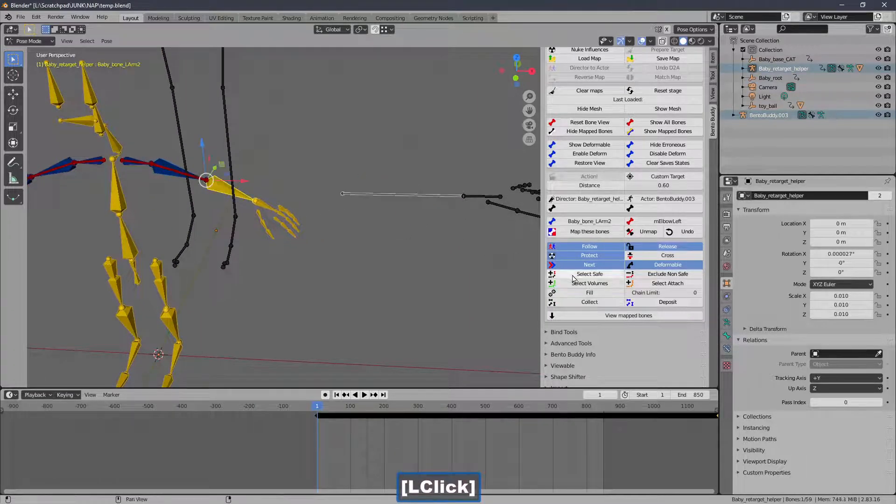
left_click(575, 232)
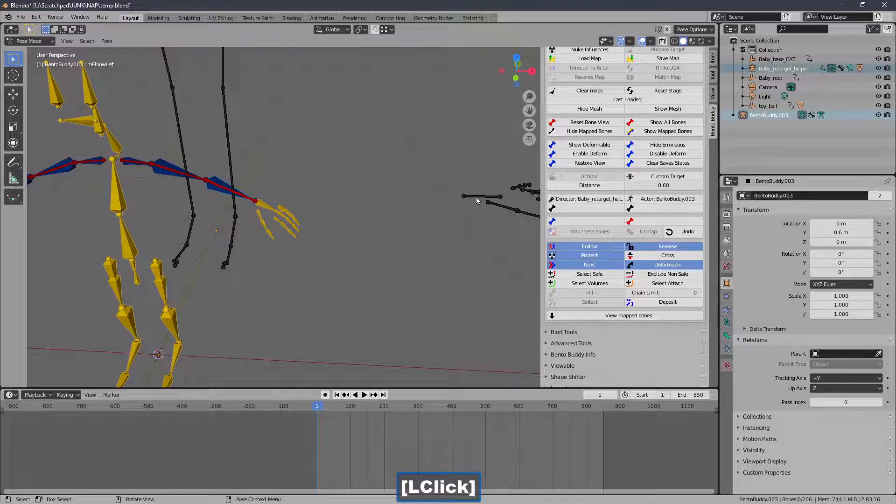
Map the baby's left hand bone, Baby_bone_L_Palm, to the actor's mWristLeft bone
left_click(477, 197)
left_click(262, 209)
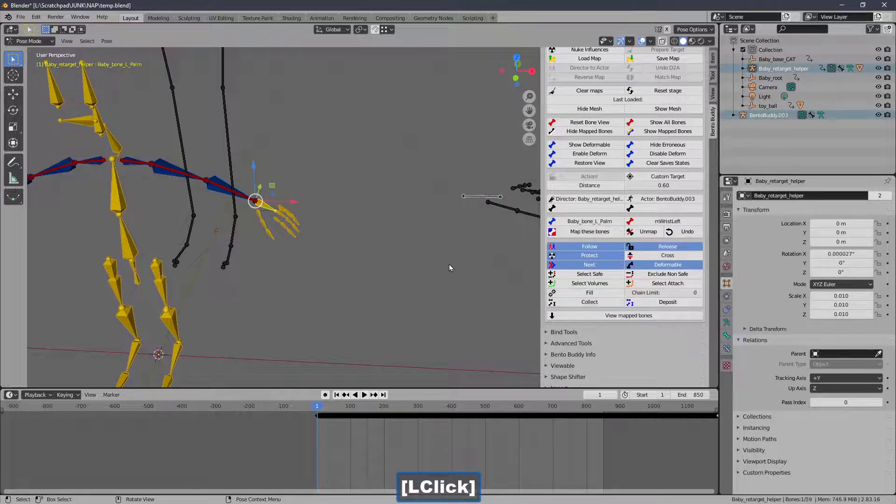
left_click(589, 231)
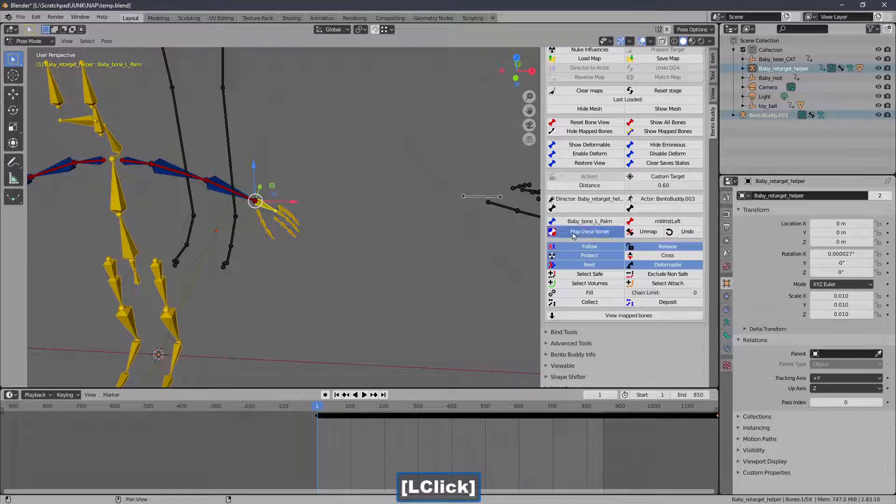
Move the actor's detached left finger bones close to the baby rig's left hand and deselect them
middle_click_drag(434, 248, 331, 179, "shift")
left_click_drag(388, 164, 503, 260)
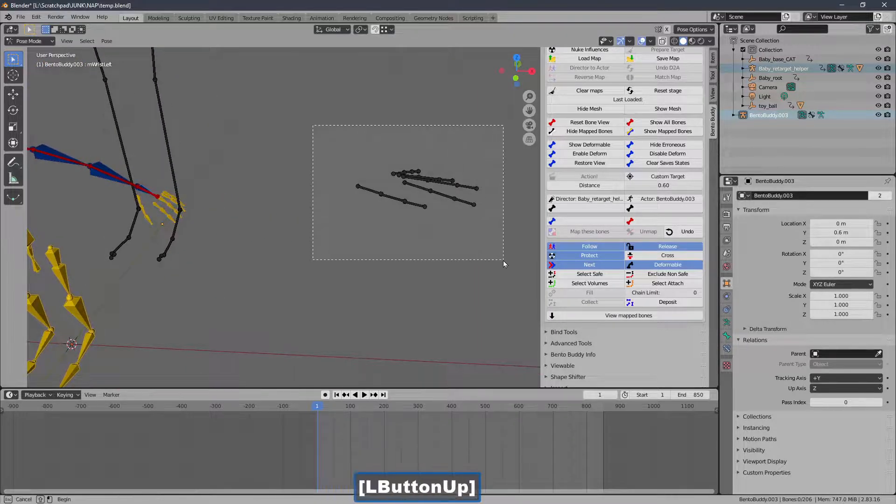
key("g")
left_click(264, 251)
middle_click_drag(263, 247, 333, 237)
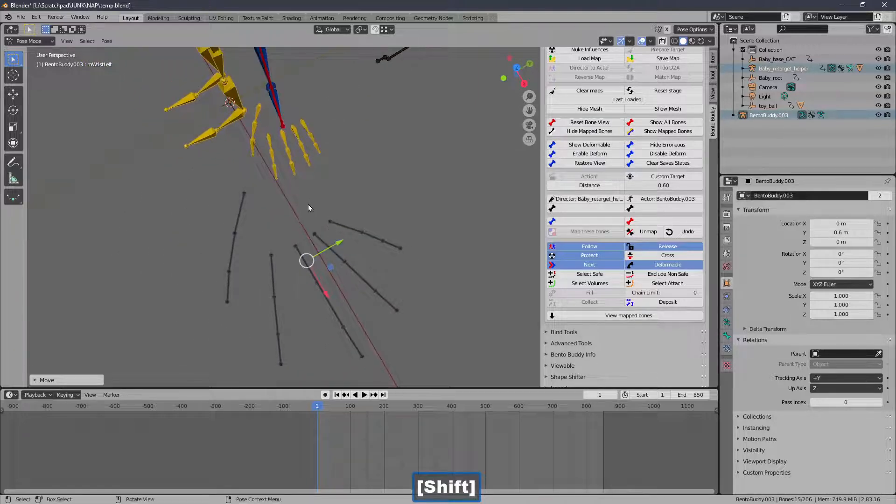
middle_click_drag(308, 204, 337, 191)
left_click(325, 161)
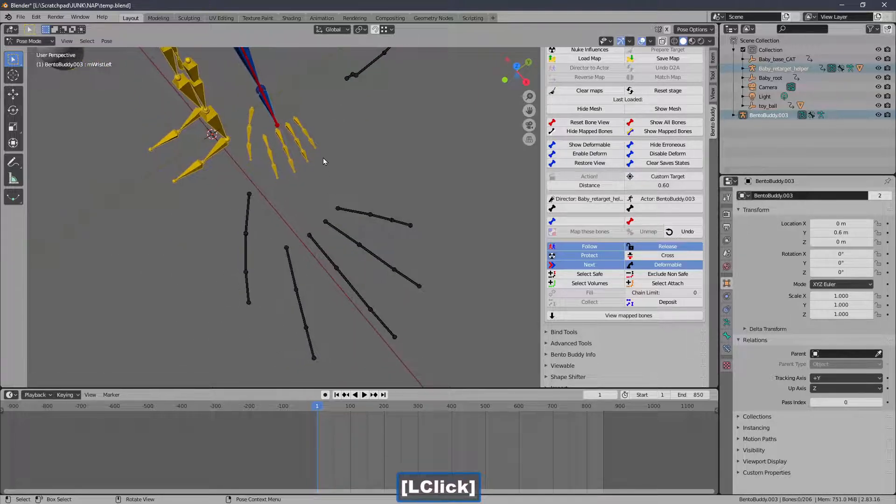
Set the chain limit to 3 and fill-map the baby's left pinky chain, from Baby_bone_LArm_pinky_3, to the actor's mHandPinky3Left chain
left_click(312, 139)
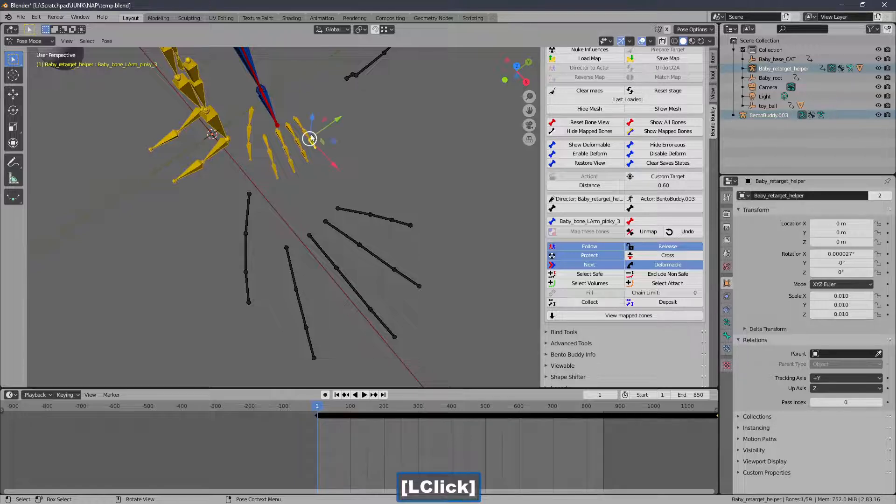
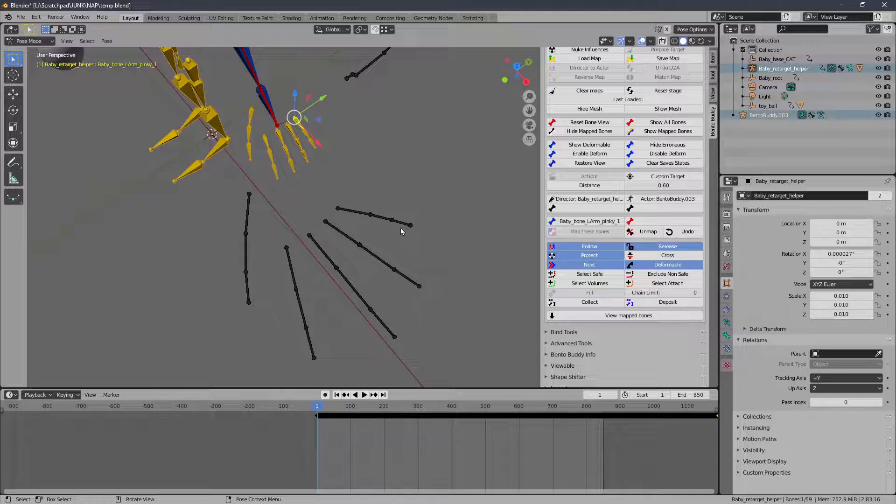
left_click(400, 227)
left_click(312, 146)
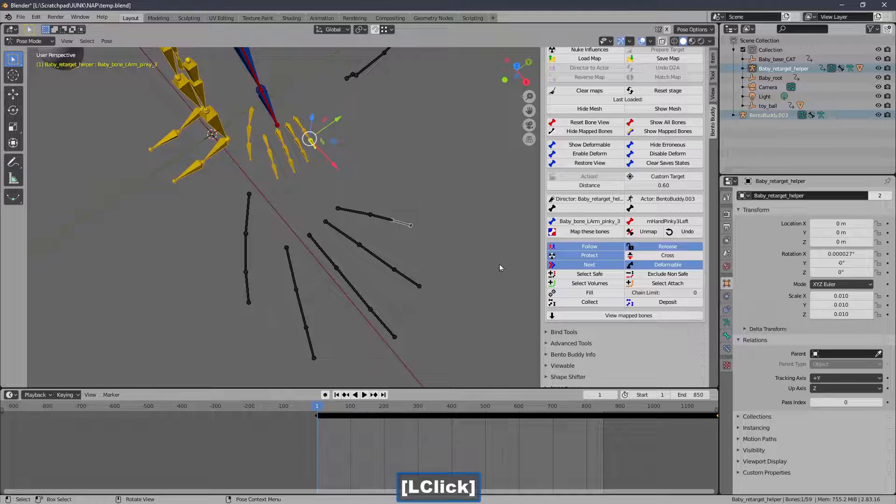
double_click(701, 293)
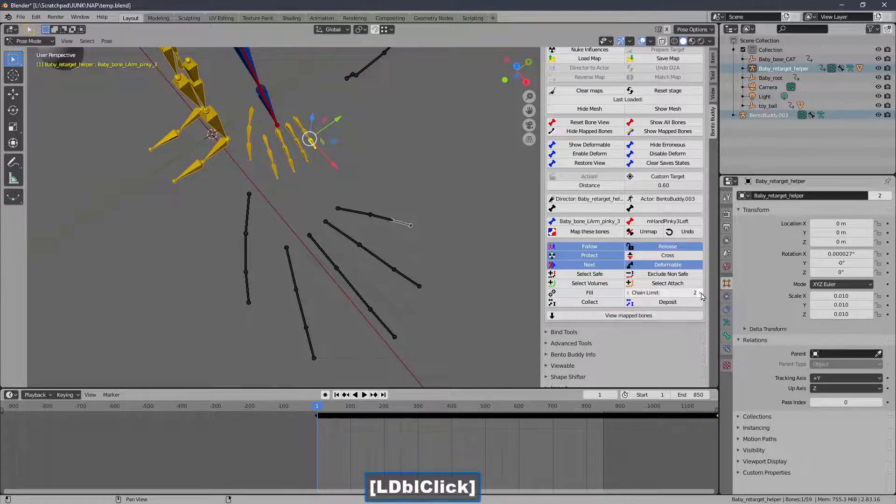
left_click(701, 293)
left_click(589, 293)
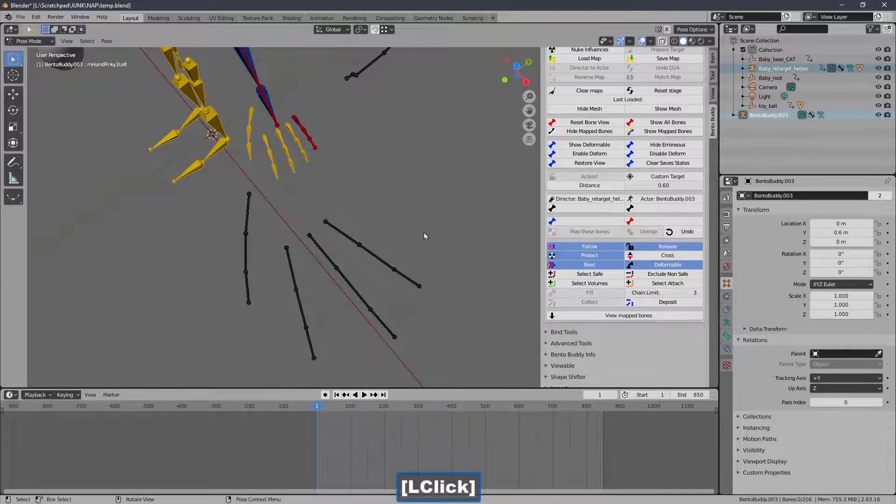
Fill-map the baby's left ring and middle finger chains to the actor's chains ending in mHandRing3Left and mHandMiddle3Left
left_click(407, 282)
left_click(307, 161)
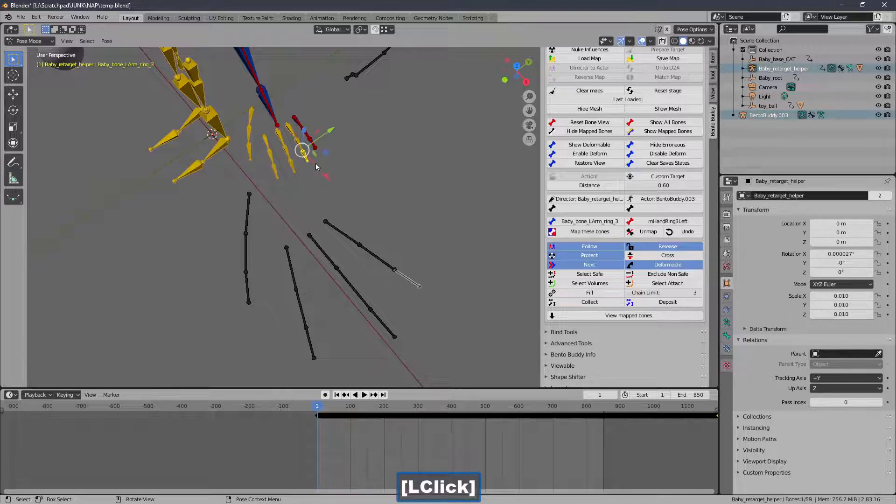
left_click(590, 293)
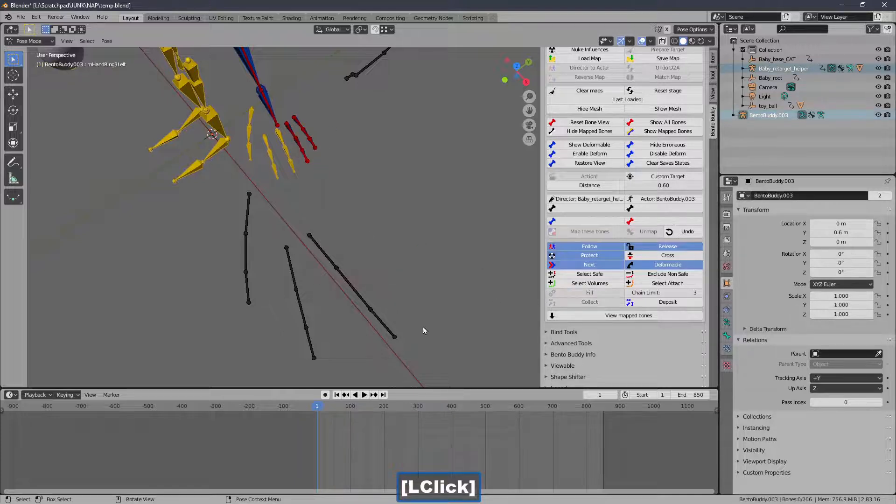
left_click(392, 333)
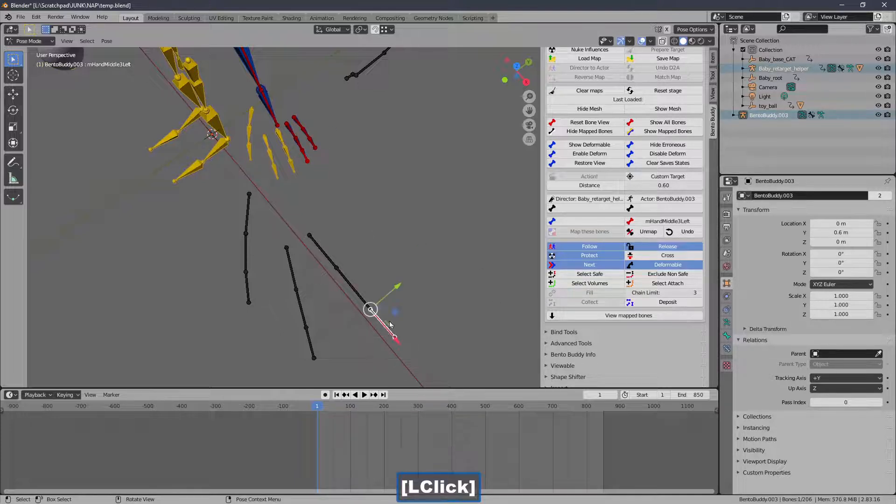
left_click(290, 156)
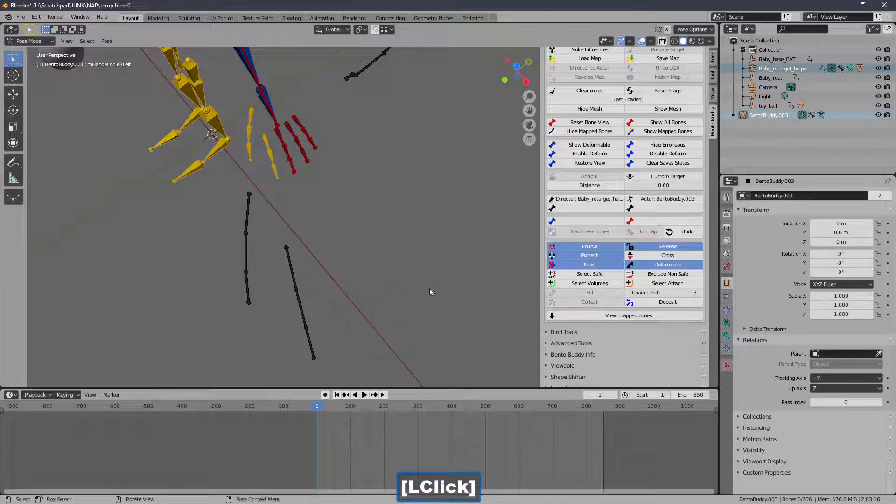
Fill-map the baby's left index and thumb chains to the actor's chains ending in mHandIndex3Left and mHandThumb3Left
left_click(311, 353)
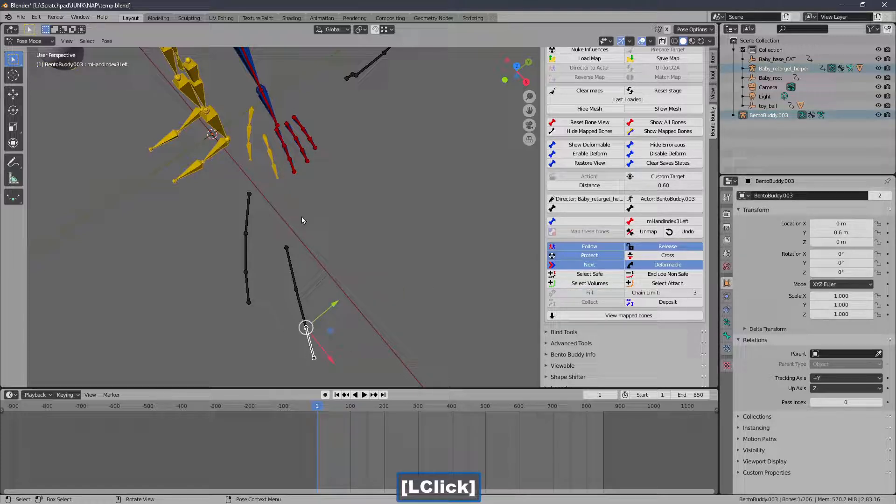
left_click(275, 176)
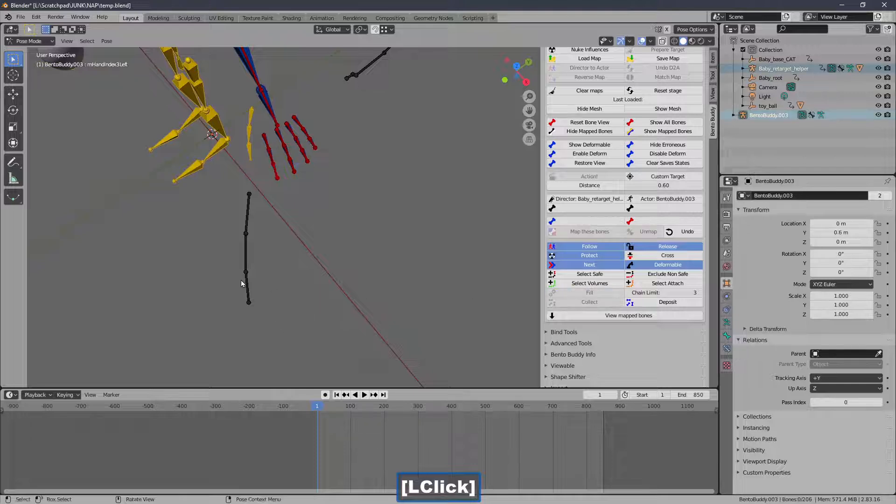
middle_click_drag(241, 283, 270, 289, "shift")
left_click(273, 276)
left_click(272, 167)
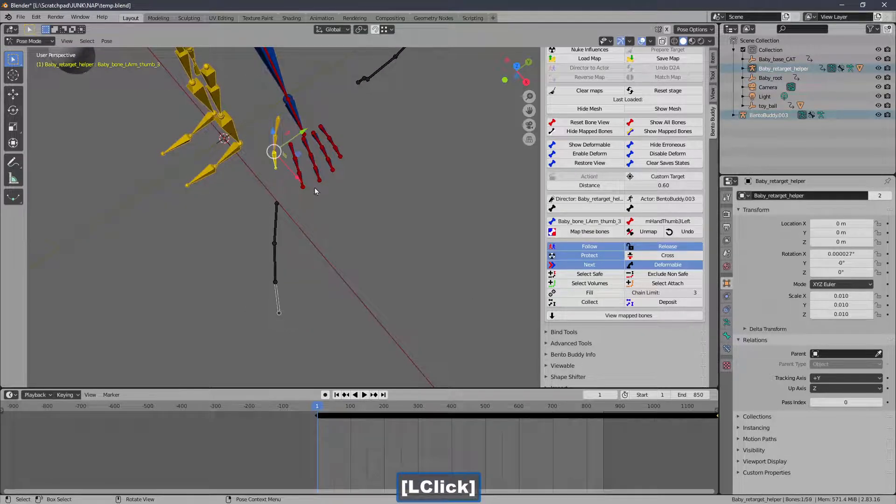
left_click(567, 294)
Fill-map the baby's right thumb and index chains to the actor's chains ending in mHandThumb3Right and mHandIndex3Right
middle_click_drag(274, 161, 386, 256, "shift")
middle_click_drag(290, 187, 409, 204)
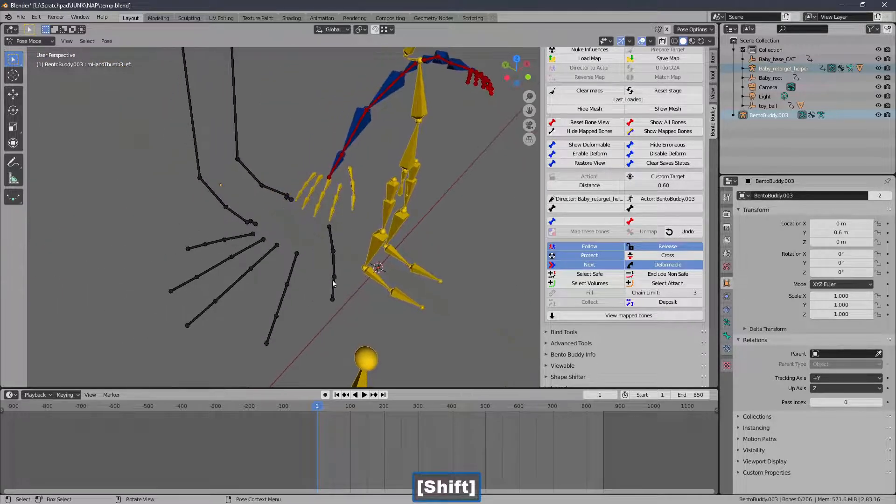
left_click(334, 298)
left_click(354, 209)
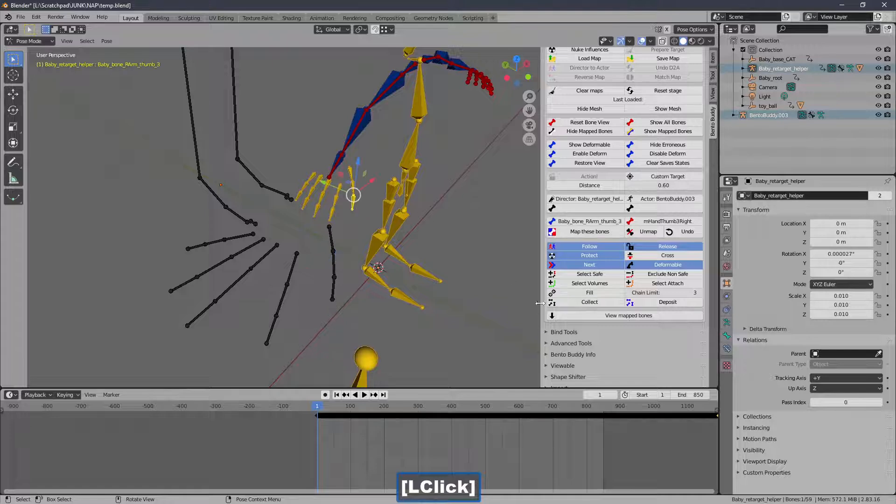
left_click(271, 333)
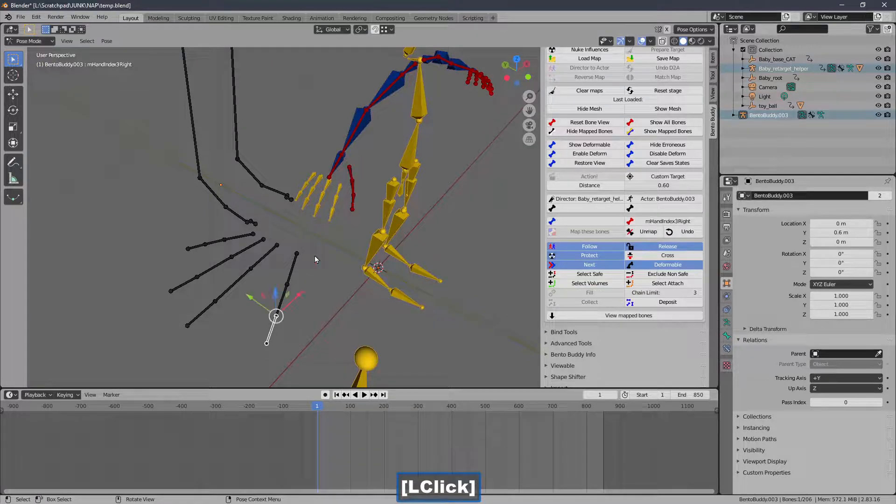
left_click(330, 218)
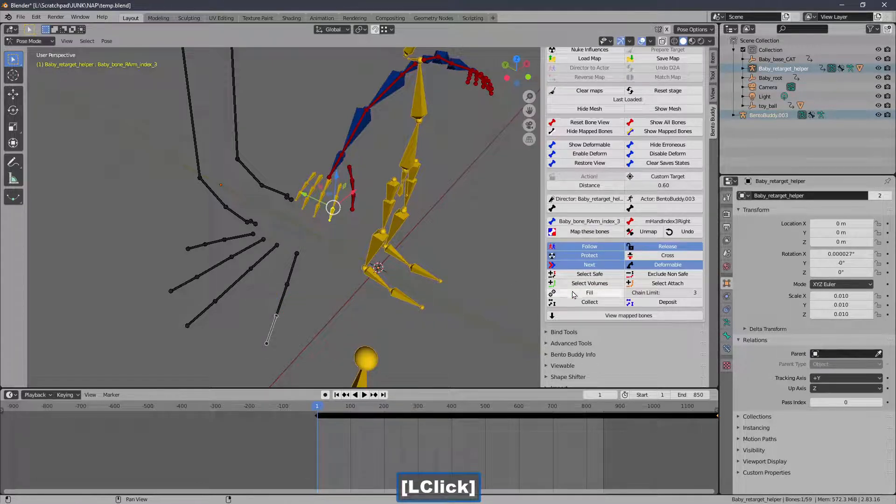
Fill-map the baby's right middle and ring finger chains to the actor's chains ending in mHandMiddle3Right and mHandRing3Right
left_click(204, 317)
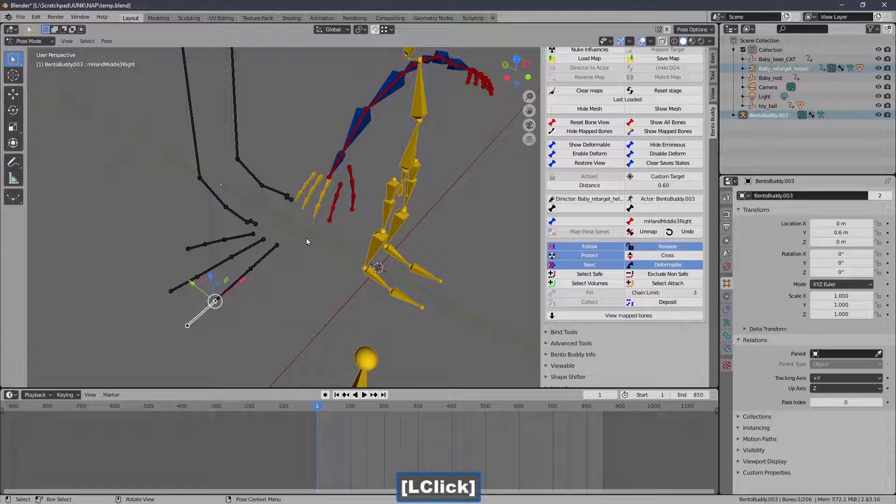
left_click(314, 211)
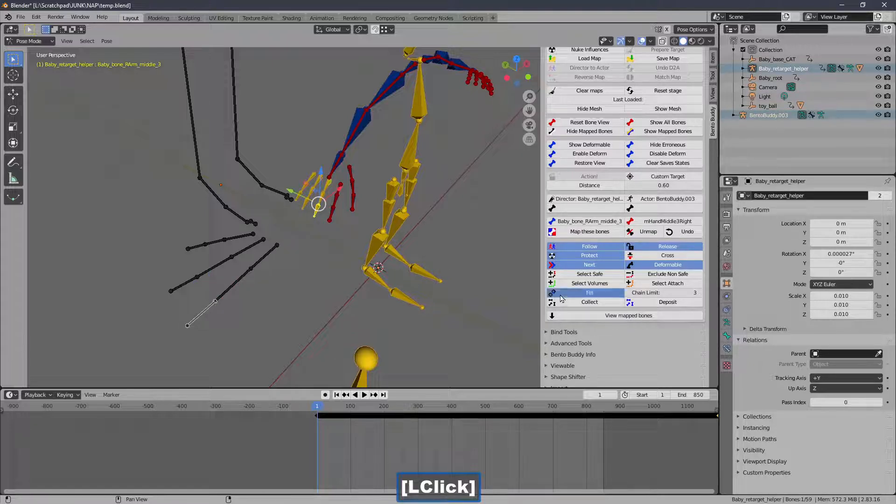
left_click(184, 290)
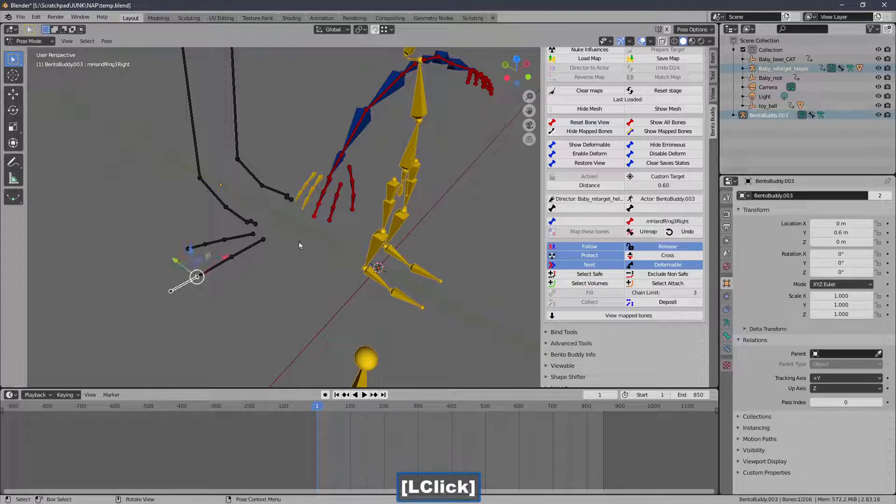
left_click(305, 209)
left_click(559, 294)
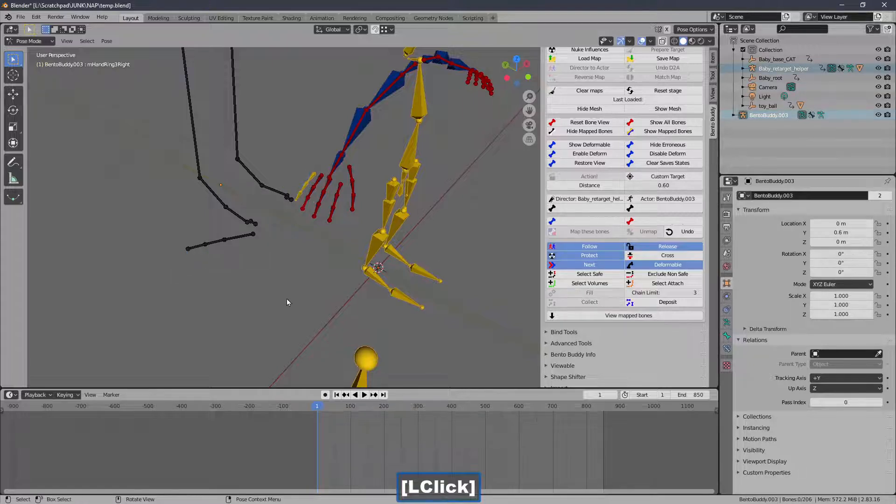
Fill-map the baby's right pinky chain, from Baby_bone_RArm_pinky_3, to the actor's chain ending in mHandPinky3Right
left_click(198, 250)
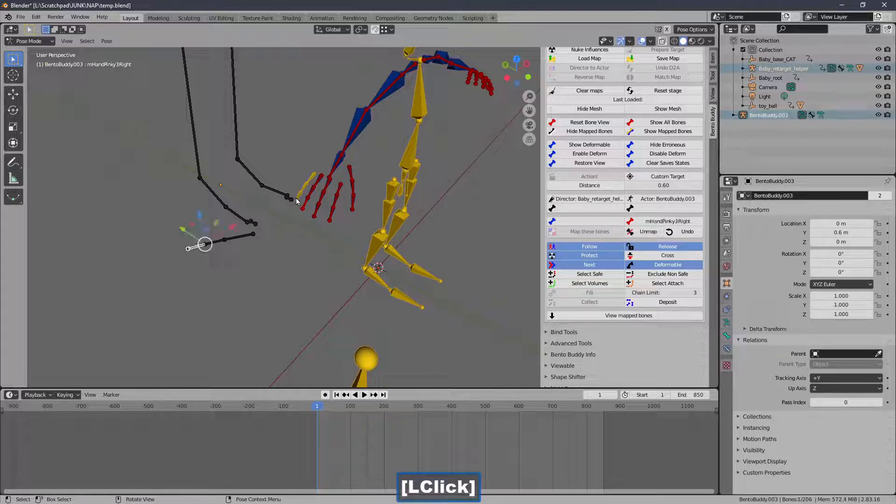
left_click(298, 198)
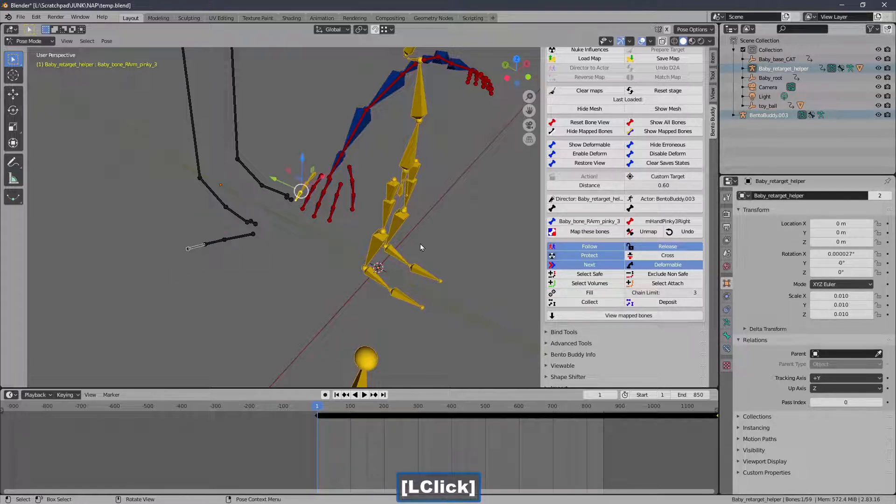
left_click(573, 299)
Save the bone map over the existing temp.bbm file in the Bento Buddy data folder
middle_click_drag(341, 168, 325, 191, "ctrl")
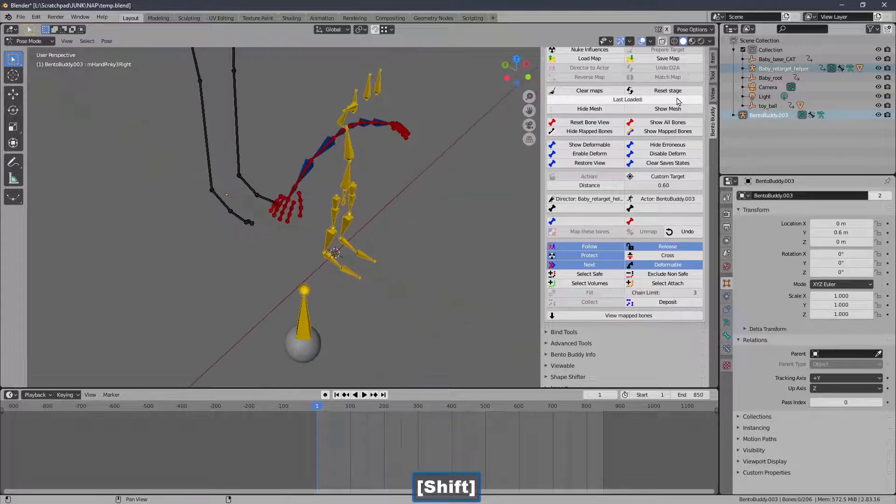
left_click(667, 60)
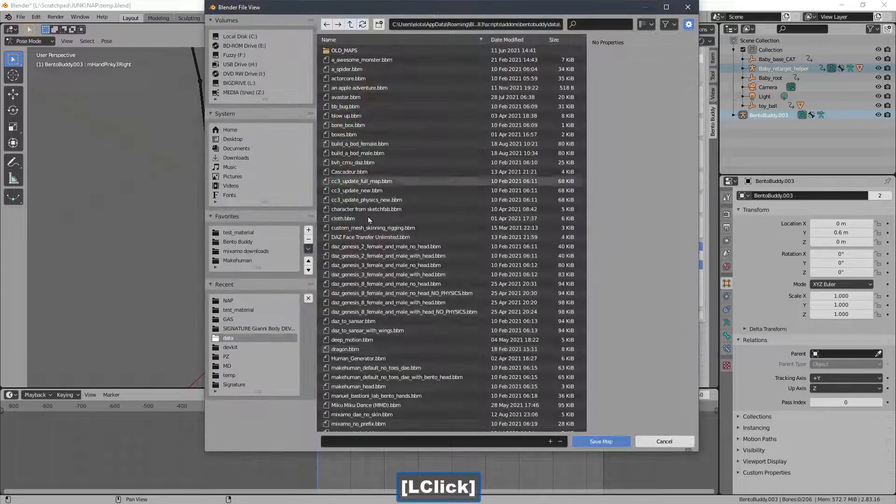
left_click(585, 367)
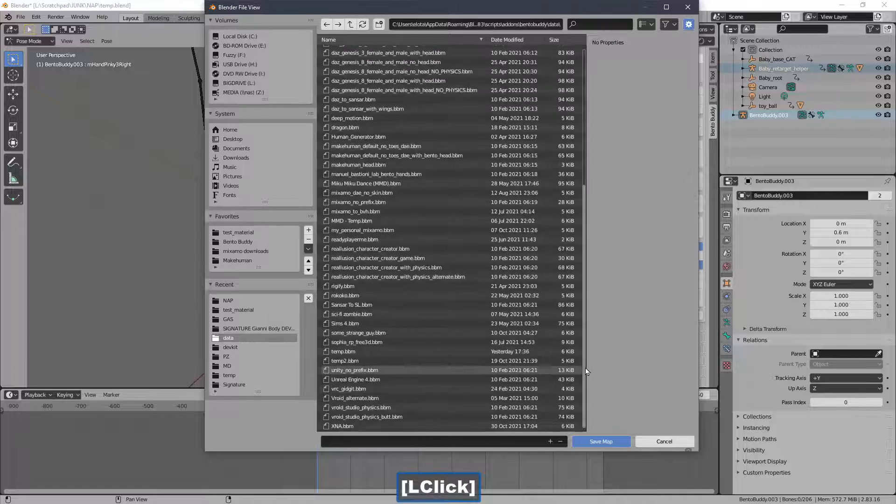
left_click(387, 353)
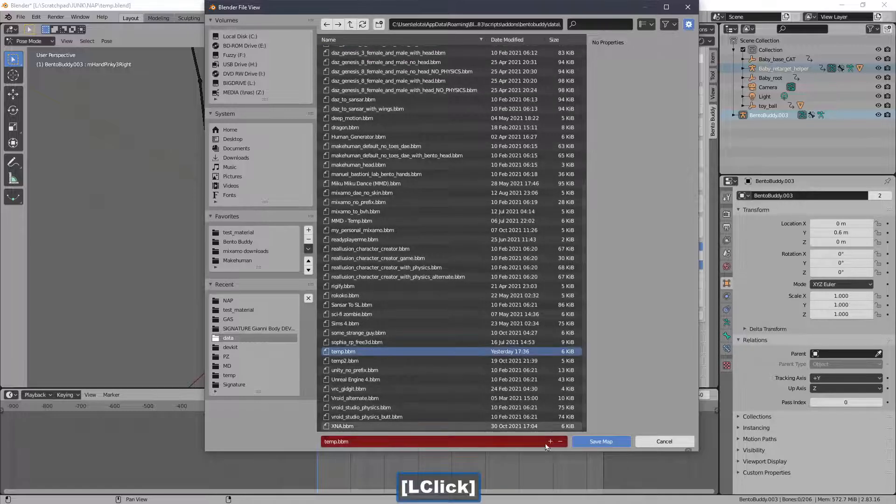
left_click(591, 444)
Move the actor's five remaining neck, head and eye bones close to the baby rig's head
middle_click_drag(397, 189, 385, 252, "ctrl")
left_click(428, 217)
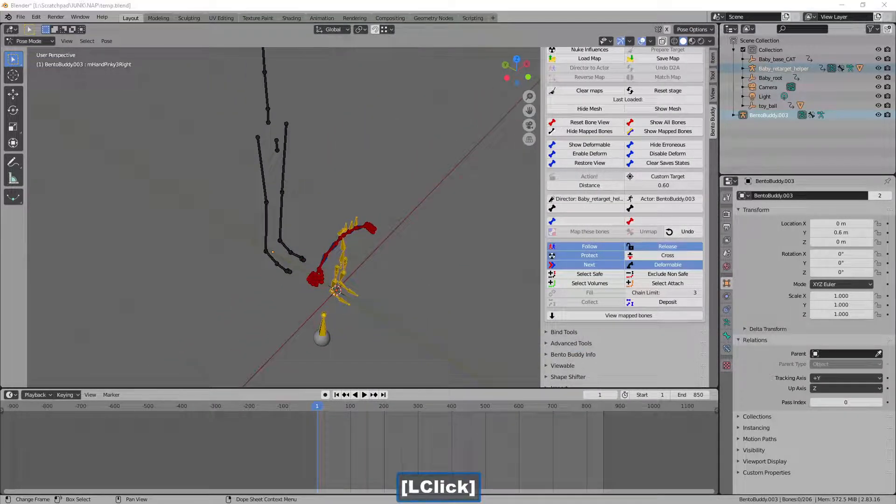
left_click(432, 40)
middle_click_drag(327, 126, 367, 150, "shift")
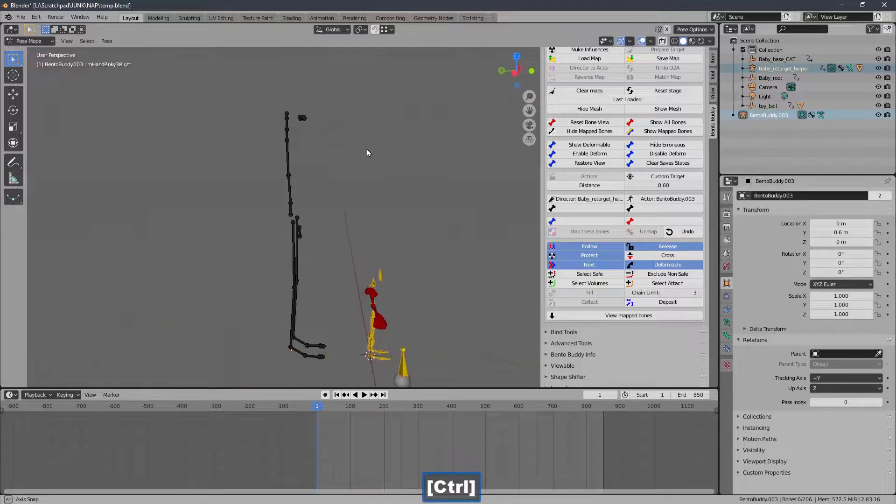
left_click_drag(262, 97, 323, 138)
key("g")
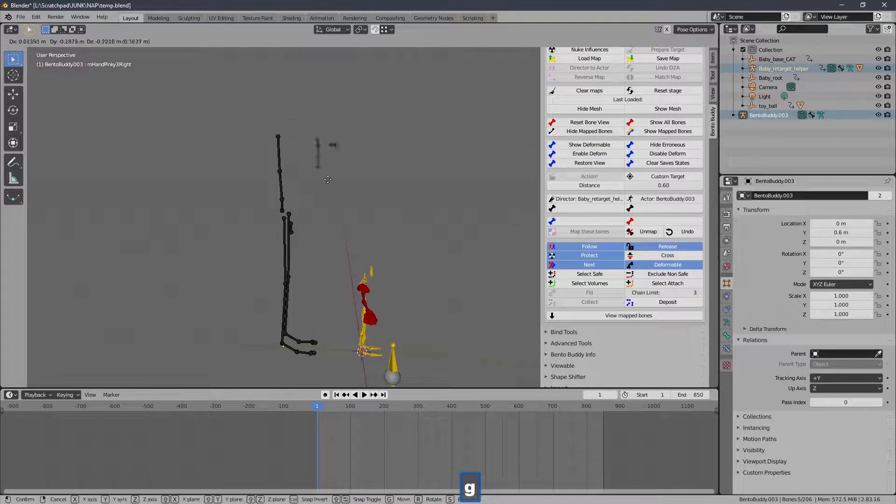
left_click(331, 275)
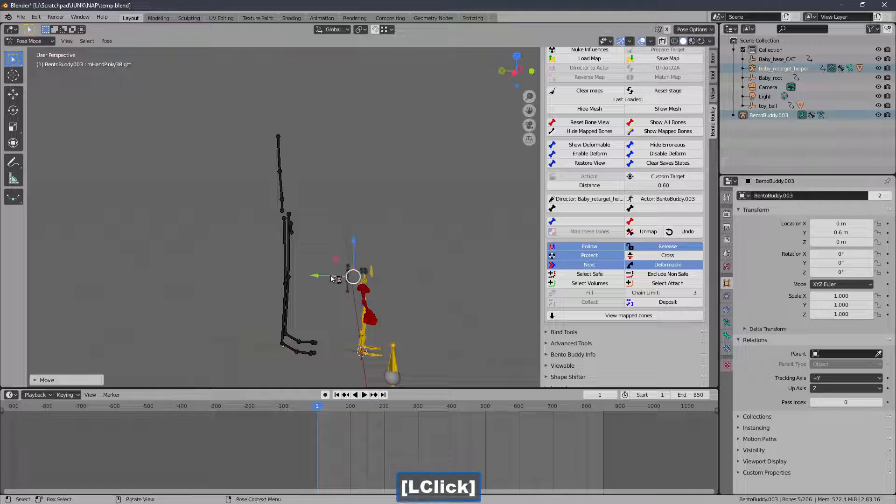
middle_click_drag(362, 299, 364, 260, "ctrl")
middle_click_drag(399, 312, 329, 264, "shift")
scroll(327, 252, "up", 5)
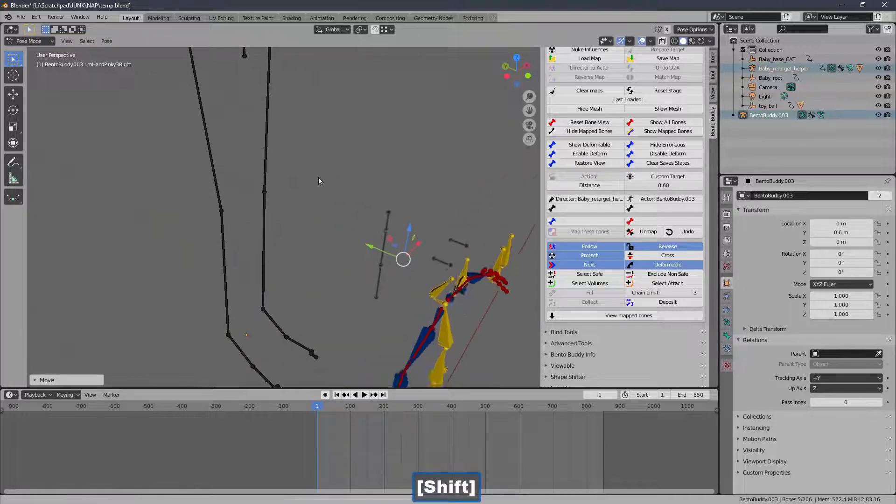
middle_click_drag(321, 180, 254, 135, "shift")
middle_click_drag(339, 167, 334, 126)
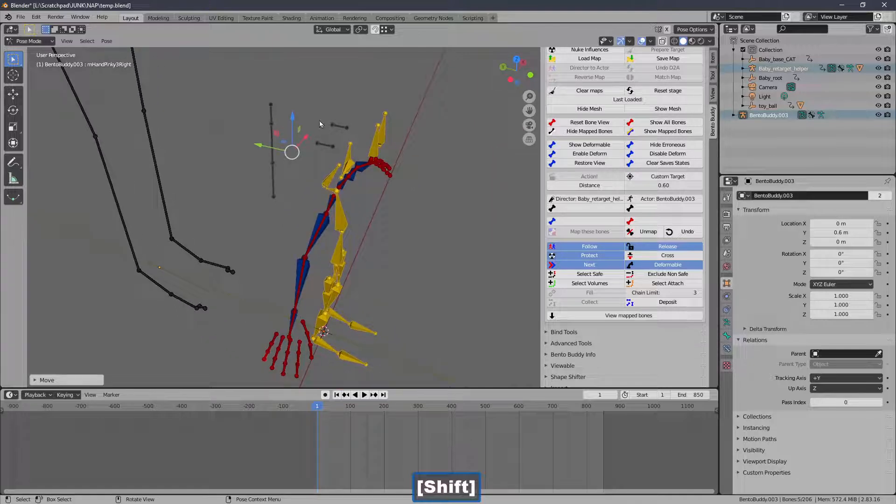
Save the Blender scene under its current name, temp.blend
left_click(20, 17)
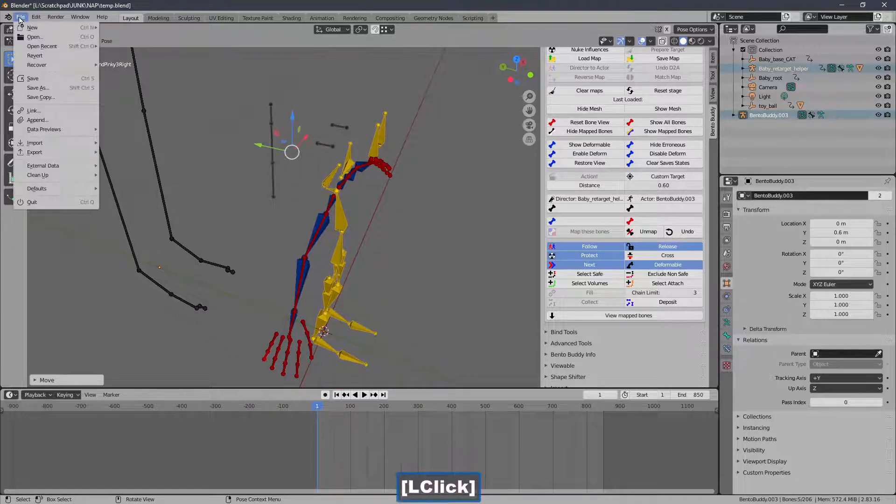
left_click(34, 78)
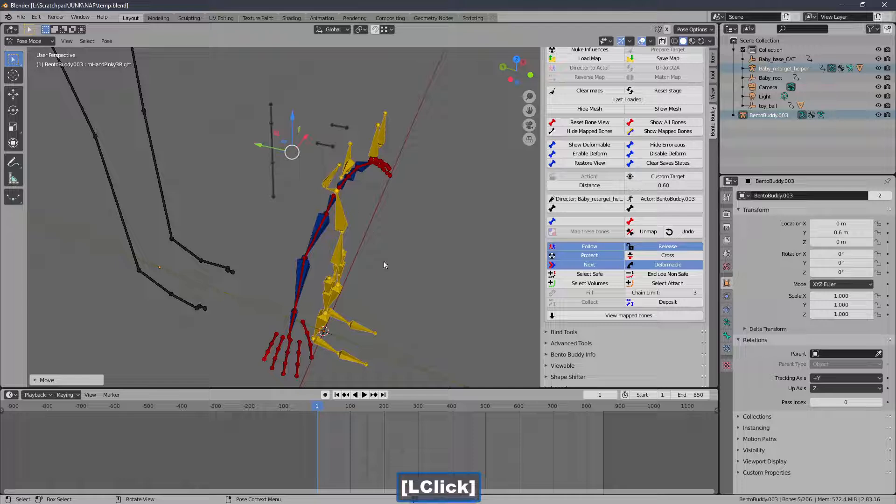
middle_click_drag(375, 223, 365, 230)
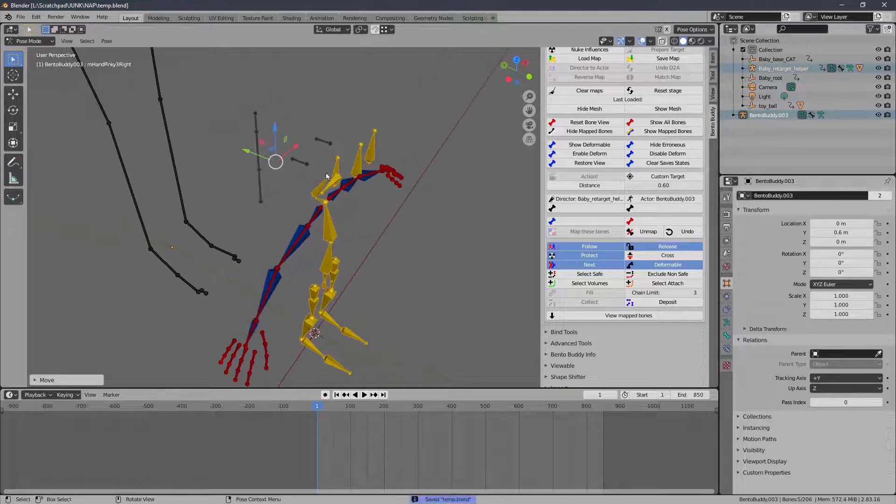
Map baby_bone_eye_R to the actor's mEyeRight and baby_bone_eye_L to mEyeLeft
left_click(305, 178)
left_click(300, 161)
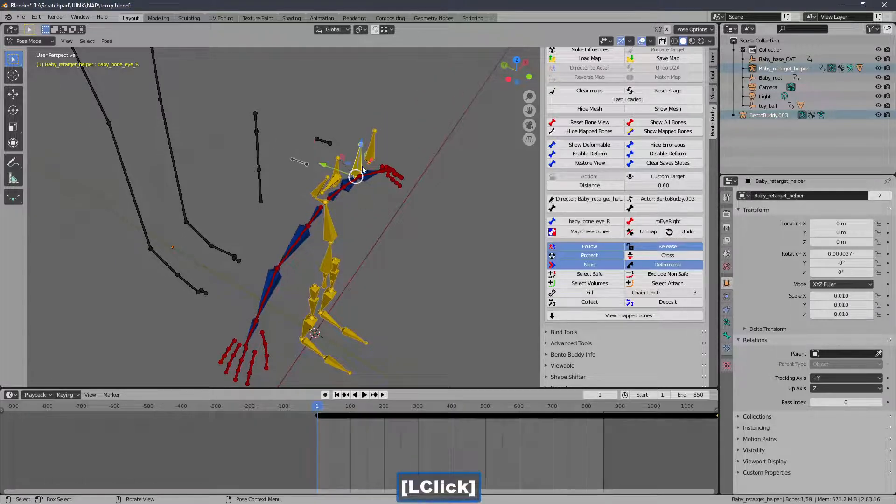
left_click(399, 183)
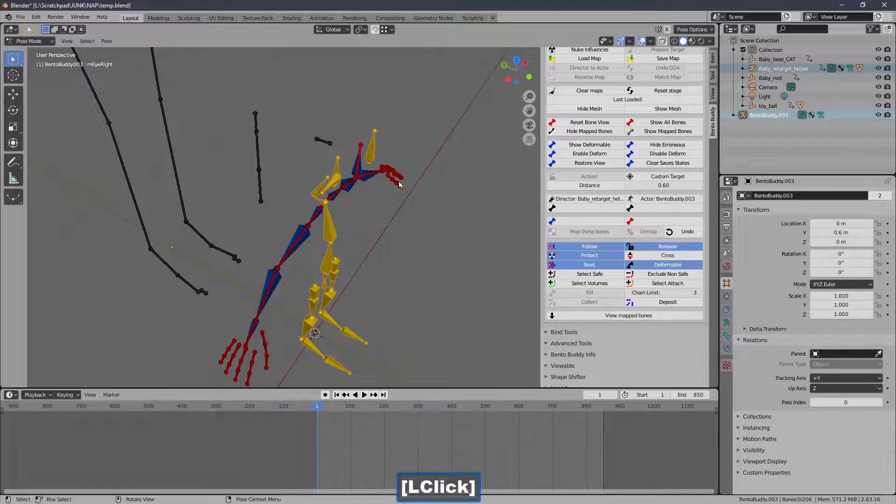
left_click(379, 150)
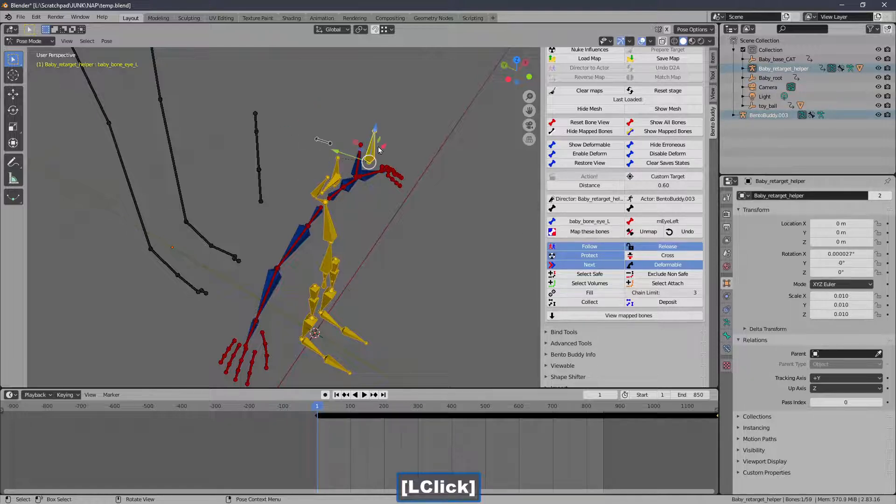
left_click(570, 232)
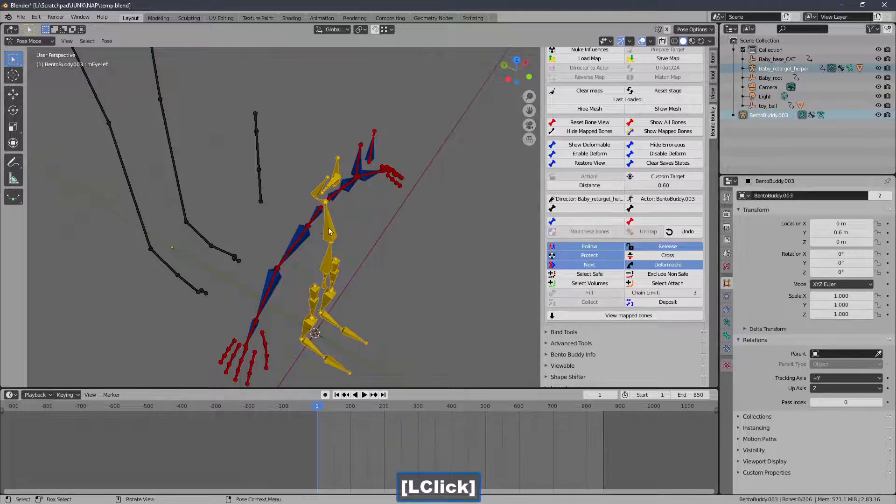
Trial-rotate the baby rig's Baby_bone_Ribcage bone to examine which bones it drives, cancelling each rotation
middle_click_drag(329, 231, 332, 210)
middle_click_drag(331, 210, 286, 179, "shift")
scroll(304, 224, "up", 2)
middle_click_drag(287, 179, 271, 160, "ctrl")
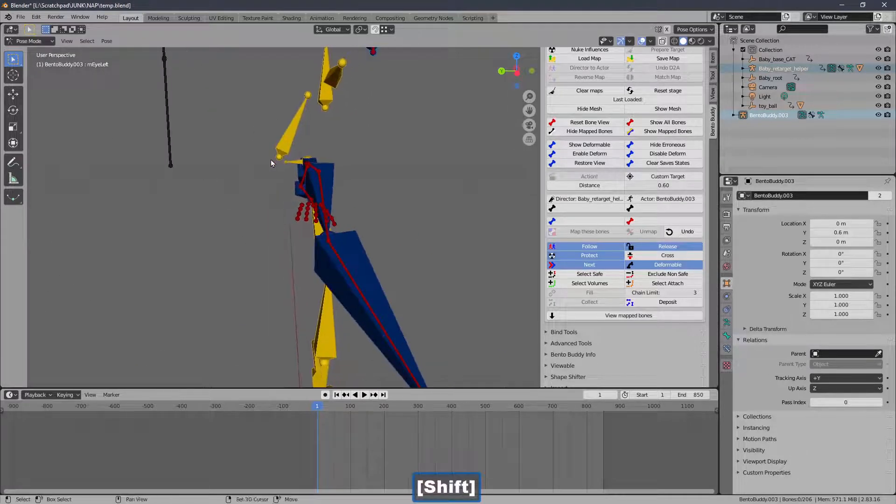
left_click(287, 171)
key("r")
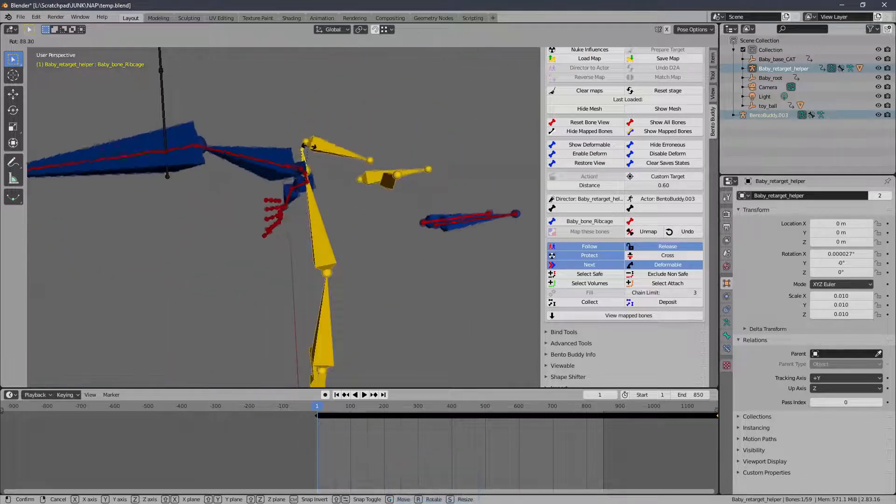
right_click(275, 180)
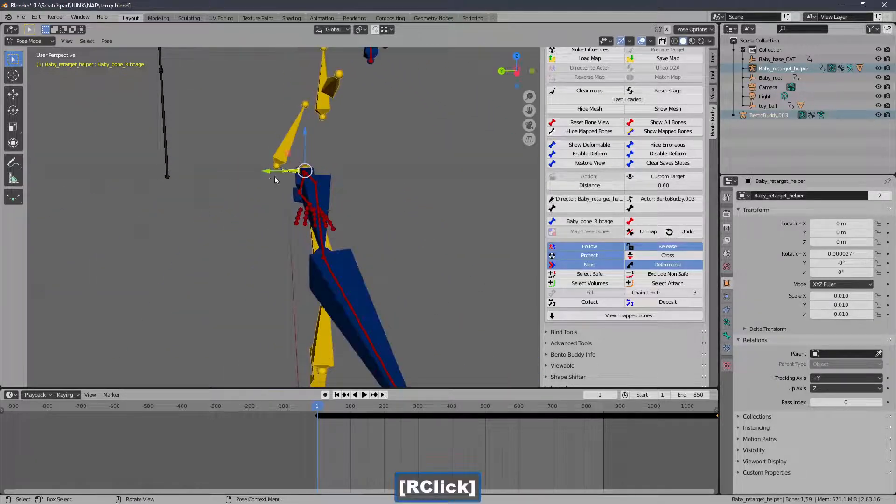
key("KP_Decimal")
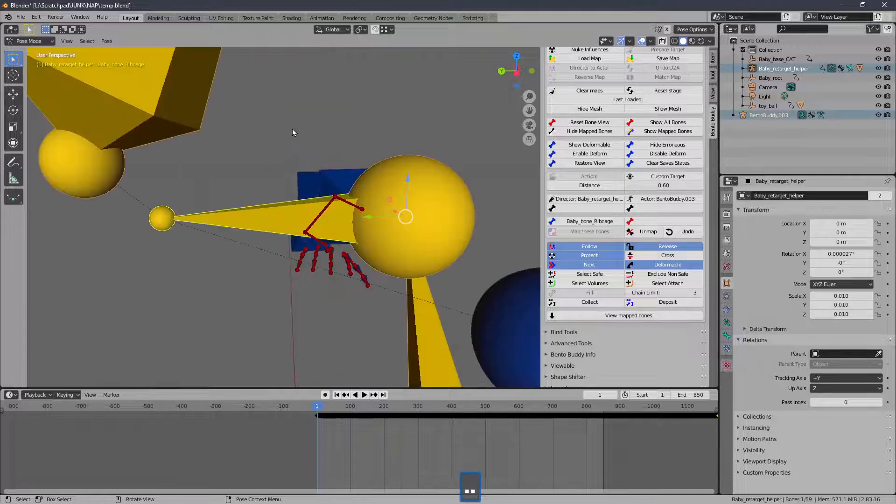
key("r")
right_click(286, 181)
mouse_move(284, 191)
middle_mouse_down("ctrl")
mouse_move(260, 267)
mouse_move(270, 219)
mouse_move(266, 254)
middle_mouse_up("ctrl")
middle_click_drag(275, 177, 271, 238, "ctrl")
mouse_move(272, 216)
middle_mouse_down("shift")
mouse_move(293, 216)
mouse_move(254, 209)
mouse_move(299, 200)
middle_mouse_up("shift")
Trial-rotate the baby rig's Baby_bone_Head bone to examine which bones follow it, cancelling the transforms
left_click(302, 199)
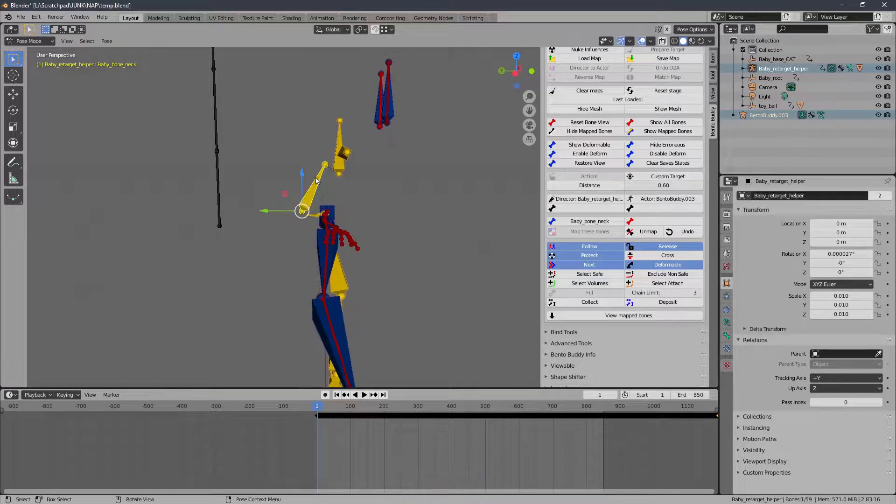
left_click(339, 137)
key("g")
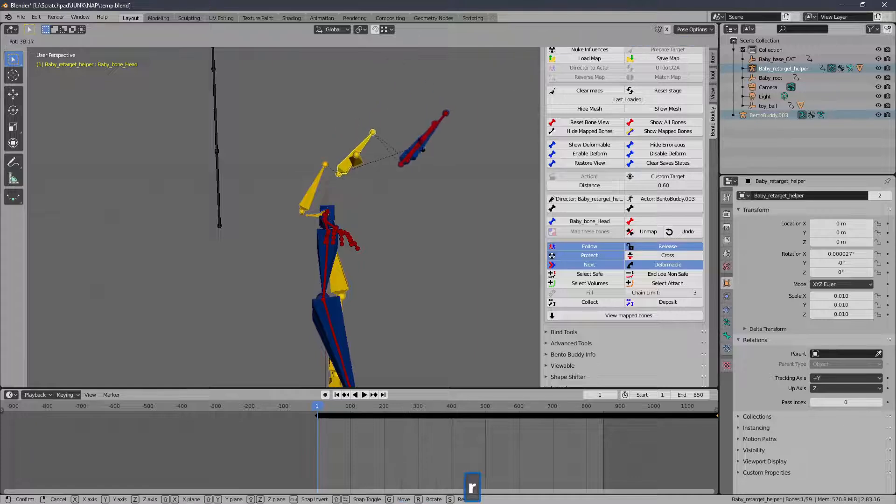
right_click(387, 135)
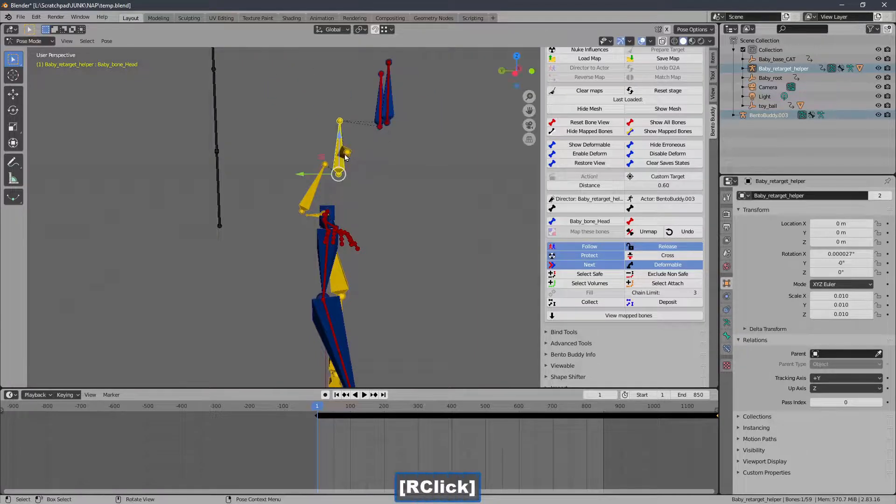
middle_click_drag(346, 155, 358, 185)
left_click(309, 166)
key("g")
right_click(356, 156)
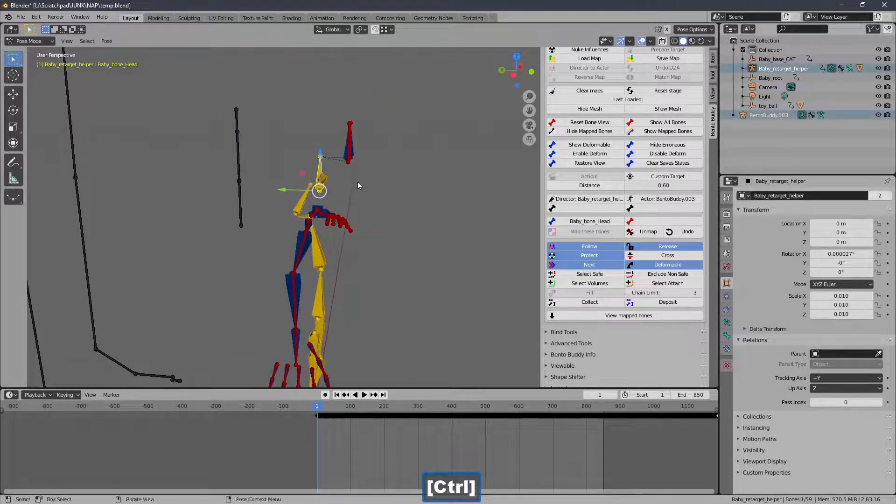
Map Baby_bone_Head to the actor's mHead bone
left_click(242, 124)
mouse_move(188, 117)
middle_mouse_down("shift")
mouse_move(199, 123)
mouse_move(186, 125)
middle_mouse_up("shift")
left_click(249, 170)
middle_click_drag(297, 167, 306, 181, "shift")
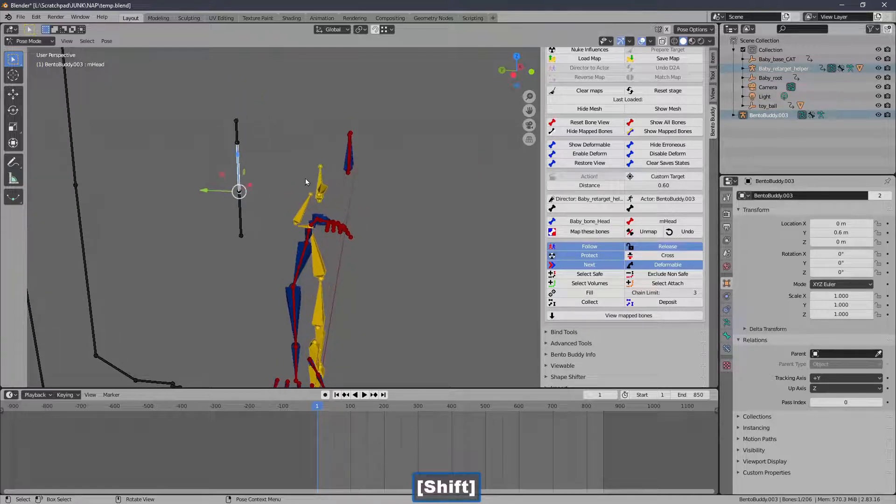
left_click(589, 231)
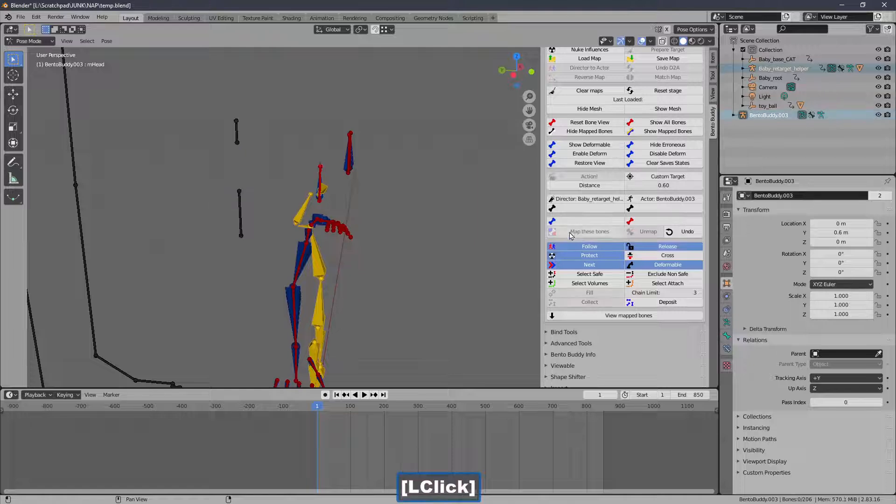
Map Baby_bone_neck to the actor's mNeck bone
middle_click_drag(373, 236, 378, 197, "shift")
left_click(282, 212)
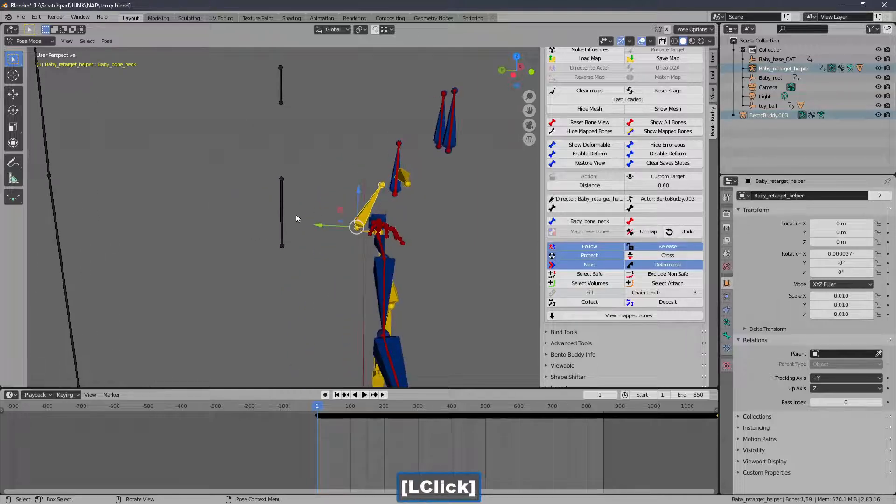
left_click(570, 232)
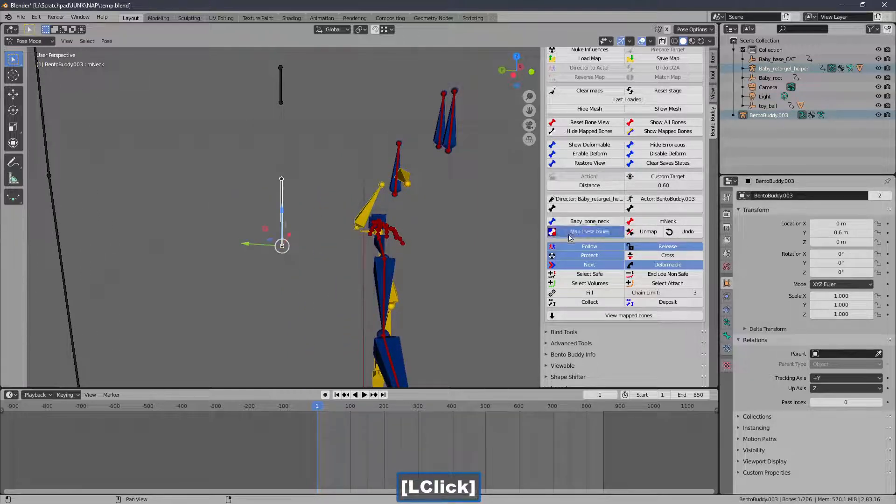
Map the baby rig's Baby_bone_Spine2 to the actor's mChest bone
middle_click_drag(348, 231, 341, 341, "shift")
left_click(372, 247)
middle_click_drag(295, 202, 296, 274, "ctrl")
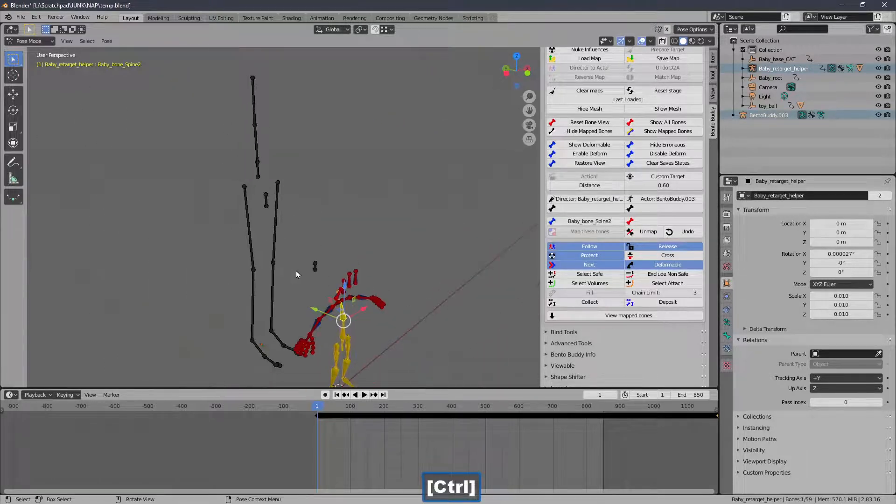
left_click(254, 107)
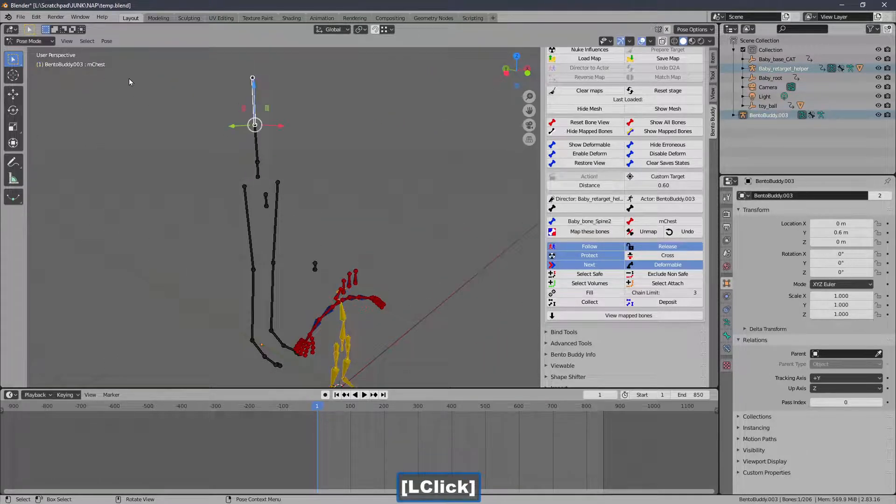
left_click(590, 231)
Map the baby rig's Baby_bone_Spine1 to the actor's mTorso bone
middle_click_drag(416, 304, 406, 239, "shift")
left_click(420, 247)
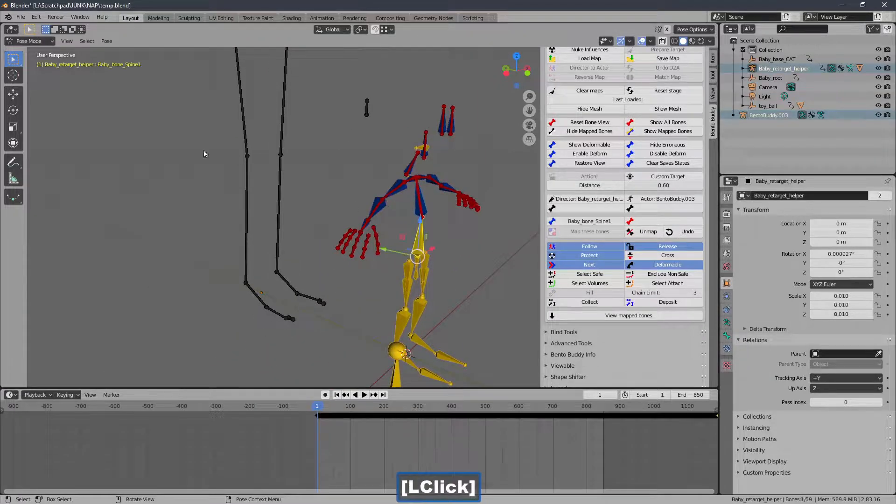
middle_click_drag(124, 79, 240, 129, "shift")
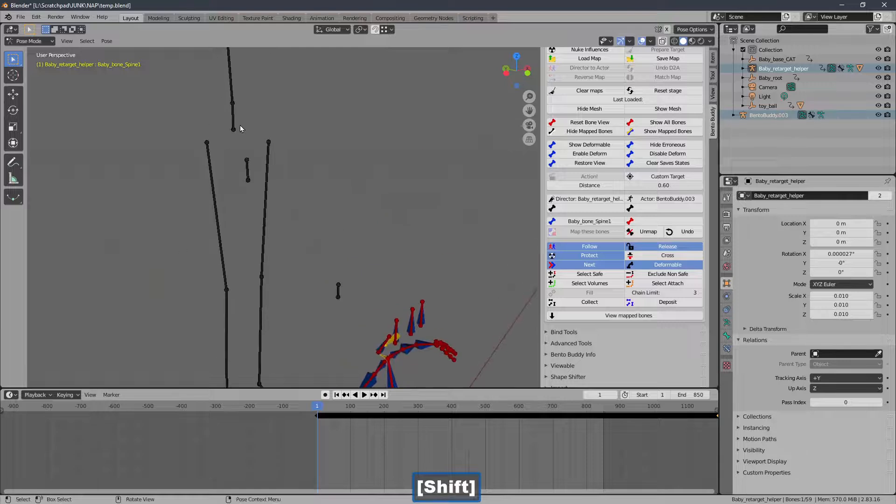
middle_click_drag(246, 93, 248, 127, "ctrl")
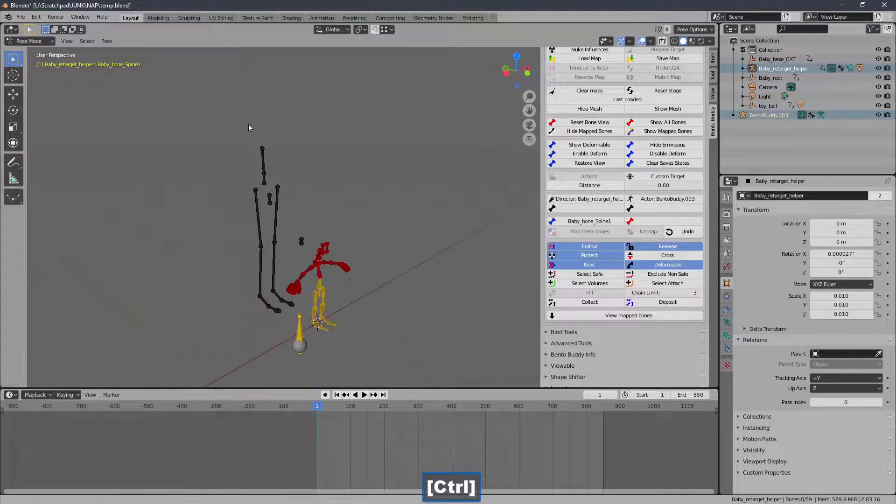
left_click(261, 161)
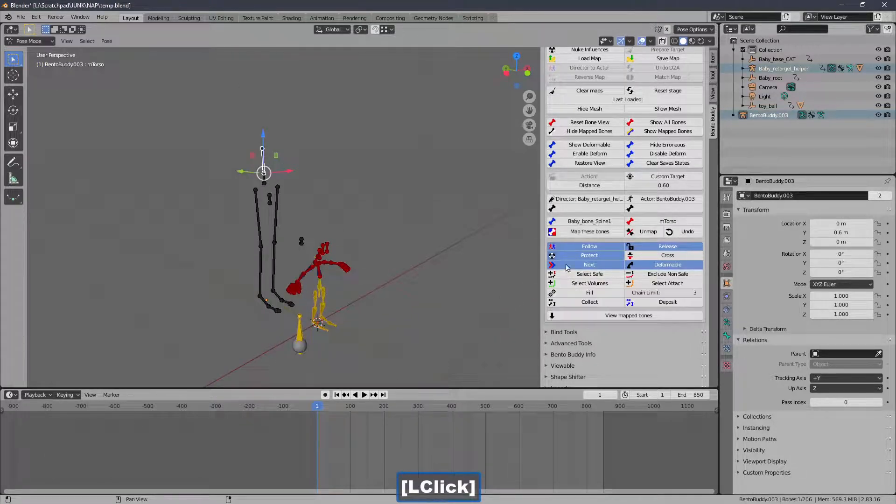
left_click(568, 235)
Select Baby_bone_Pelvis on the baby rig as the source bone and show all of the actor's bones
middle_click_drag(326, 291, 289, 112, "shift")
middle_click_drag(285, 112, 298, 172, "shift")
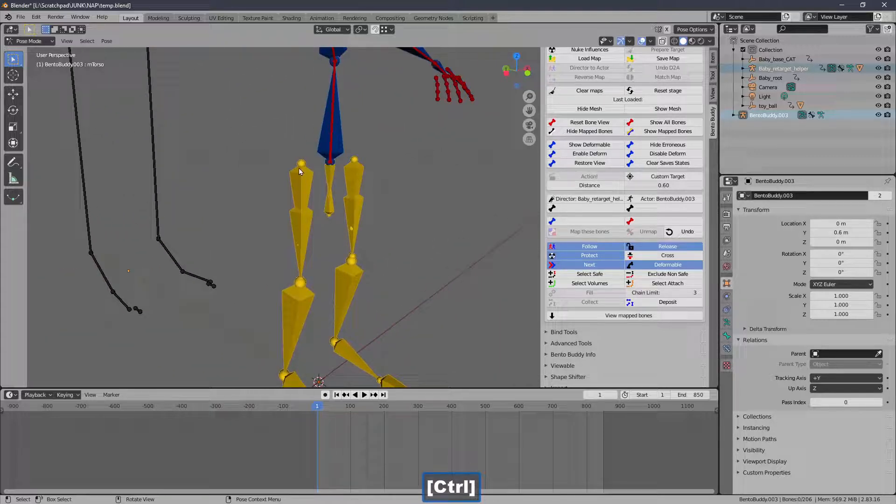
left_click(329, 175)
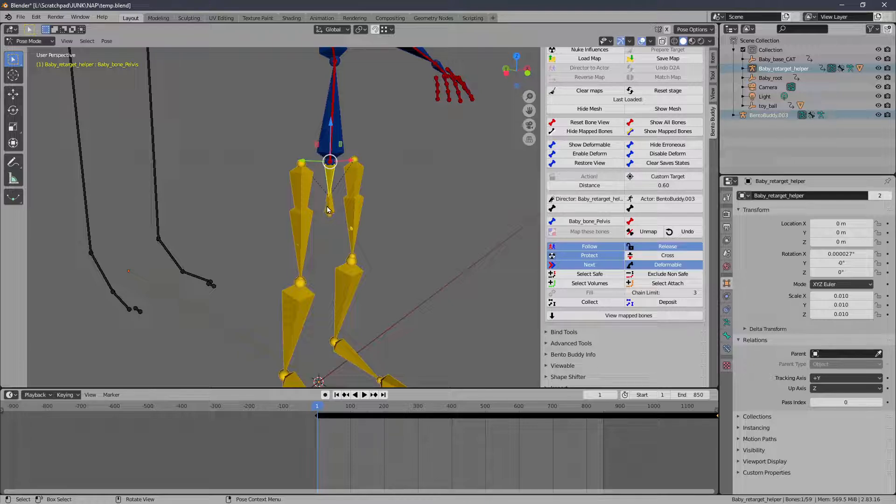
mouse_move(325, 205)
middle_mouse_down("ctrl")
mouse_move(246, 158)
mouse_move(270, 209)
mouse_move(284, 162)
mouse_move(280, 178)
mouse_move(294, 190)
mouse_move(293, 209)
mouse_move(320, 211)
middle_mouse_up("ctrl")
middle_click_drag(273, 186, 302, 267, "shift")
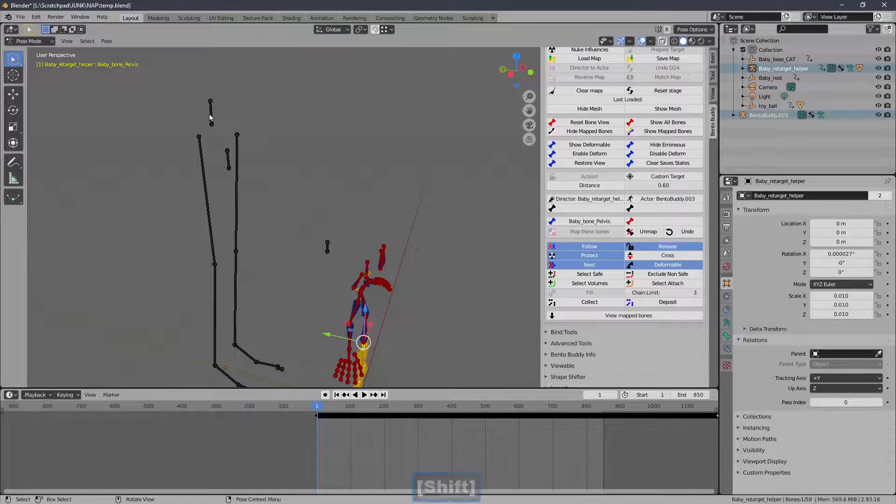
middle_click_drag(280, 196, 286, 221, "shift")
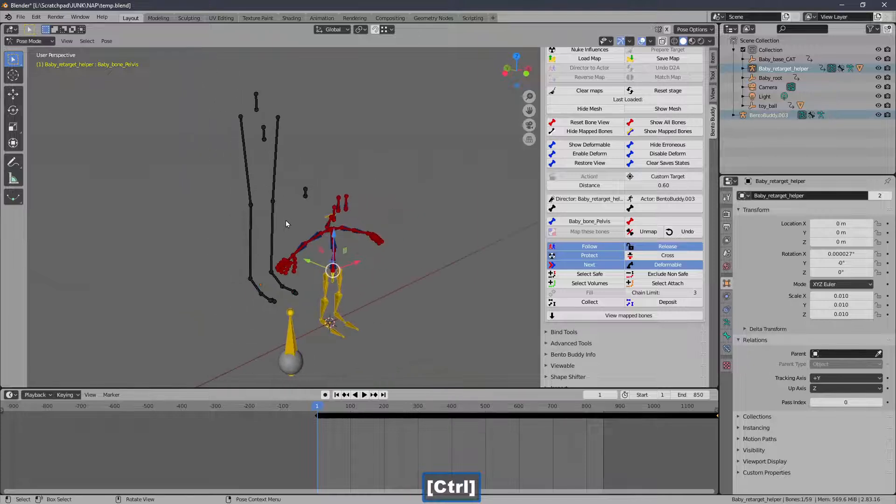
left_click(455, 306)
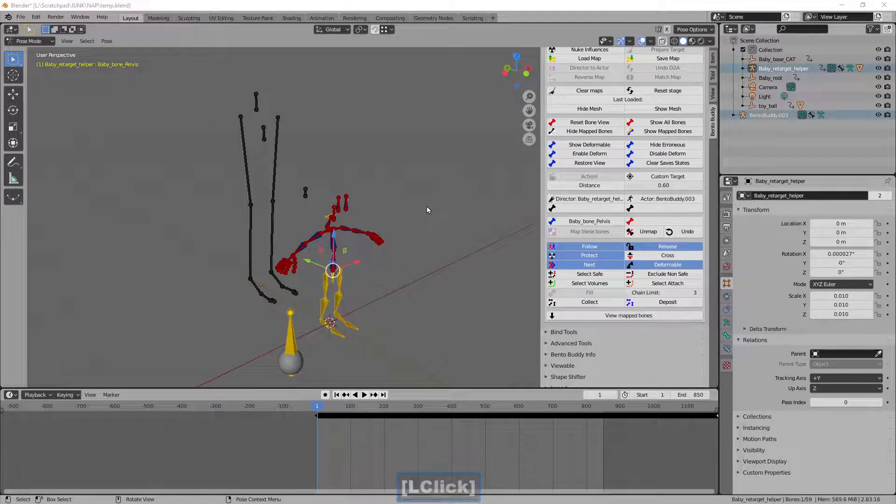
middle_click_drag(373, 208, 406, 171)
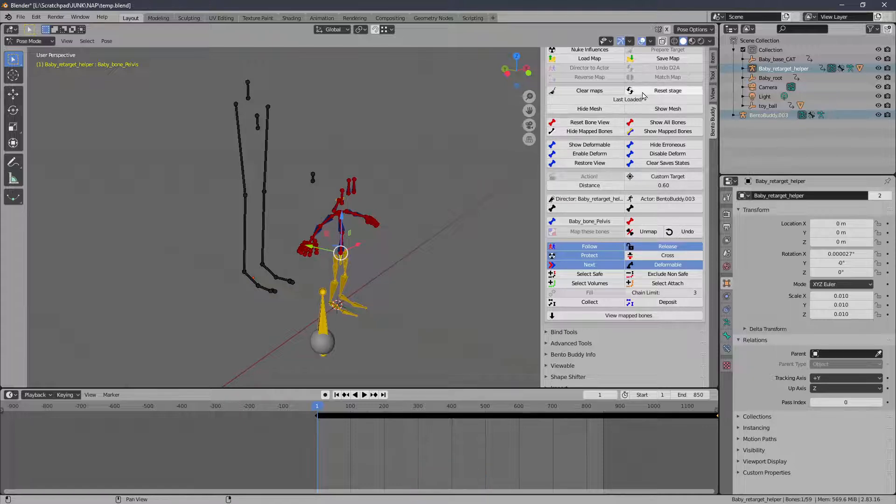
left_click(643, 123)
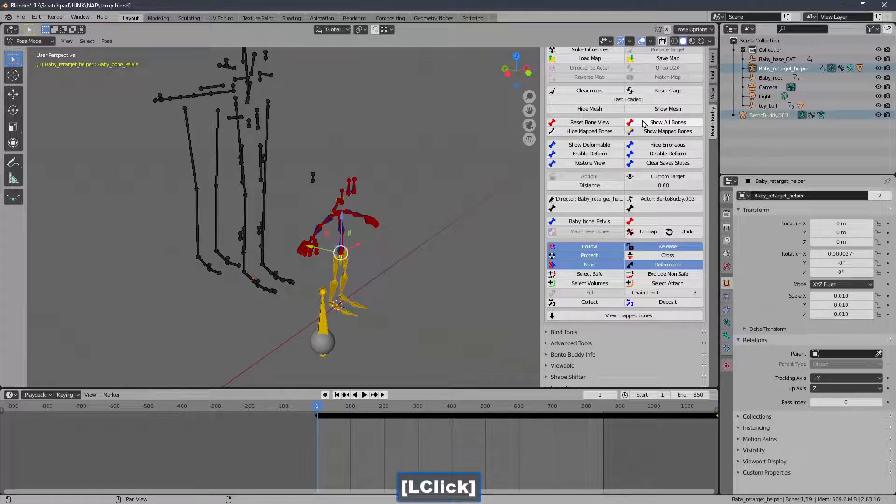
Move the actor's overlapping PELVIS and mPelvis bones aside from the base of its spine
middle_click_drag(331, 122, 301, 117, "shift")
middle_click_drag(302, 118, 291, 206, "shift")
left_click(283, 207)
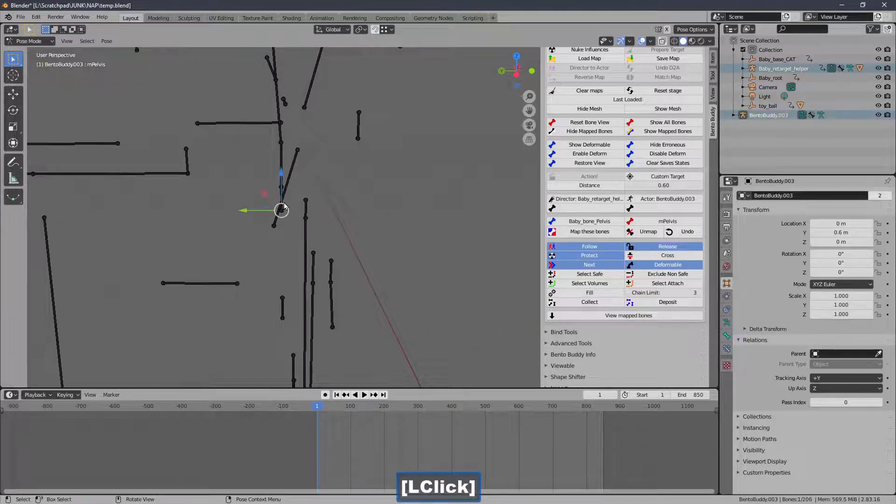
key("g")
left_click(230, 182)
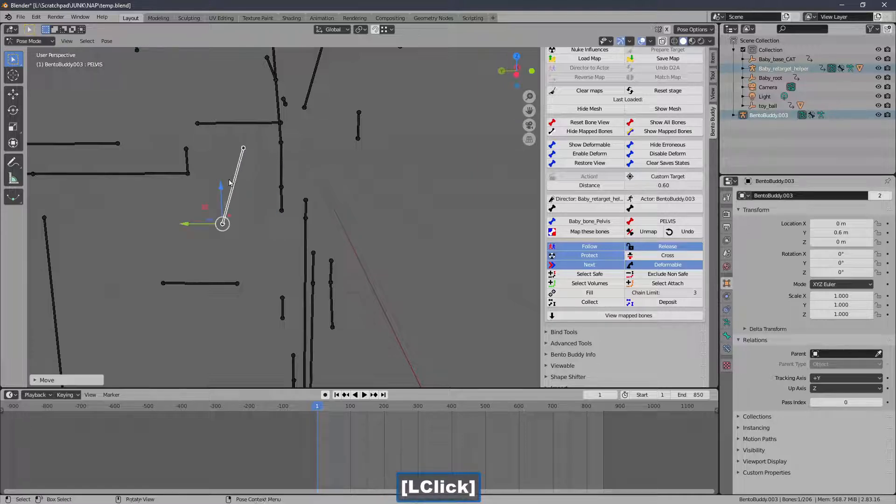
left_click(282, 209)
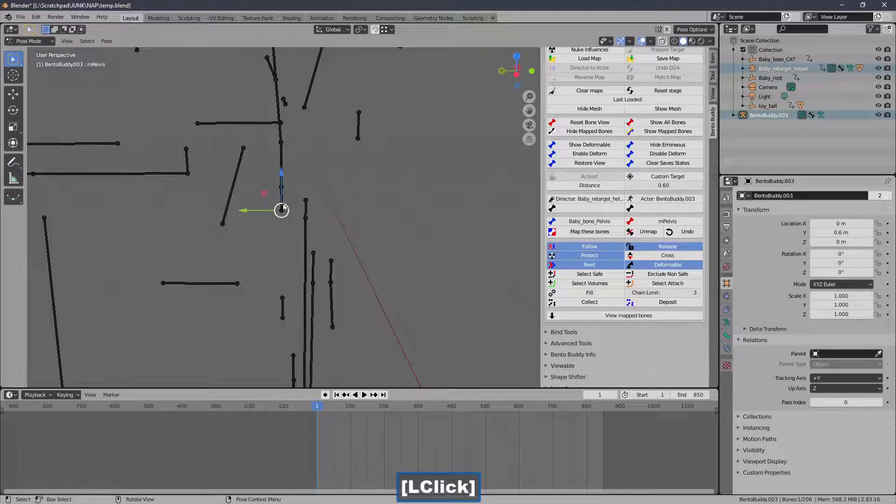
key("g")
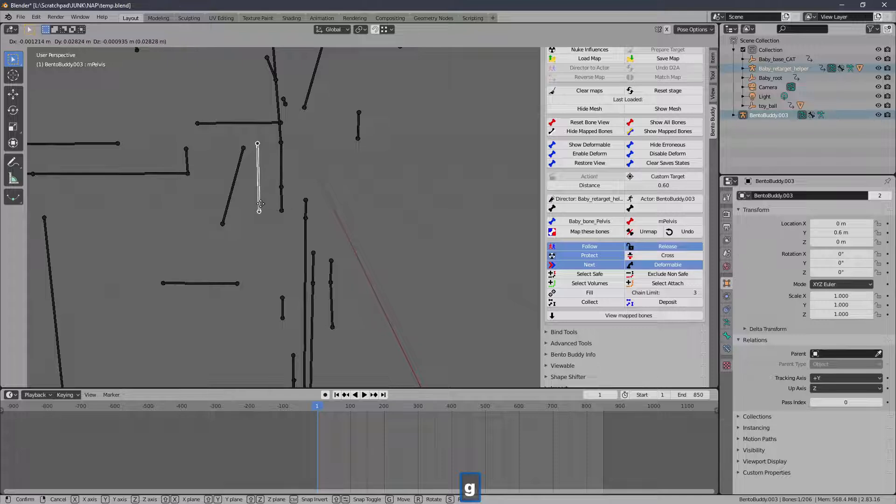
left_click(261, 208)
Move the actor's mSpine1 bone aside from the overlapping mSpine2 bone at the base of its spine
left_click(283, 203)
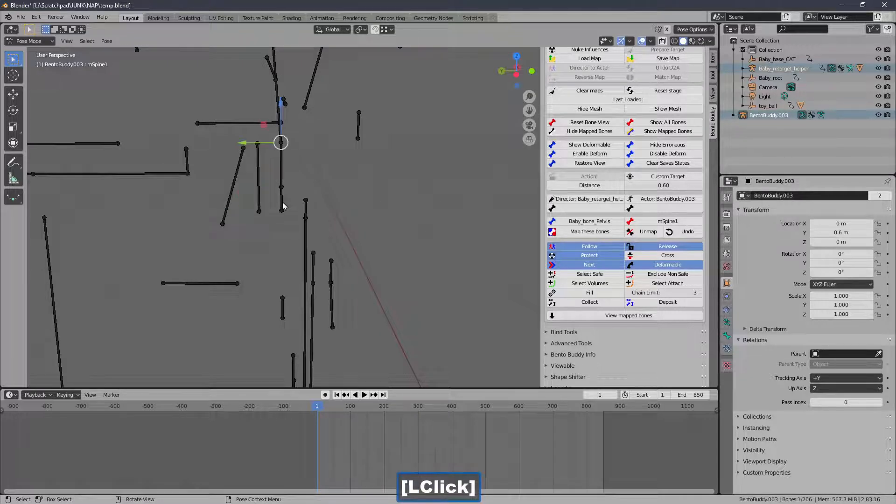
left_click(283, 203)
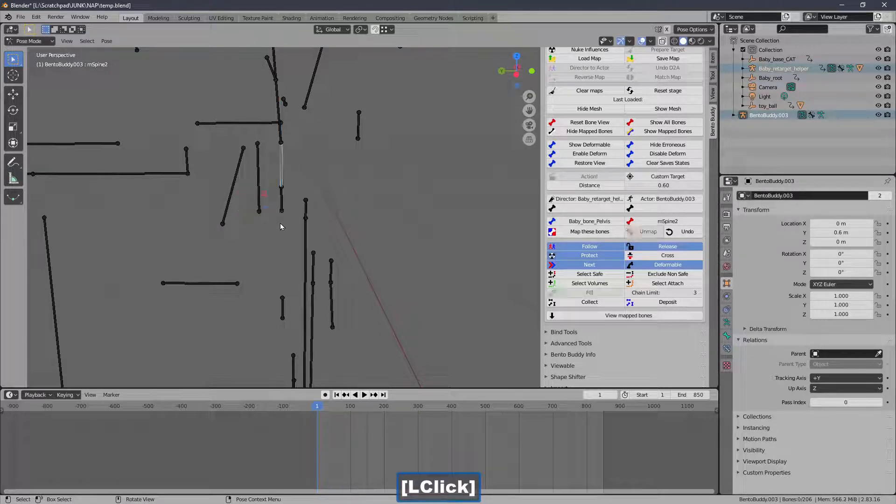
left_click(282, 206)
key("g")
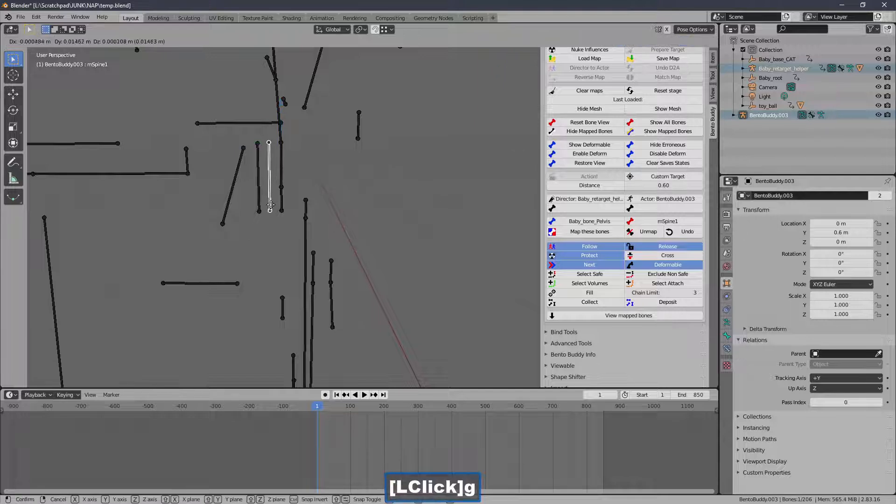
left_click(271, 206)
Map the baby rig's Baby_bone_Pelvis to the actor's mSpine1 bone and turn off the mapper's Release option
middle_click_drag(241, 204, 268, 270, "ctrl")
middle_click_drag(334, 266, 196, 223, "shift")
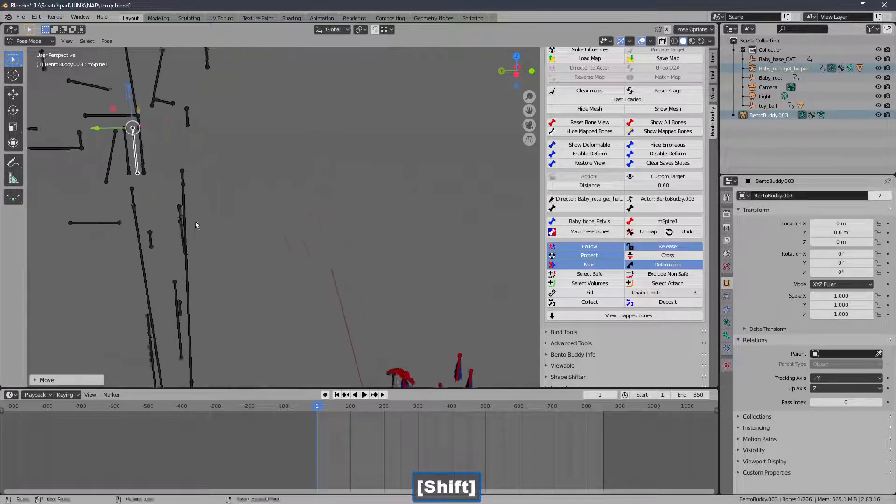
middle_click_drag(303, 233, 326, 288, "ctrl")
middle_click_drag(352, 380, 274, 192, "shift")
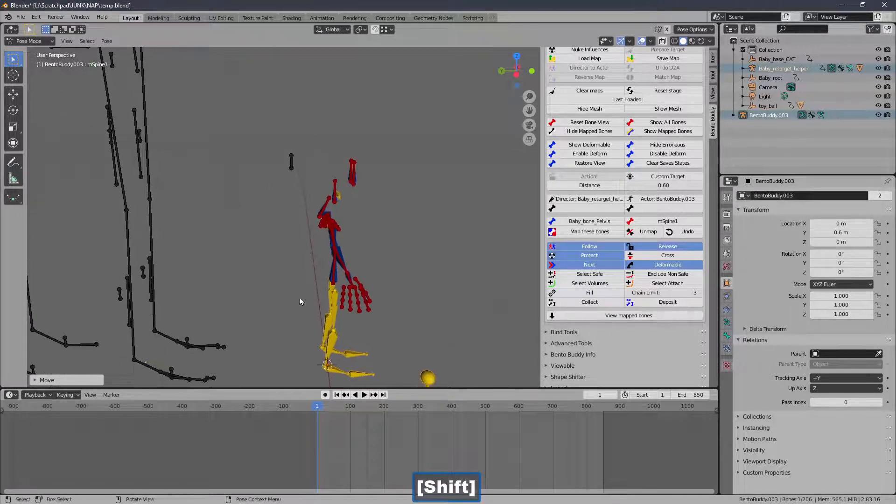
middle_click_drag(299, 298, 191, 236, "shift")
middle_click_drag(294, 259, 228, 245, "shift")
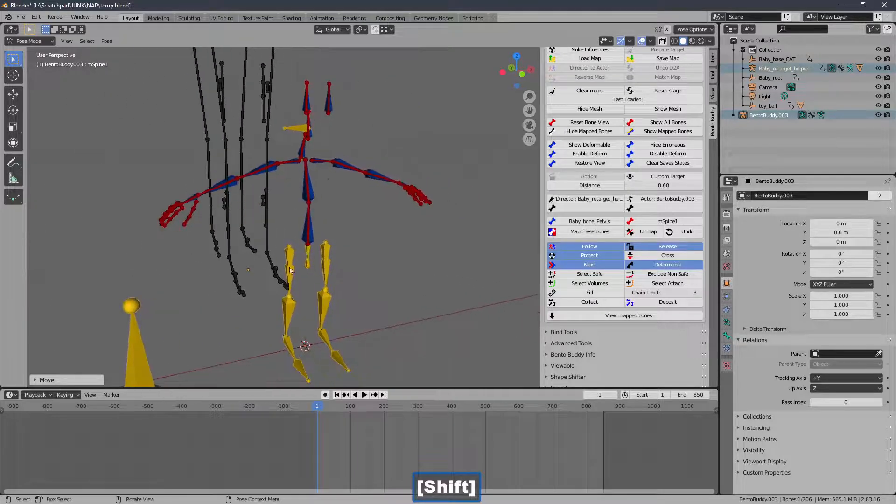
middle_click_drag(280, 280, 289, 228, "ctrl")
left_click(322, 269)
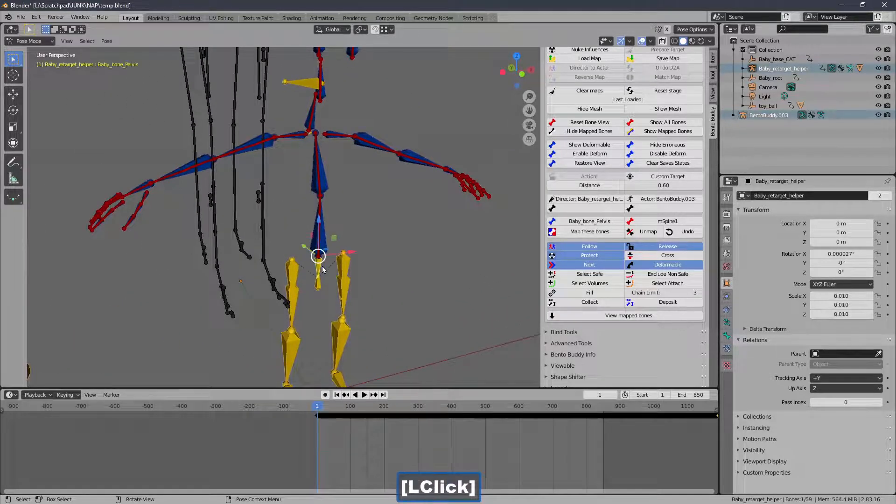
middle_click_drag(224, 145, 296, 207, "ctrl")
left_click(570, 235)
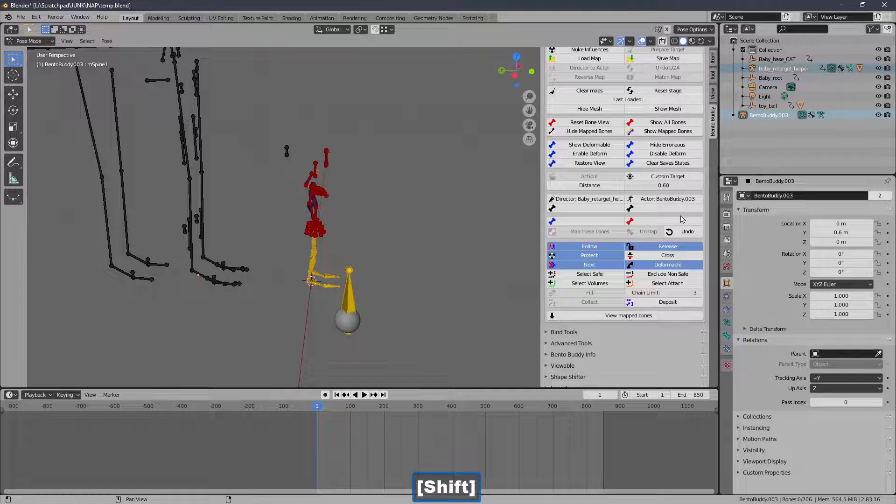
left_click(668, 248)
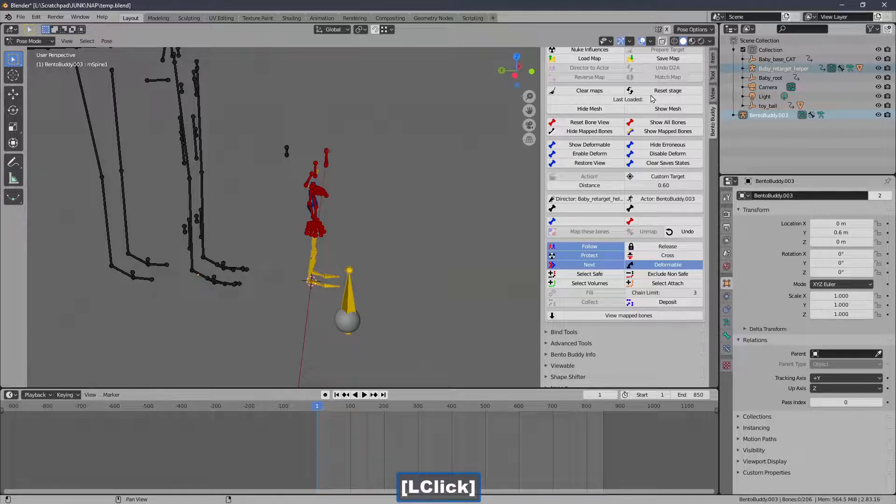
Reset the bone view, then move the separate BentoBuddy leg bones along Y toward the baby rig
left_click(606, 124)
middle_click_drag(263, 176, 208, 189, "shift")
left_click_drag(183, 113, 220, 251)
middle_click_drag(212, 212, 232, 264)
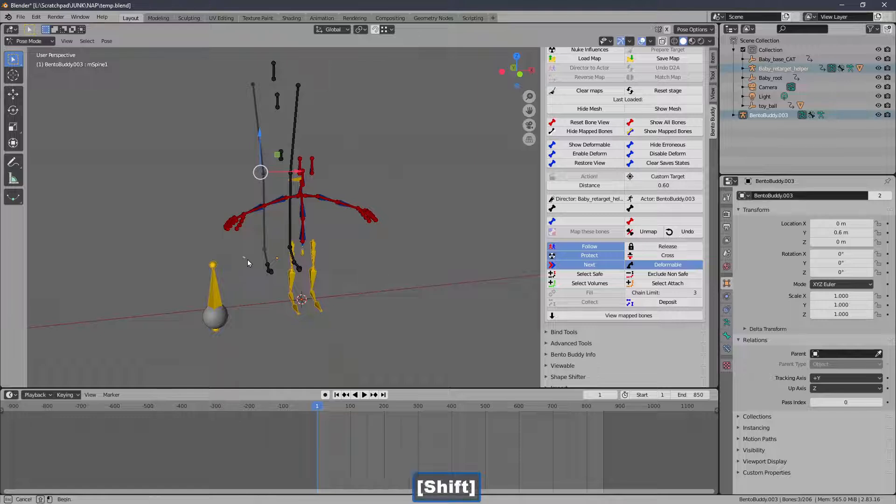
left_click_drag(247, 259, 267, 276, "shift")
middle_click_drag(267, 276, 350, 267)
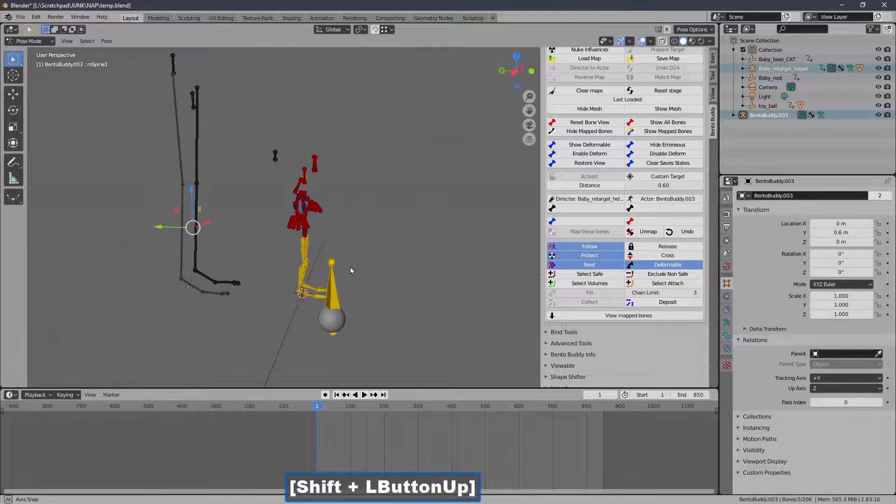
middle_click_drag(252, 296, 266, 288)
left_click_drag(251, 304, 138, 89)
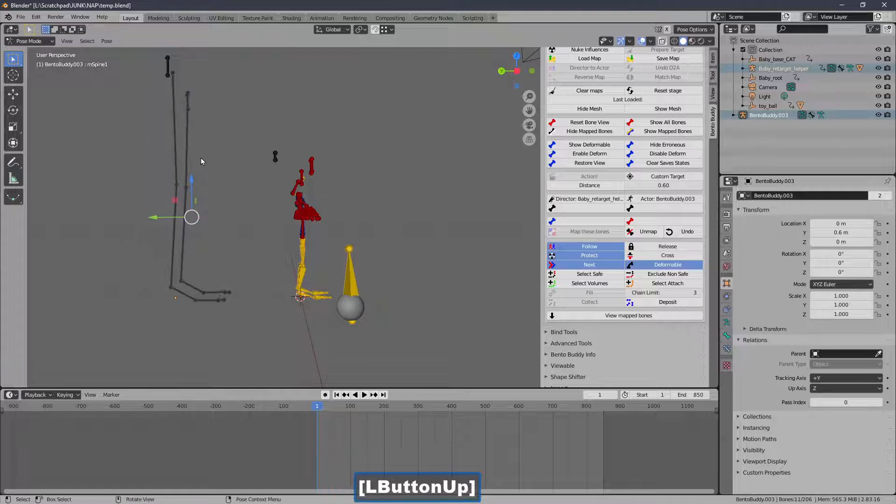
left_click_drag(153, 218, 214, 217)
Examine the foot and toe bones of both rigs up close, including mToeRight, and compare the full leg chains
middle_click_drag(310, 253, 228, 140, "shift")
middle_click_drag(280, 215, 229, 210)
middle_click_drag(230, 210, 280, 112, "ctrl")
mouse_move(280, 112)
middle_mouse_down("shift")
mouse_move(302, 146)
mouse_move(273, 108)
middle_mouse_up("shift")
middle_click_drag(273, 108, 261, 201, "ctrl")
middle_click_drag(306, 179, 335, 195, "shift")
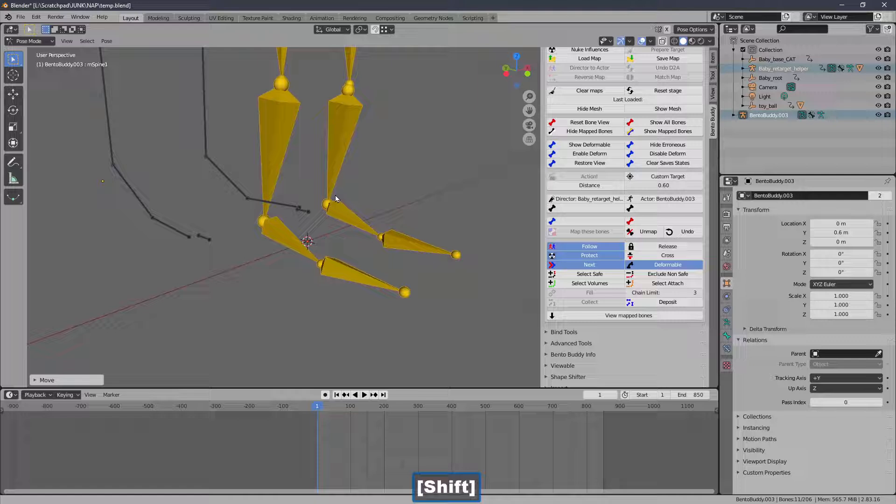
left_click(202, 238)
middle_click_drag(202, 237, 245, 301, "shift")
middle_click_drag(244, 159, 219, 249, "ctrl")
middle_click_drag(244, 195, 190, 293)
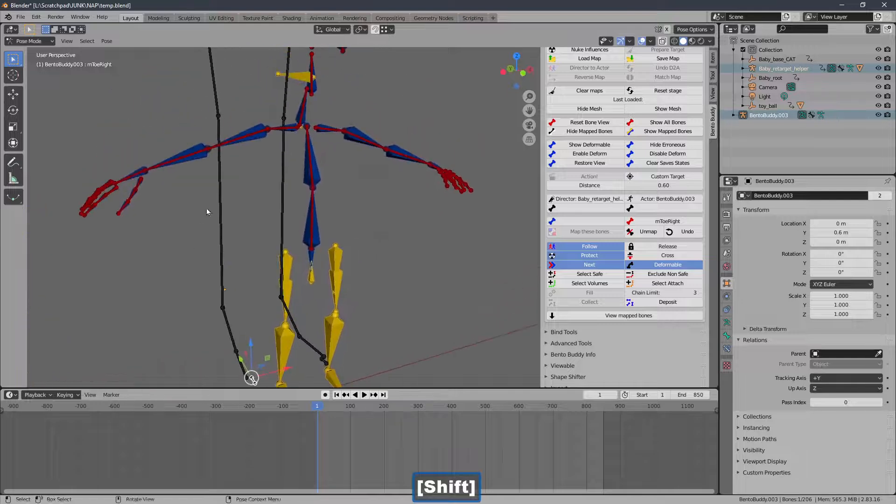
Move the mHipRight bone outward, clear of the baby rig and the other leg bones
middle_click_drag(206, 211, 202, 154, "ctrl")
left_click(220, 114)
middle_click_drag(221, 114, 219, 136, "ctrl")
key("g")
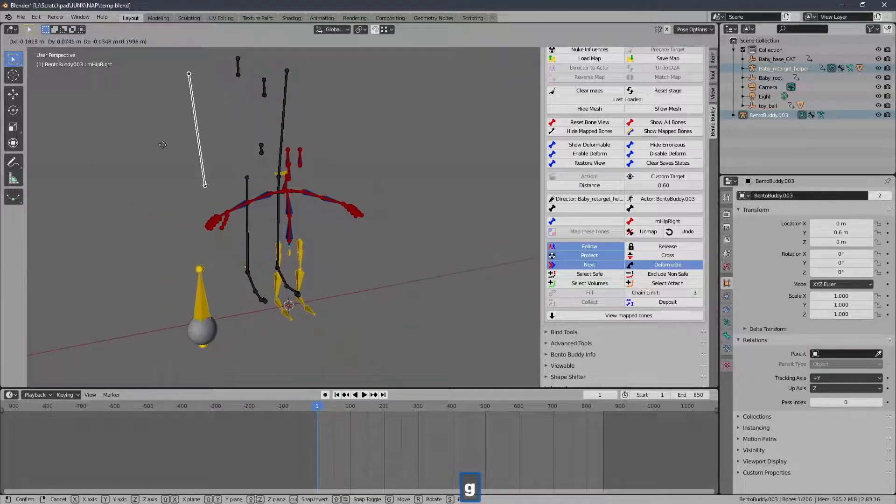
left_click(167, 148)
Check the baby rig's right thigh bone with a trial rotation and map Baby_bone_R_femur to mHipRight
middle_click_drag(231, 205, 251, 154, "shift")
left_click(261, 158)
key("r")
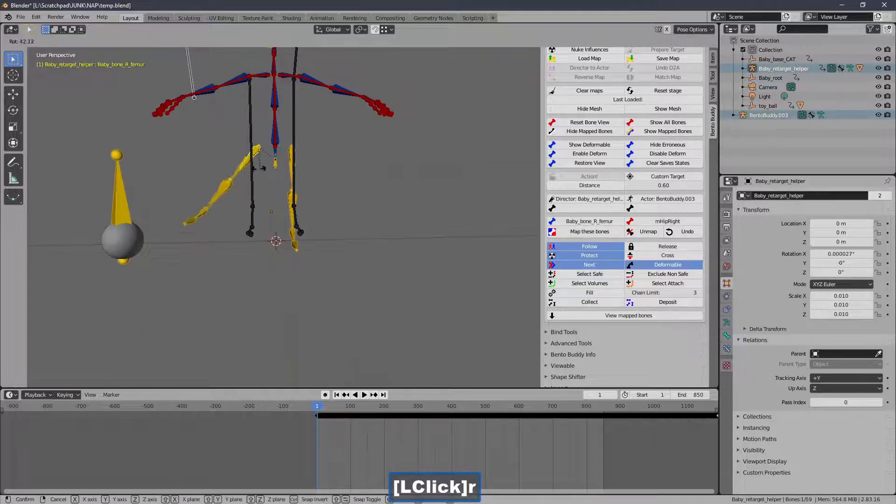
right_click(272, 171)
middle_click_drag(229, 123, 226, 161, "shift")
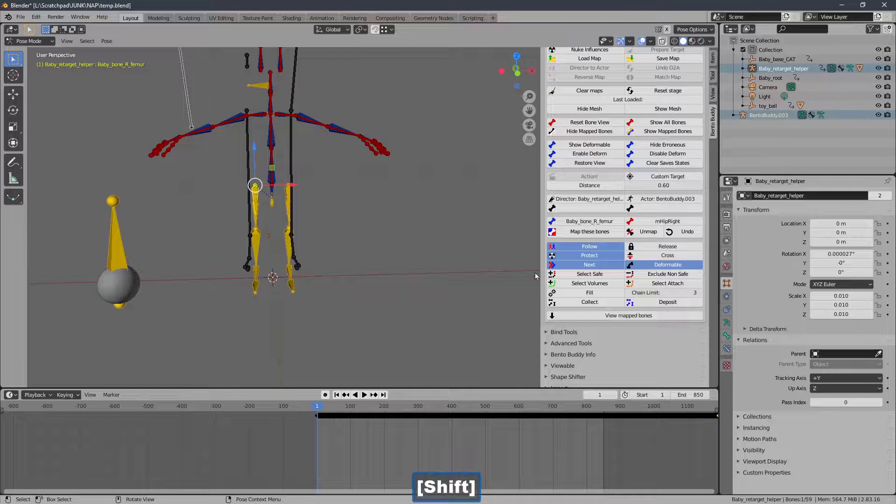
left_click(590, 232)
Enable the Release option and move all remaining separate leg bones along Y closer to the baby rig
middle_click_drag(364, 204, 399, 261)
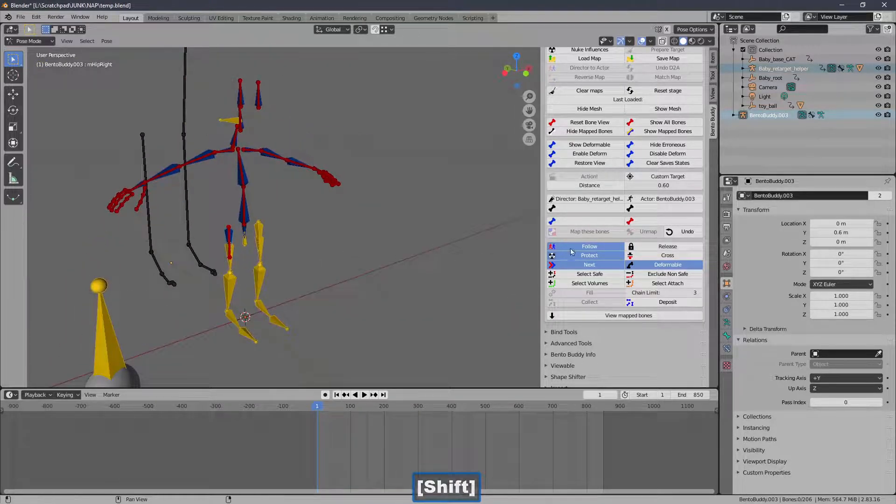
left_click(652, 251)
middle_click_drag(341, 237, 200, 157)
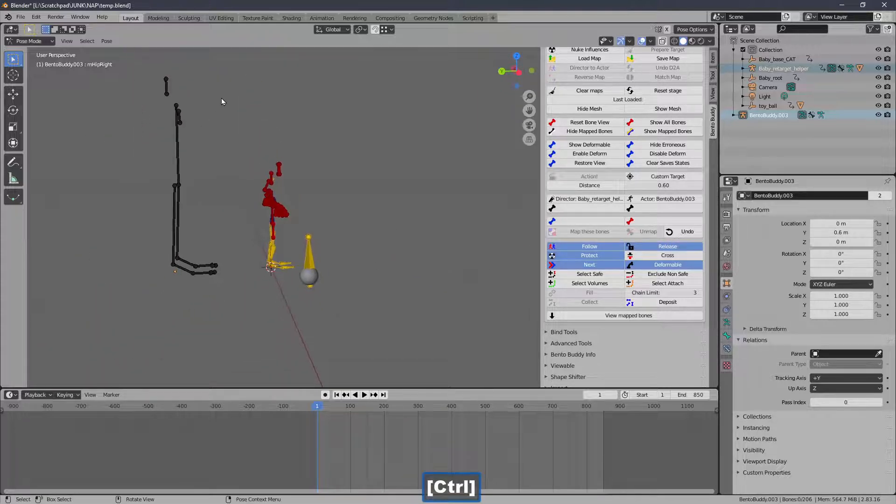
left_click_drag(238, 105, 127, 299)
mouse_move(130, 110)
middle_mouse_down("shift")
mouse_move(133, 137)
mouse_move(140, 115)
middle_mouse_up("shift")
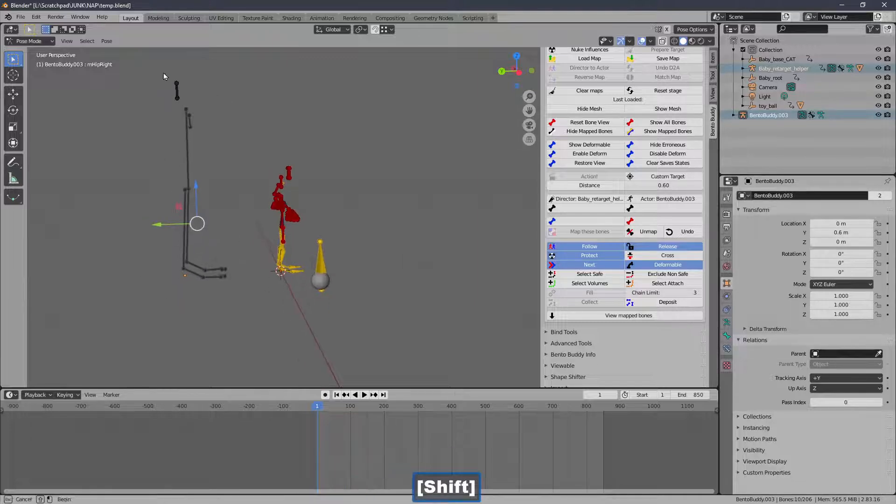
left_click_drag(148, 61, 179, 255, "shift")
left_click_drag(162, 213, 218, 224)
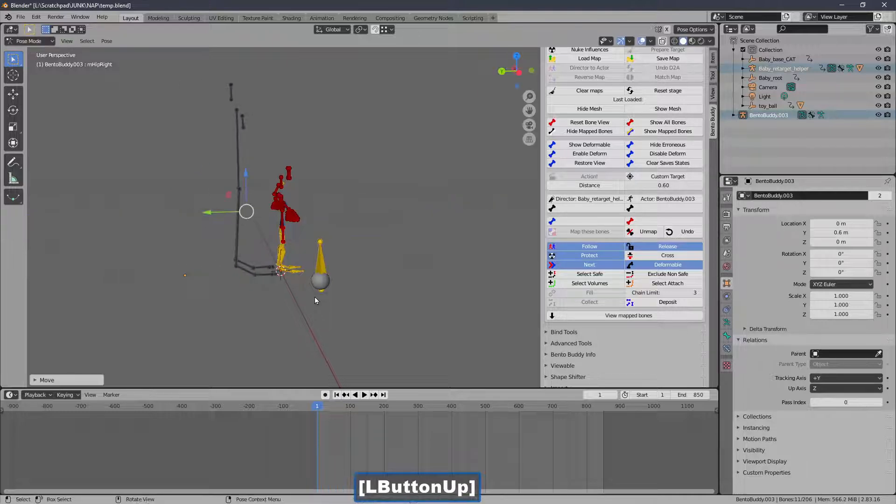
Map Baby_bone_L_femur to mHipLeft after checking the thigh bone with a trial rotation
middle_click_drag(280, 301, 254, 278, "shift")
middle_click_drag(254, 277, 161, 275)
middle_click_drag(273, 263, 310, 164, "shift")
left_click(295, 111)
mouse_move(294, 112)
middle_mouse_down("shift")
mouse_move(263, 97)
mouse_move(284, 179)
mouse_move(284, 104)
middle_mouse_up("shift")
left_click(262, 97)
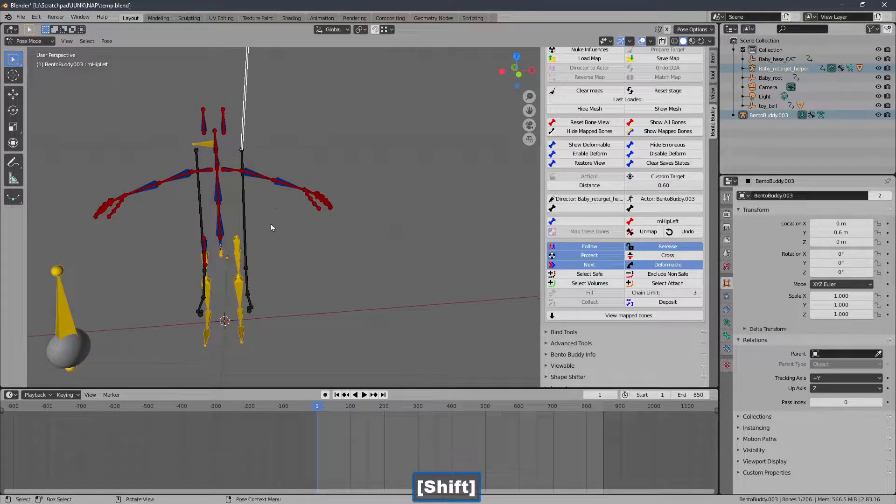
middle_click_drag(271, 224, 245, 220, "shift")
left_click(246, 219, "shift")
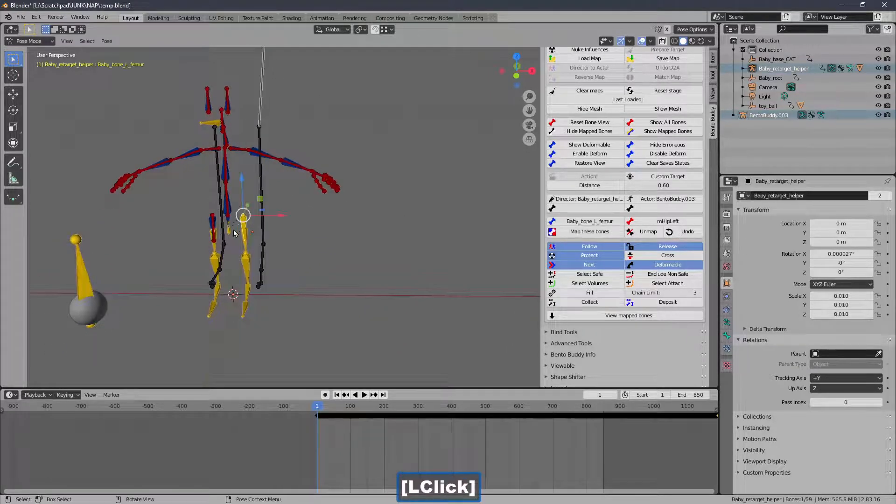
key("r")
right_click(305, 226)
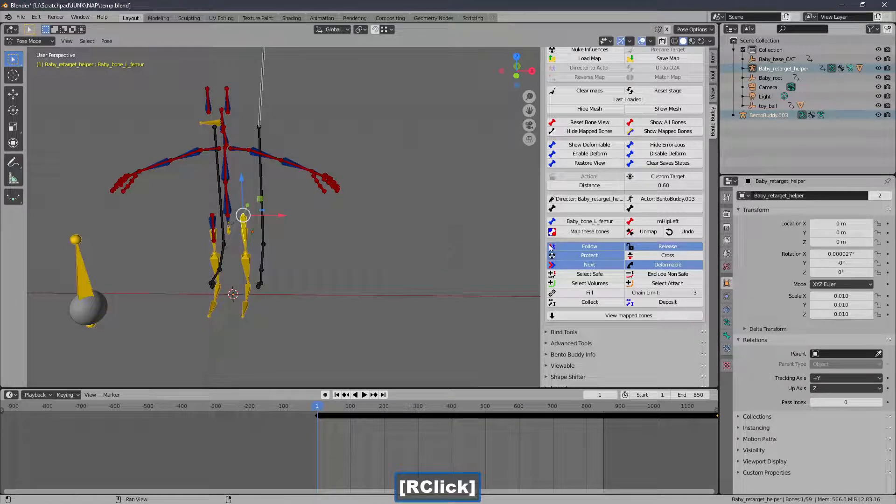
left_click(578, 236)
Test-rotate the left leg joint and shin bones, and map Baby_bone_L_tibia to mKneeLeft
middle_click_drag(245, 260, 240, 239, "ctrl")
left_click(237, 237)
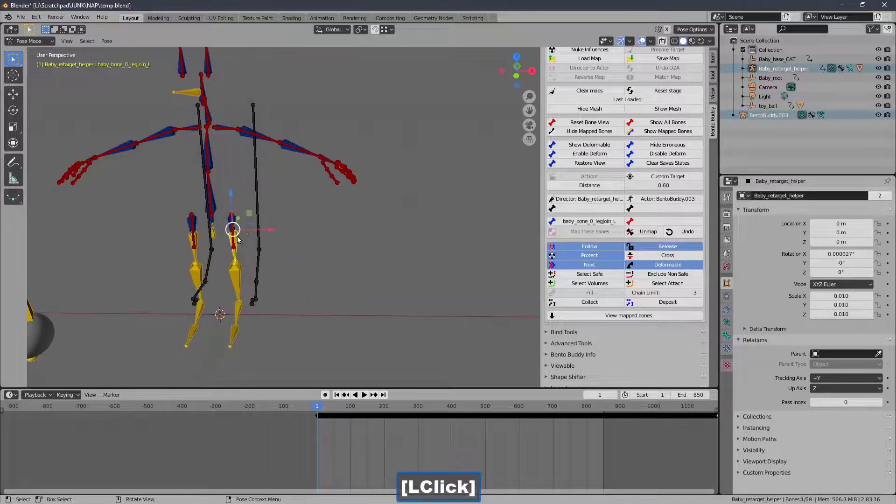
key("r")
right_click(269, 212)
left_click(258, 167)
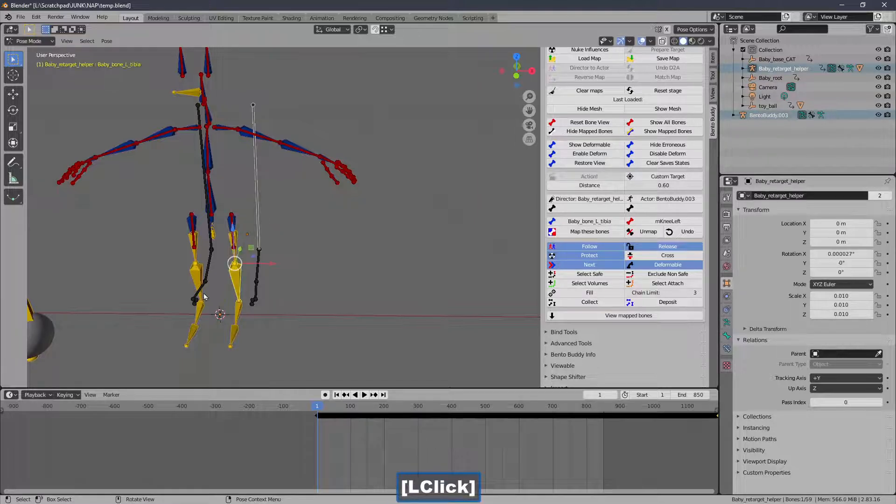
key("r")
right_click(232, 285)
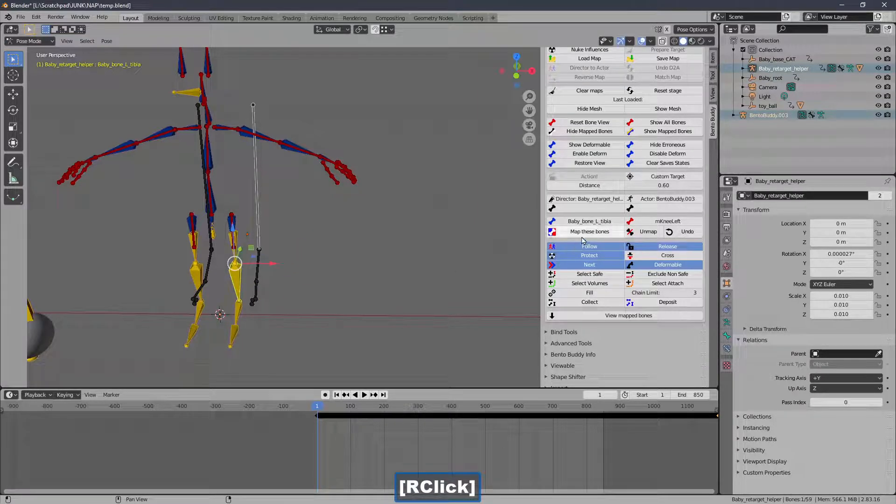
left_click(467, 254)
Map the baby rig's Baby_bone_L_foot to the mAnkleLeft bone
left_click(260, 266)
middle_click_drag(265, 269, 280, 231, "shift")
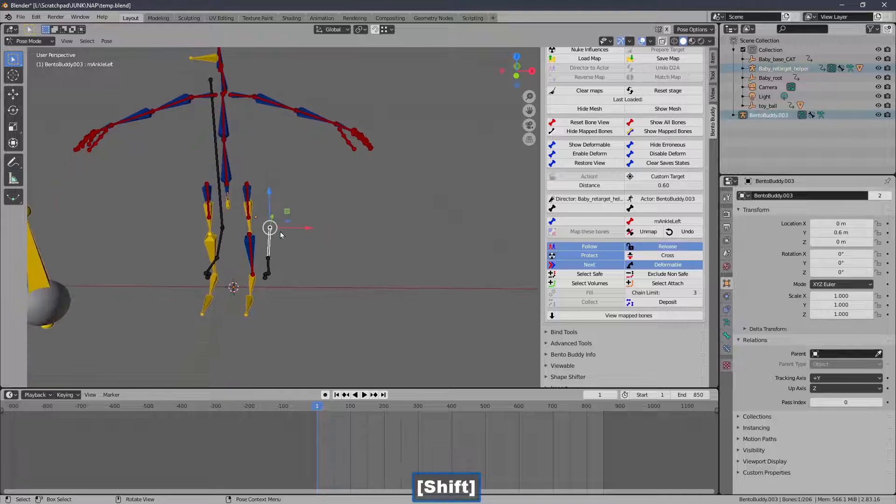
left_click(253, 280)
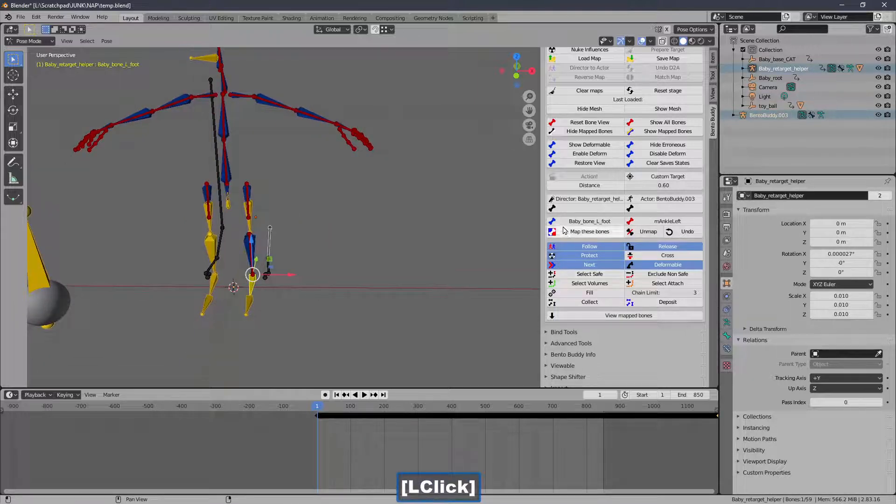
left_click(583, 231)
Map the baby rig's Baby_bone_L_toes to the mFootLeft bone
middle_click_drag(262, 294, 275, 261, "shift")
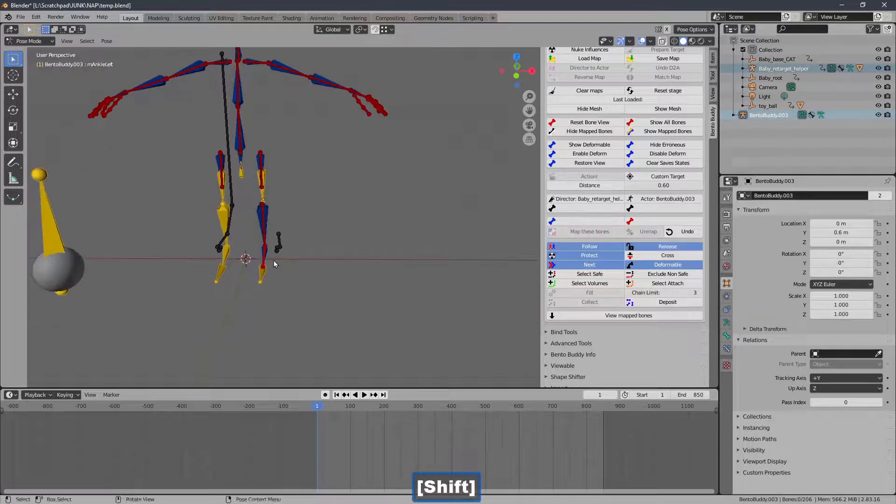
left_click(262, 278)
left_click(281, 241)
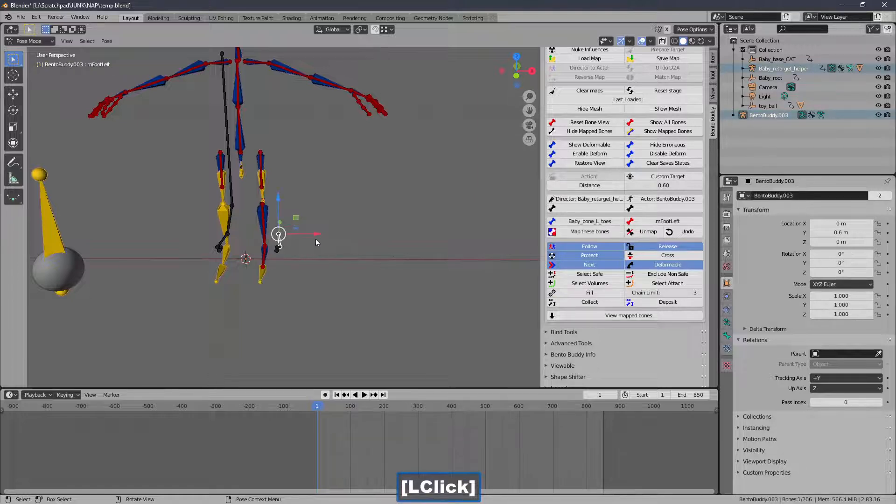
left_click(589, 231)
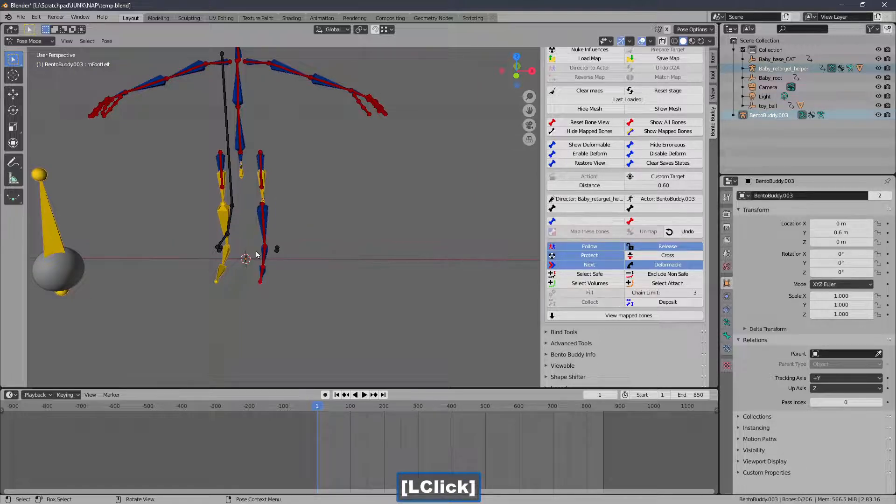
Test-rotate the right leg joint bone, and map Baby_bone_R_tibia to mKneeRight
middle_click_drag(278, 252, 338, 240)
left_click(190, 204)
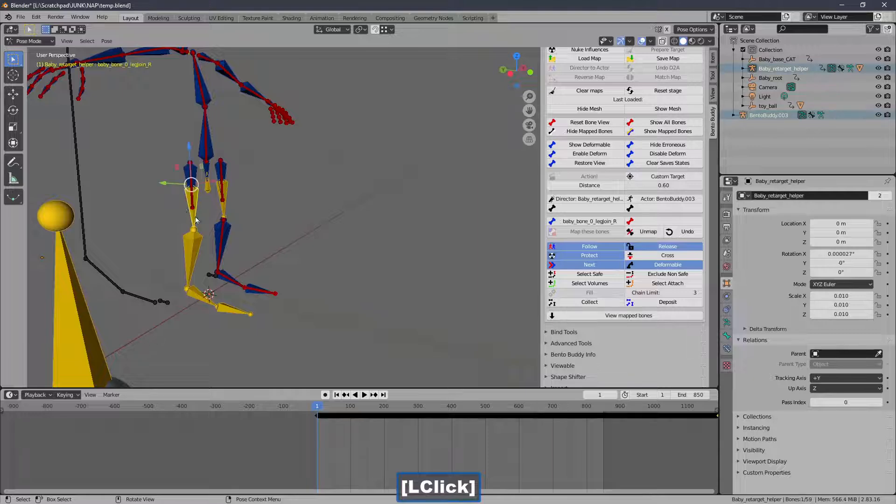
key("r")
right_click(180, 222)
left_click(195, 248)
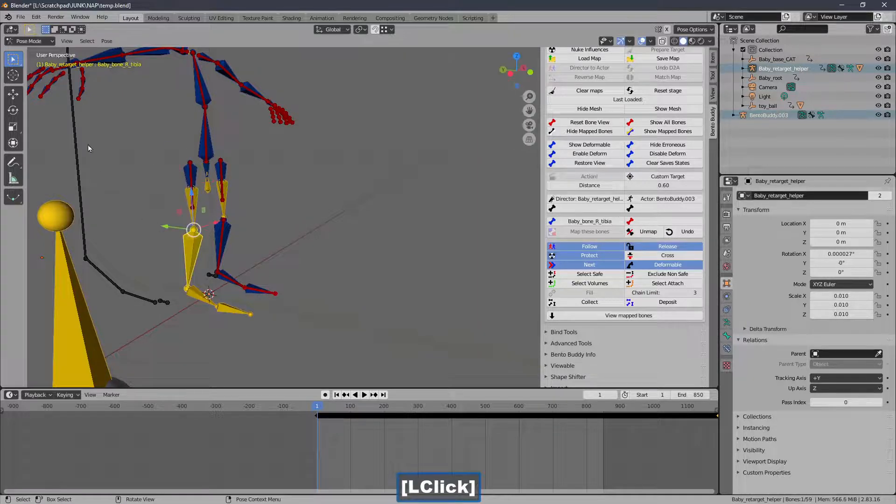
left_click(71, 134)
mouse_move(135, 135)
middle_mouse_down("ctrl")
mouse_move(135, 171)
mouse_move(136, 123)
middle_mouse_up("ctrl")
left_click(567, 234)
Map the baby rig's Baby_bone_R_foot to the mAnkleRight bone
middle_click_drag(327, 232, 415, 229, "shift")
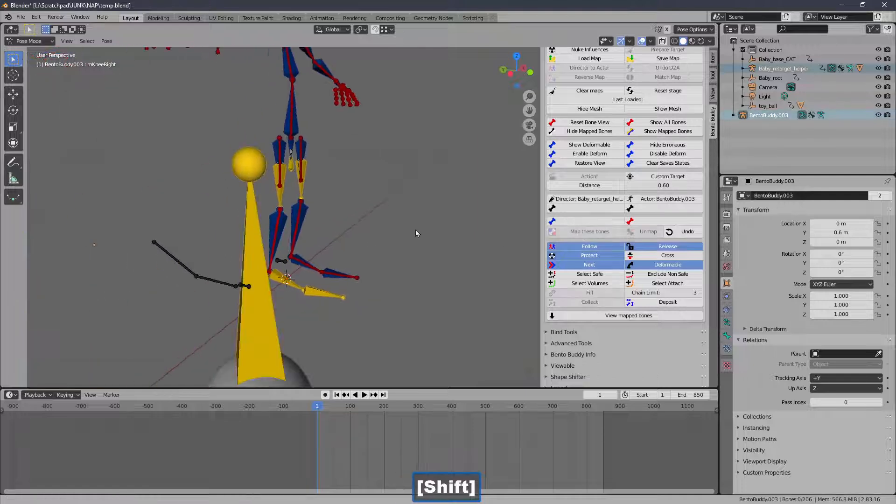
middle_click_drag(322, 293, 296, 301)
left_click(269, 283)
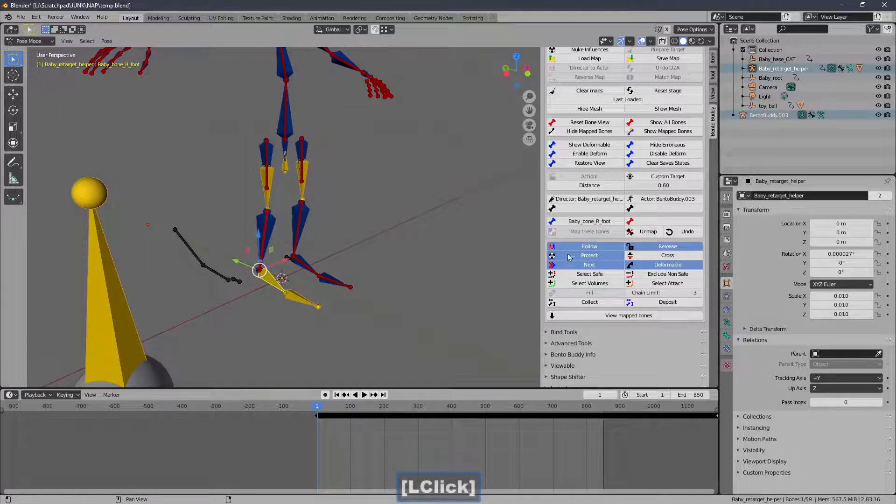
left_click(194, 252)
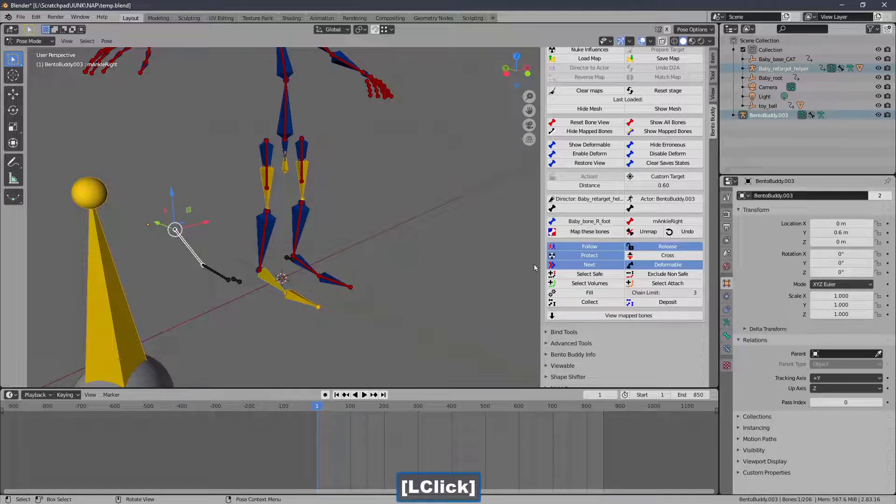
left_click(583, 231)
Map the baby rig's Baby_bone_R_toes to the mFootRight bone
left_click(218, 276)
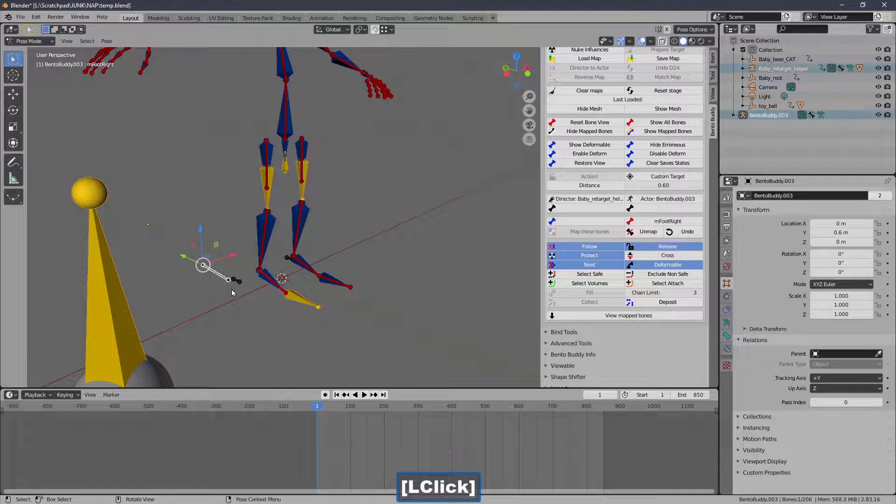
left_click(297, 302)
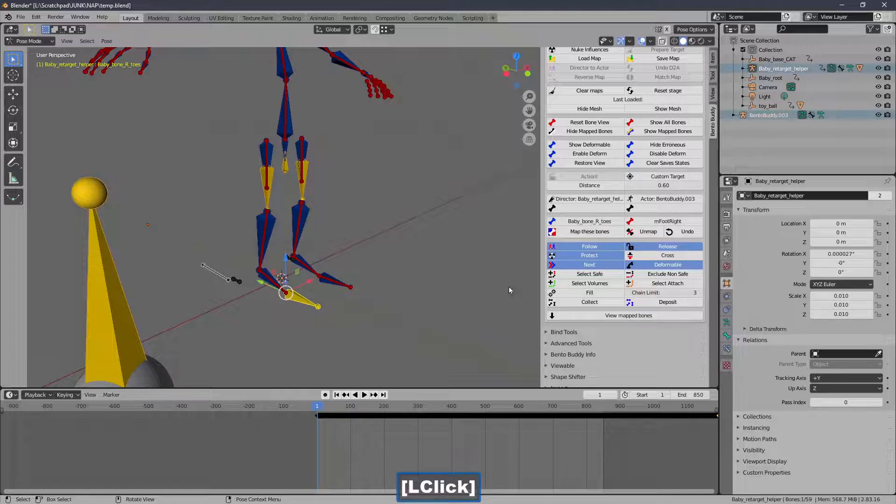
left_click(564, 234)
Select BALL_BONE and save the bone map over the existing temp.bbm file
middle_click_drag(332, 210, 311, 261, "ctrl")
mouse_move(314, 238)
middle_mouse_down("shift")
mouse_move(332, 232)
mouse_move(343, 245)
mouse_move(321, 241)
mouse_move(331, 236)
middle_mouse_up("shift")
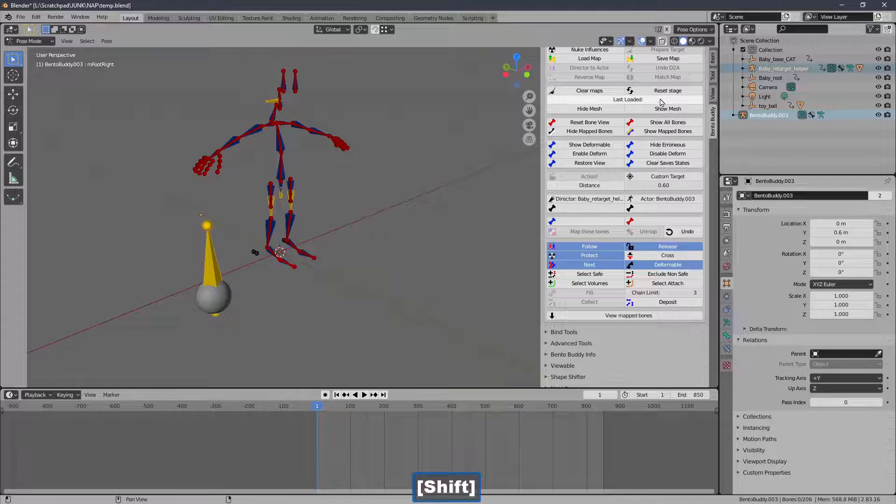
left_click(210, 275)
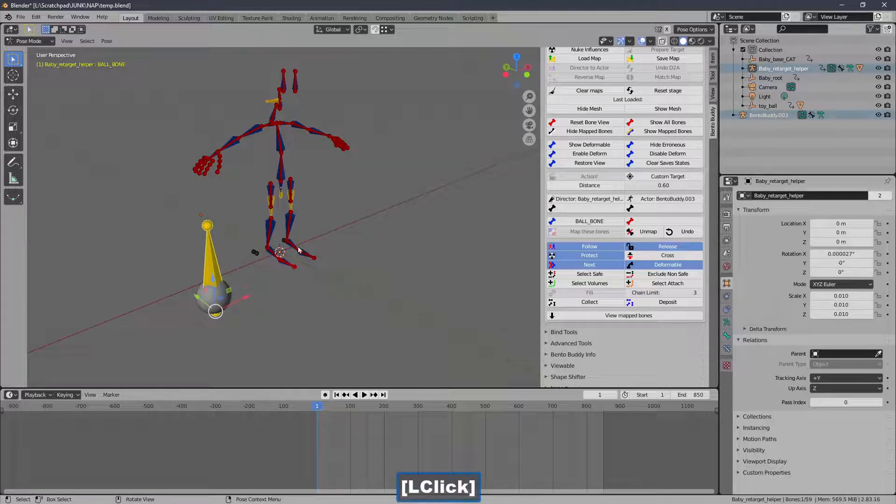
left_click(648, 59)
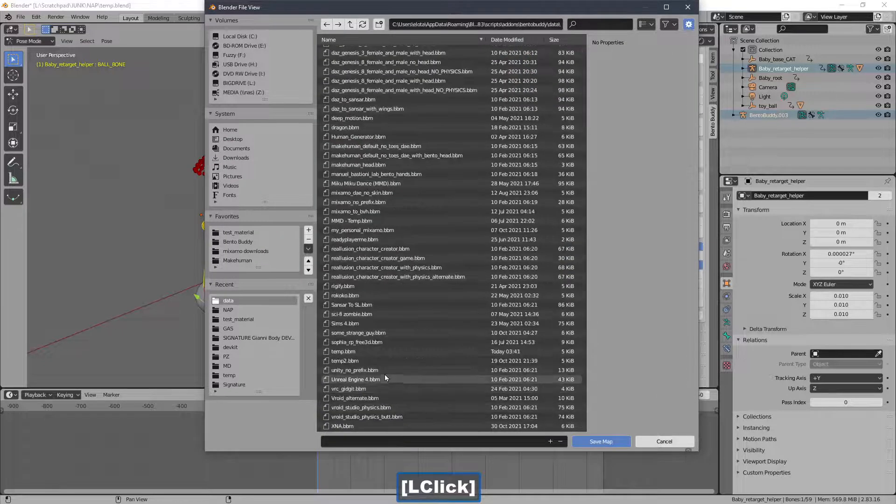
left_click(378, 351)
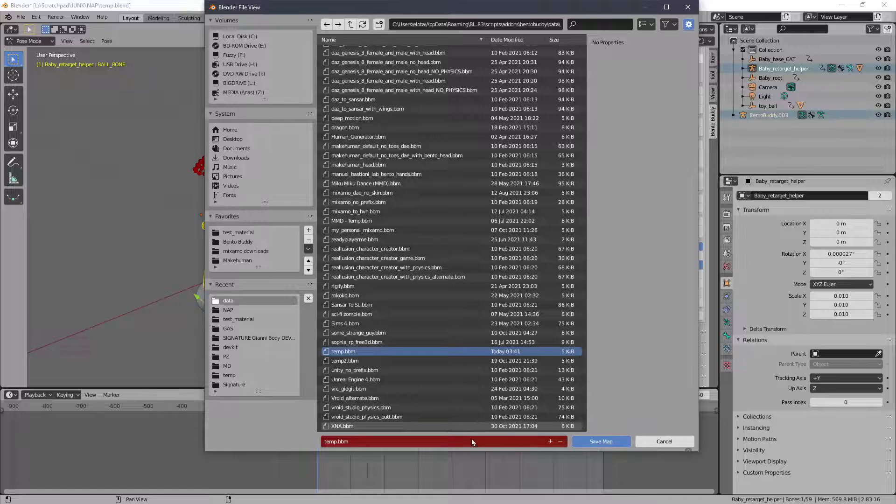
left_click(587, 442)
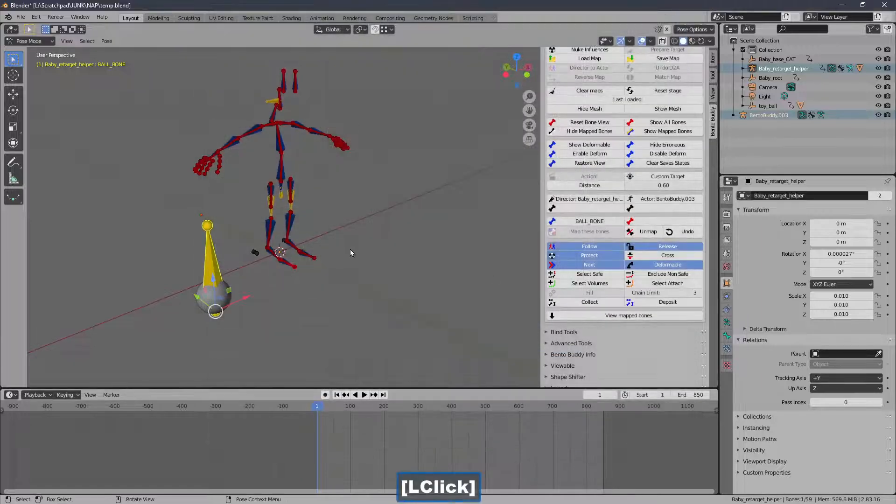
Show all bones of the actor skeleton, including the unmapped ones, and examine its tail area
middle_click_drag(351, 252, 392, 241, "shift")
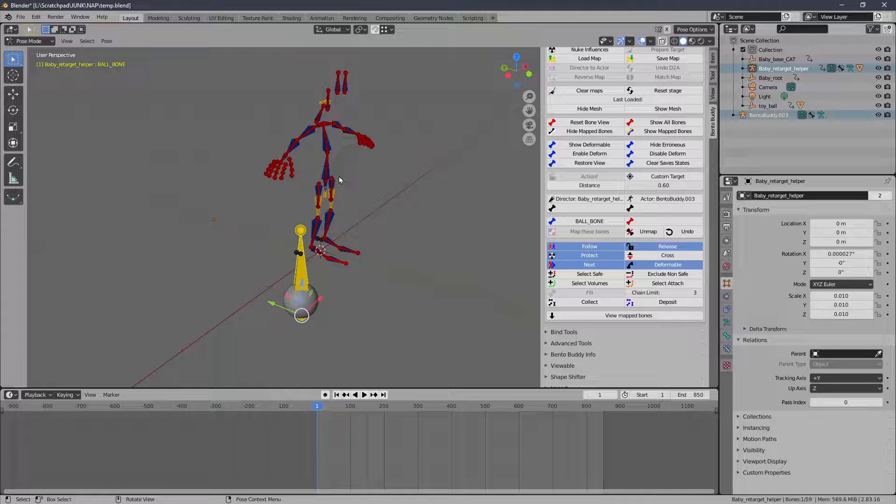
middle_click_drag(302, 188, 291, 172)
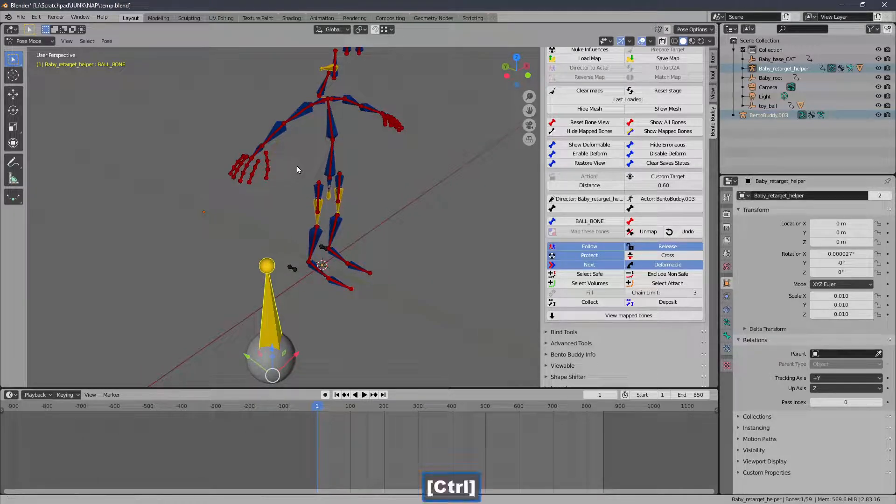
middle_click_drag(296, 166, 331, 179, "ctrl")
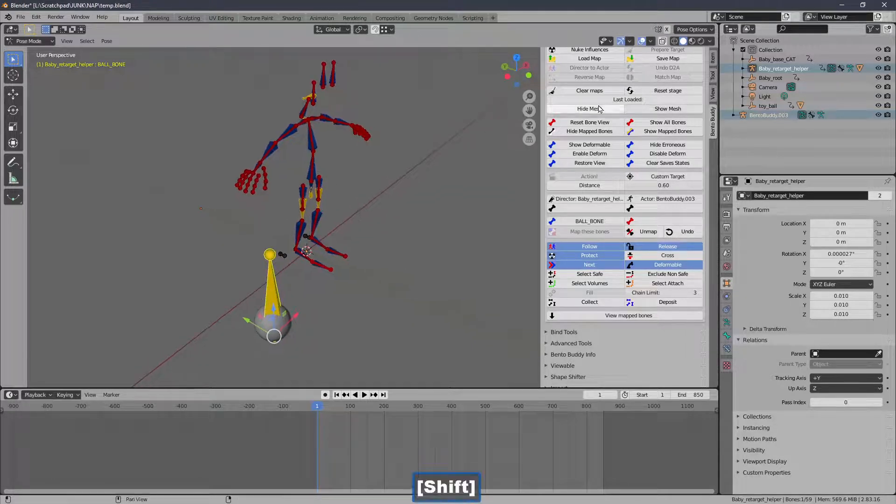
left_click(643, 127)
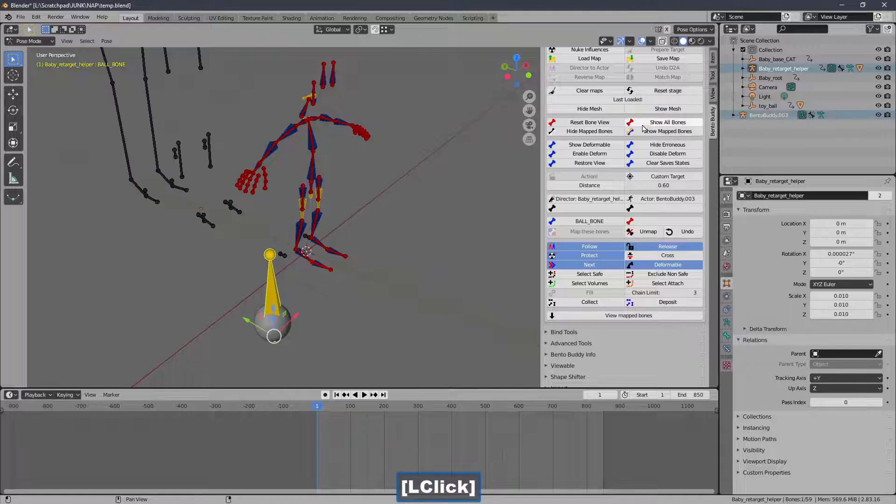
middle_click_drag(380, 149, 207, 142)
middle_click_drag(208, 141, 302, 194, "shift")
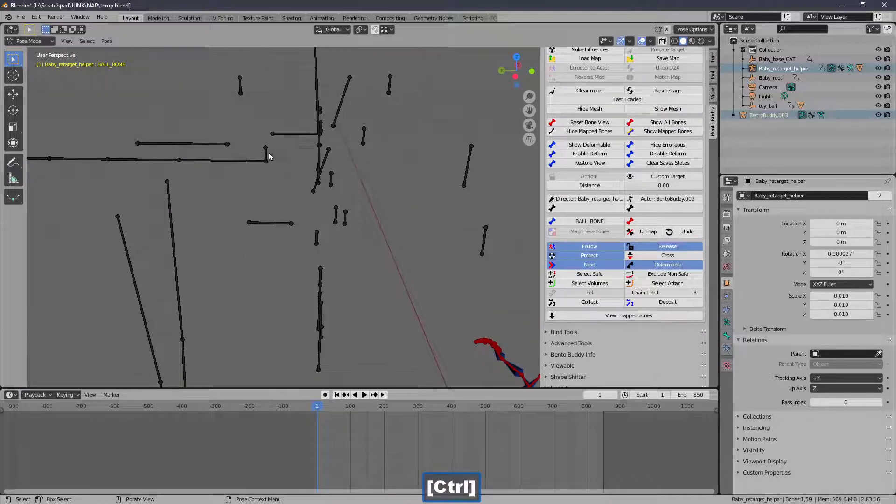
Test-rotate the actor's Tail Base bone, and map the baby rig's BALL_BONE to it
left_click(266, 156)
key("r")
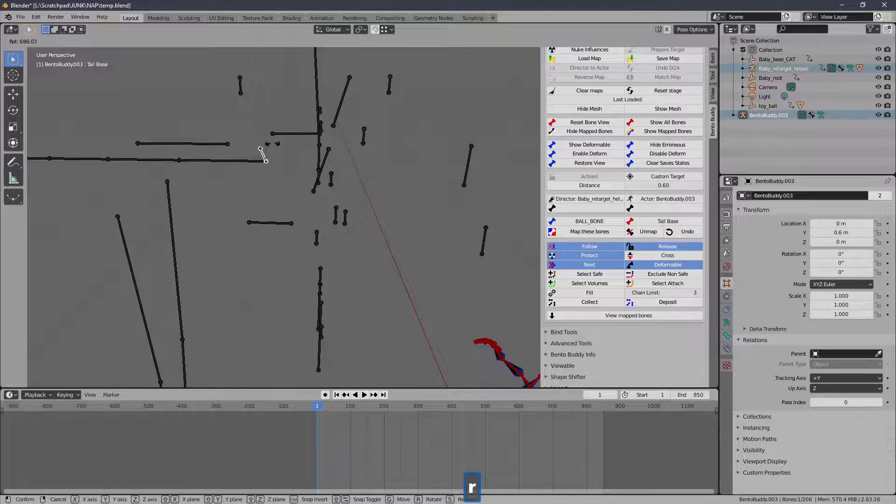
right_click(276, 145)
middle_click_drag(312, 145, 319, 241, "ctrl")
middle_click_drag(319, 241, 248, 147, "shift")
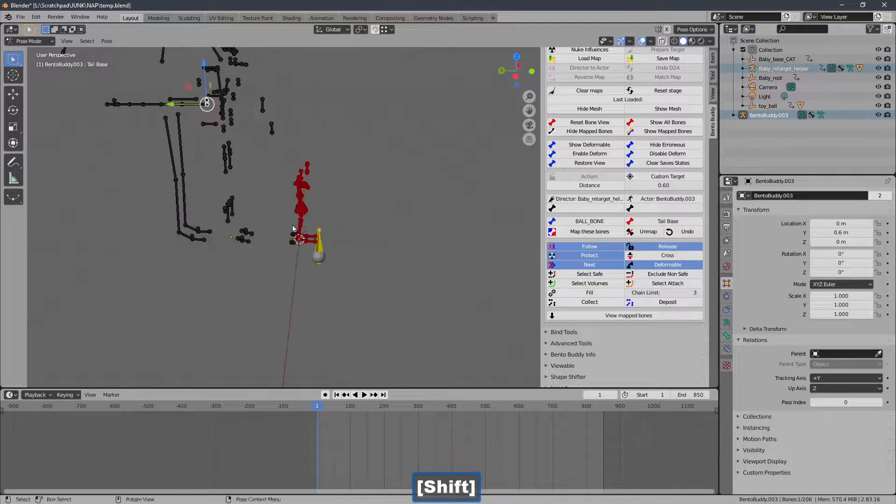
middle_click_drag(293, 228, 254, 181)
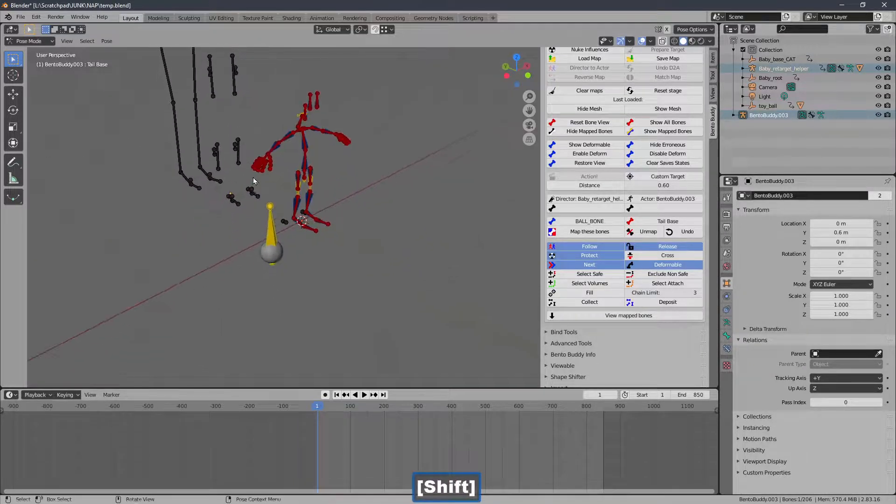
left_click(270, 242)
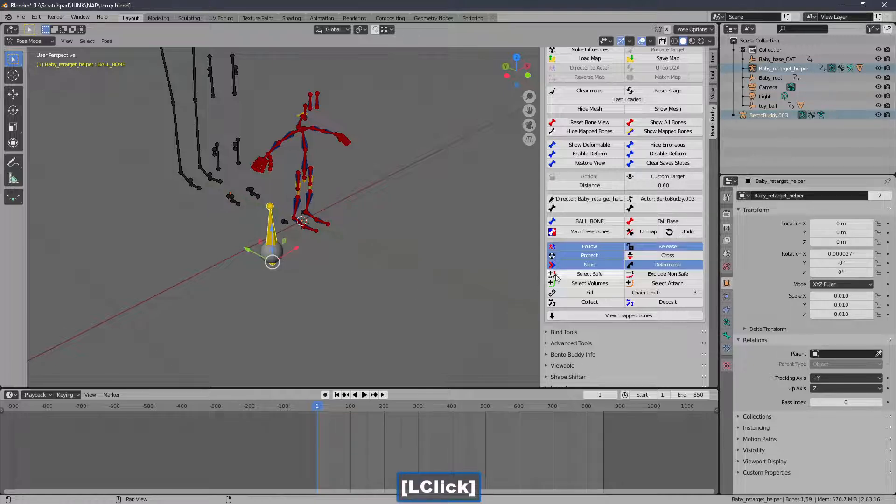
left_click(573, 233)
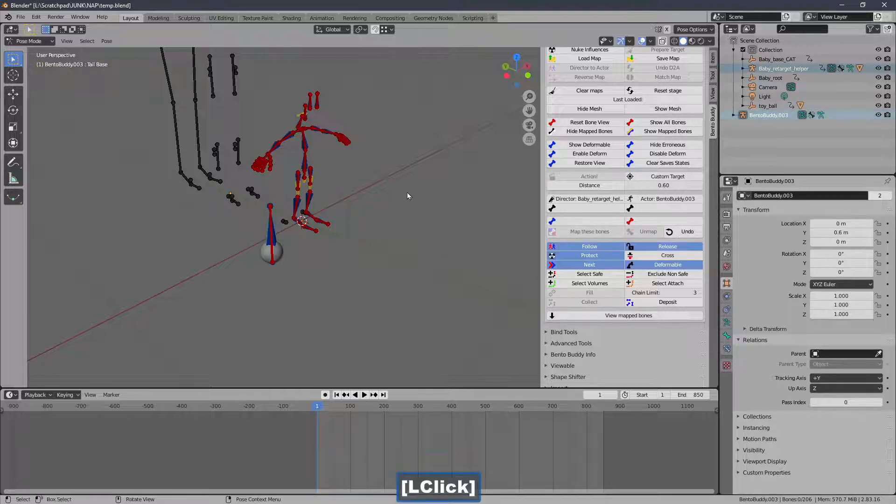
Inspect the mapped rigs and reset the mapping stage
middle_click_drag(376, 148, 372, 187, "ctrl")
mouse_move(372, 187)
middle_mouse_down("shift")
mouse_move(371, 224)
mouse_move(363, 205)
mouse_move(379, 199)
middle_mouse_up("shift")
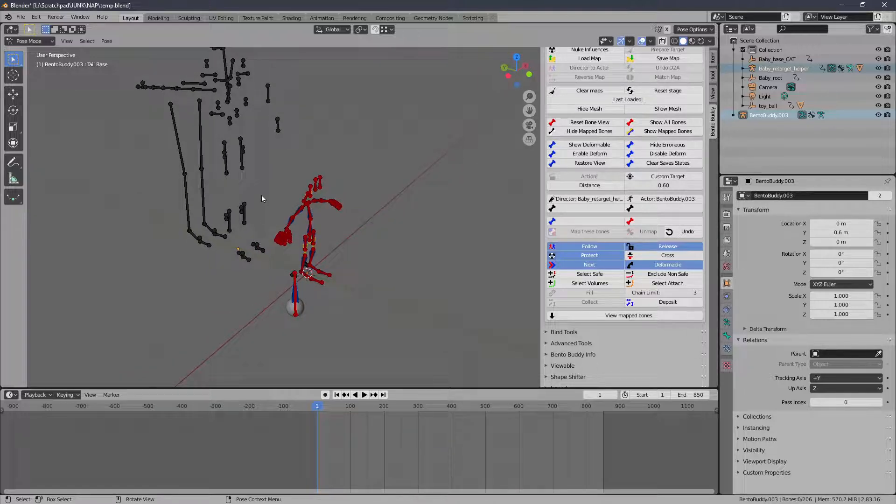
middle_click_drag(261, 199, 340, 187, "shift")
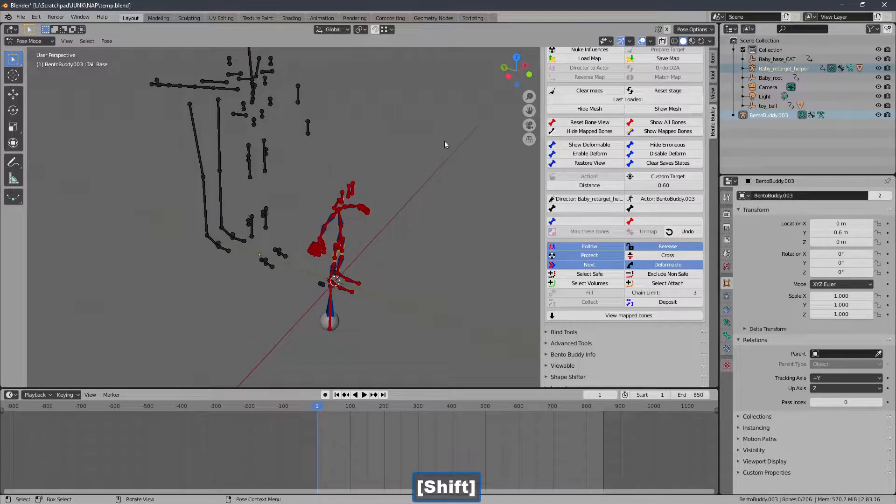
middle_click_drag(434, 157, 430, 164, "shift")
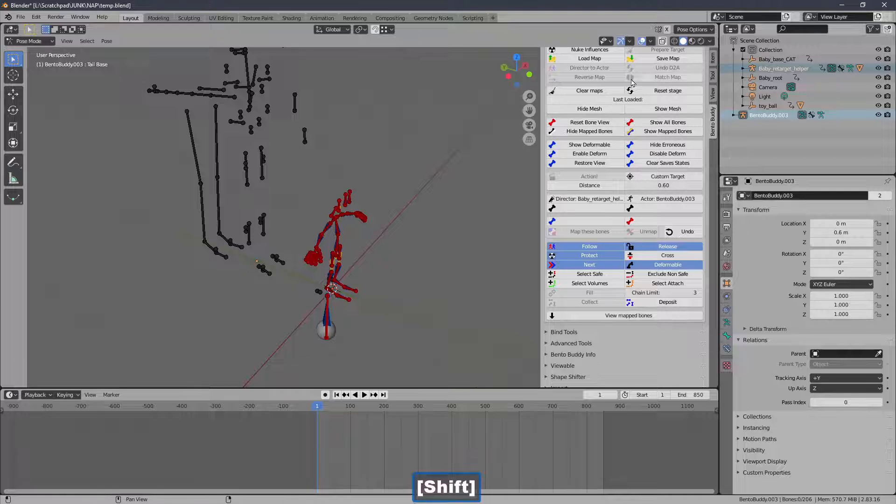
left_click(691, 94)
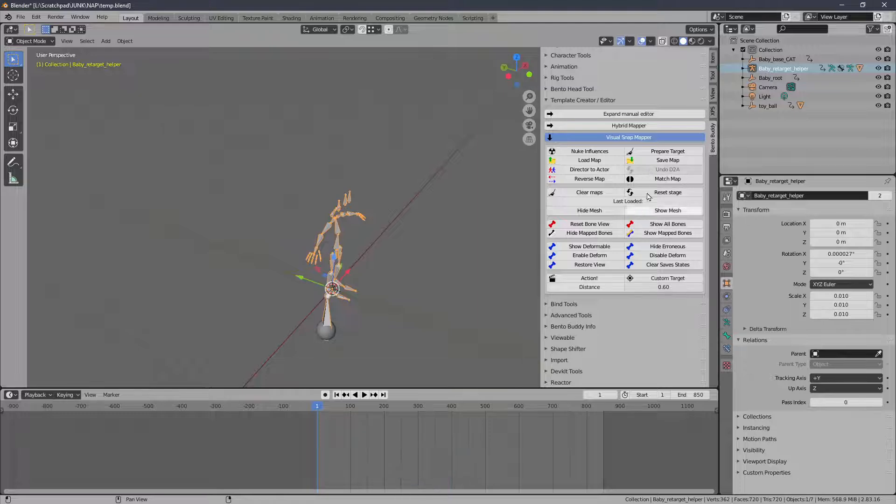
Save the bone map over the existing temp.bbm file
left_click(668, 160)
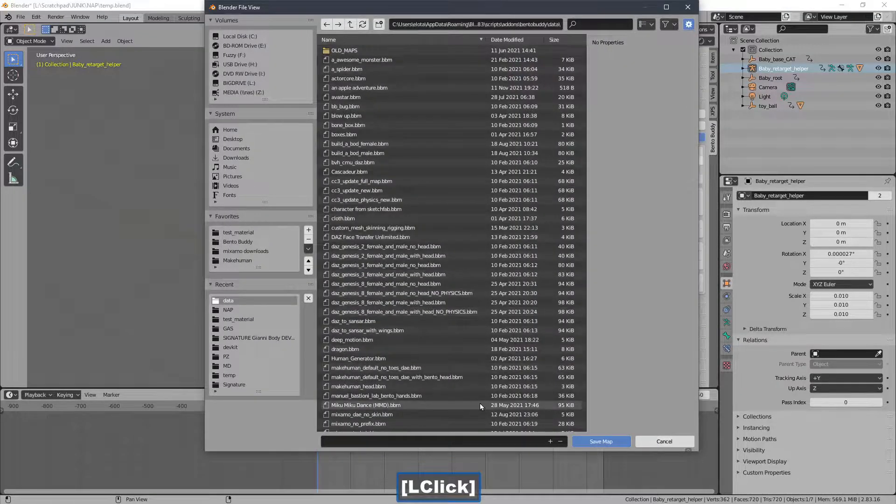
left_click(583, 403)
left_click(410, 352)
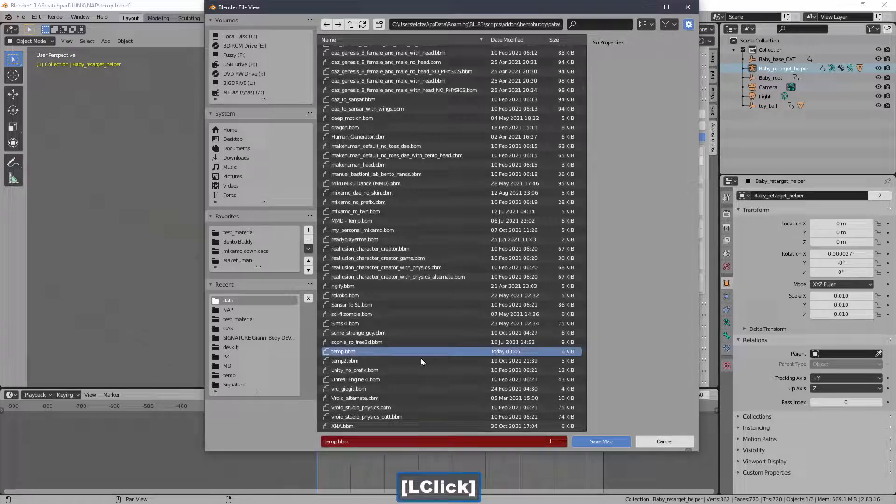
left_click(582, 442)
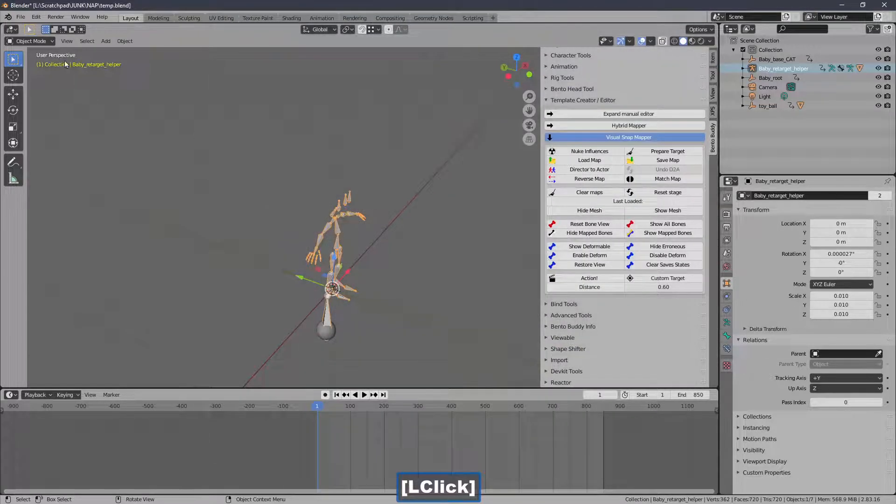
Show the baby's mesh and save the Blender scene
left_click(23, 21)
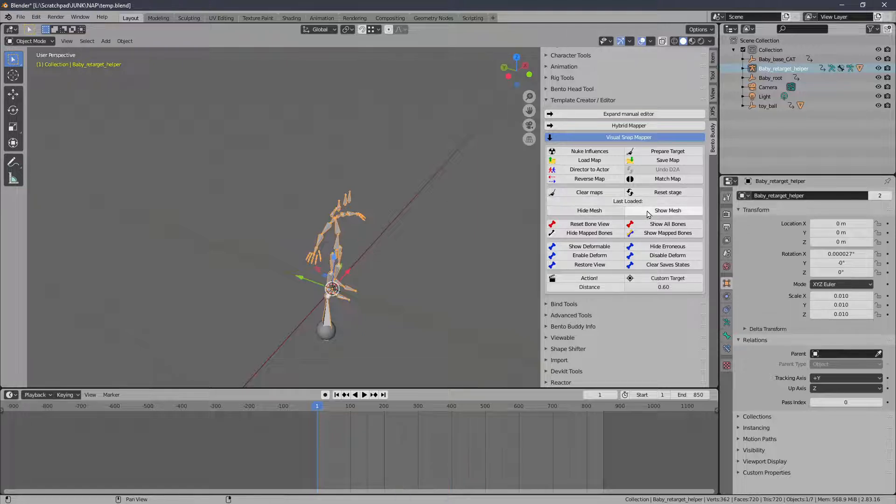
left_click(650, 213)
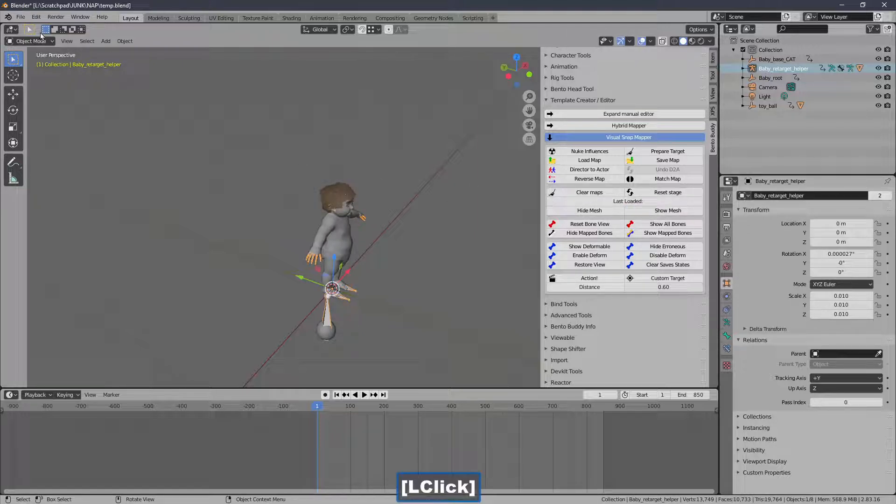
left_click(20, 16)
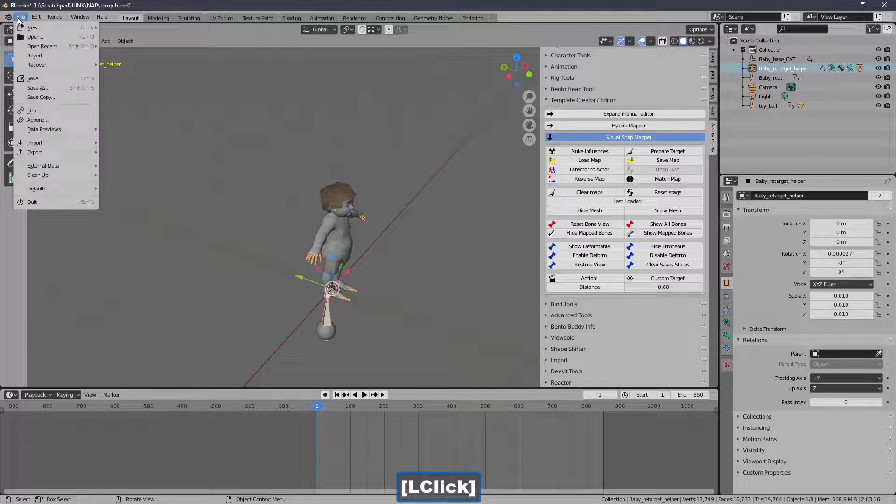
left_click(46, 78)
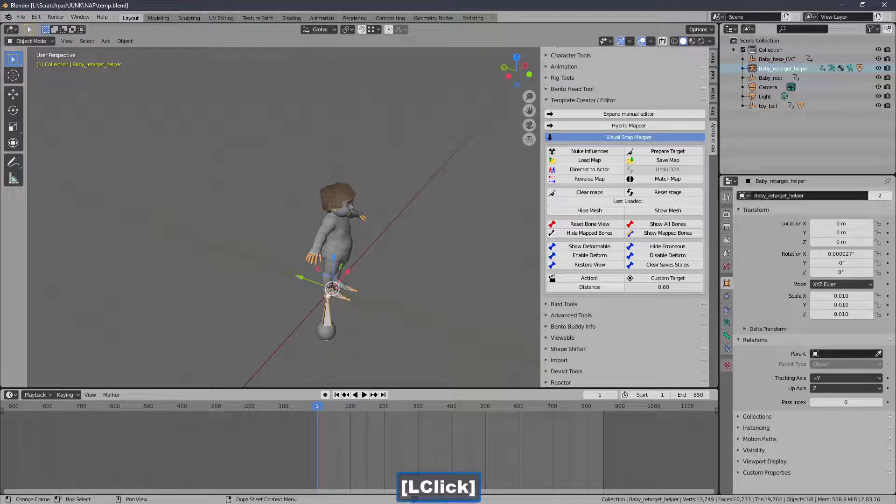
Play and scrub the baby's original animation, and return to the first frame
key("space")
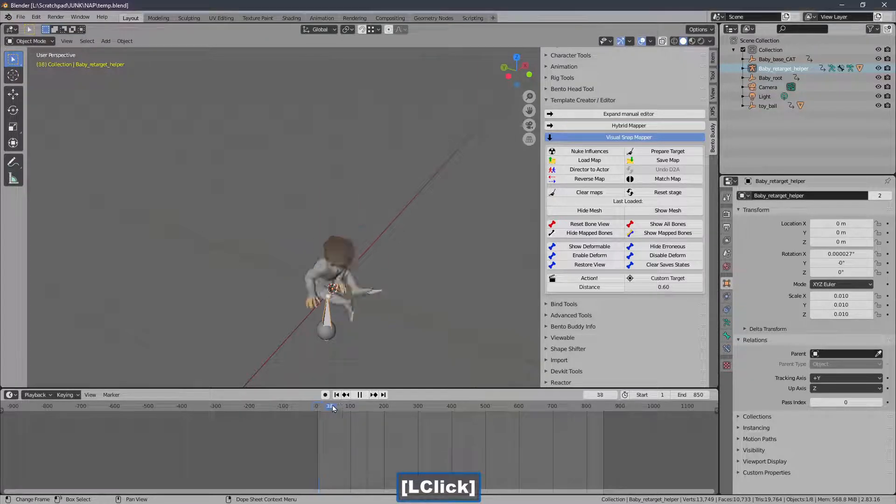
mouse_move(333, 408)
left_mouse_down()
mouse_move(397, 414)
mouse_move(318, 418)
mouse_move(328, 414)
left_mouse_up()
left_click(336, 395)
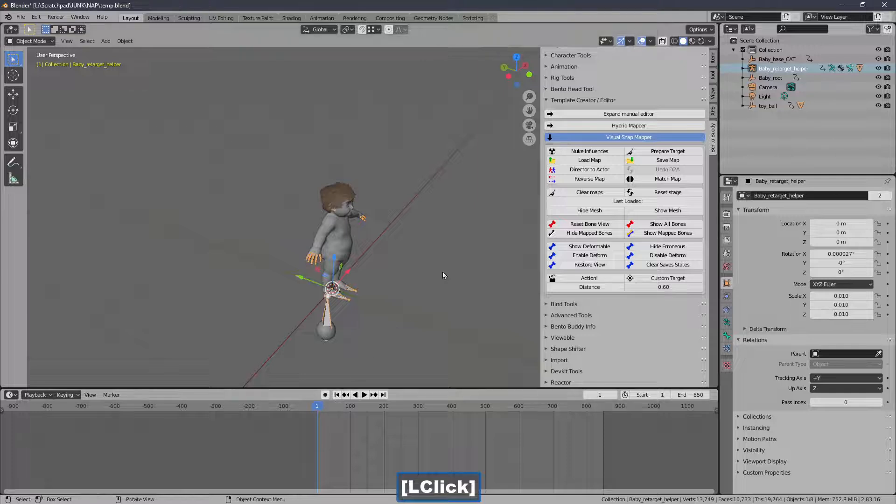
middle_click_drag(443, 275, 412, 172)
Enable Glue (Custom Rig) in the Retarget Motion character tools and run Action! on the baby retarget helper rig
left_click(555, 102)
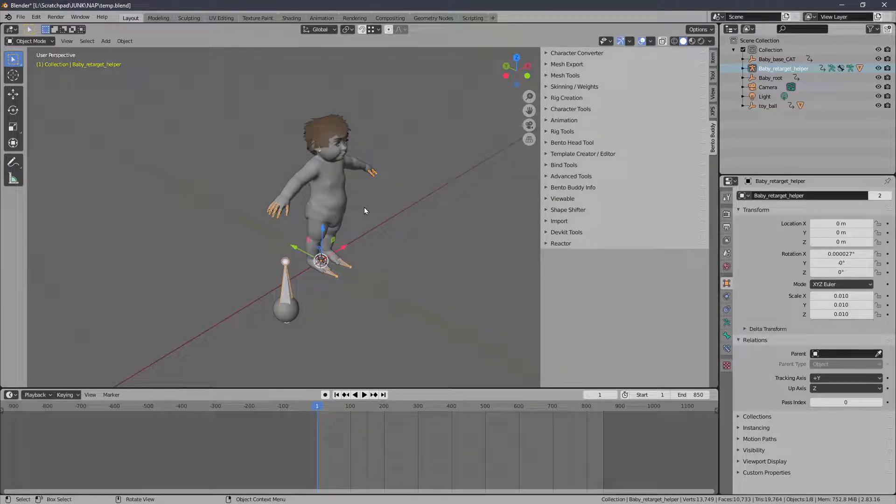
mouse_move(365, 211)
middle_mouse_down()
mouse_move(364, 220)
mouse_move(430, 211)
mouse_move(375, 208)
mouse_move(382, 208)
middle_mouse_up()
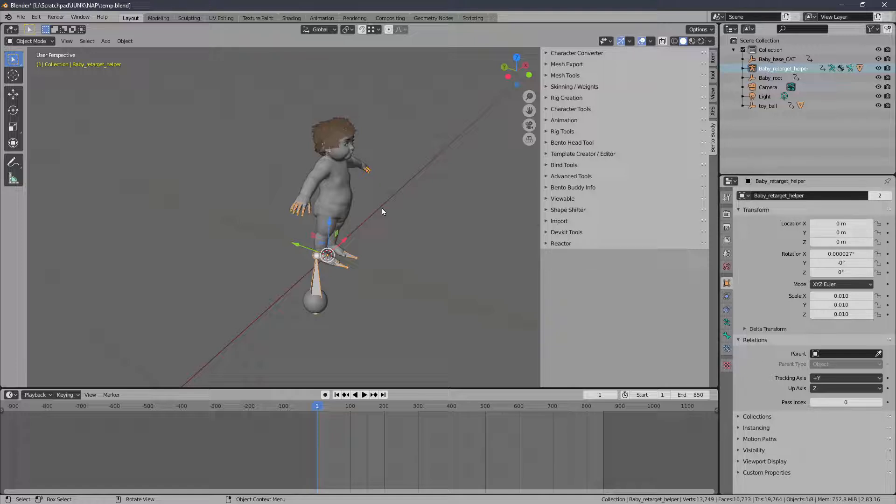
mouse_move(382, 207)
middle_mouse_down()
mouse_move(352, 201)
mouse_move(369, 208)
middle_mouse_up()
left_click(556, 109)
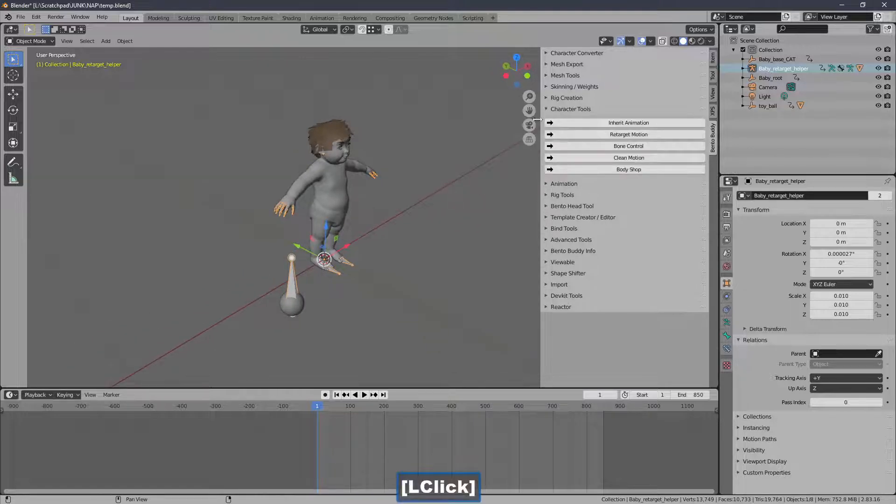
left_click(602, 135)
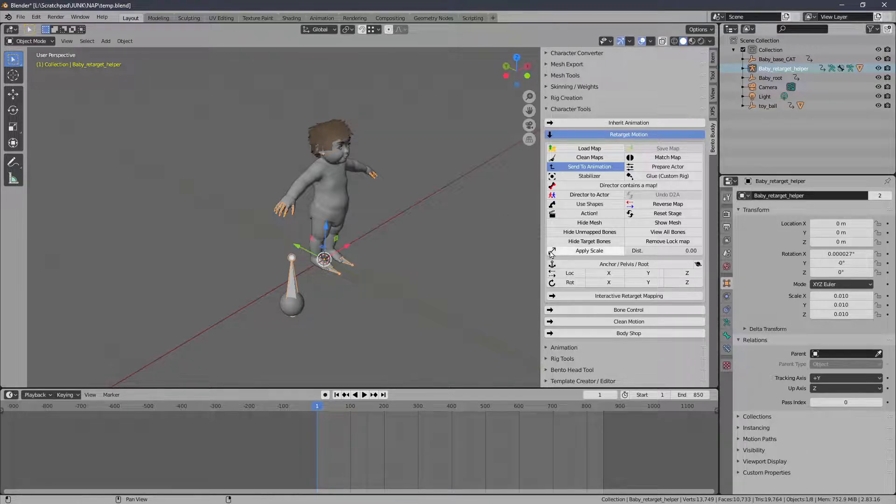
left_click(652, 178)
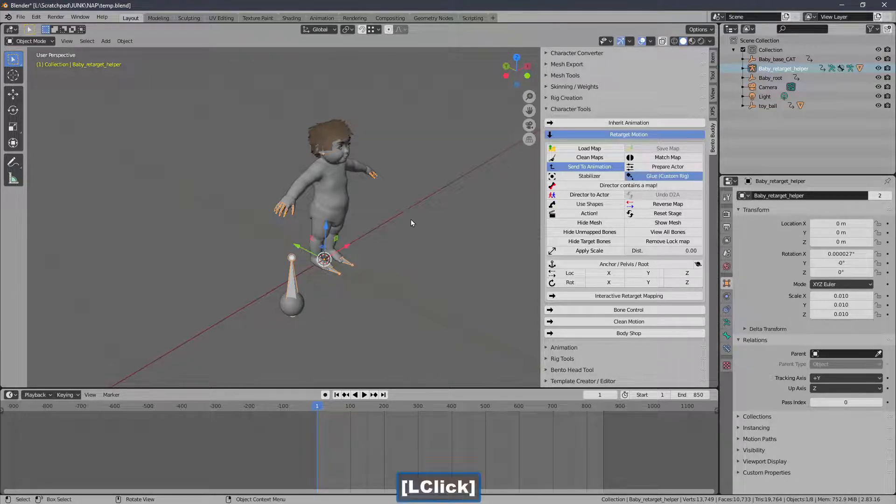
middle_click_drag(413, 220, 417, 222)
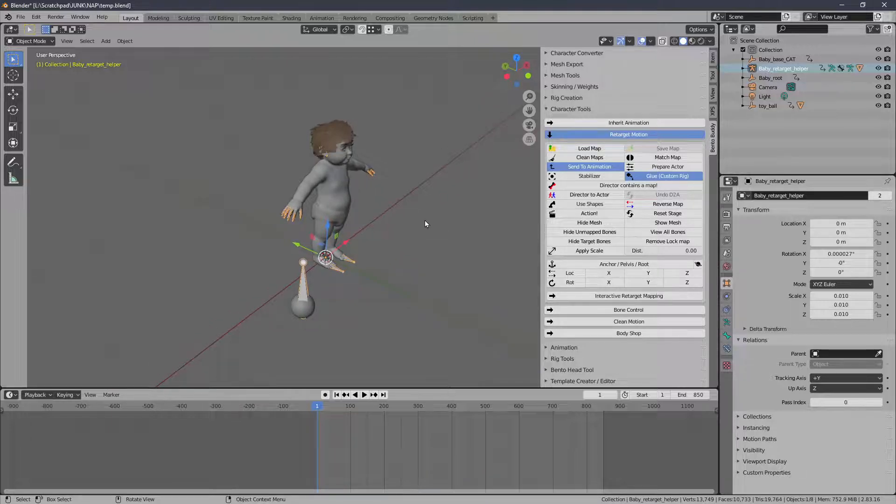
left_click(589, 213)
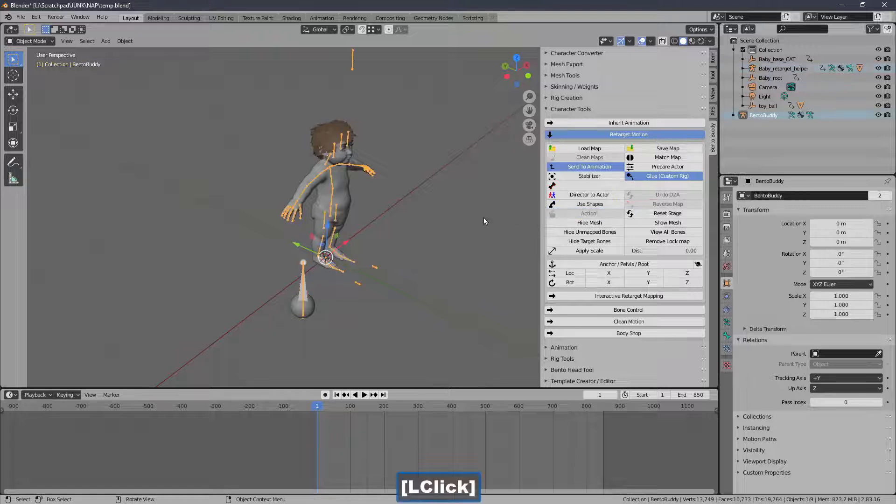
Preview the animation retargeted to the BentoBuddy rig, and return to the first frame
middle_click_drag(483, 218, 429, 258, "ctrl")
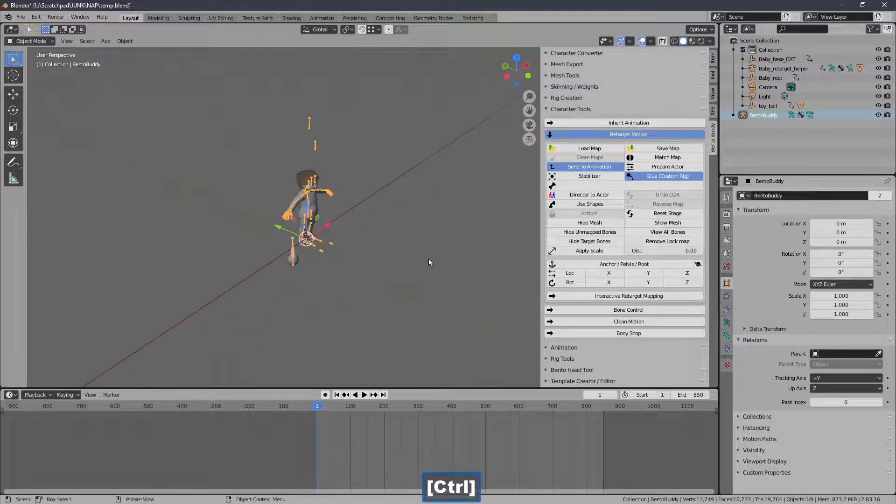
left_click_drag(308, 407, 367, 410)
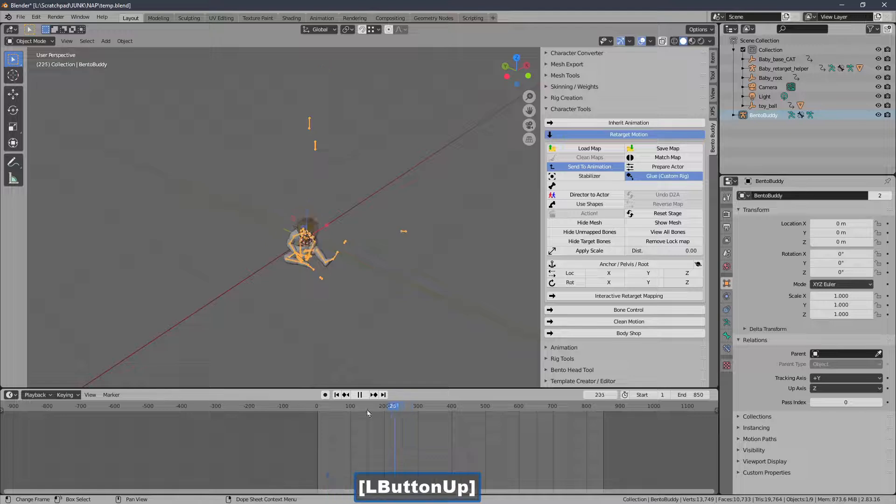
left_click(337, 395)
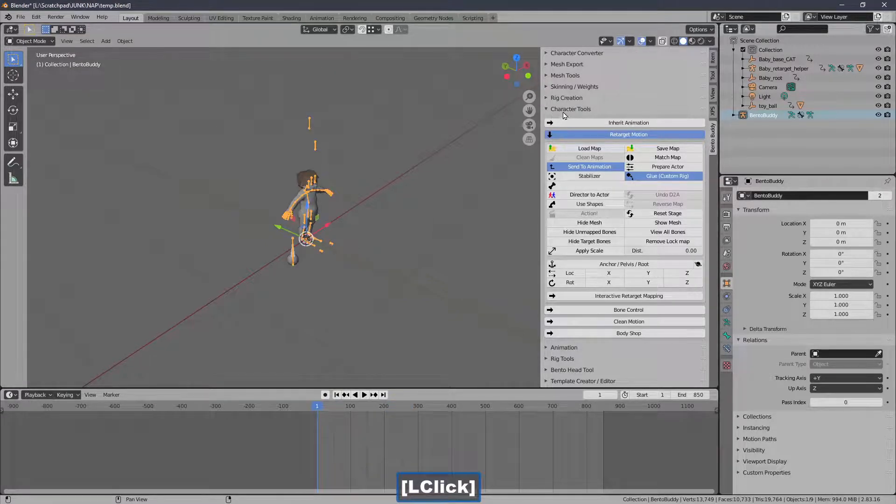
Set the end frame to 850 in BentoBuddy's animation export and processing settings
left_click(564, 111)
left_click(565, 120)
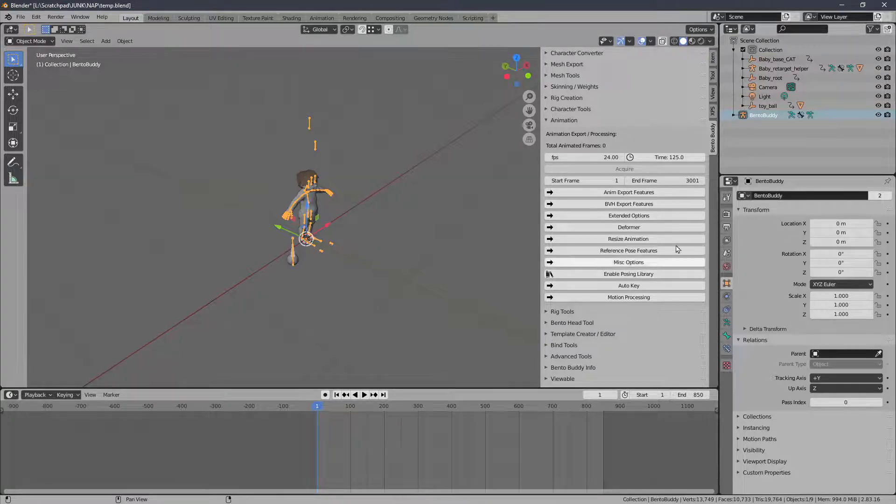
left_click(665, 180)
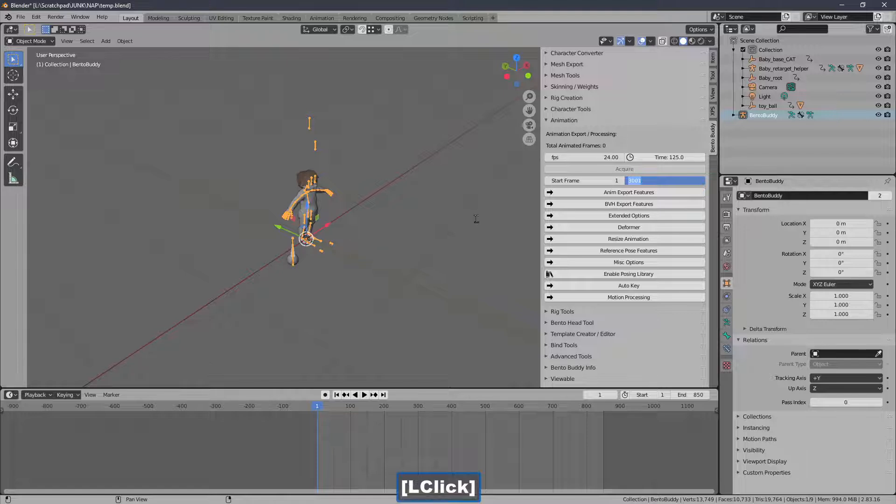
type("850")
key("Return")
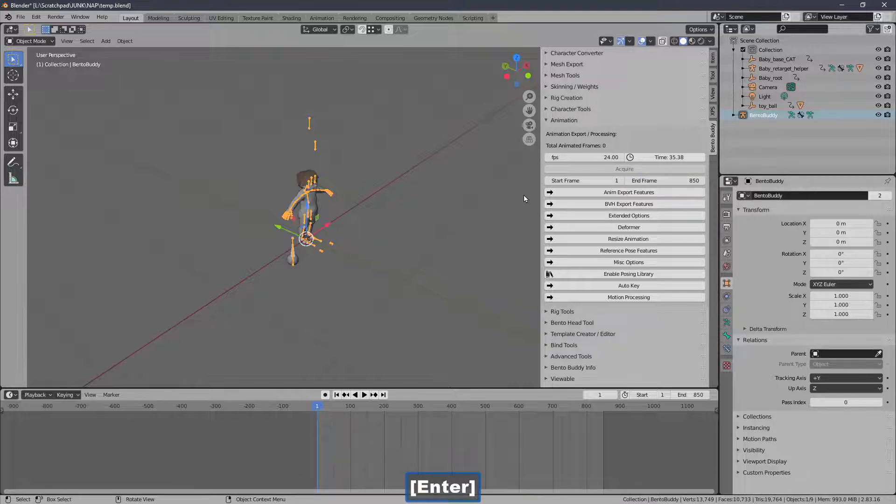
Enable Loop Animation in the Anim Export Features and set the loop end frame to 850
left_click(586, 196)
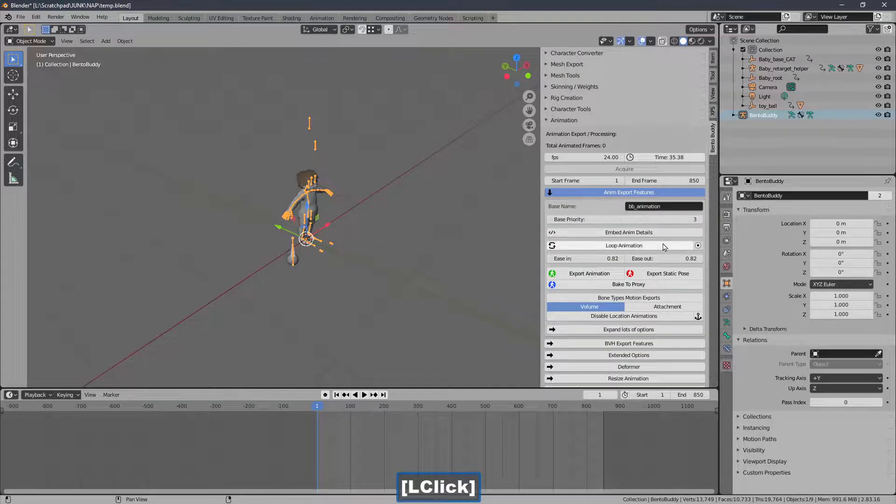
left_click(642, 246)
left_click(649, 258)
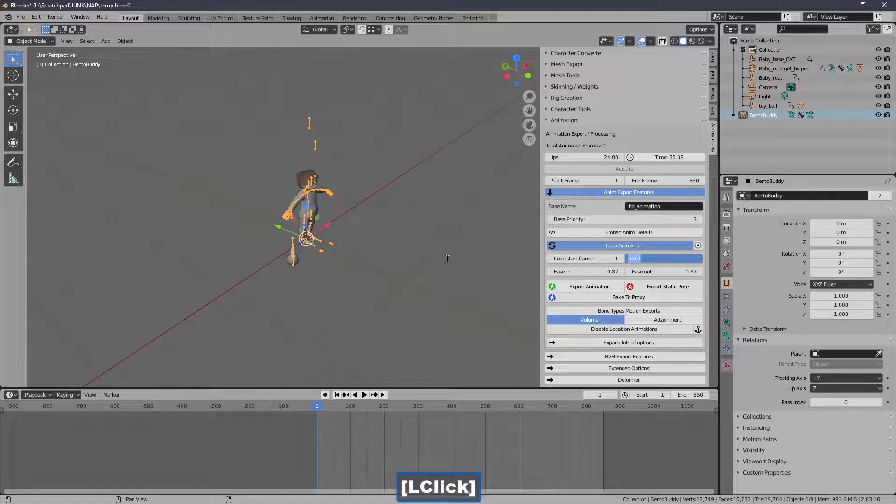
type("850")
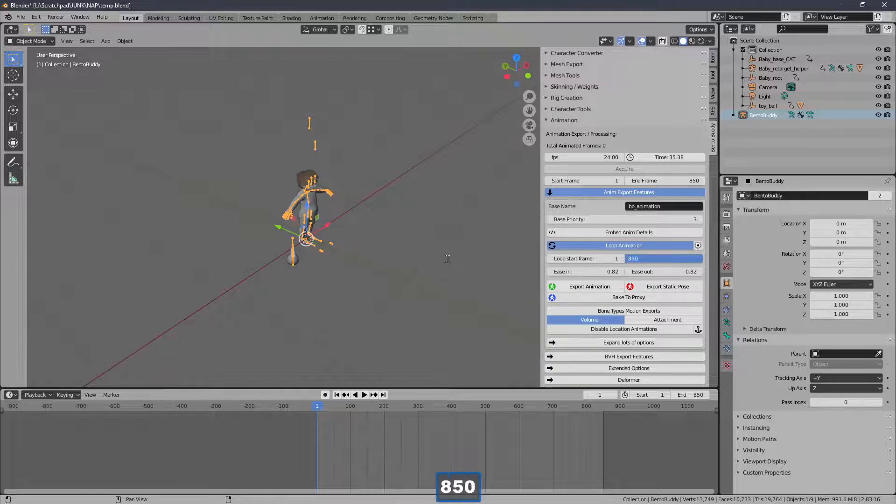
key("Return")
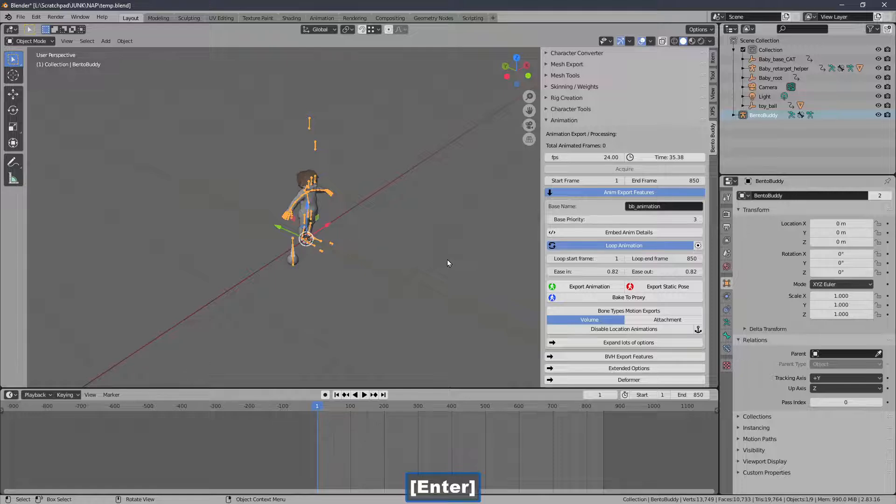
Export the BentoBuddy animation over animation.anim in the test_material folder
left_click(590, 286)
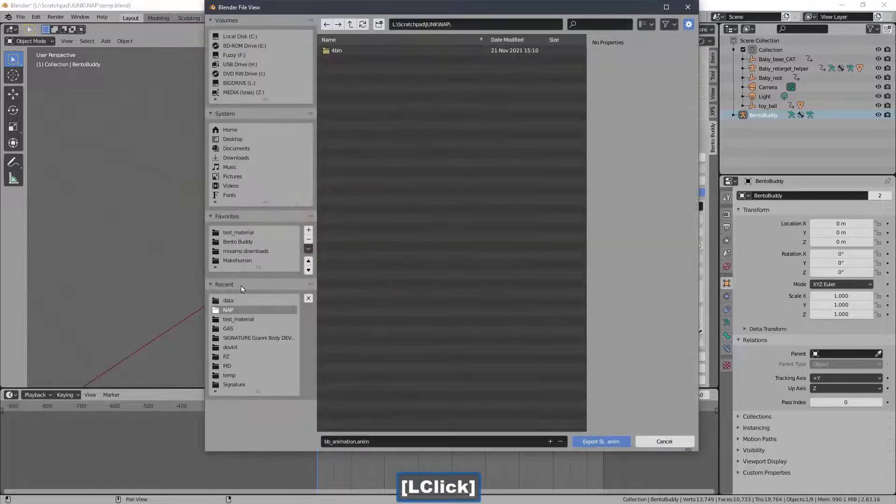
left_click(235, 233)
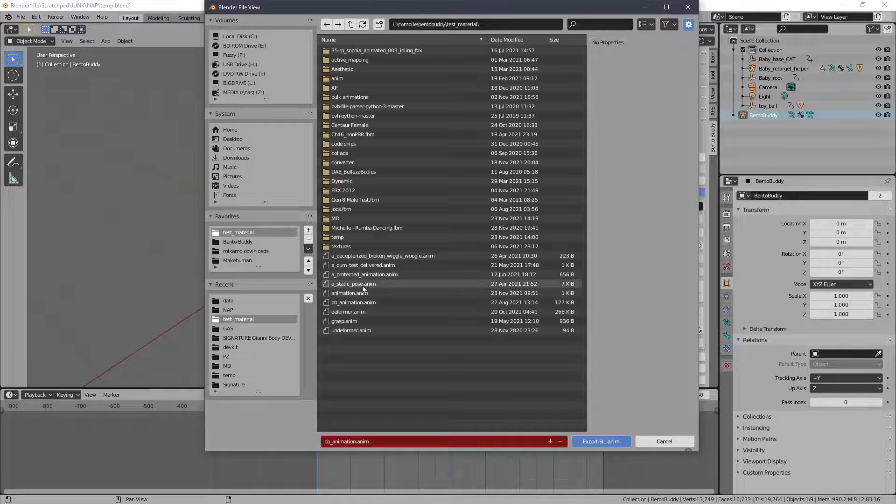
left_click(369, 294)
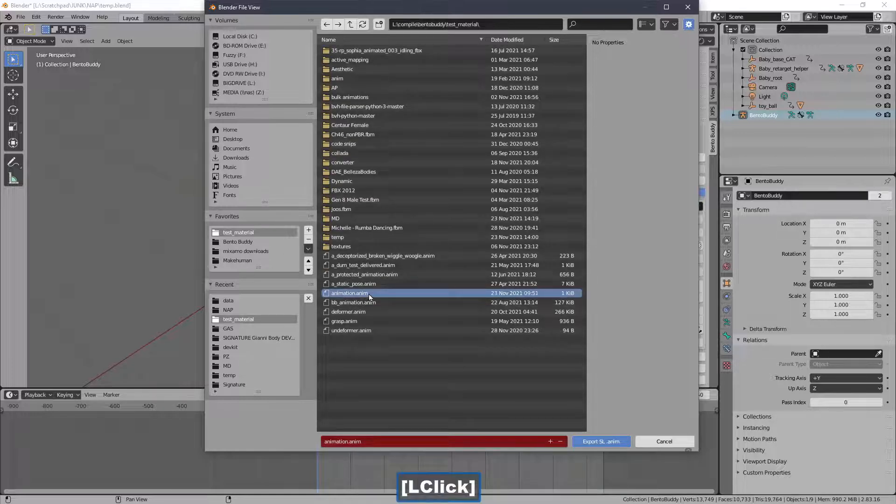
left_click(589, 441)
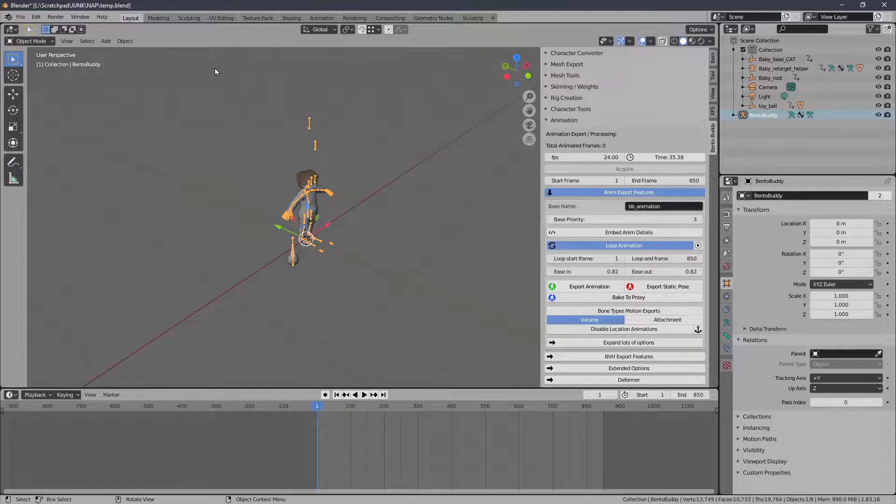
Review the animation export log in the system console, and return to the scene
left_click(89, 18)
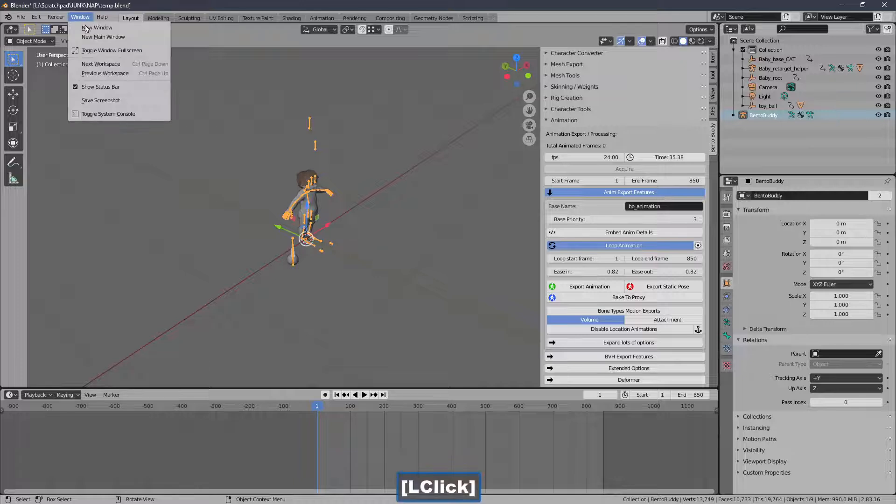
left_click(90, 119)
left_click(80, 18)
left_click(91, 116)
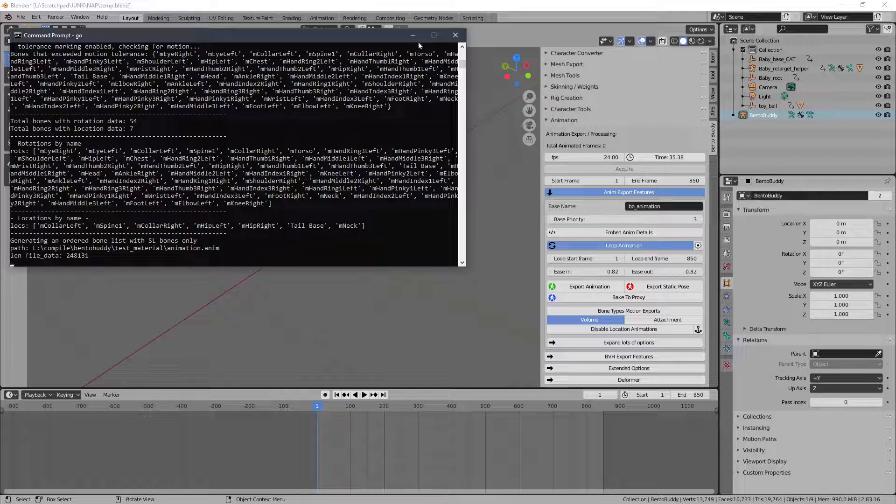
left_click(494, 28)
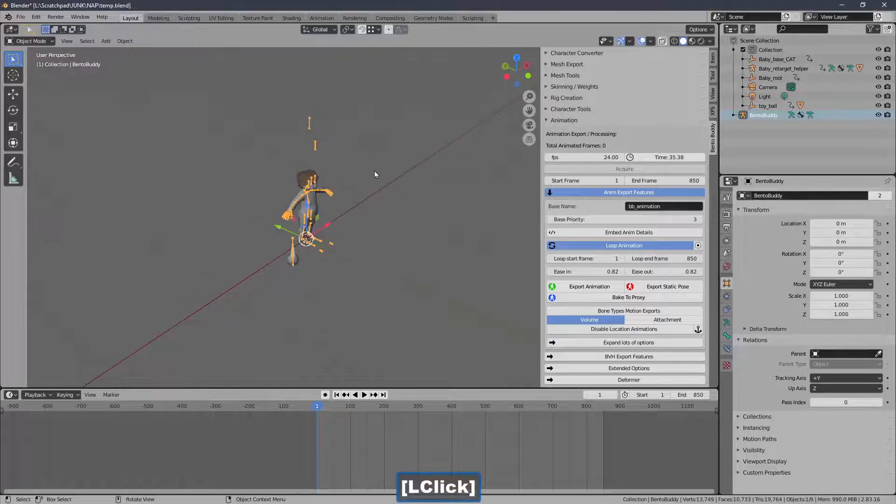
Check the baby mesh with a cancelled test move, and add the toy ball mesh to the selection
middle_click_drag(332, 201, 317, 143, "ctrl")
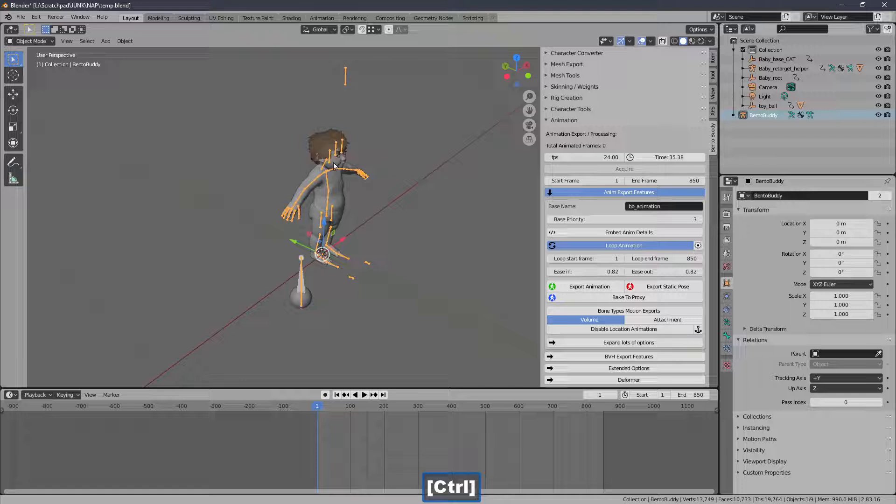
left_click(317, 143)
key("g")
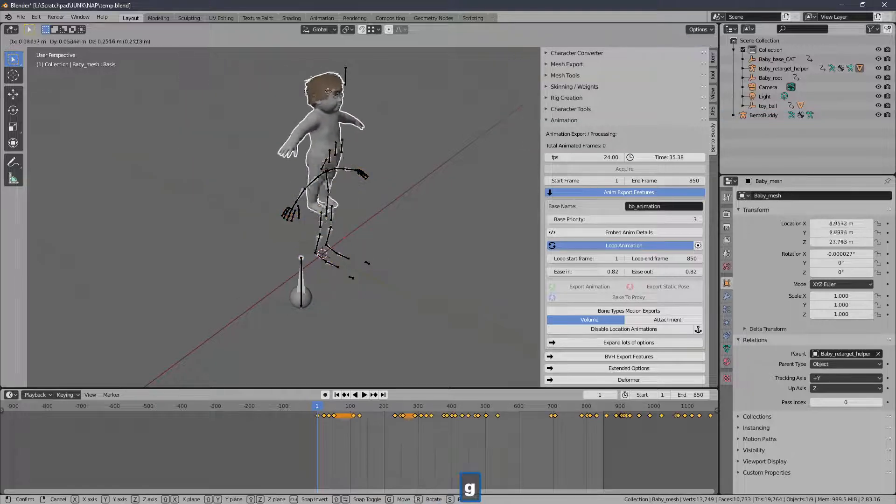
right_click(304, 96)
middle_click_drag(303, 146, 259, 163)
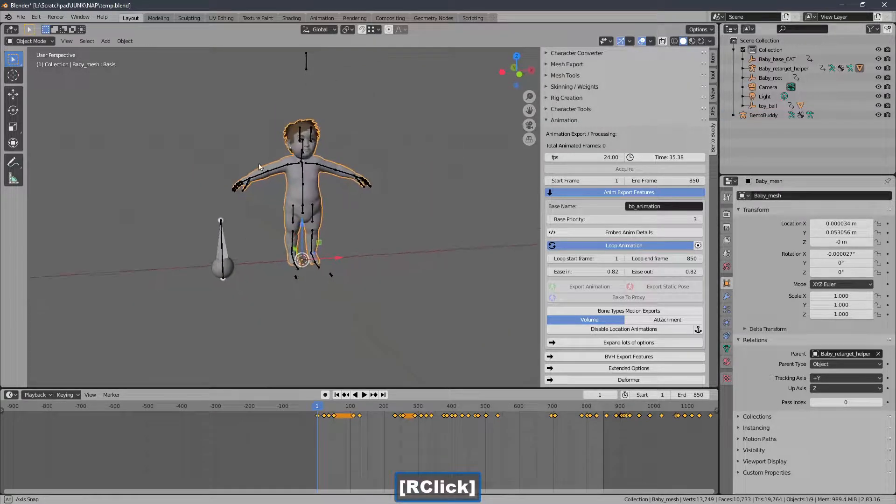
left_click(216, 269, "shift")
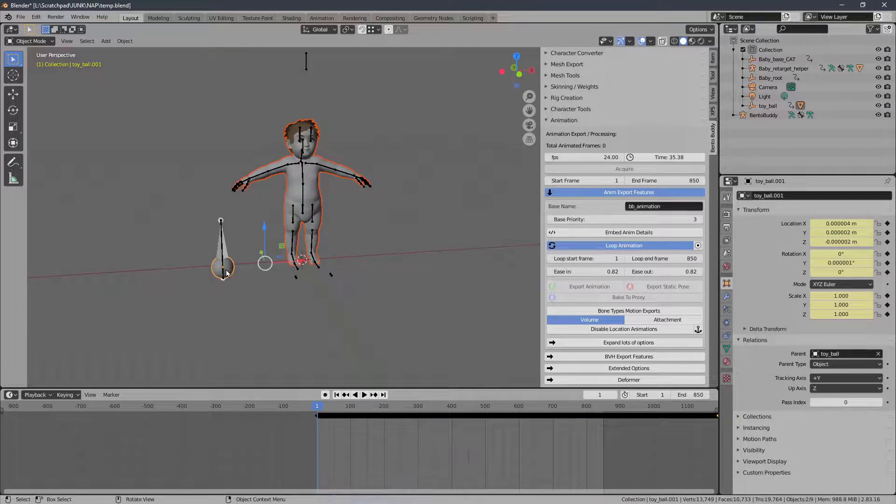
middle_click_drag(297, 211, 343, 229, "shift")
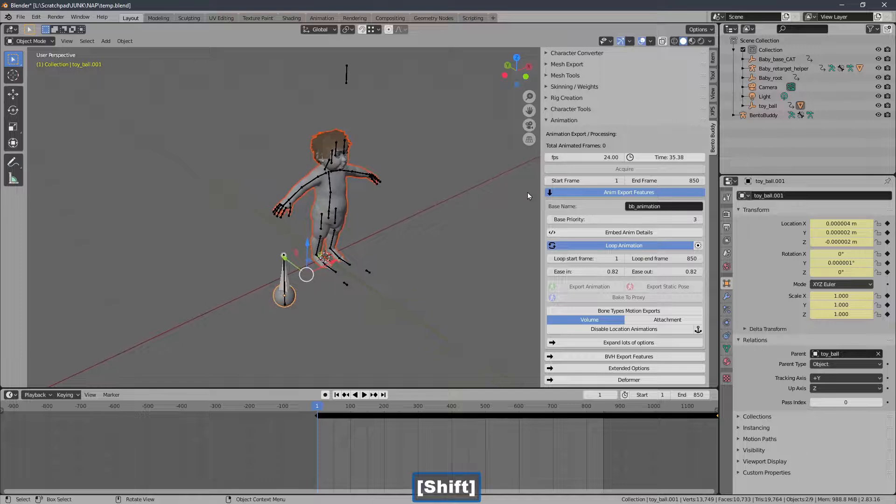
Enable Make Copy in the Character Converter options
left_click(563, 121)
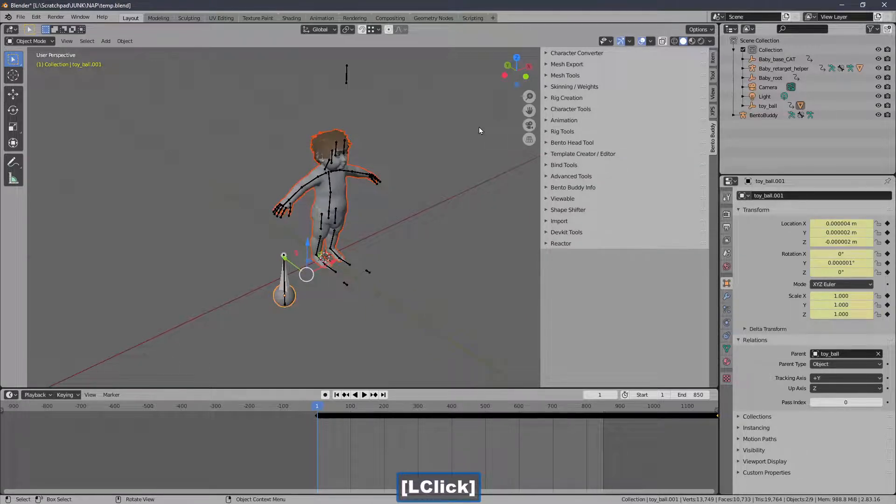
left_click(571, 55)
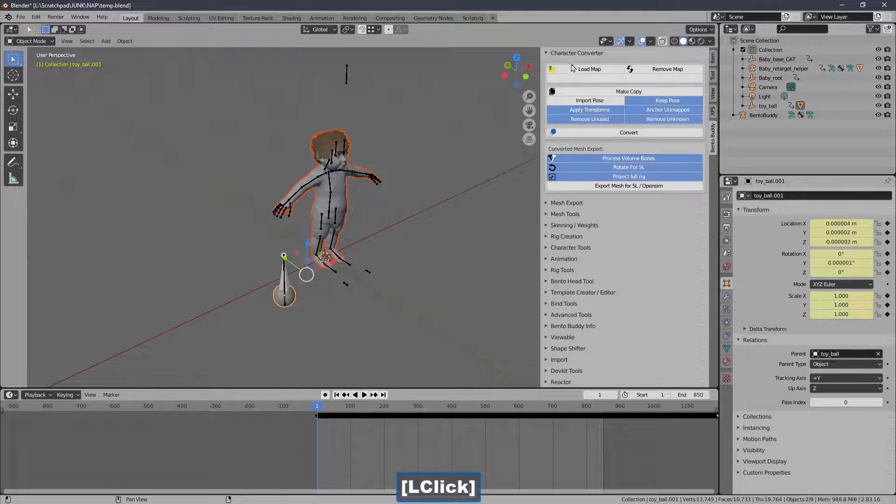
left_click(564, 92)
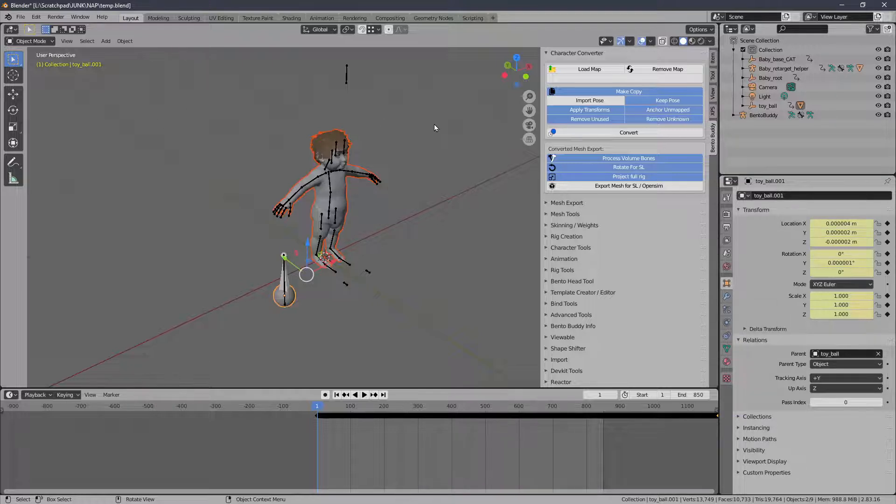
Select the BentoBuddy rig and reset the retargeting stage in the Retarget Motion tools
left_click(345, 75)
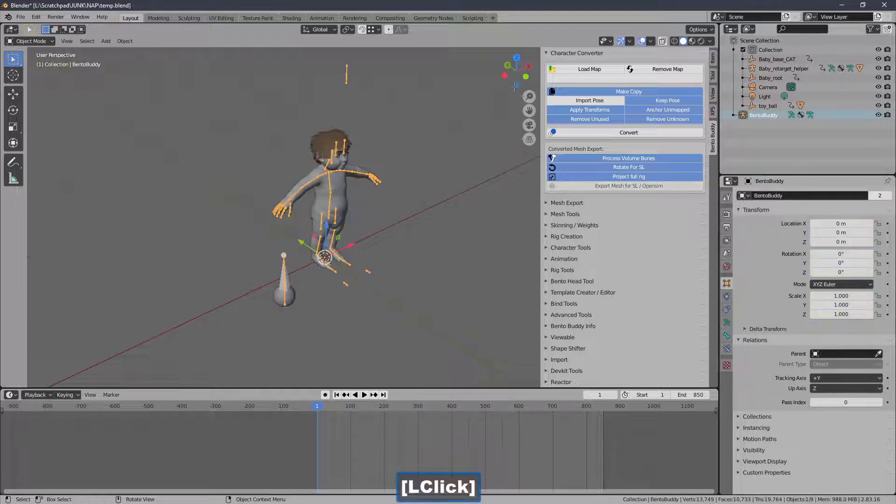
left_click(578, 53)
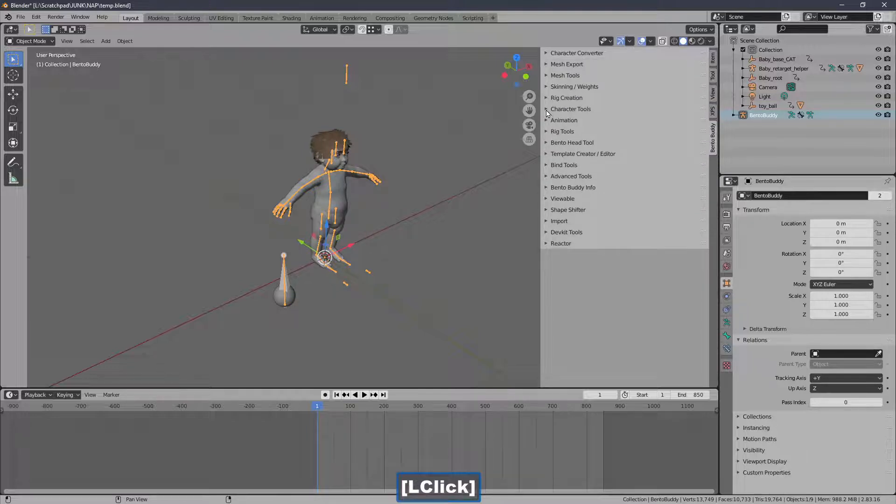
left_click(578, 109)
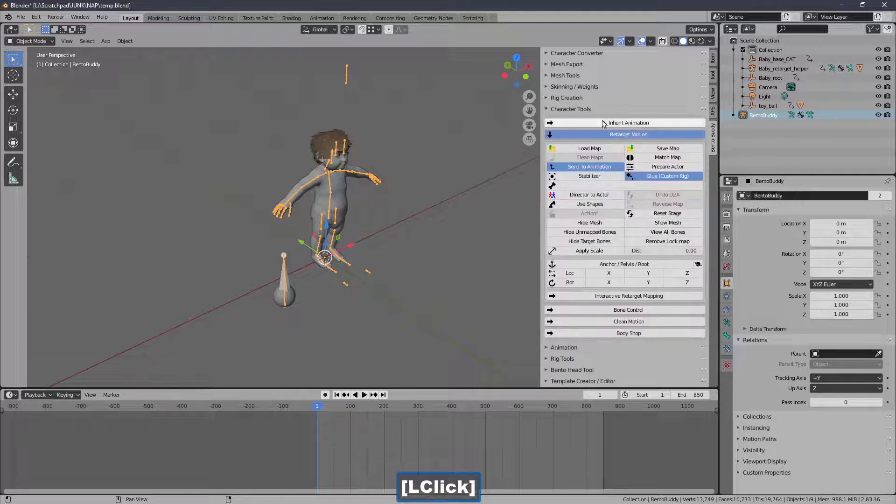
left_click(647, 213)
left_click(578, 109)
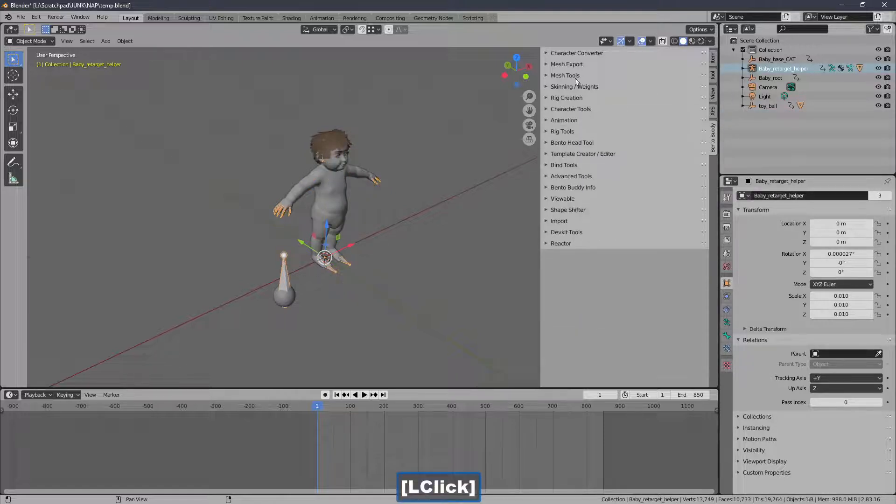
Select the baby retarget helper rig and convert it with the Character Converter as a copy
left_click(576, 54)
left_click(336, 142)
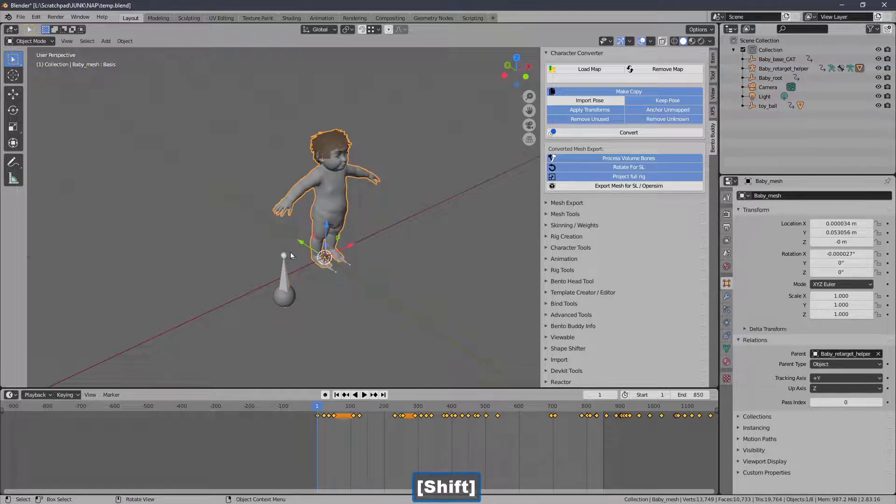
left_click(315, 277)
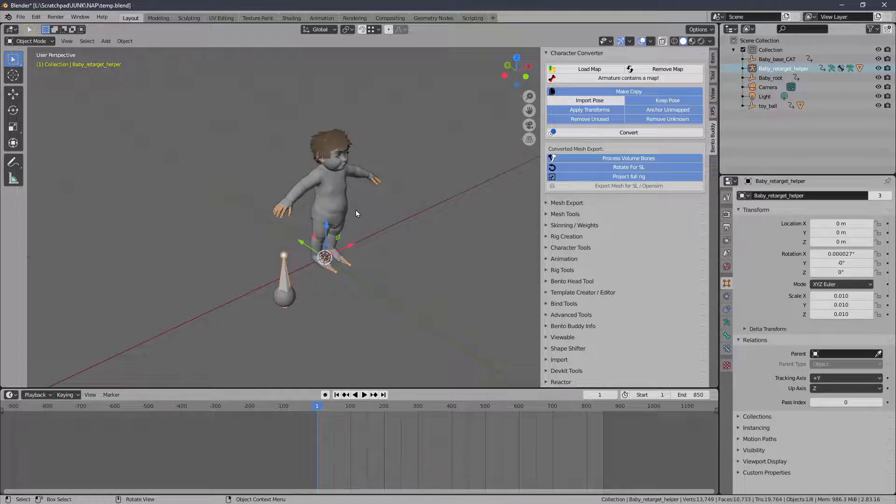
middle_click_drag(444, 151, 404, 153, "shift")
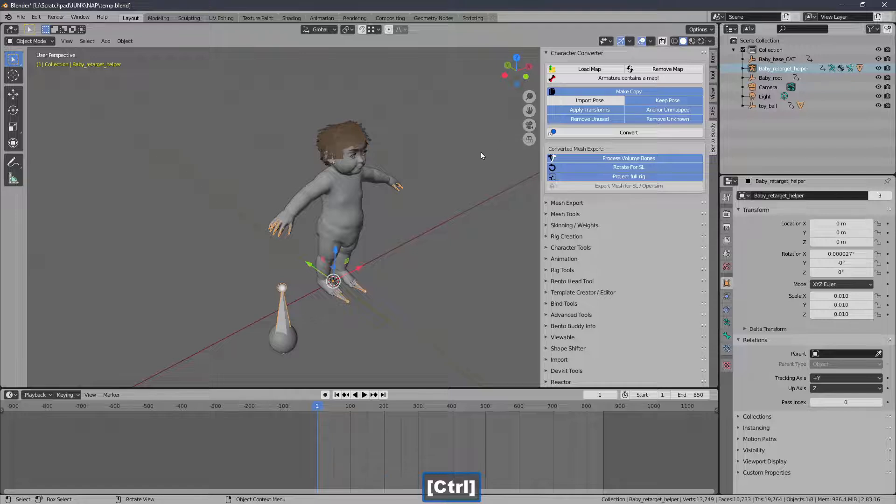
mouse_move(481, 154)
middle_mouse_down("shift")
mouse_move(465, 134)
mouse_move(467, 145)
middle_mouse_up("shift")
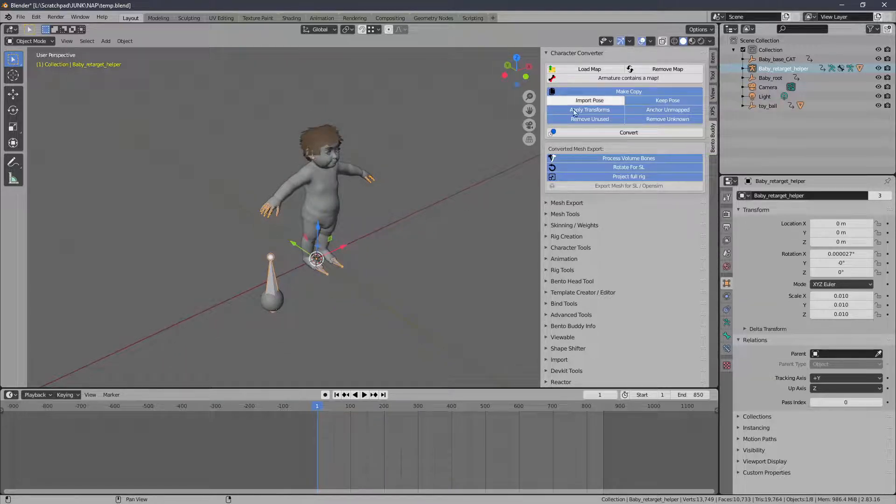
left_click(577, 136)
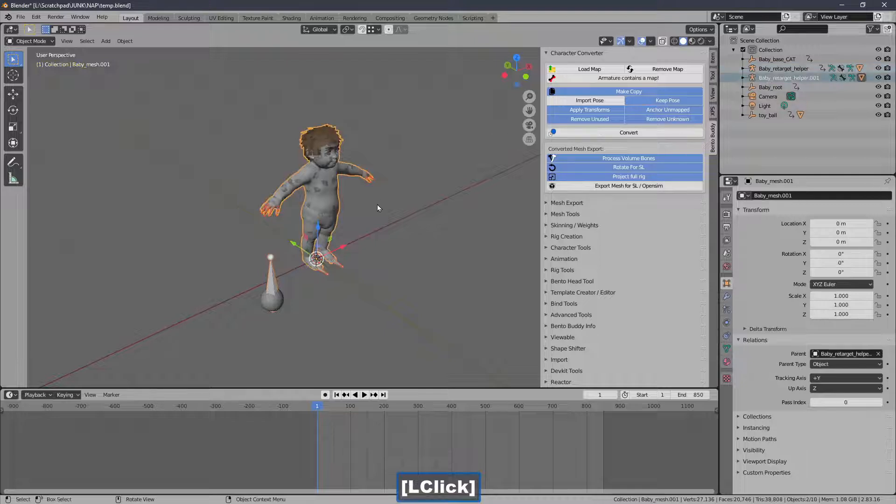
Test moving the converted baby copy, cancel the move, and delete the copy with its rig
key("g")
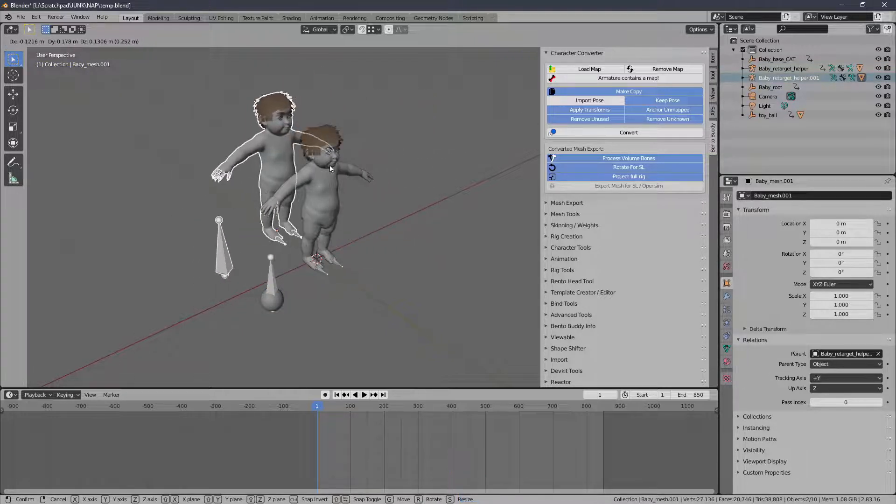
right_click(330, 168)
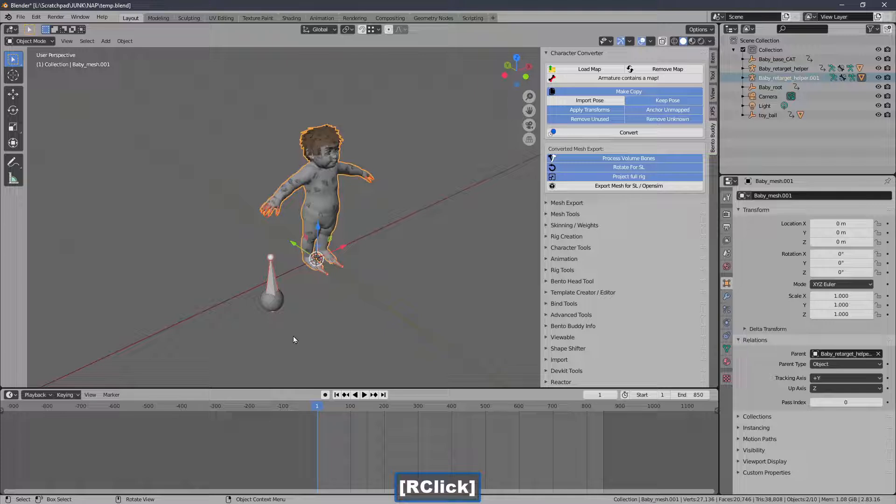
key("Delete")
right_click(322, 258)
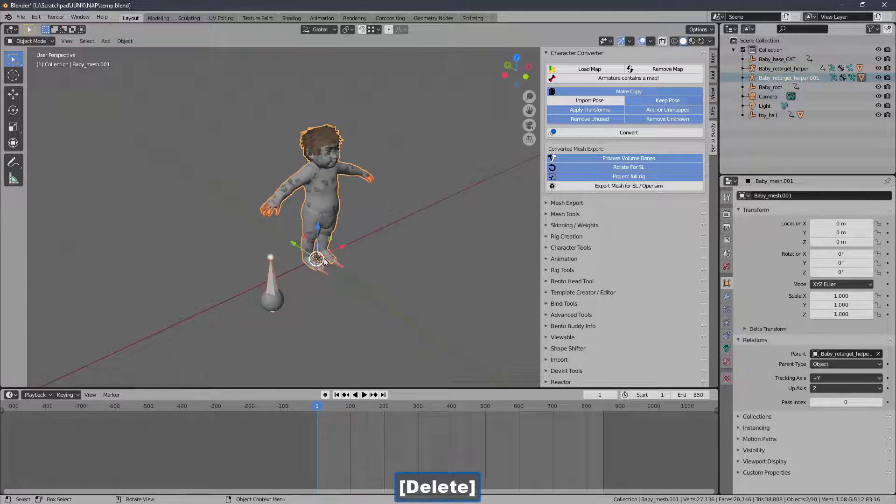
key("Delete")
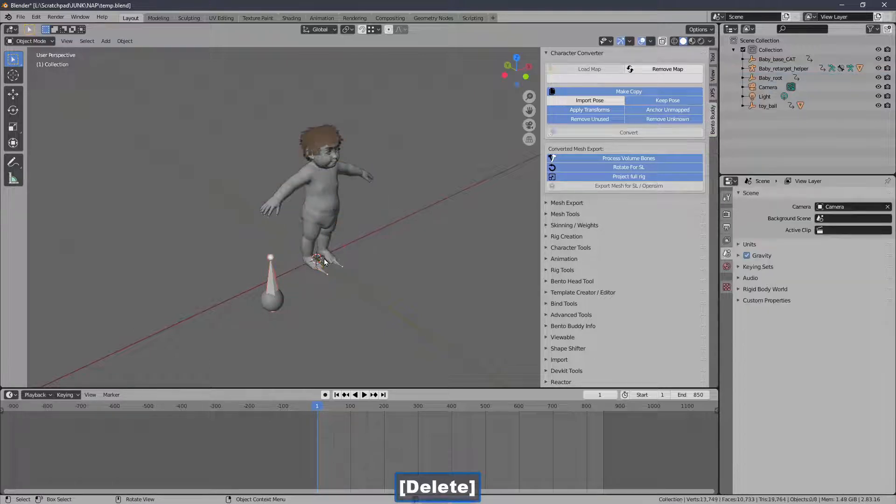
Select the toy ball together with the baby mesh and convert them with the Character Converter as a copy
left_click(271, 304)
left_click(319, 201, "shift")
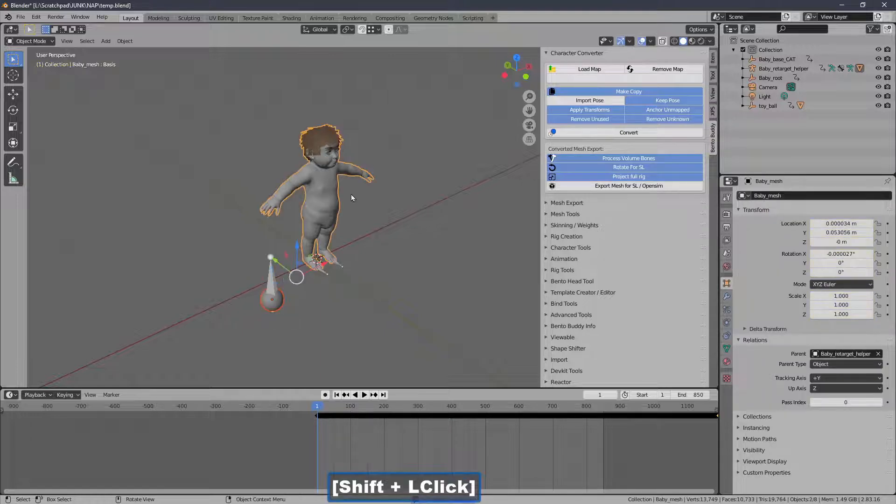
left_click(572, 133)
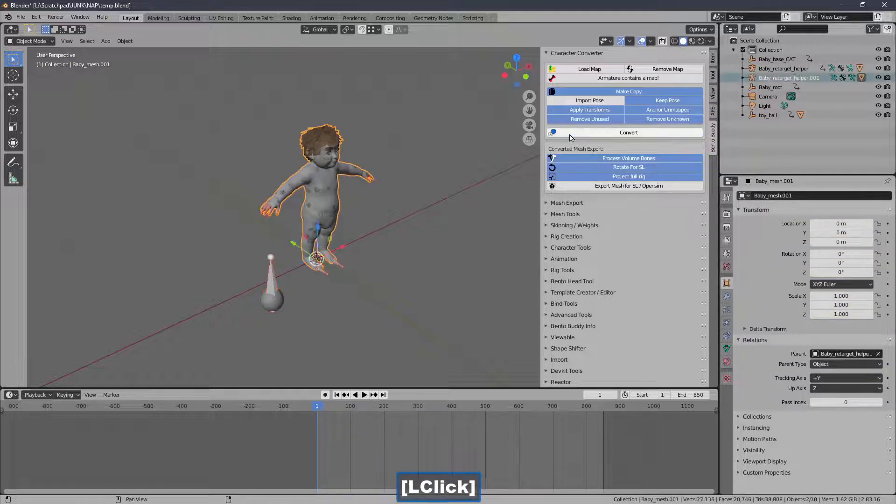
Test moving and rotating the converted copy, cancel both transforms, and delete the copy with its rig
key("g")
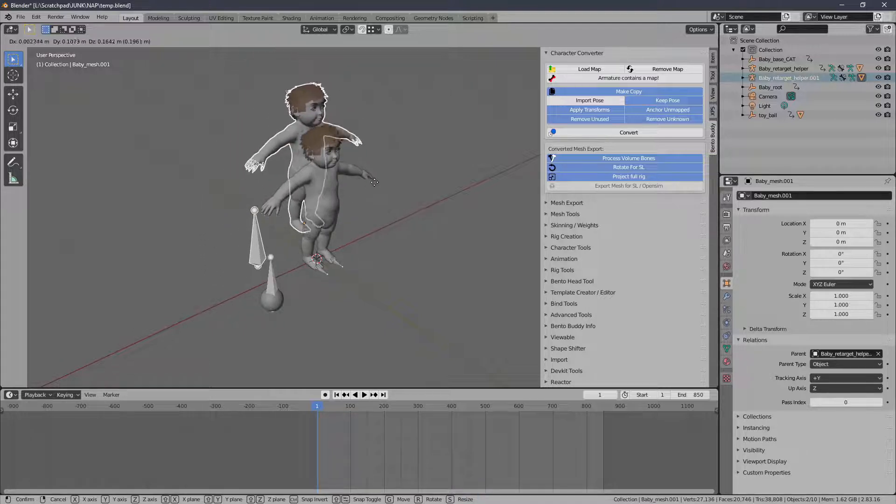
right_click(380, 180)
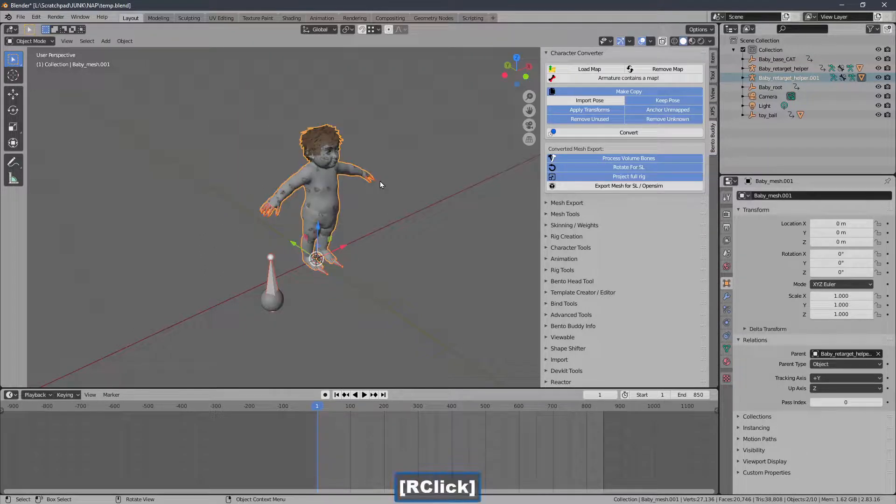
key("r")
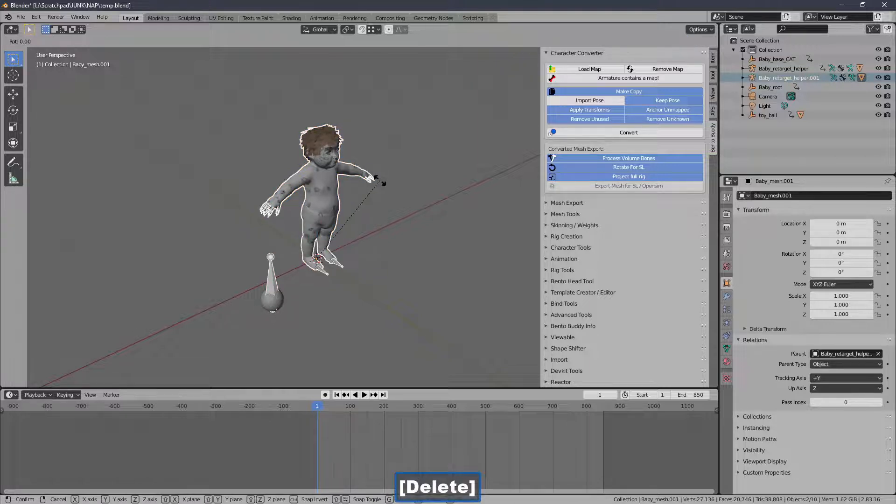
right_click(382, 178)
key("Delete")
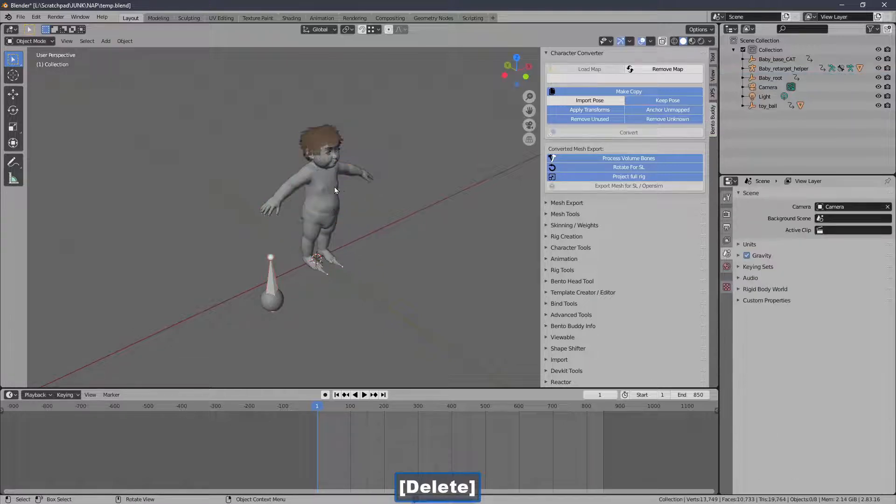
Add an Armature modifier to the toy ball mesh with Baby_retarget_helper as its object
left_click(280, 308)
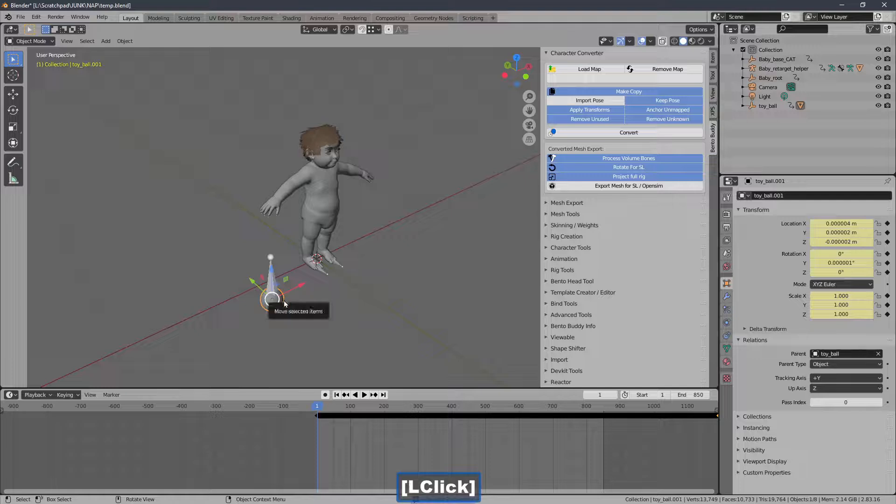
middle_click_drag(328, 285, 327, 228, "ctrl")
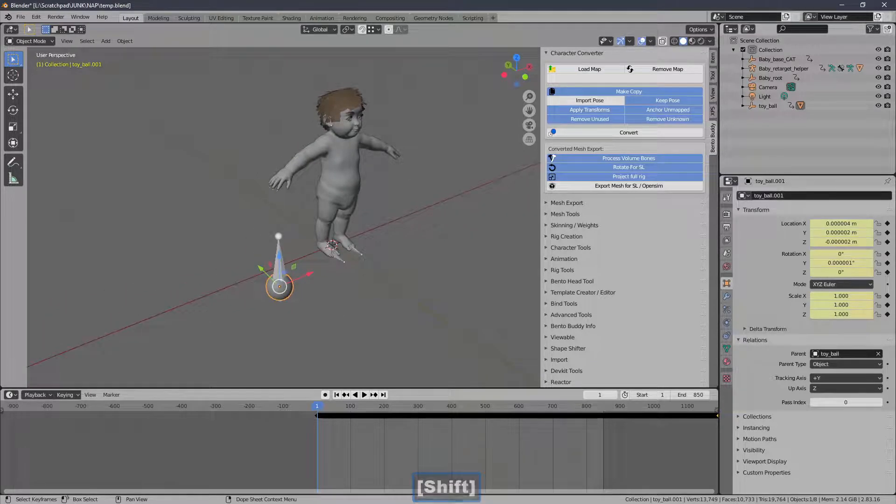
left_click(337, 503)
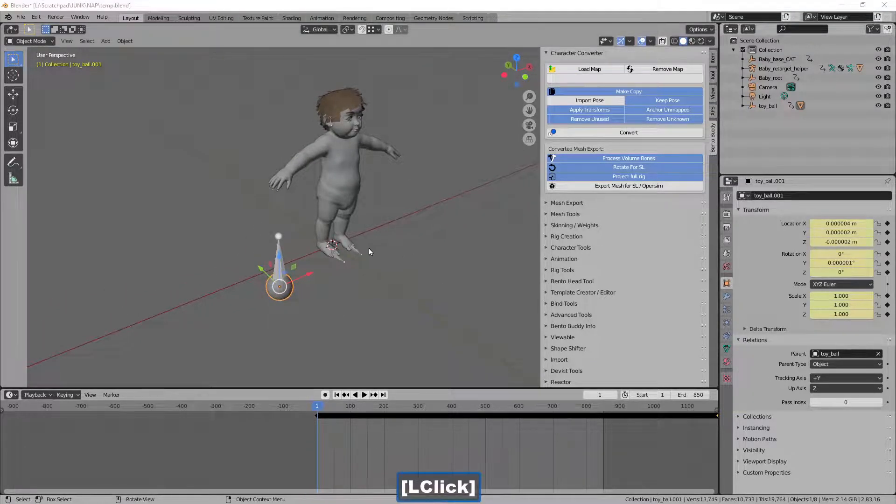
middle_click_drag(318, 256, 314, 238, "ctrl")
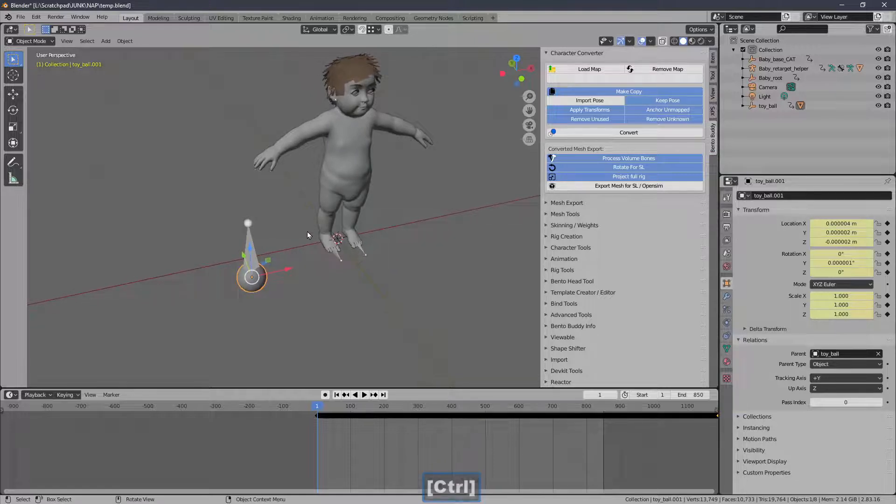
left_click(250, 241)
middle_click_drag(252, 241, 278, 231)
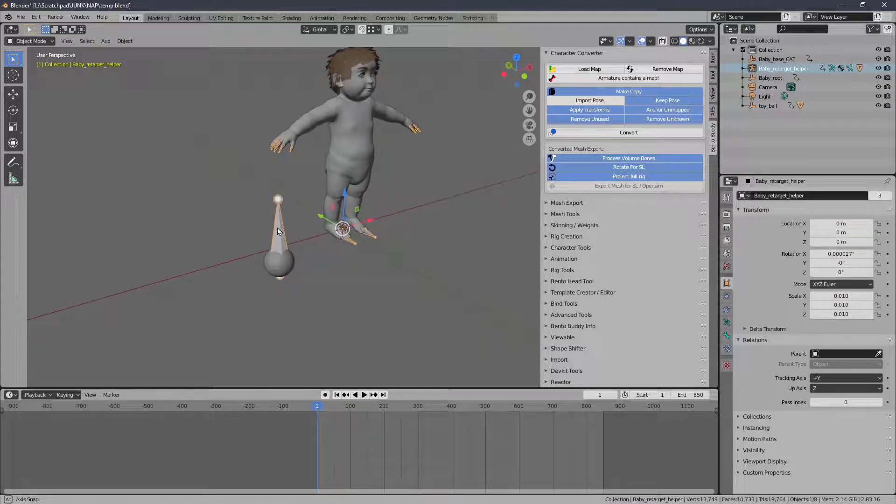
left_click(288, 268)
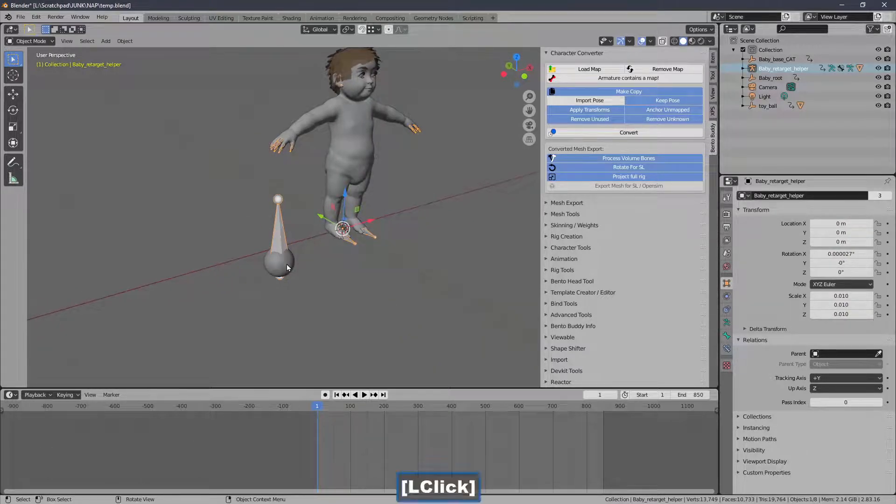
left_click(727, 296)
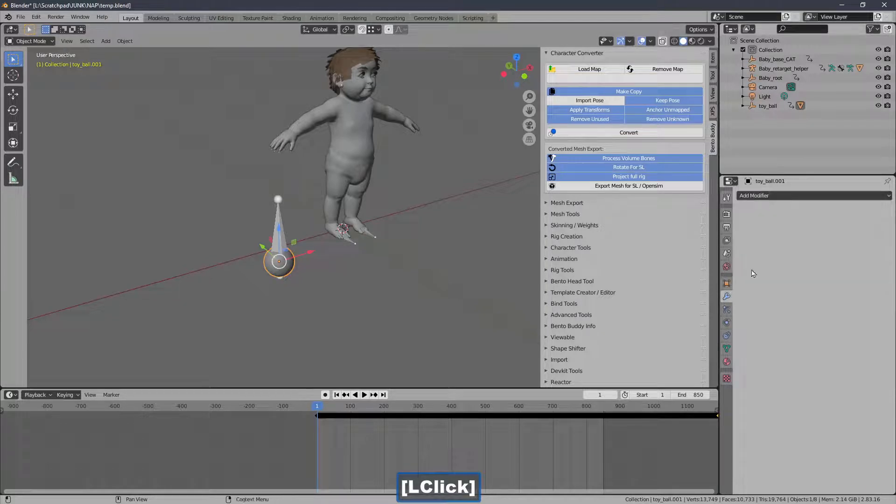
left_click(771, 196)
left_click(779, 218)
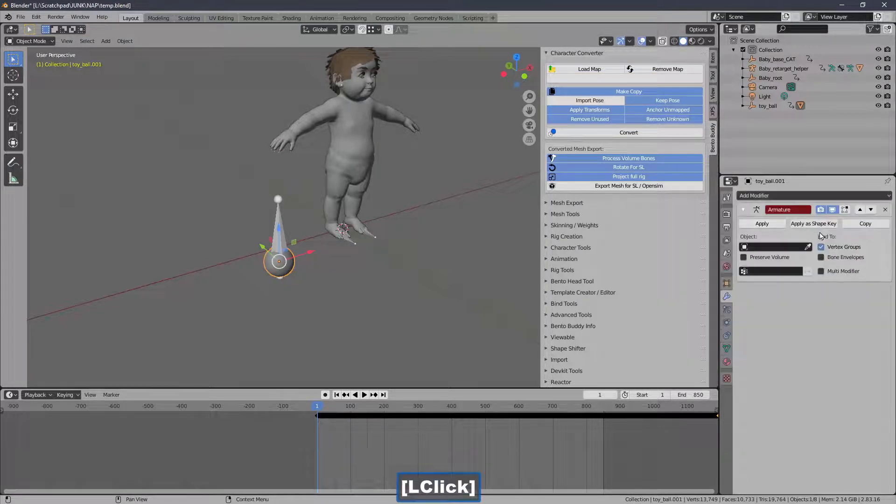
left_click(287, 227)
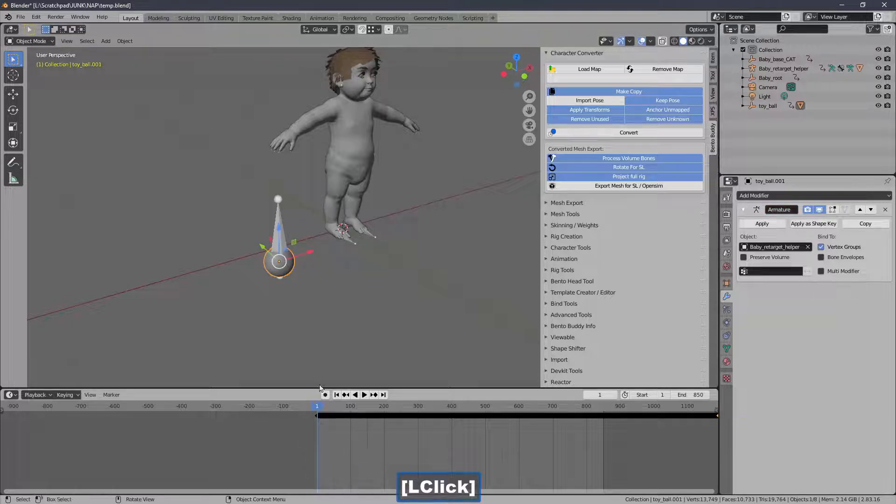
Convert the toy ball and baby mesh as a copy again, test moving the result, and delete the copy
left_click(357, 182, "shift")
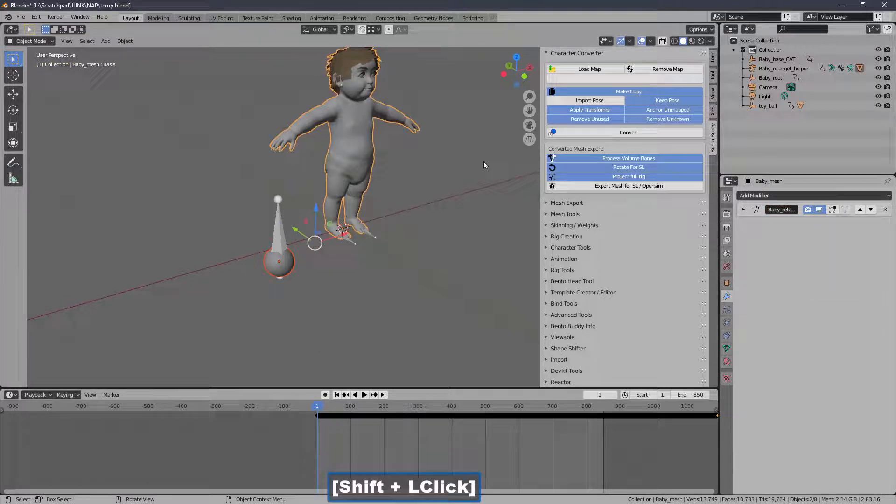
left_click(578, 133)
key("g")
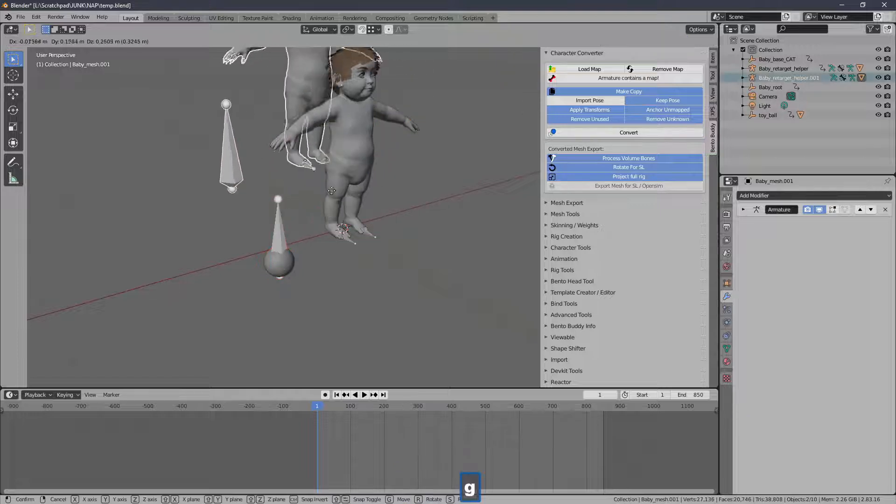
right_click(340, 218)
key("Delete")
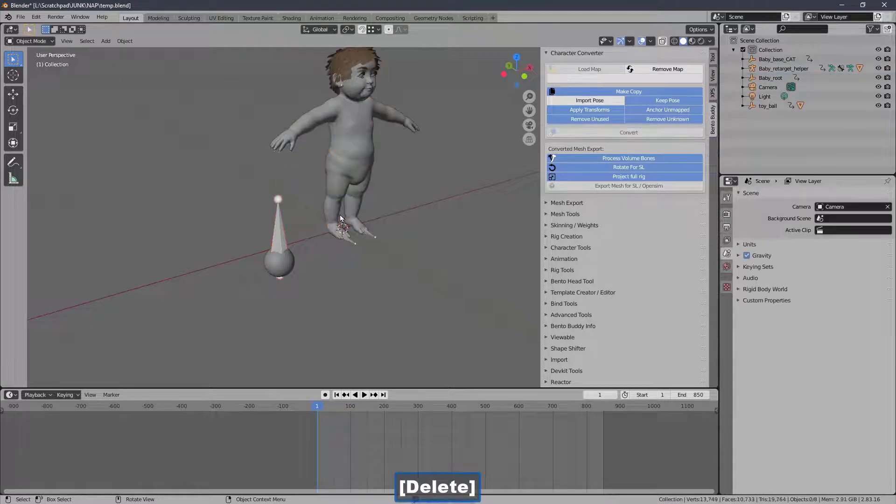
Try removing toy_ball as the parent of the ball mesh, check the ball's size, and undo the parent removal
left_click(281, 269)
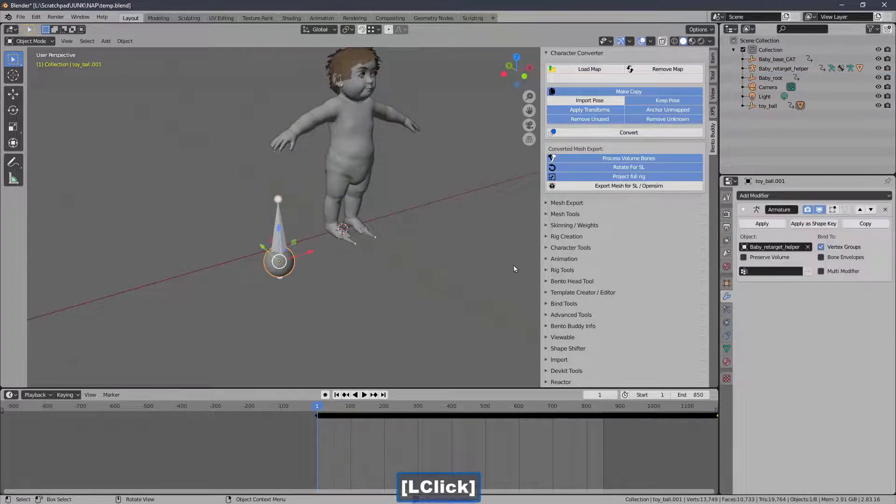
left_click(727, 283)
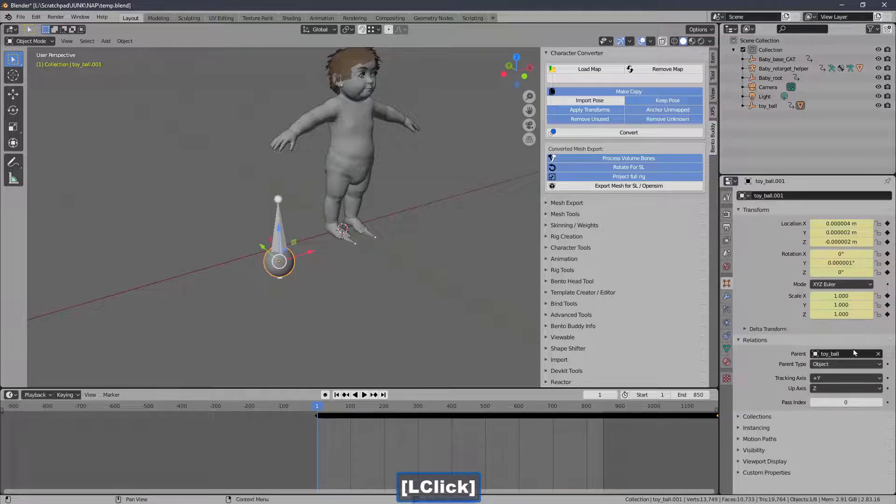
left_click(878, 353)
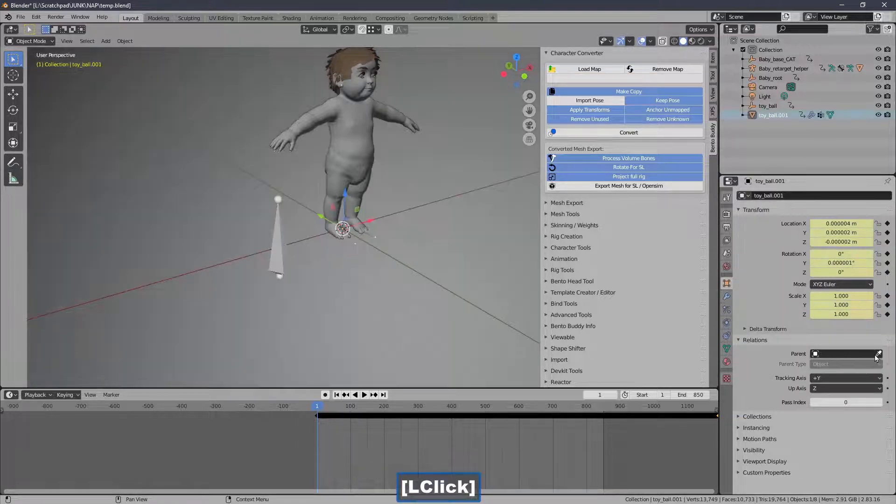
key("KP_Decimal")
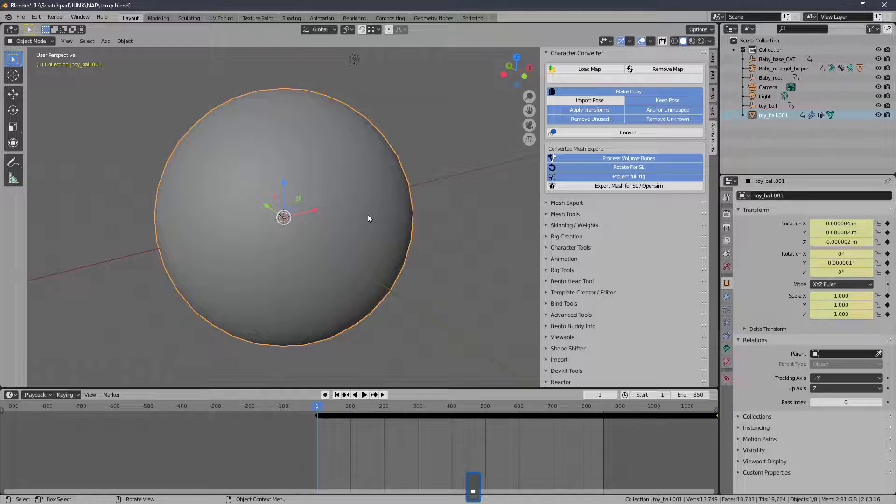
key("s")
right_click(312, 213)
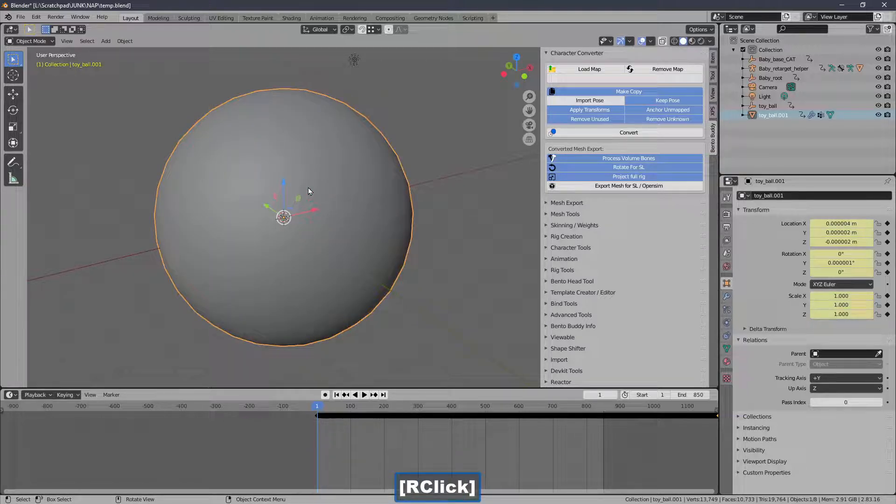
key("ctrl+z")
key("ctrl+b")
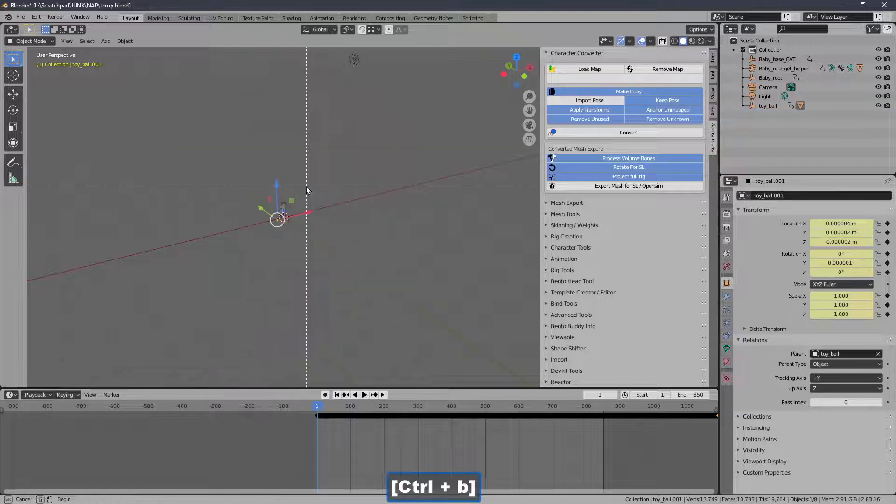
right_click(301, 187)
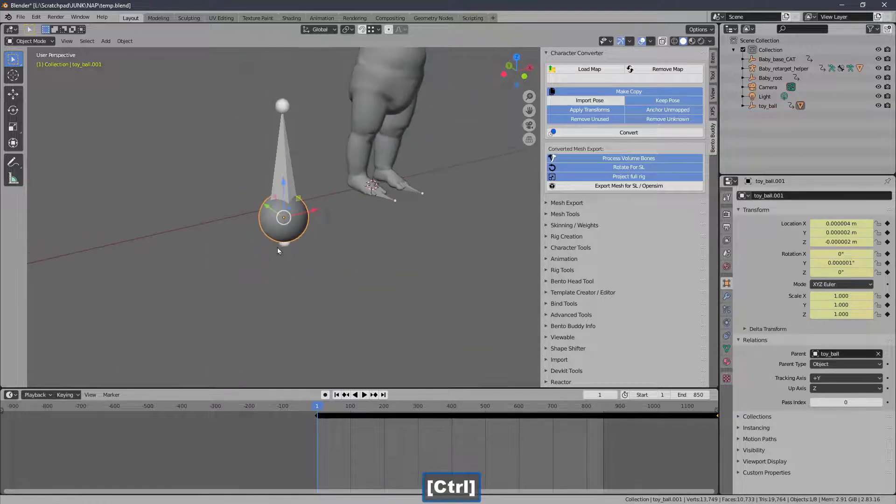
Try clearing the ball mesh's parent with Clear and Keep Transformation, frame the ball, and undo the change
middle_click_drag(304, 223, 286, 235, "shift")
left_click(125, 41)
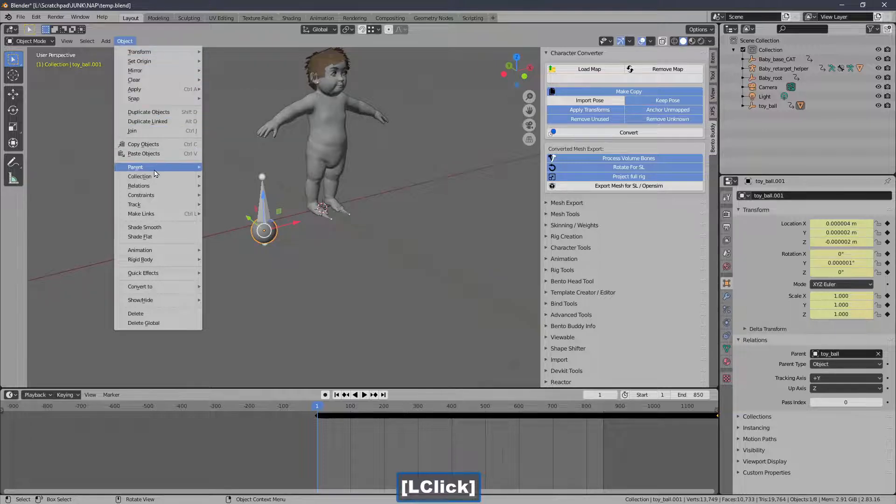
mouse_move(155, 171)
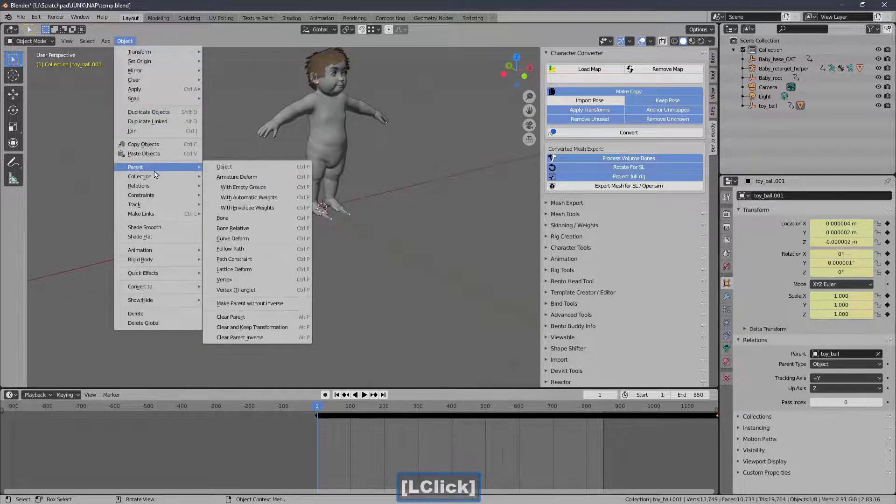
left_click(264, 327)
key("KP_Decimal")
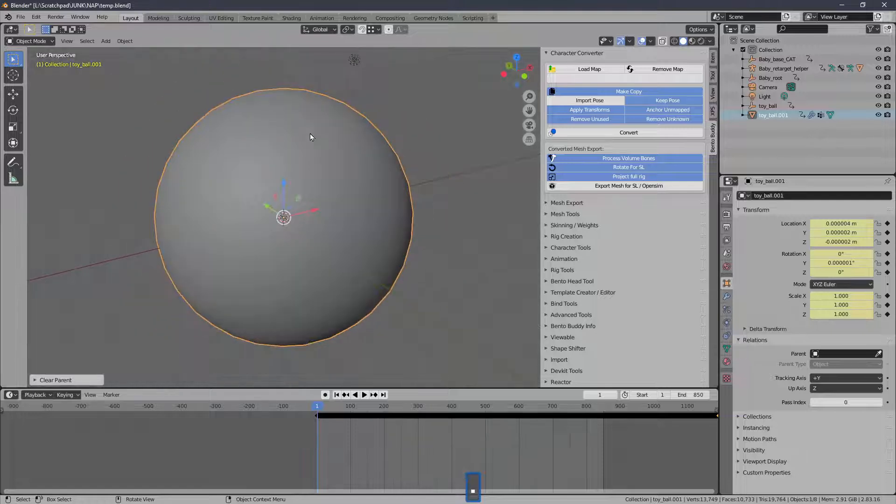
key("ctrl+z")
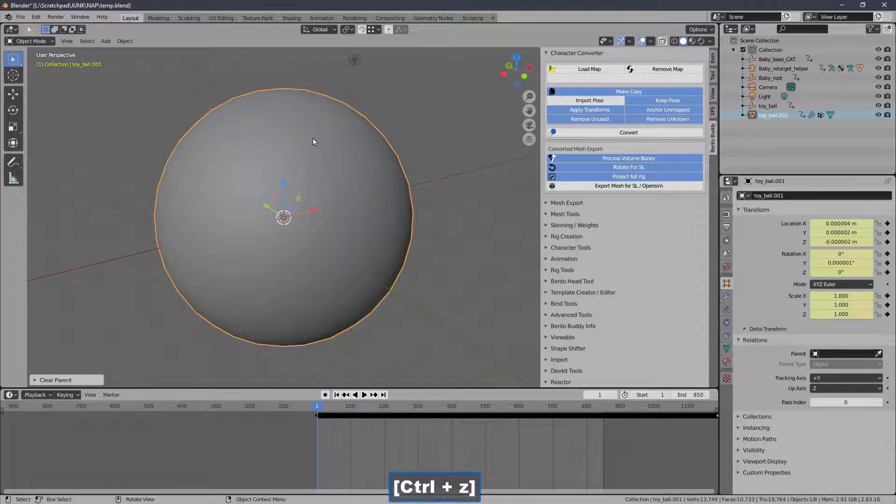
Expand toy_ball in the scene hierarchy to examine its animation and child mesh
key("KP_Decimal")
middle_click_drag(304, 143, 295, 201, "ctrl")
middle_click_drag(295, 201, 273, 221, "shift")
left_click(743, 106)
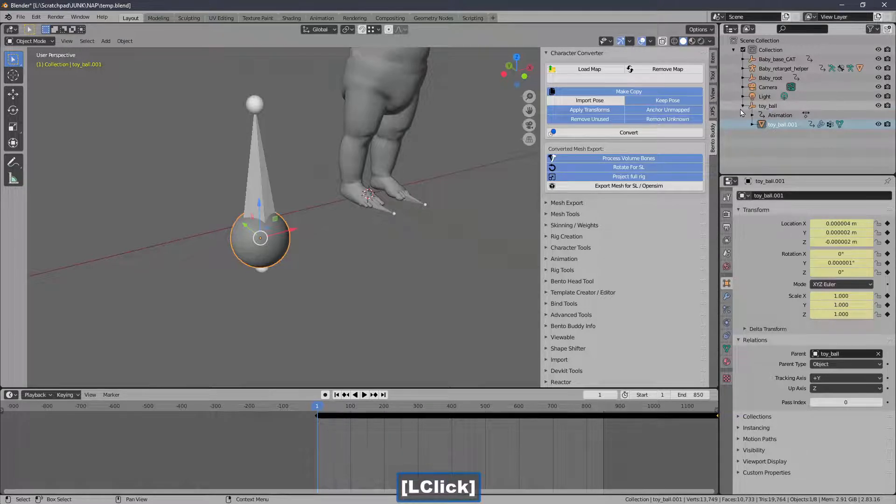
Add an ico sphere mesh at the baby's feet and scale it down uniformly to about -0.149
middle_click_drag(349, 158, 368, 210, "shift")
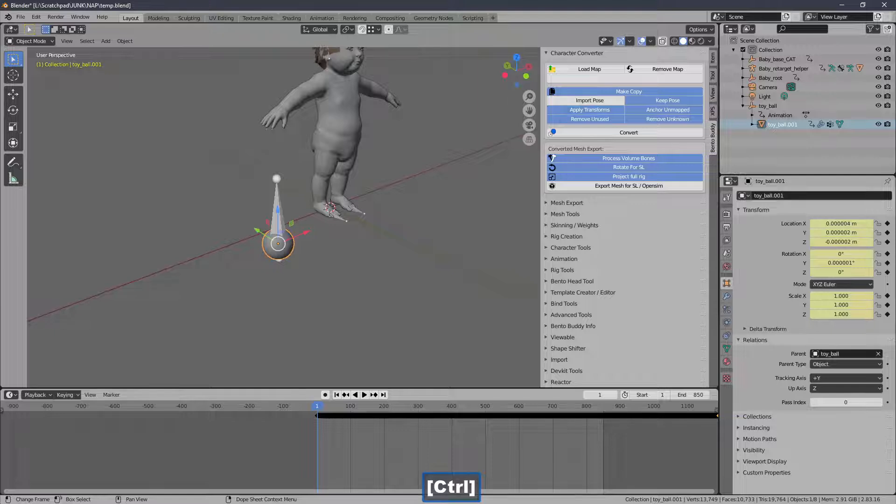
left_click(125, 41)
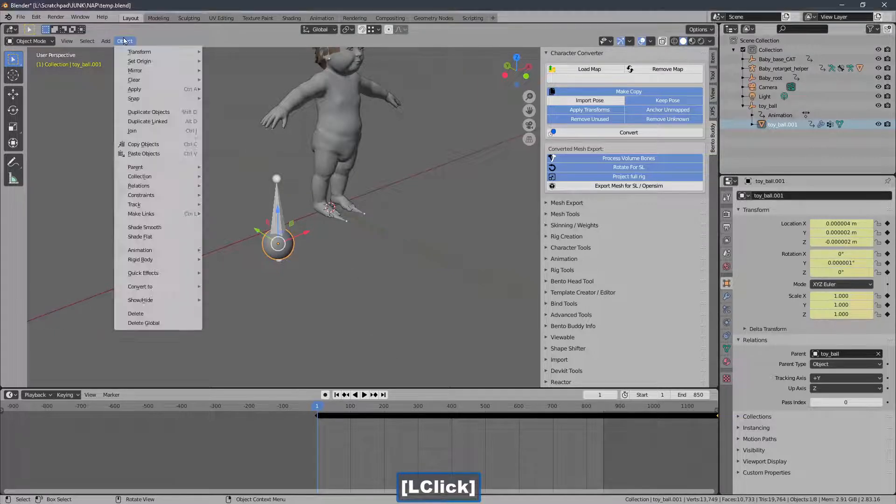
mouse_move(105, 41)
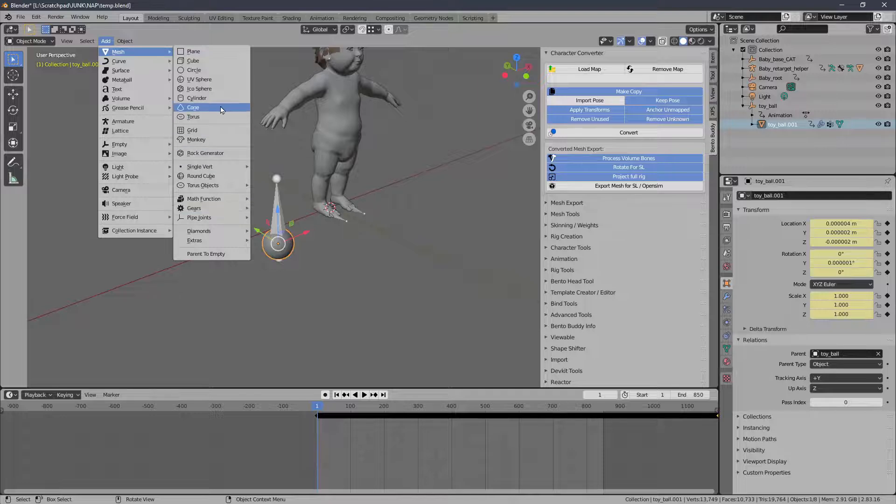
left_click(220, 89)
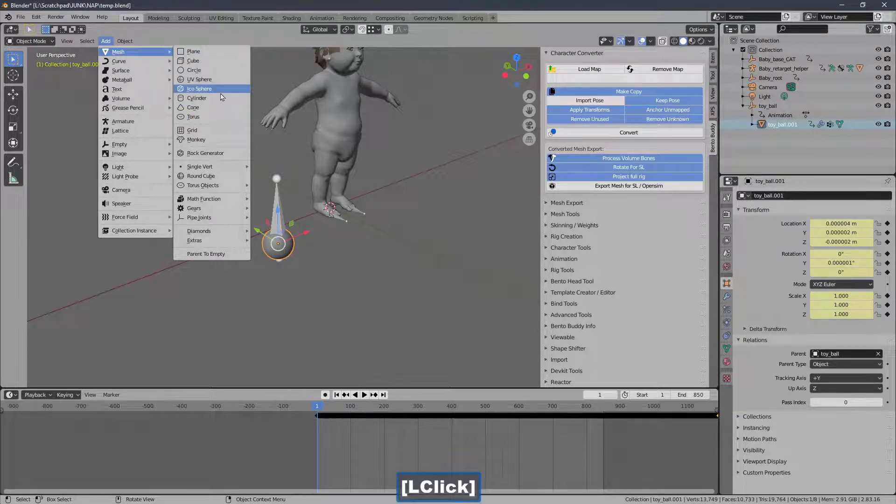
key("s")
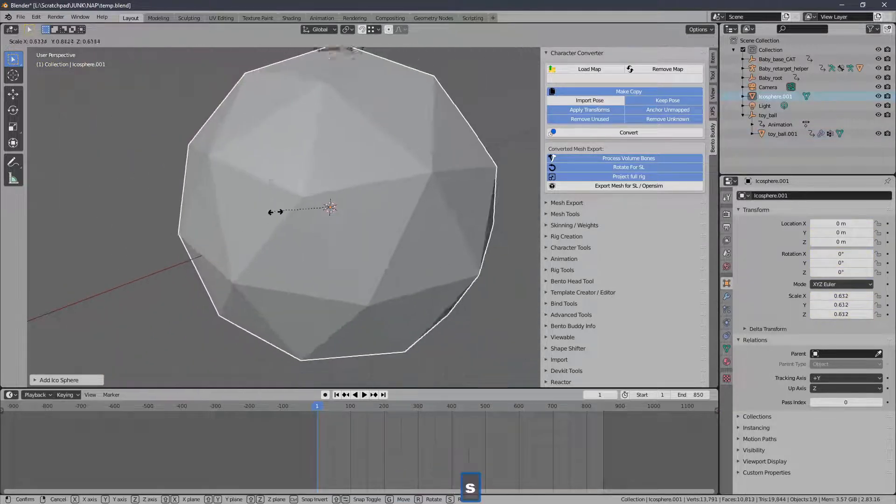
left_click(303, 156)
key("s")
left_click(320, 188)
middle_click_drag(320, 189, 301, 235)
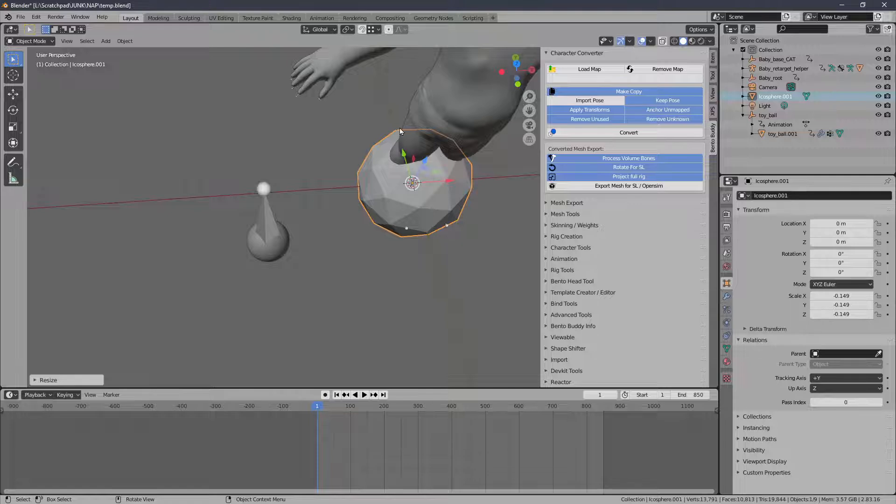
Centre the ico sphere over the toy ball in top view at about X -0.398 m, Y -0.165 m, and scale it to about -0.063
key("KP_7")
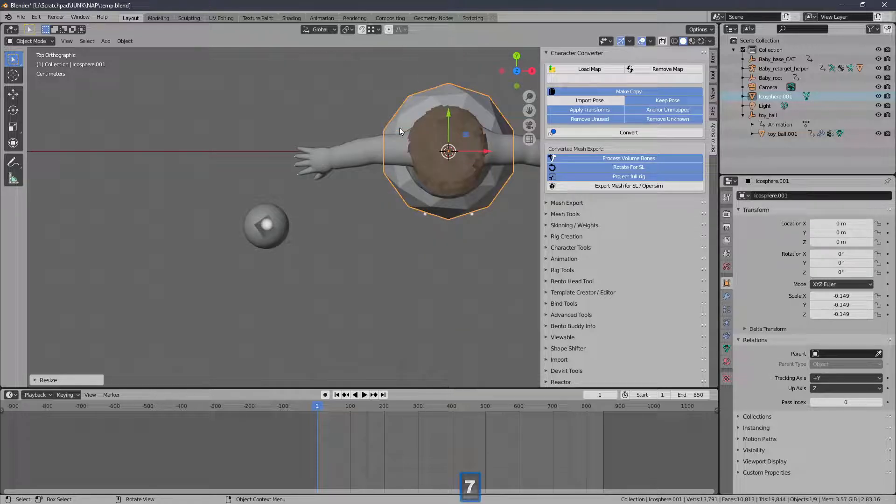
key("g")
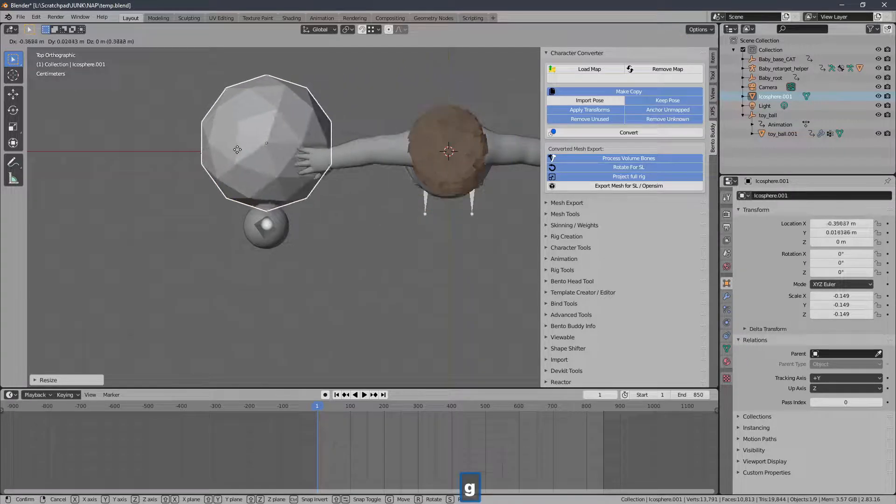
left_click(239, 149)
key("s")
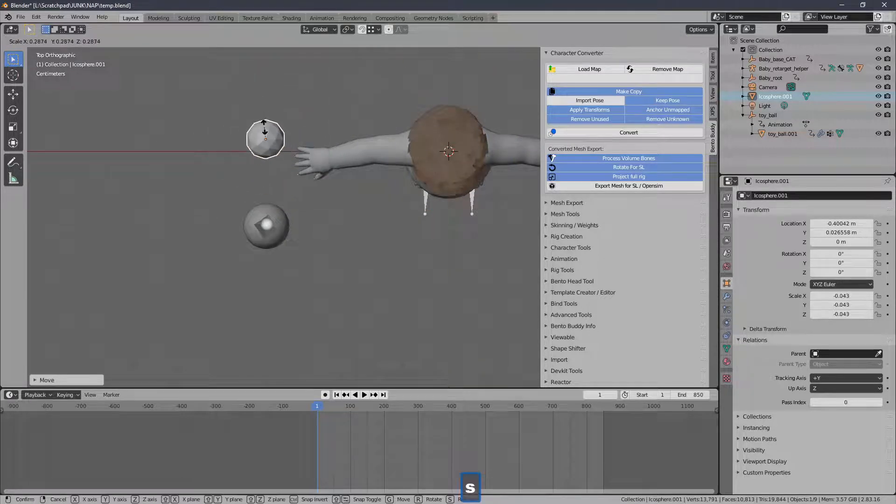
left_click(261, 123)
left_click_drag(266, 109, 265, 195)
key("KP_Decimal")
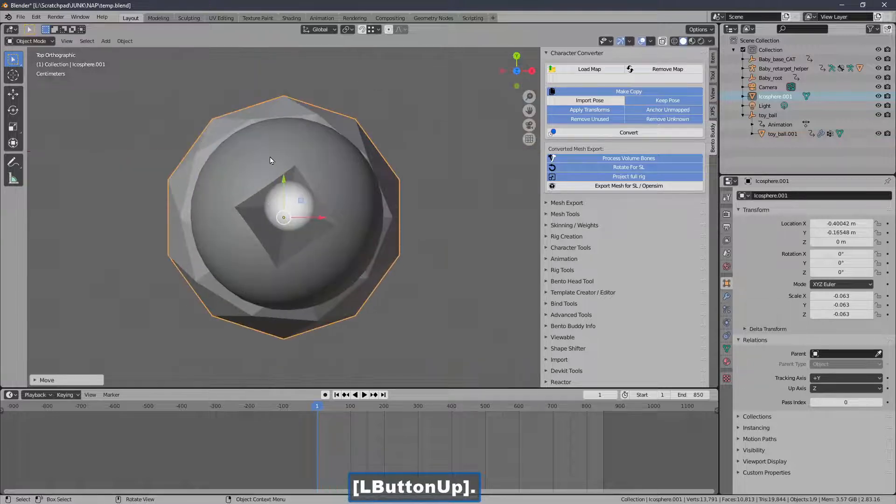
key("g")
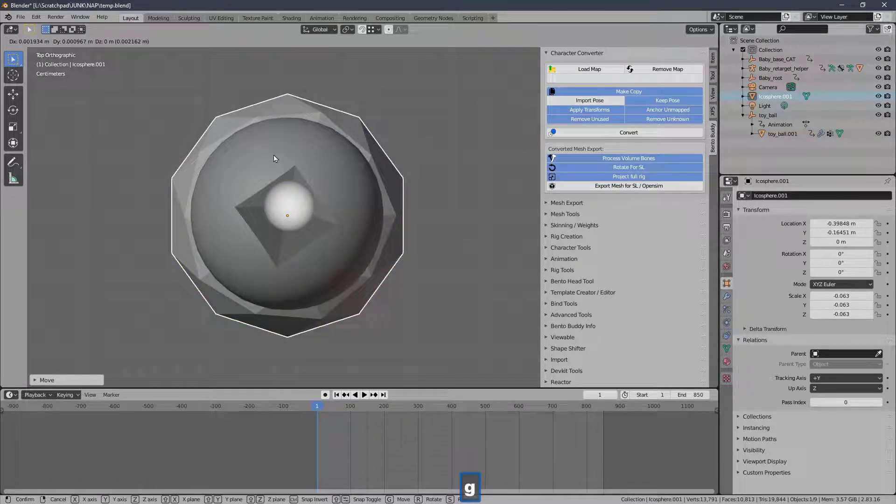
left_click(280, 159)
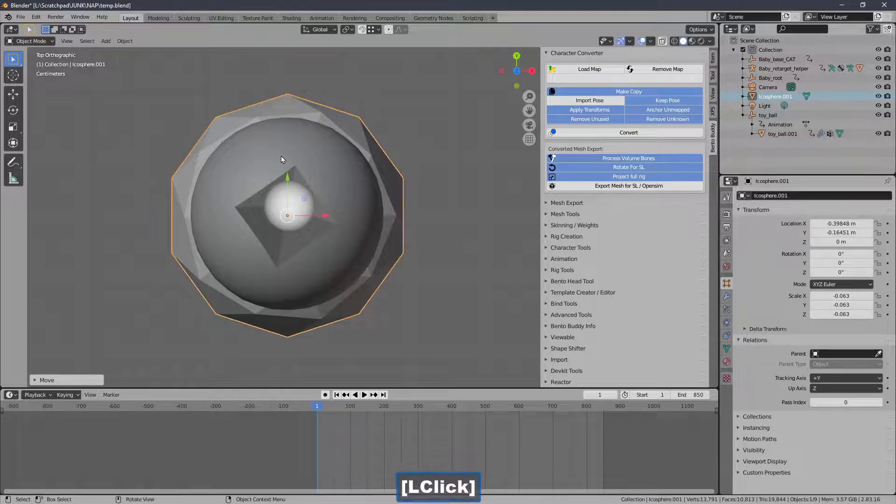
Raise the ico sphere to the toy ball's height, about Z 0.054 m, in front view and switch the viewport to wireframe shading
left_click(516, 86)
middle_click_drag(329, 140, 323, 172, "ctrl")
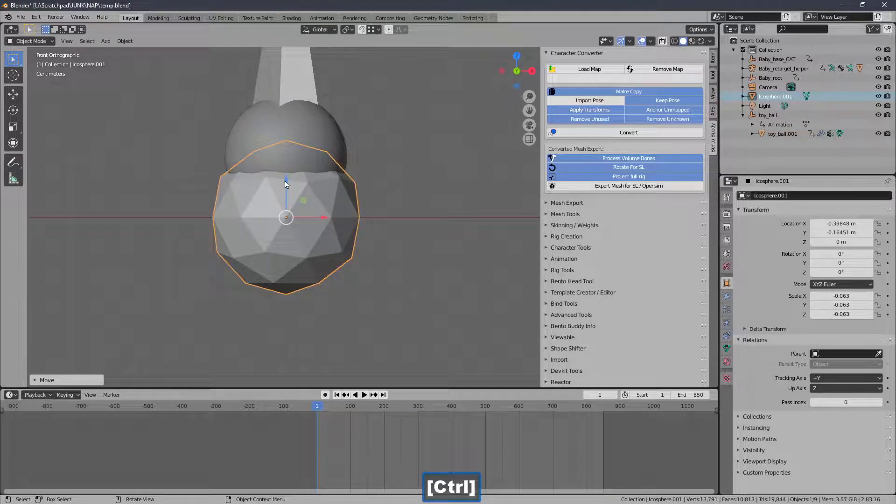
left_click_drag(286, 184, 317, 112)
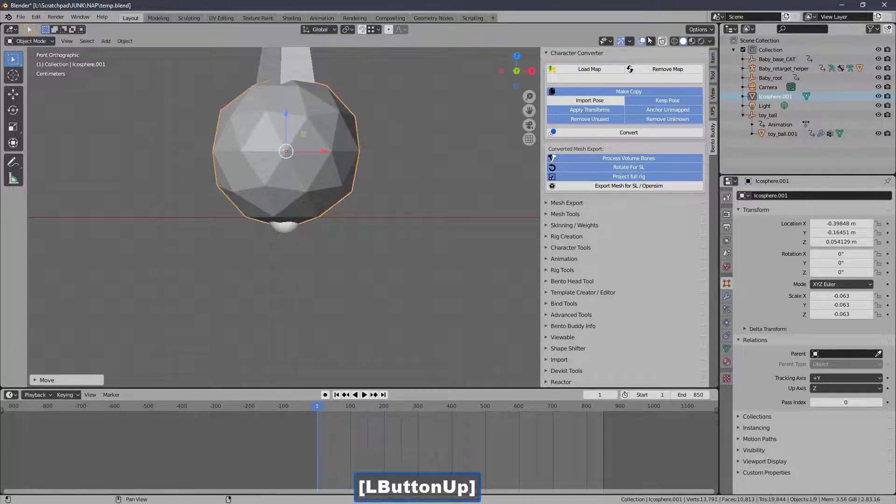
left_click(673, 41)
mouse_move(373, 110)
middle_mouse_down("ctrl")
mouse_move(368, 96)
mouse_move(370, 121)
middle_mouse_up("ctrl")
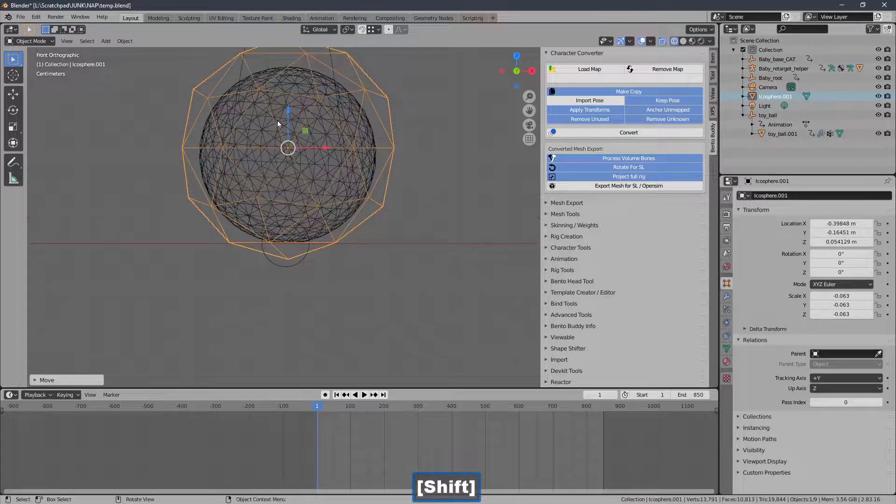
Fit the ico sphere closely around the toy ball by lowering it to about Z 0.051 m and scaling it to about -0.054
left_click(289, 127)
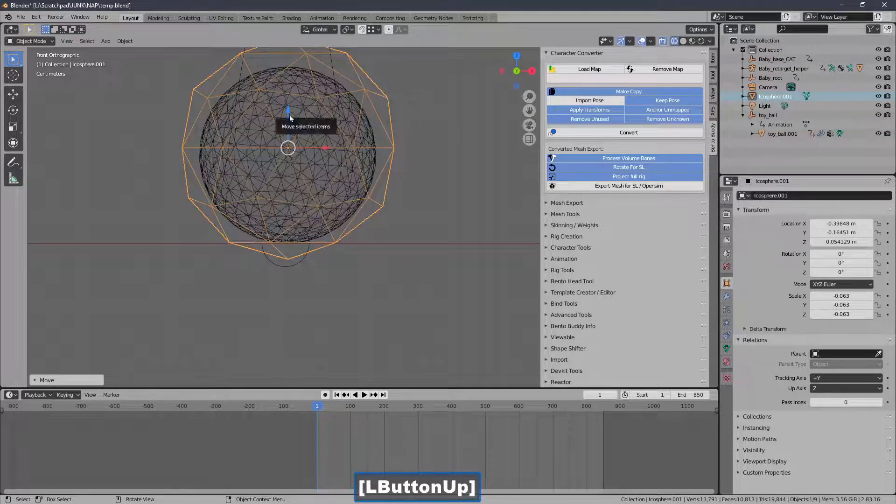
left_click_drag(289, 114, 288, 118)
key("s")
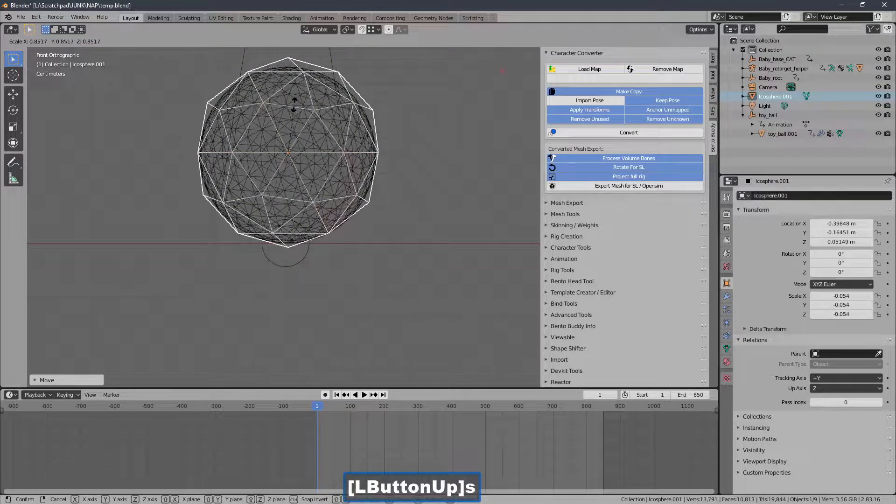
left_click(293, 97)
left_click_drag(290, 115, 288, 119)
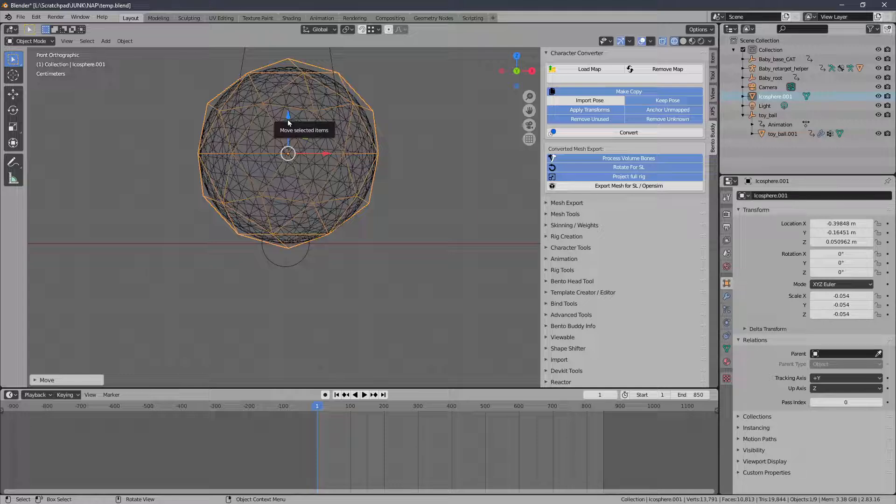
Add a vertex group to the ico sphere and name it BALL_BONE
middle_click_drag(270, 110, 288, 172)
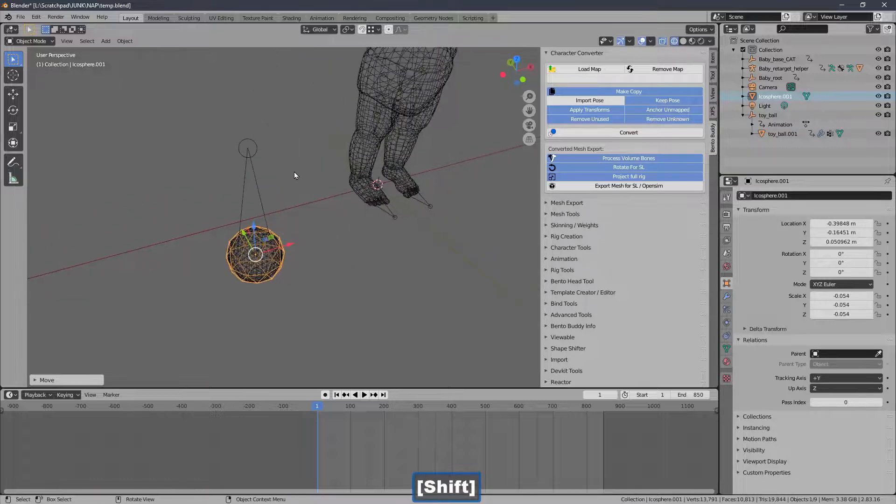
middle_click_drag(401, 187, 369, 198)
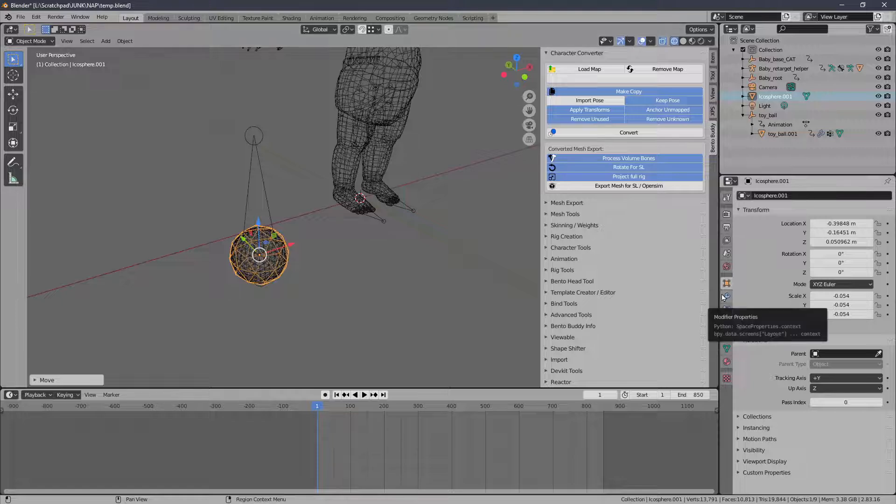
left_click(726, 349)
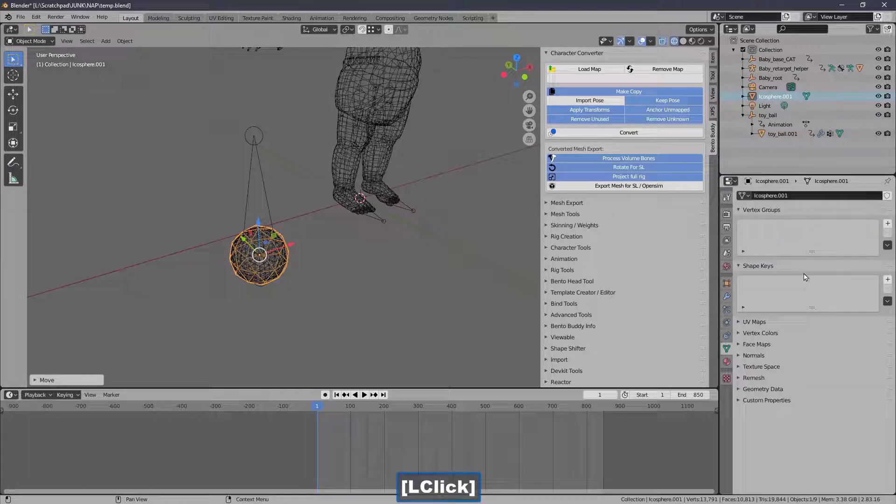
left_click(887, 224)
double_click(785, 227)
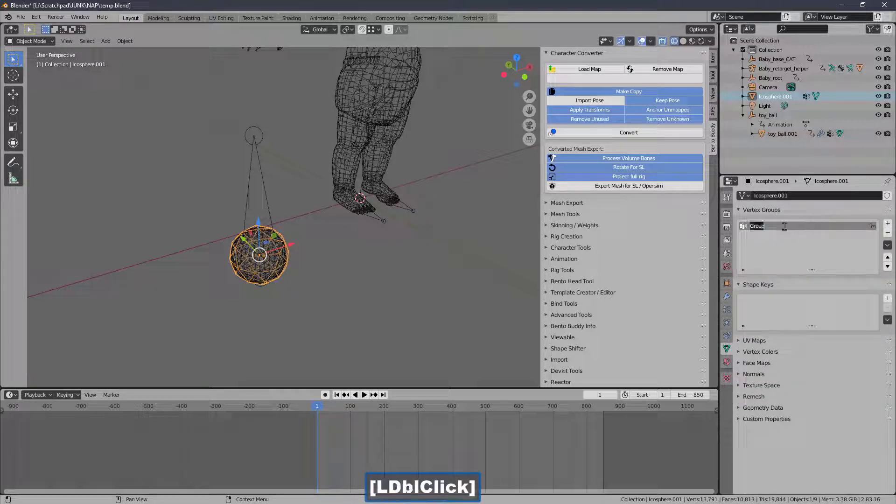
key("Tab")
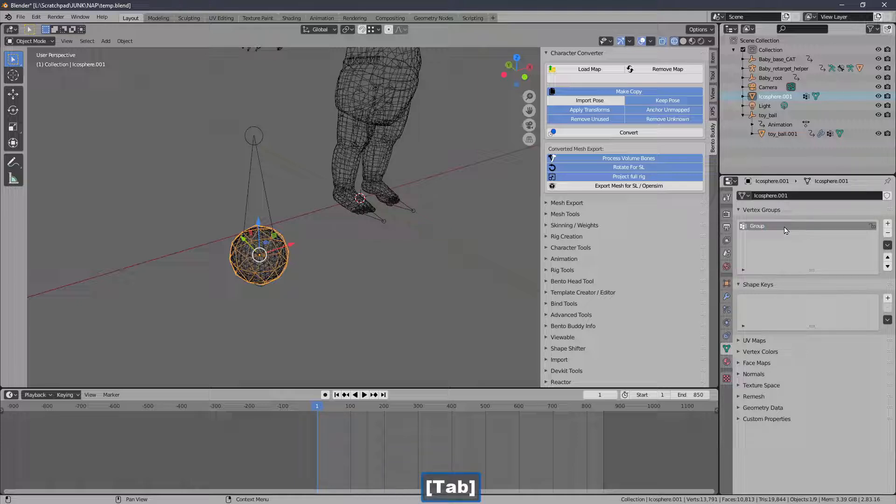
double_click(784, 226)
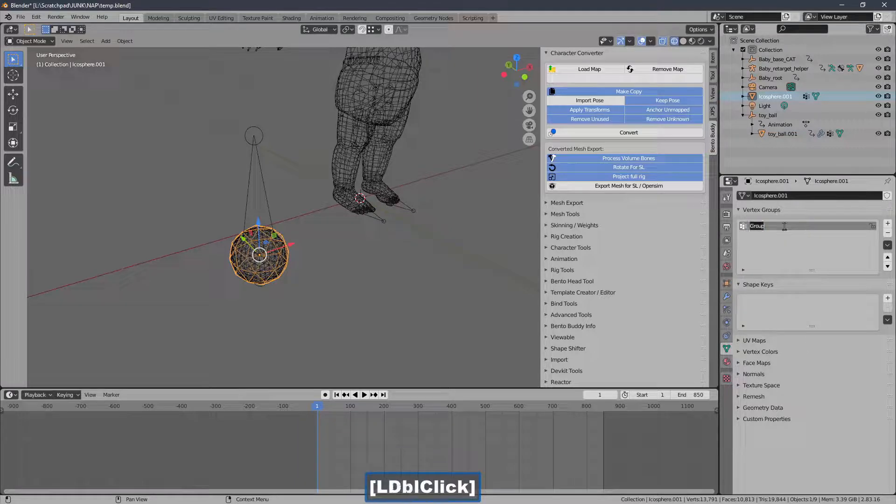
key("Caps_Lock")
type("Ba")
key("BackSpace")
key("BackSpace")
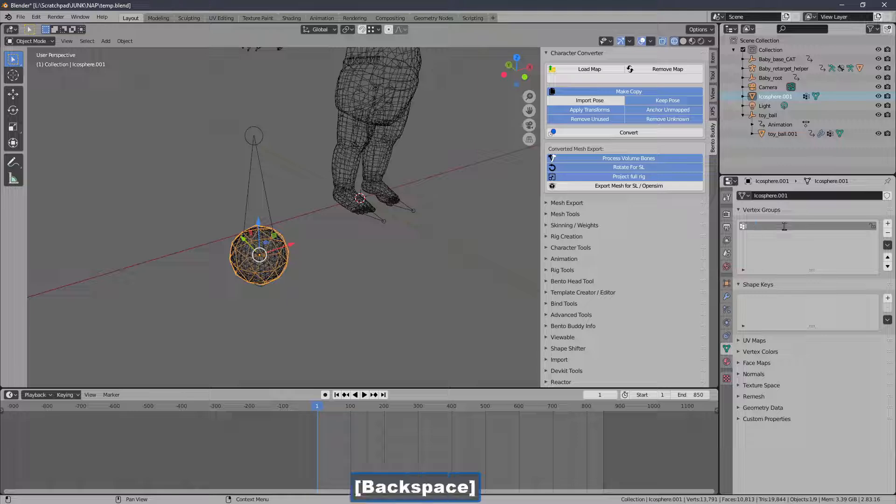
key("Caps_Lock")
type("BALL_BONE")
key("Caps_Lock")
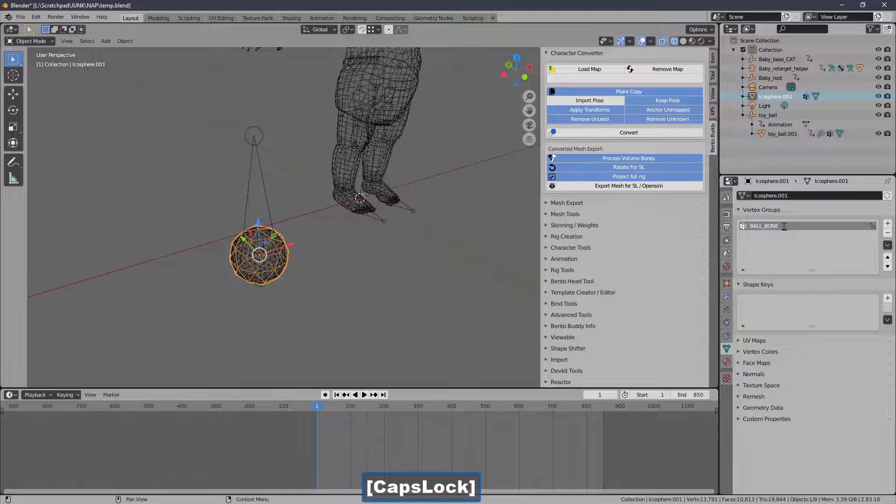
key("Return")
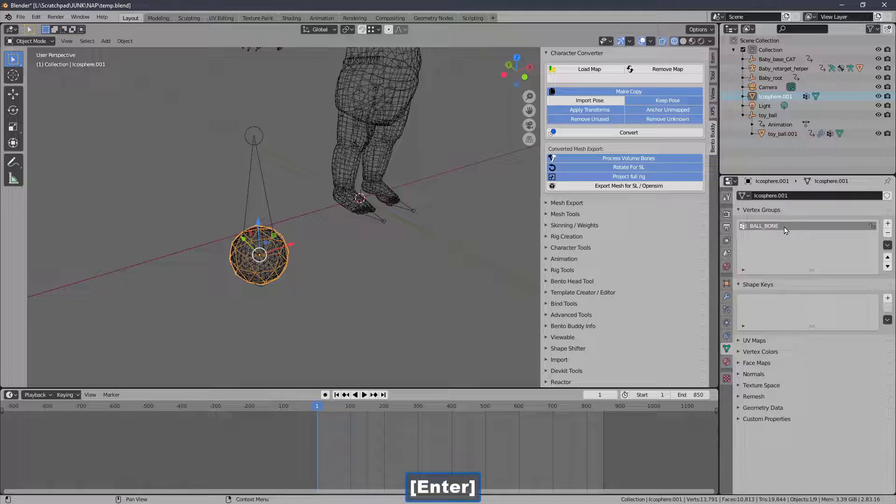
Assign all of the ico sphere's vertices to the BALL_BONE vertex group with weight 1.000 in Edit Mode, and return to Object Mode
left_click(48, 44)
left_click(46, 62)
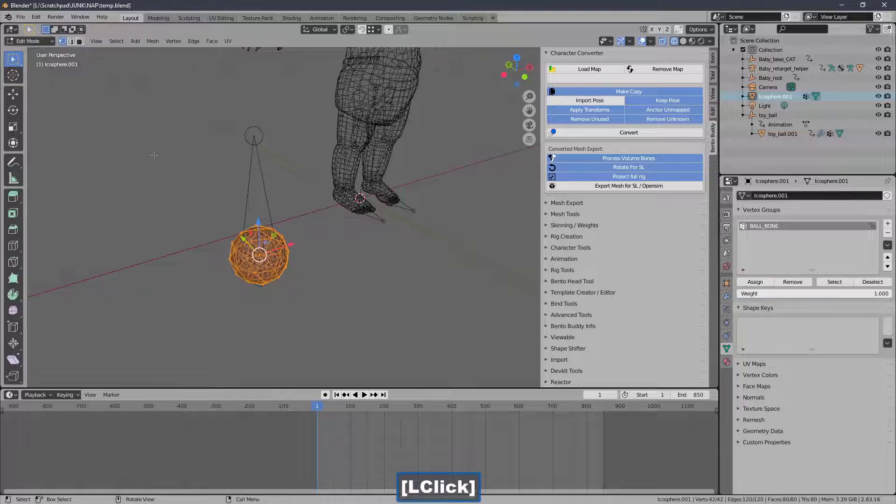
left_click_drag(154, 154, 353, 298)
left_click(744, 286)
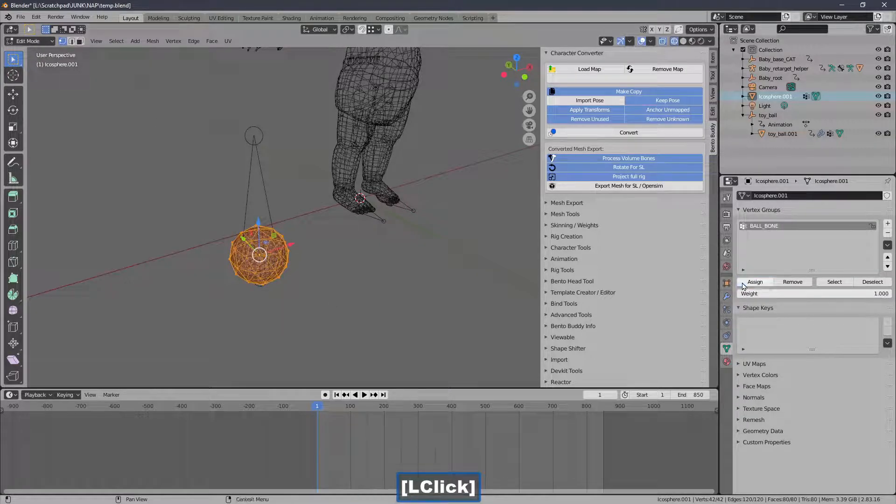
left_click(42, 45)
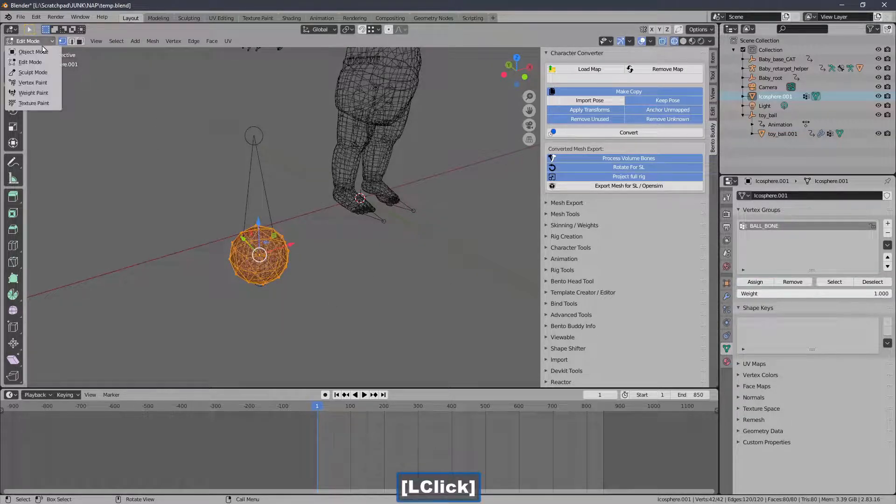
left_click(45, 53)
Select the Baby_retarget_helper armature, scrub the timeline to examine how the ball meshes and ball bone move, and return to frame 1
left_click(255, 127)
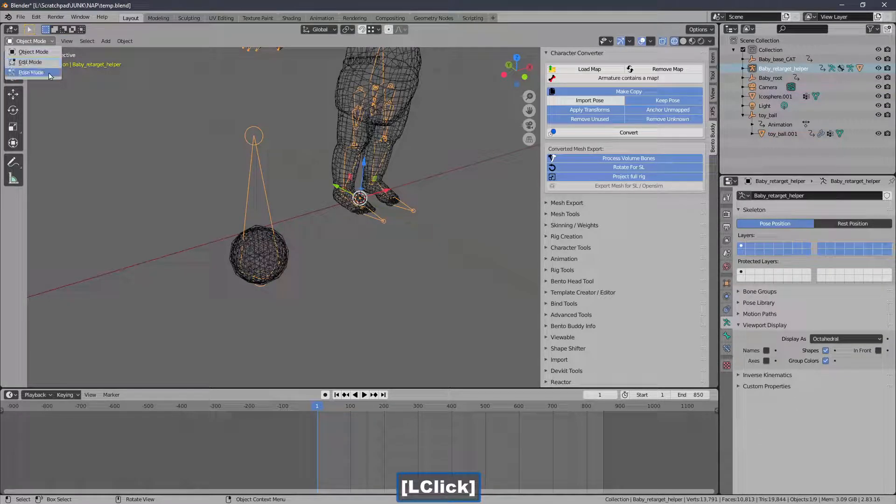
middle_click_drag(163, 121, 198, 129, "ctrl")
mouse_move(216, 167)
middle_mouse_down("shift")
mouse_move(224, 196)
mouse_move(224, 161)
mouse_move(224, 170)
mouse_move(244, 155)
mouse_move(272, 153)
mouse_move(269, 160)
middle_mouse_up("shift")
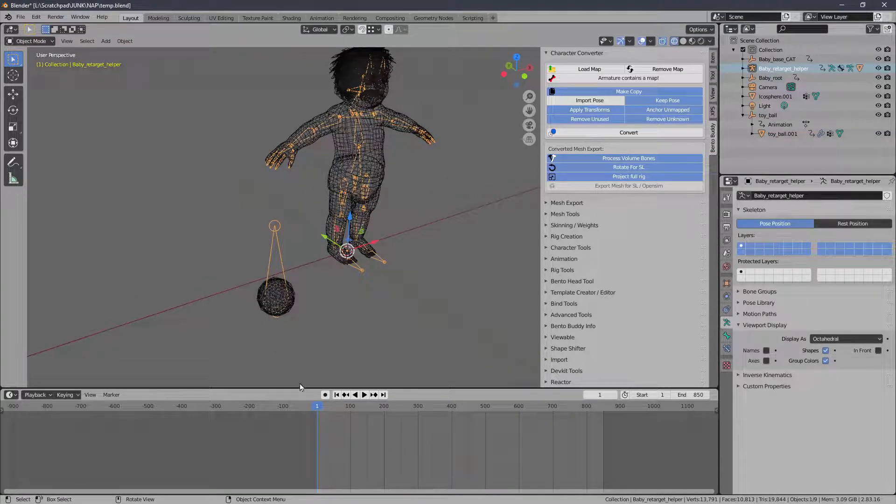
left_click_drag(331, 406, 360, 396)
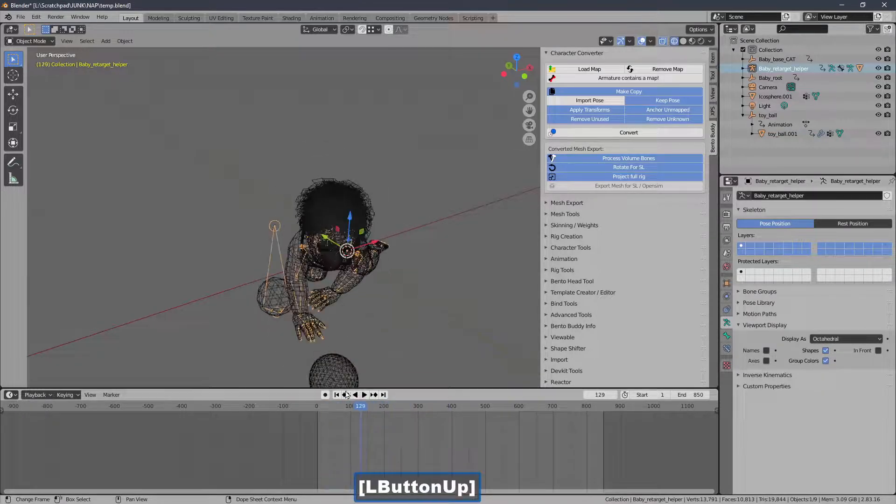
left_click(336, 395)
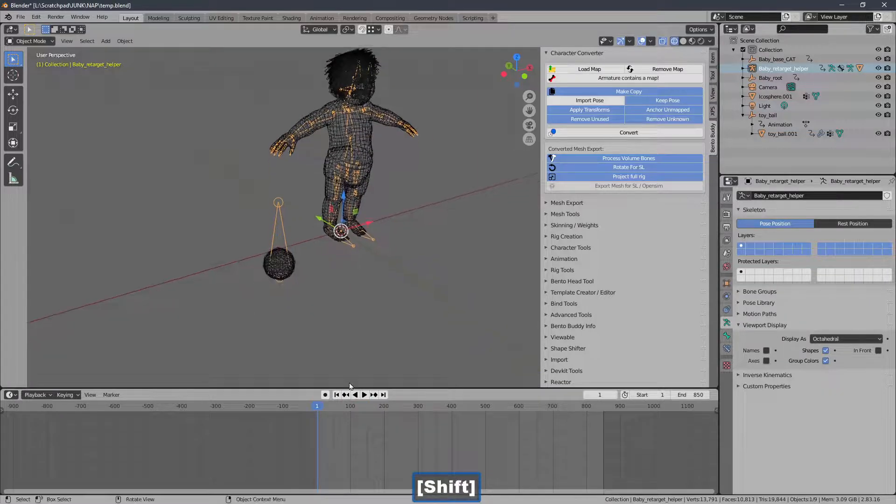
mouse_move(336, 406)
left_mouse_down()
mouse_move(375, 407)
mouse_move(343, 403)
left_mouse_up()
left_click(336, 395)
middle_click_drag(295, 294, 293, 157, "ctrl")
middle_click_drag(293, 206, 293, 135, "ctrl")
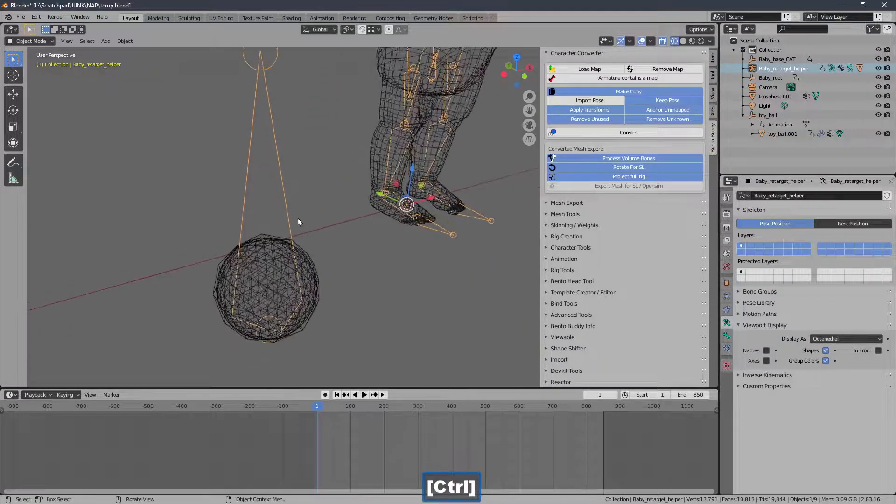
Add an Armature modifier to the ico sphere and try to pick the ball bone's rig as its target object
left_click(298, 234)
key("g")
right_click(290, 201)
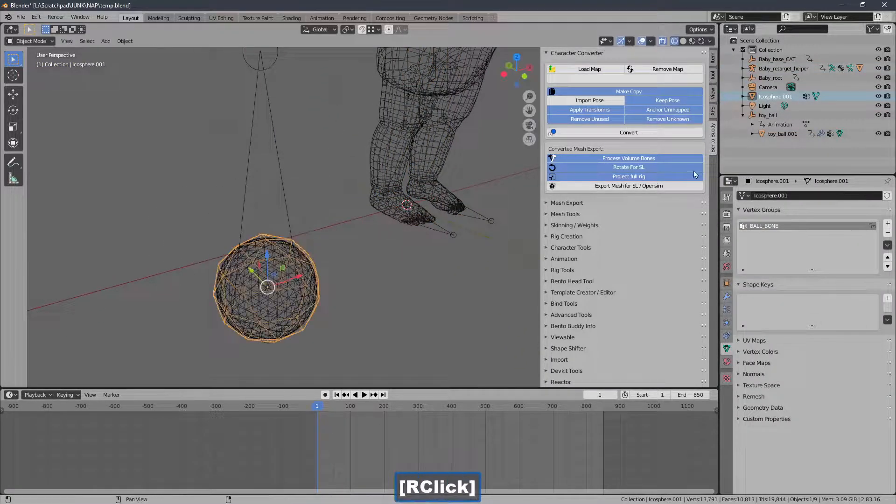
left_click(726, 296)
left_click(766, 196)
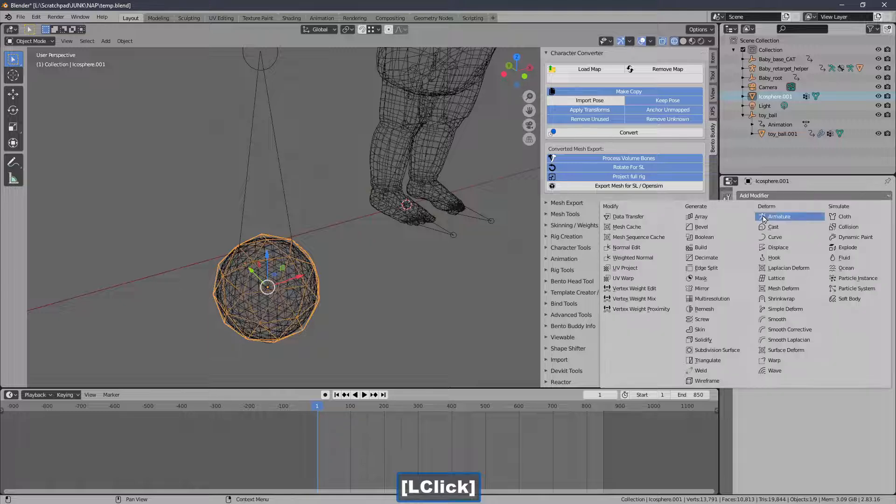
left_click(778, 216)
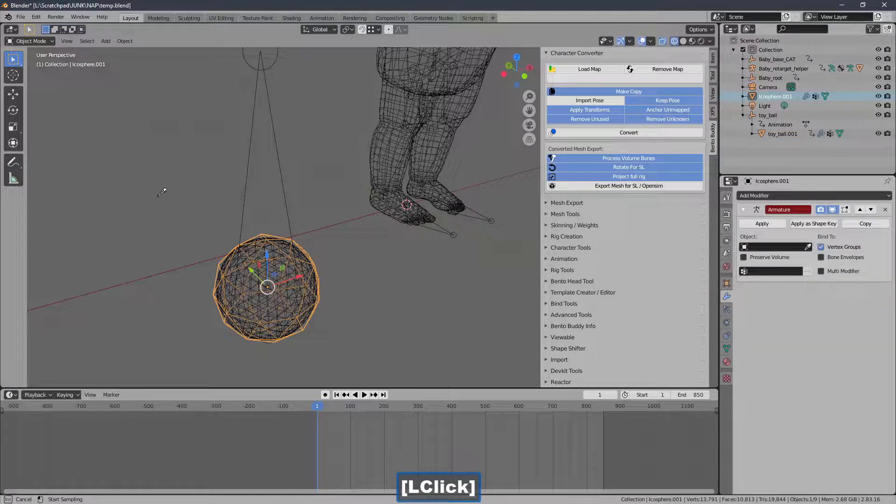
left_click(258, 158)
Scrub the timeline to check the ico sphere's motion, return to frame 1, and switch the viewport to solid shading
middle_click_drag(223, 159, 253, 282, "ctrl")
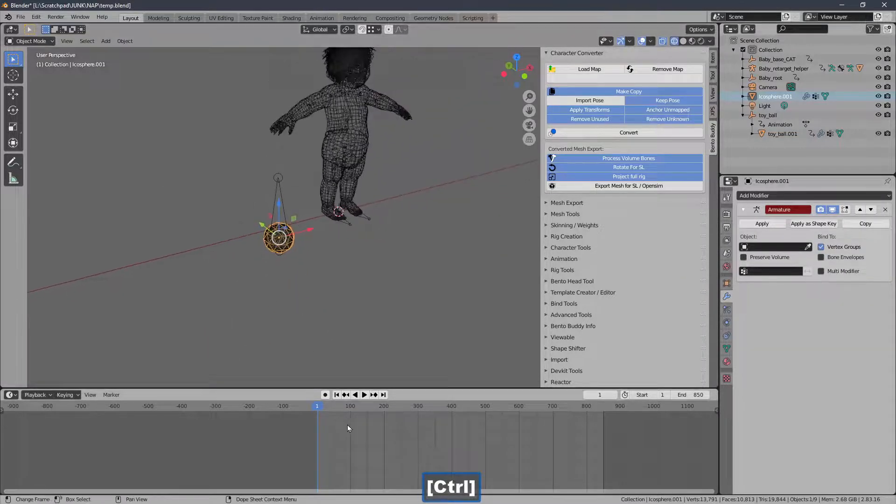
left_click_drag(335, 408, 372, 413)
left_click(336, 395)
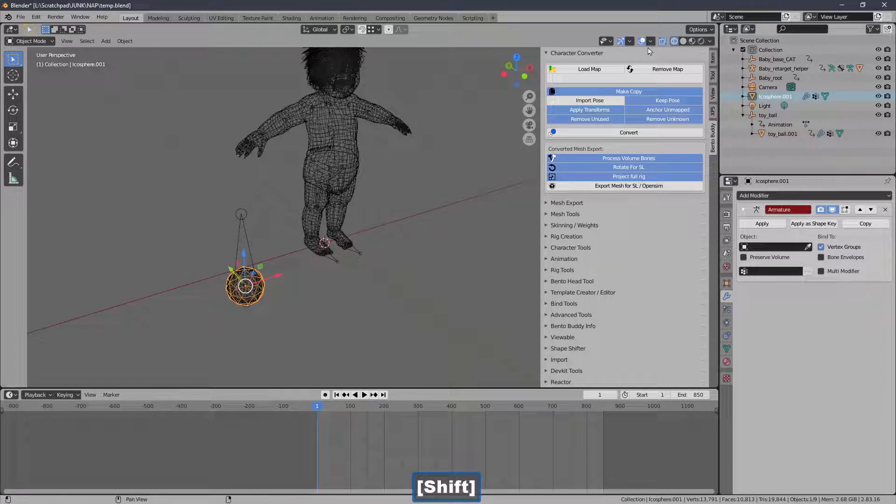
left_click(682, 42)
middle_click_drag(427, 112, 420, 133, "ctrl")
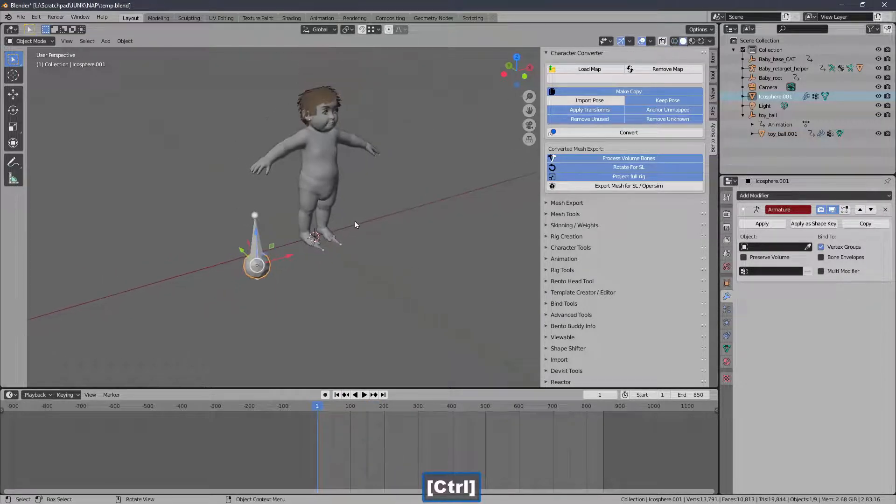
Try converting a copy of the Baby_retarget_helper rig, test-move the result, and delete the converted copy
left_click(341, 236)
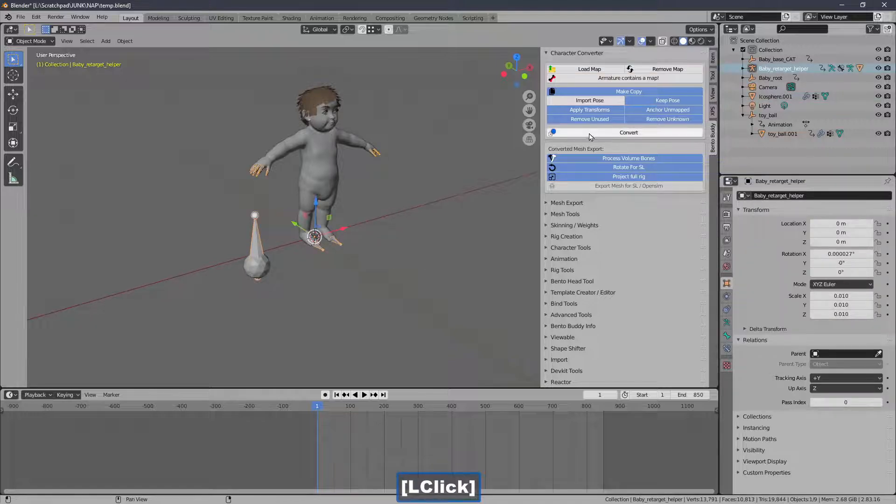
key("g")
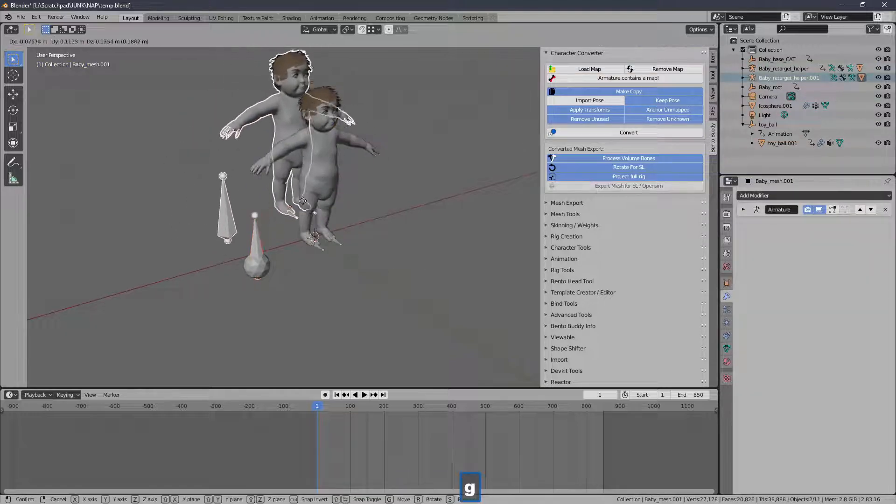
right_click(299, 187)
middle_click_drag(301, 229, 304, 207, "ctrl")
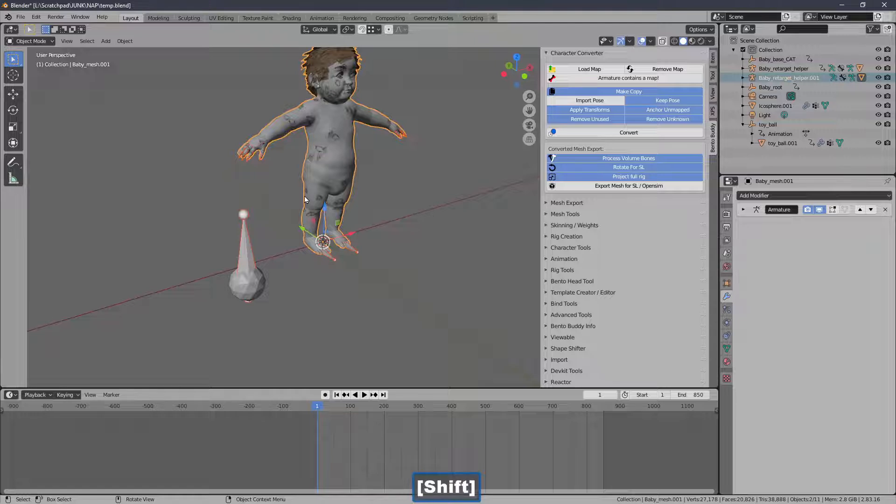
key("Delete")
Set the ico sphere's Armature modifier object to Baby_retarget_helper, then check it by scrubbing the timeline and returning to frame 1
left_click(248, 284)
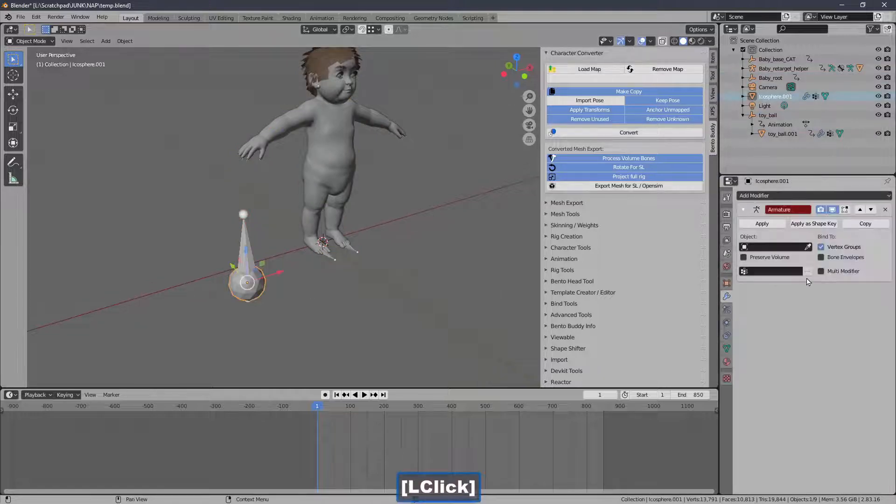
left_click(807, 247)
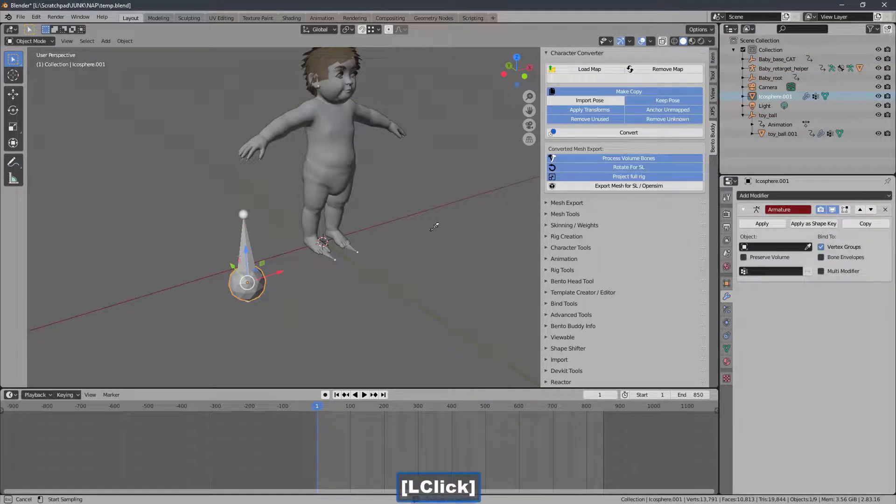
left_click(243, 216)
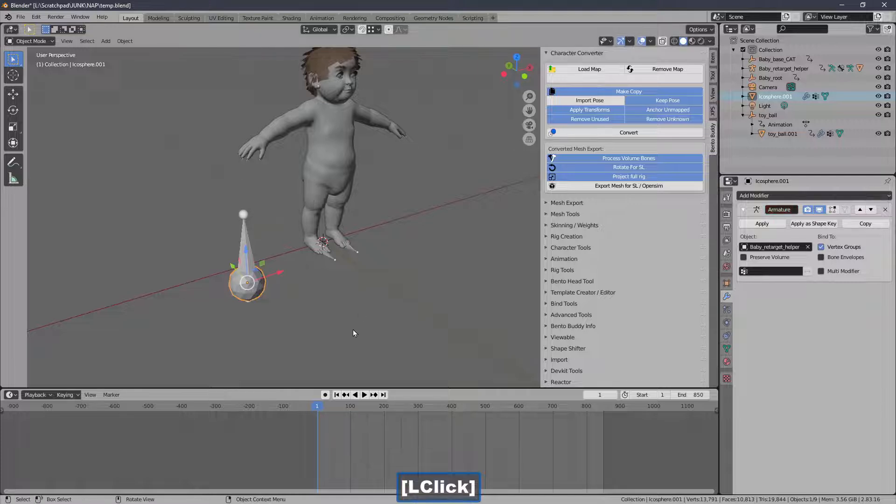
left_click_drag(336, 407, 359, 406)
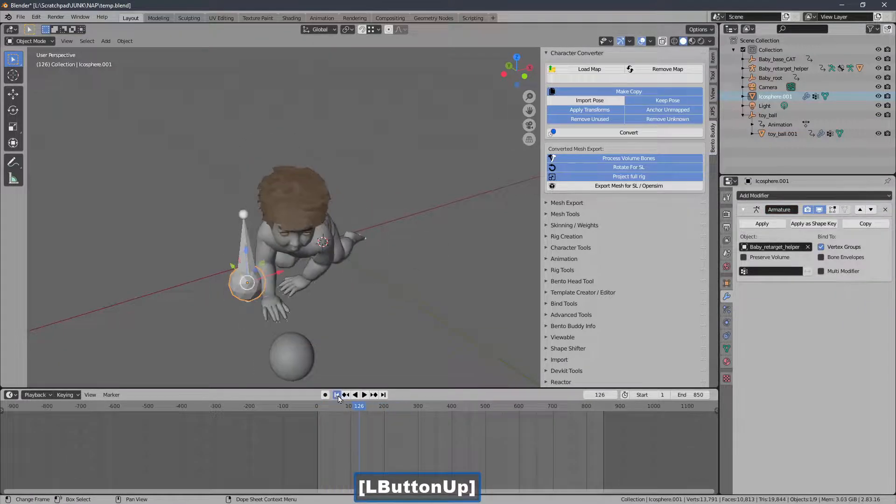
left_click(337, 395)
Convert Baby_retarget_helper again as a trial to see whether the ico sphere is included, and delete the resulting copy
left_click(385, 239)
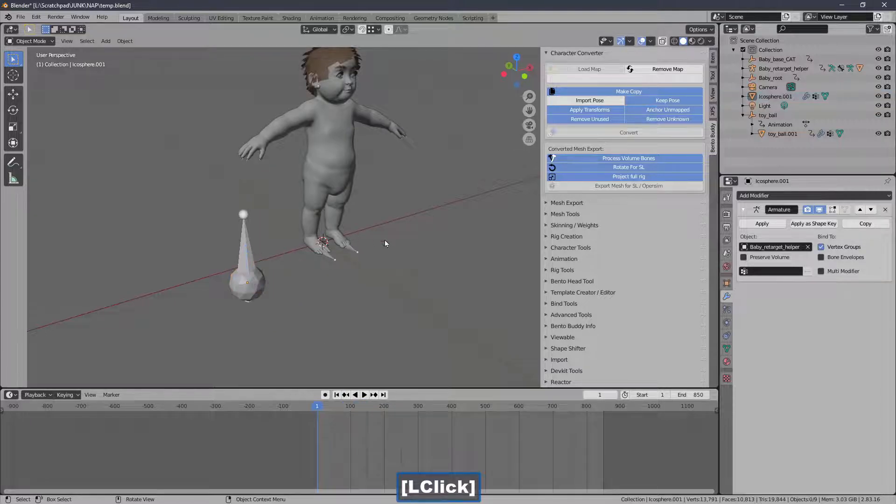
left_click(238, 240)
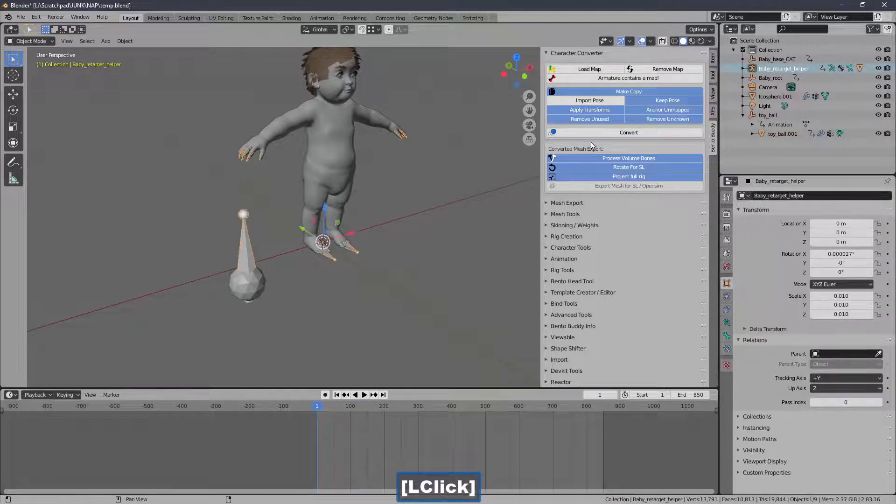
key("g")
right_click(356, 220)
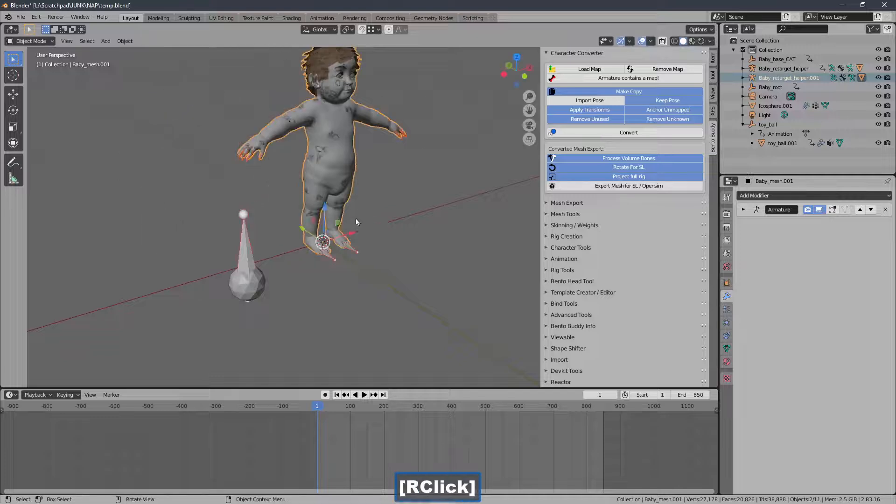
key("Delete")
Try to parent the ico sphere to Baby_retarget_helper by assigning it directly in the sphere's object relations
left_click(250, 278)
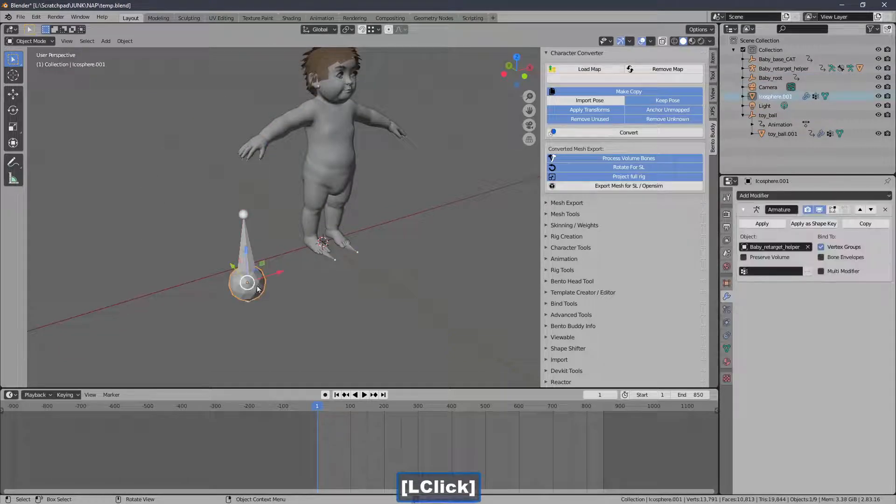
left_click(728, 284)
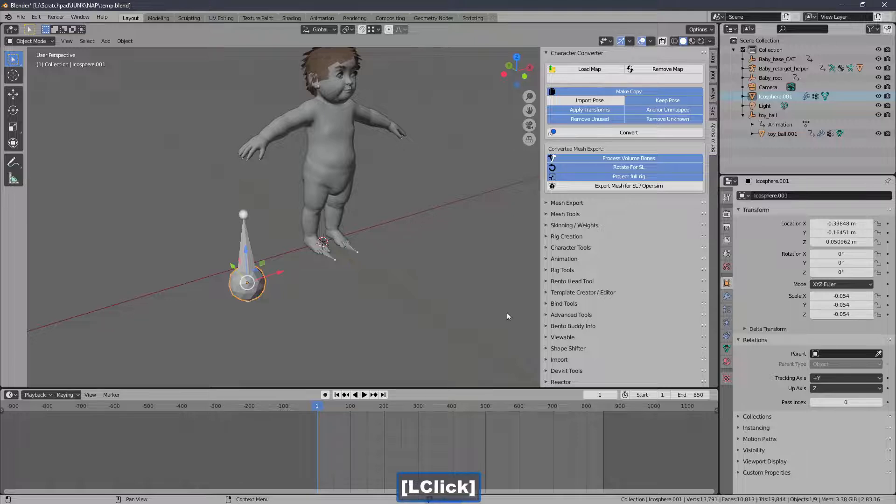
left_click(246, 229)
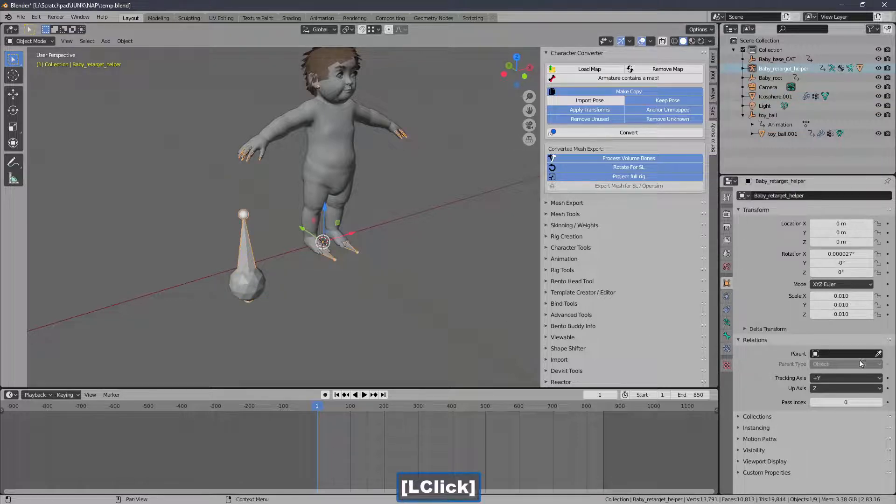
left_click(878, 354)
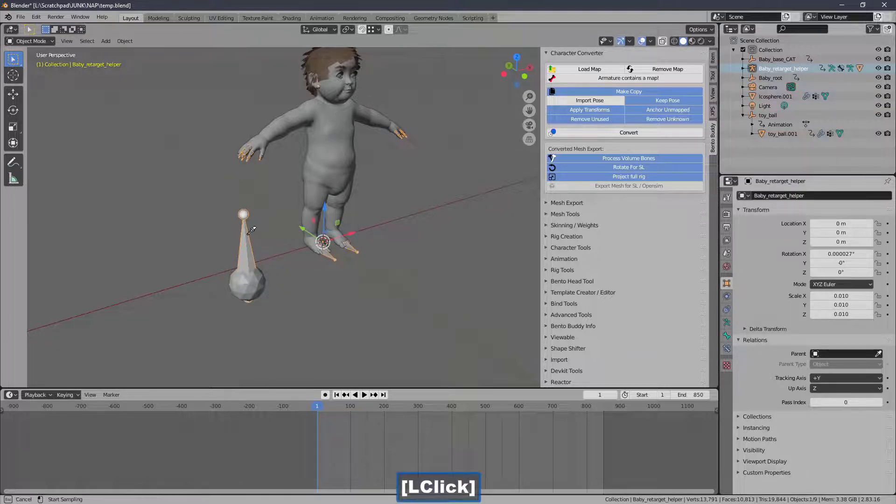
right_click(246, 285)
left_click(246, 285)
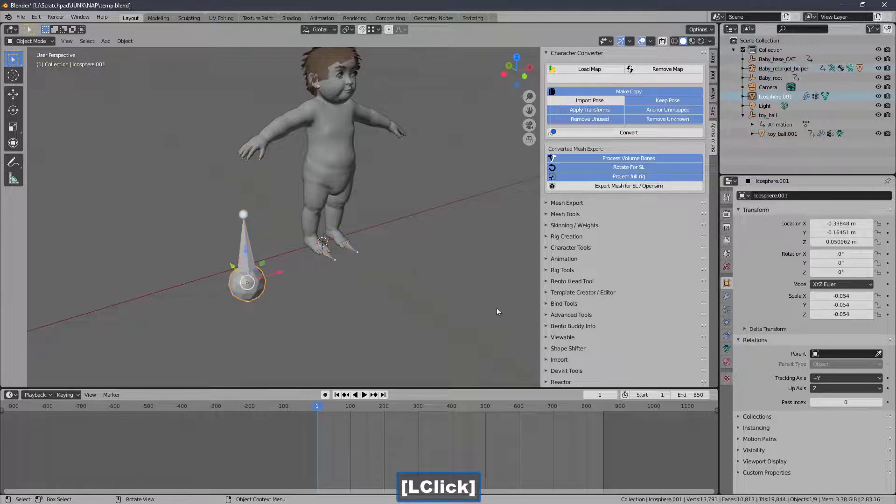
left_click(878, 354)
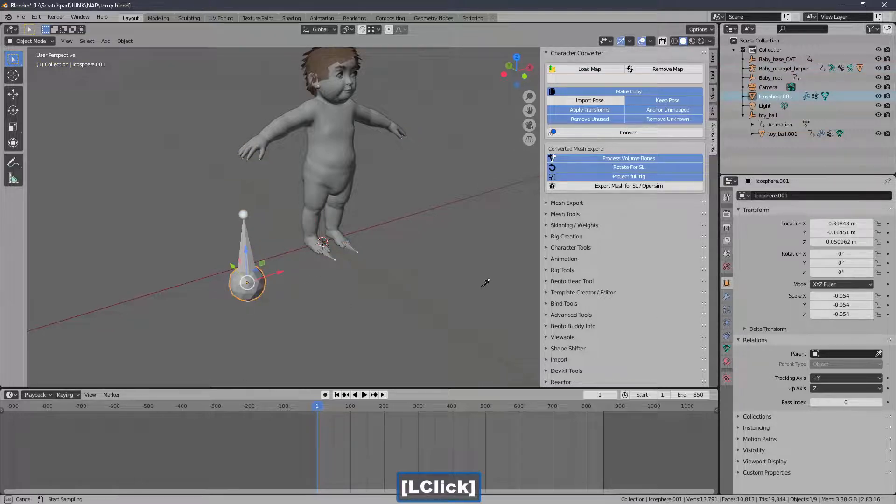
left_click(241, 232)
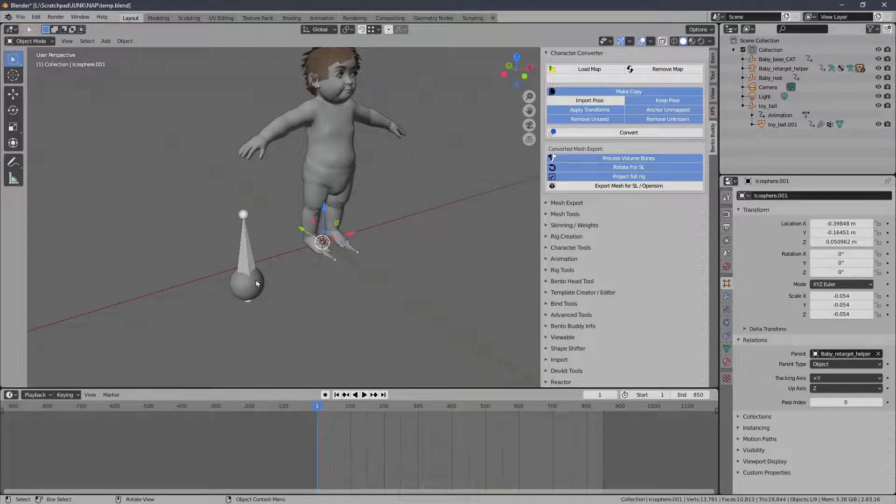
Scrub the timeline and return to frame 1, examining the viewport and the object list for the parented ico sphere
mouse_move(339, 409)
left_mouse_down()
mouse_move(391, 418)
mouse_move(340, 405)
left_mouse_up()
left_click(336, 394)
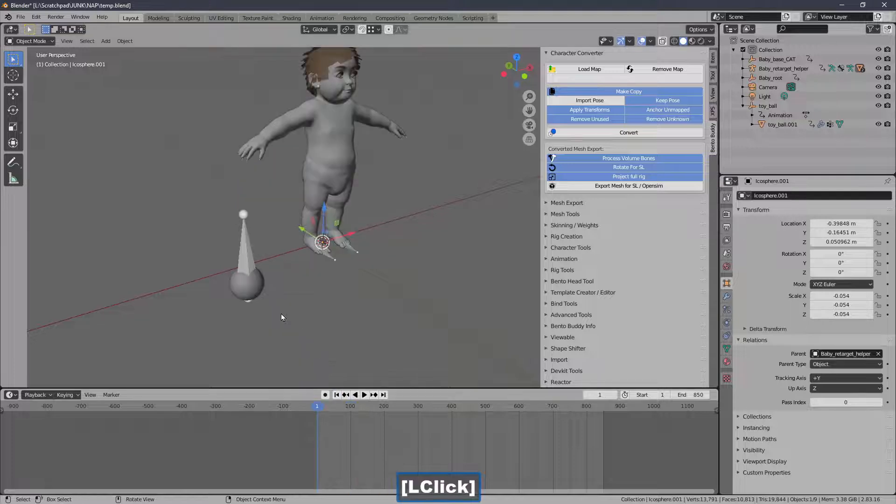
middle_click_drag(248, 292, 285, 174, "ctrl")
middle_click_drag(285, 175, 303, 140, "shift")
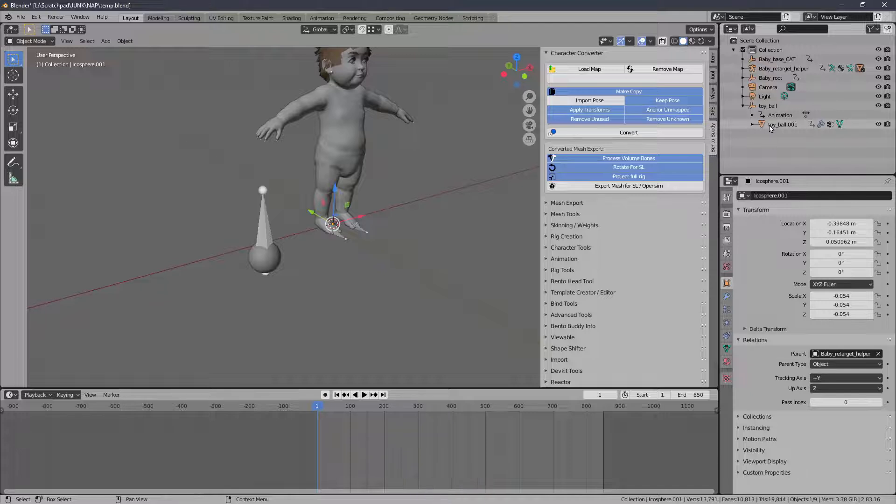
middle_click_drag(419, 124, 383, 137, "ctrl")
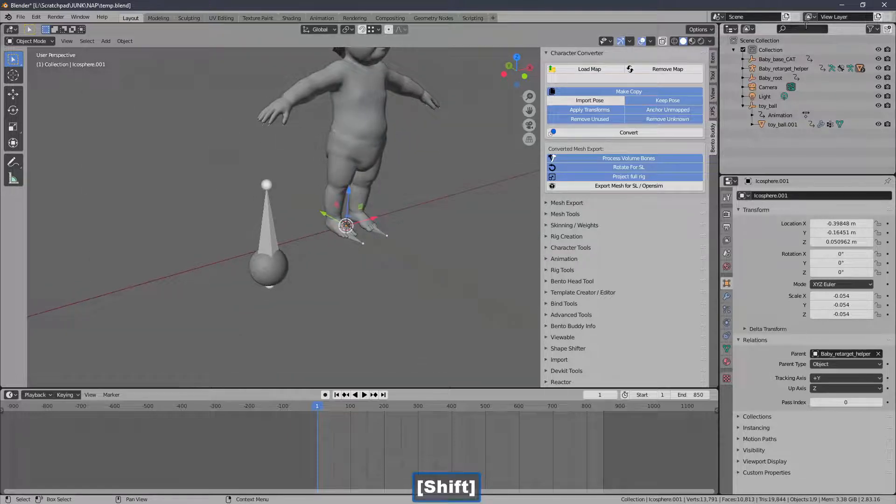
Filter the outliner for "ico" to find Icosphere.001, and clear its parent
left_click(805, 28)
type("ico")
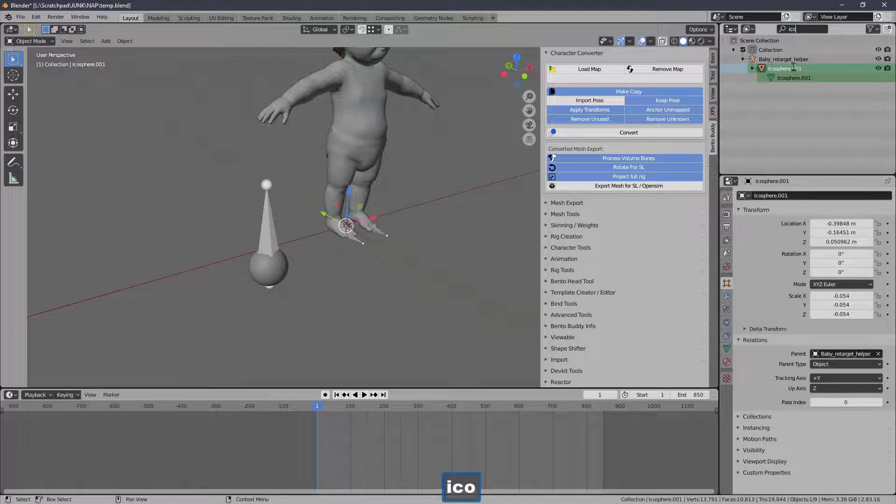
left_click(795, 69)
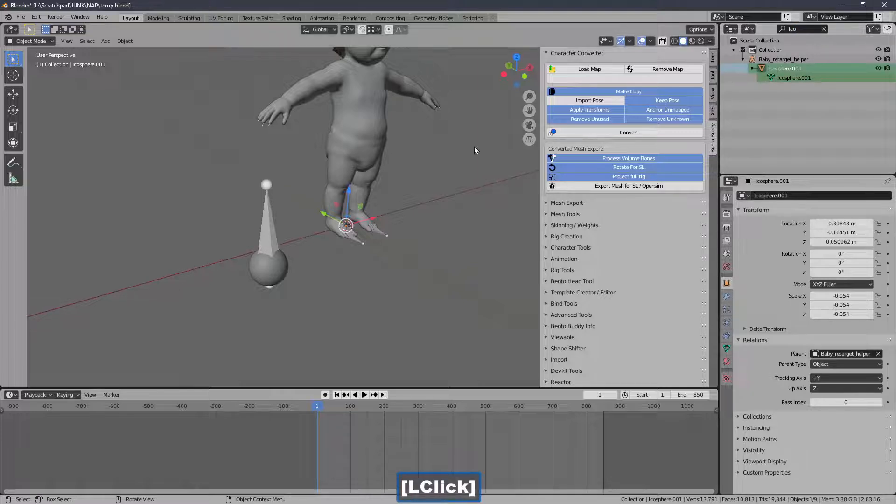
key("KP_Decimal")
middle_click_drag(393, 112, 449, 283, "ctrl")
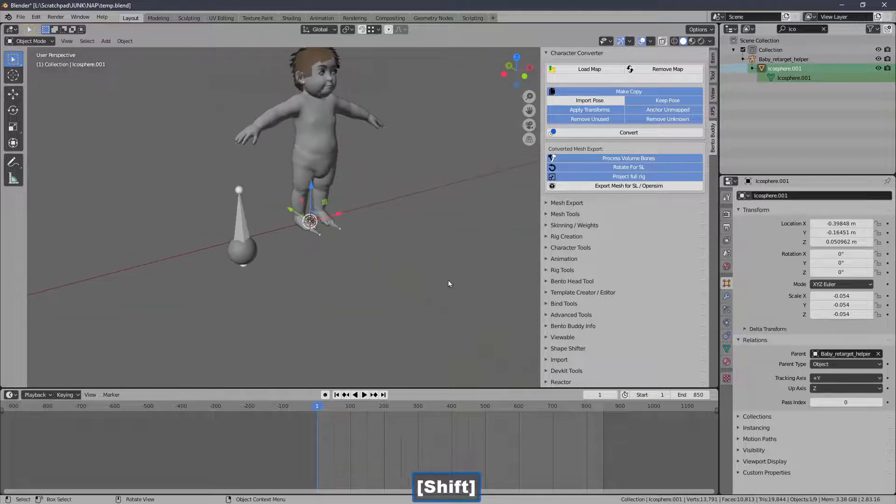
left_click(878, 354)
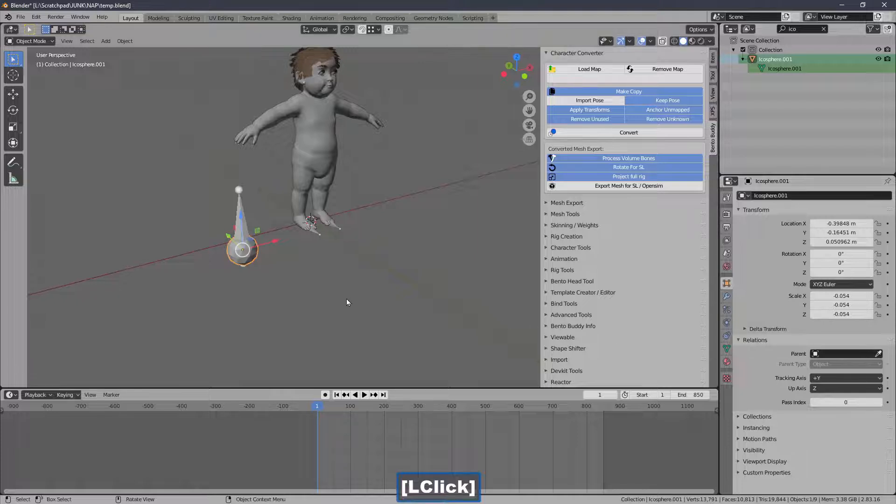
Parent the ico sphere to the Baby_retarget_helper armature using the Object parenting option
middle_click_drag(347, 298, 292, 219, "ctrl")
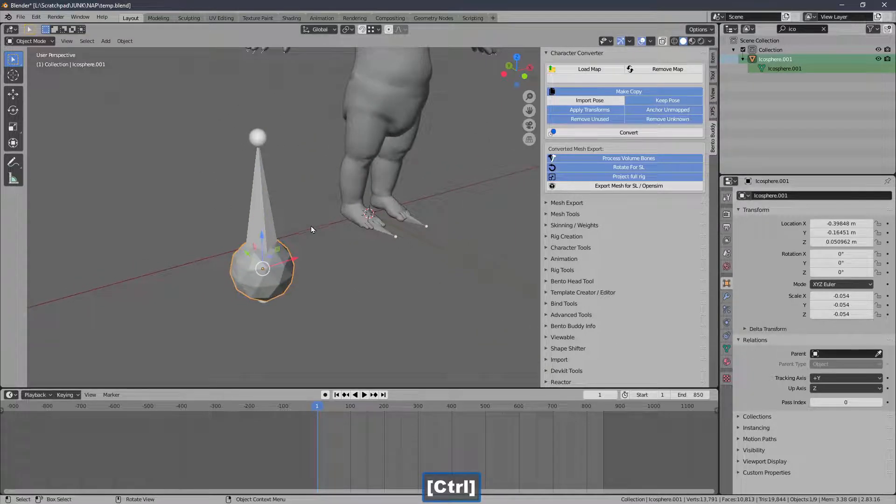
left_click(269, 205, "shift")
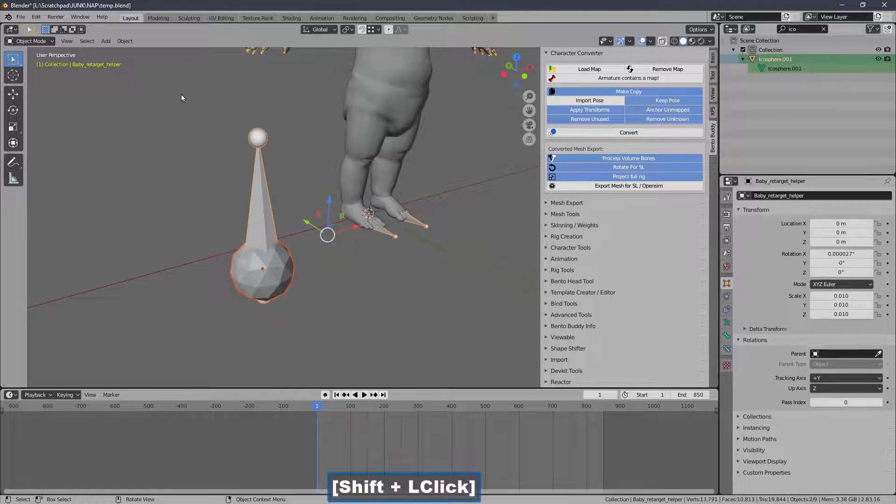
key("ctrl+p")
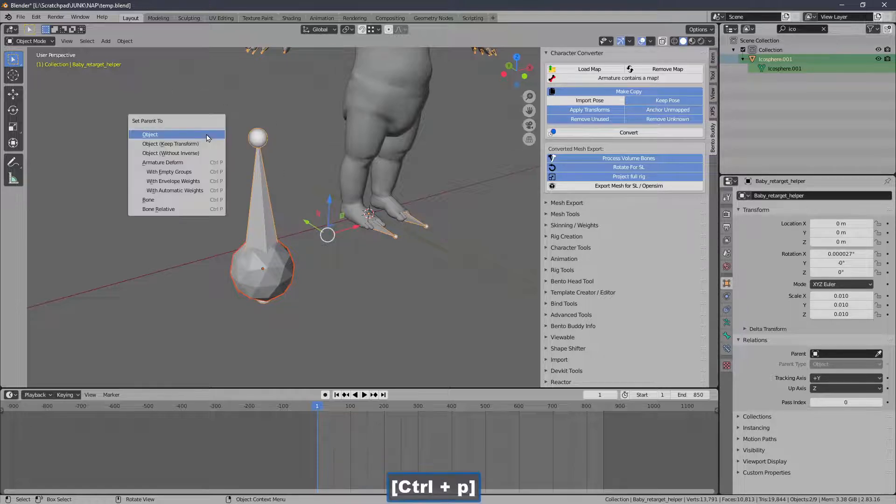
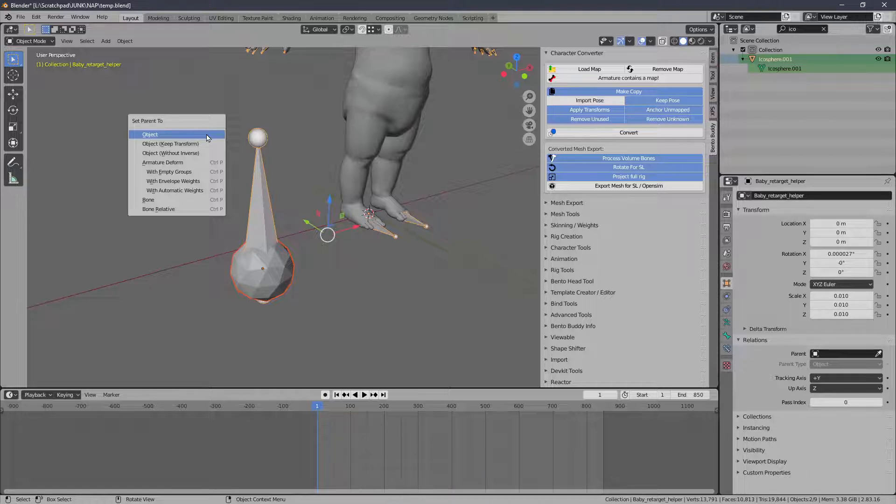
left_click(207, 136)
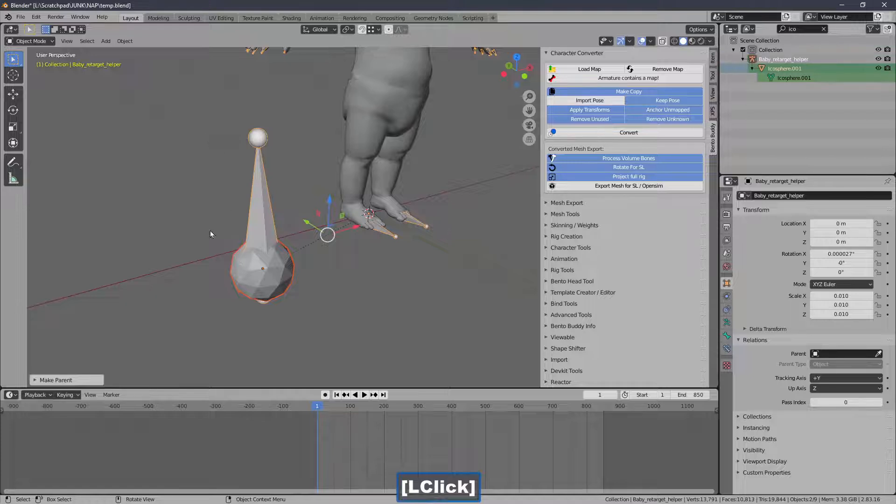
Select the Baby_retarget_helper armature alone and convert it, with its parented ico sphere, using the Character Converter
middle_click_drag(217, 178, 216, 187, "ctrl")
left_click(268, 262)
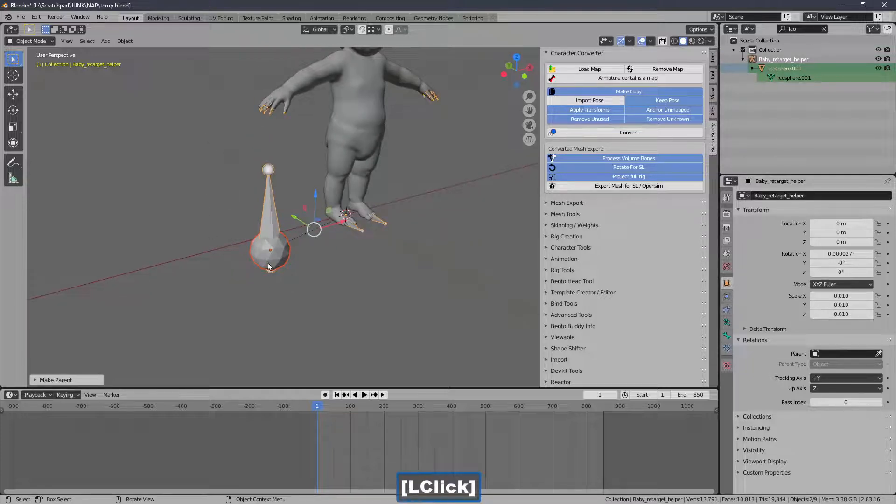
mouse_move(328, 409)
left_mouse_down()
mouse_move(438, 409)
mouse_move(341, 407)
left_mouse_up()
left_click(337, 395)
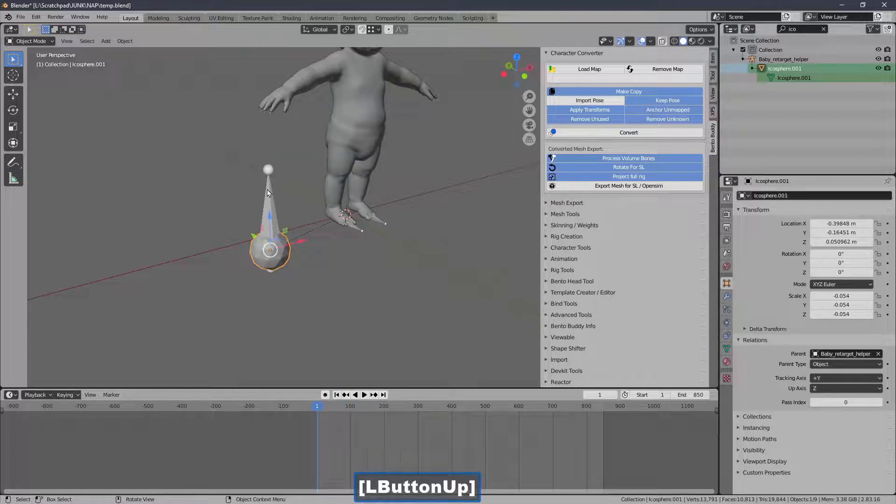
left_click(396, 221)
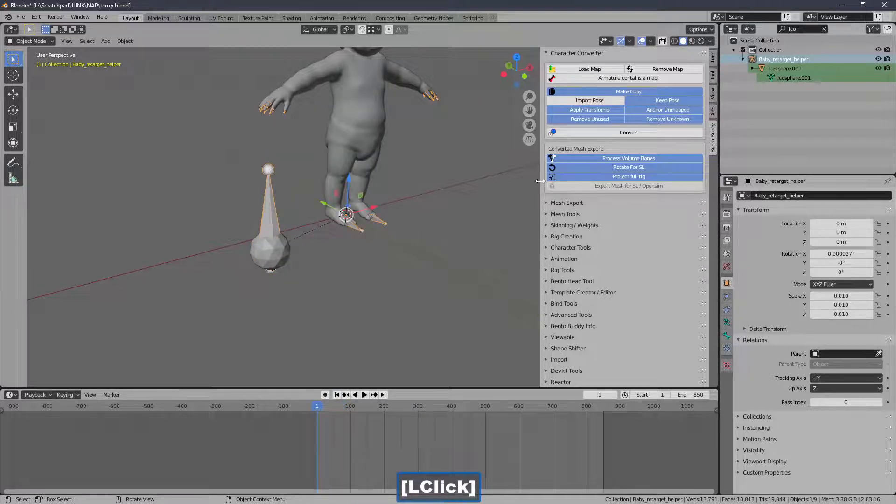
left_click(585, 133)
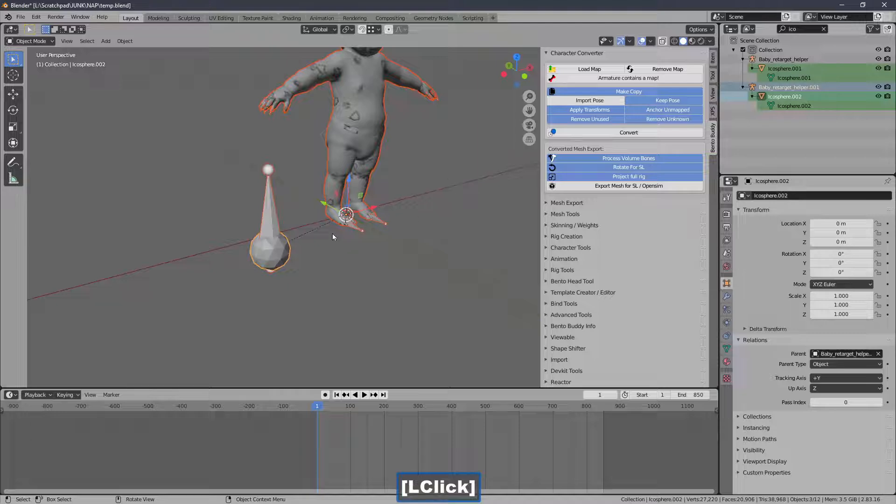
Export the converted rig and meshes for SL / Opensim, overwriting a_test.dae in the test_material folder
scroll(336, 236, "down", 2)
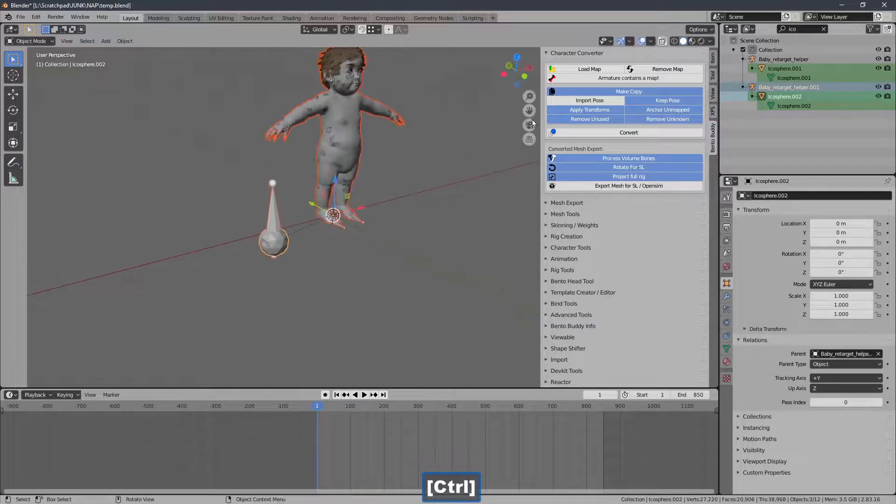
left_click(615, 187)
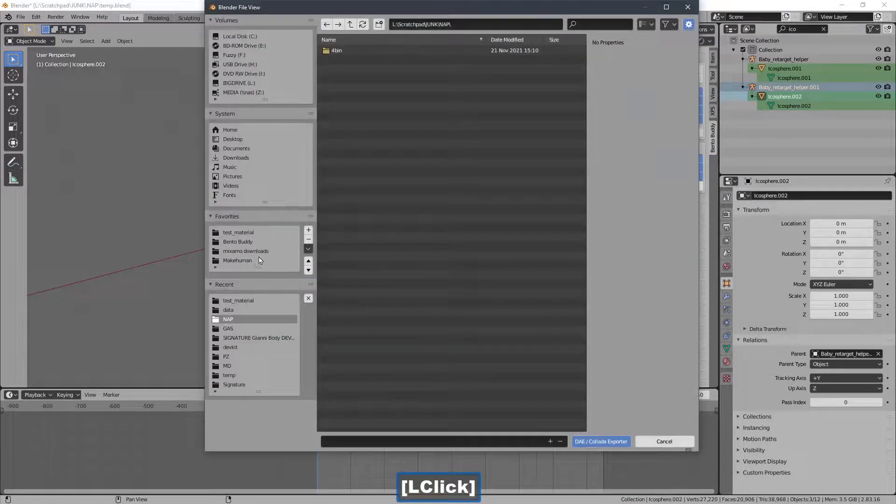
left_click(250, 232)
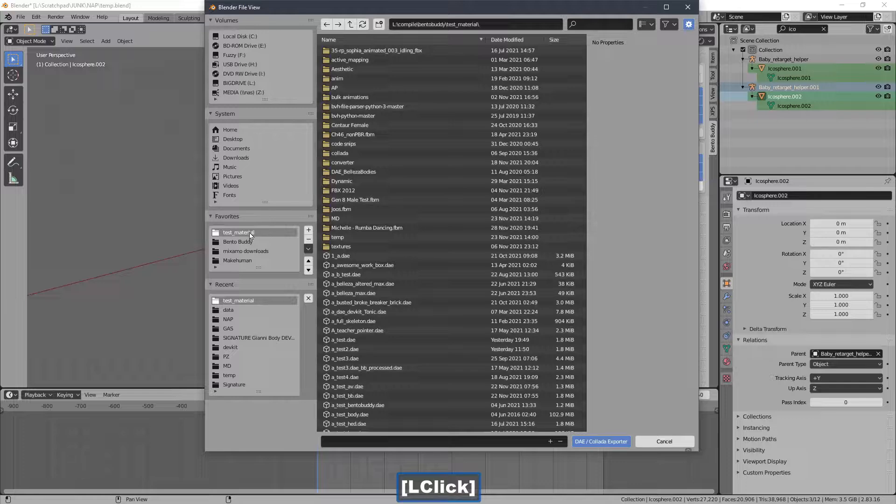
left_click(366, 341)
left_click(583, 442)
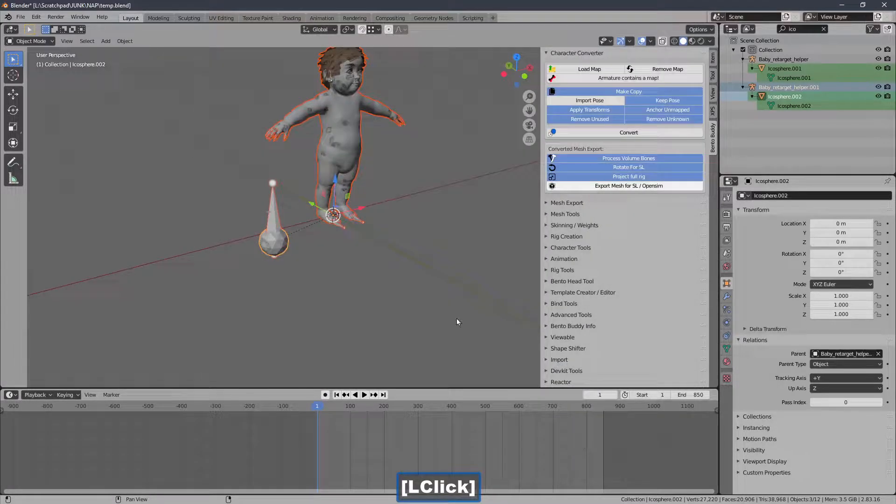
key("Delete")
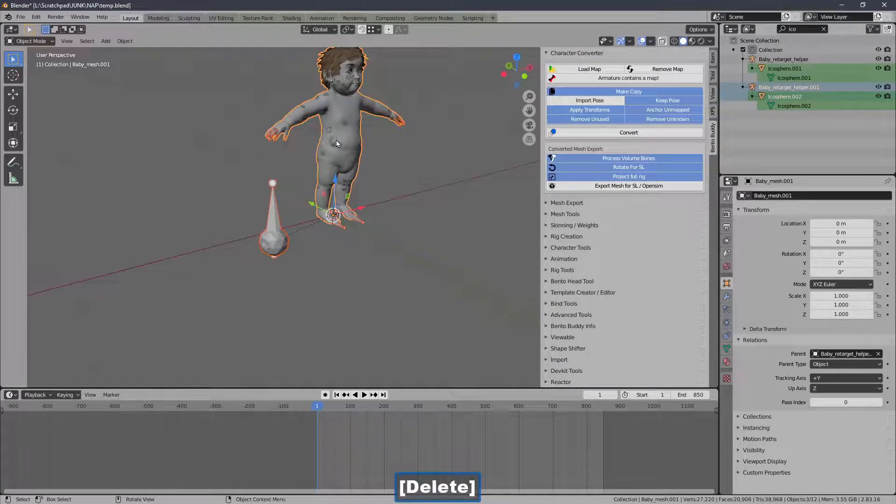
middle_click_drag(325, 138, 351, 238, "ctrl")
middle_click_drag(351, 238, 322, 154, "ctrl")
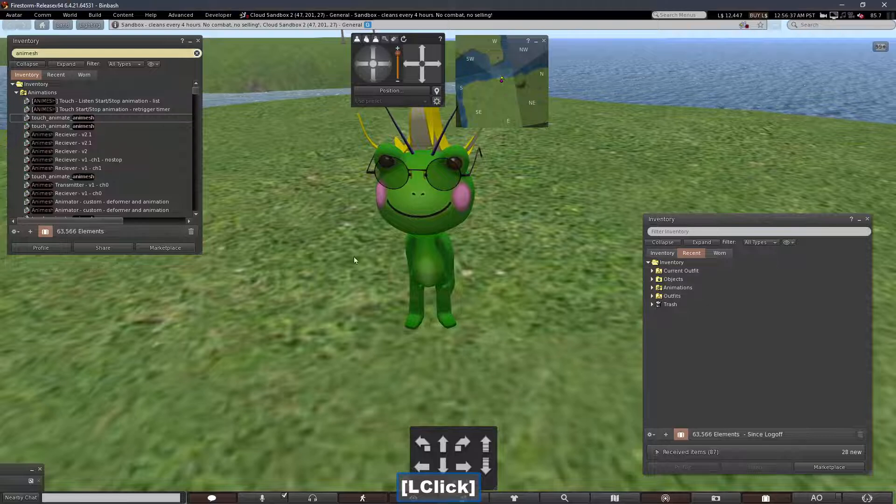
Switch to Firestorm and load a_test.dae from the test_material folder for a mesh model upload
left_click(95, 14)
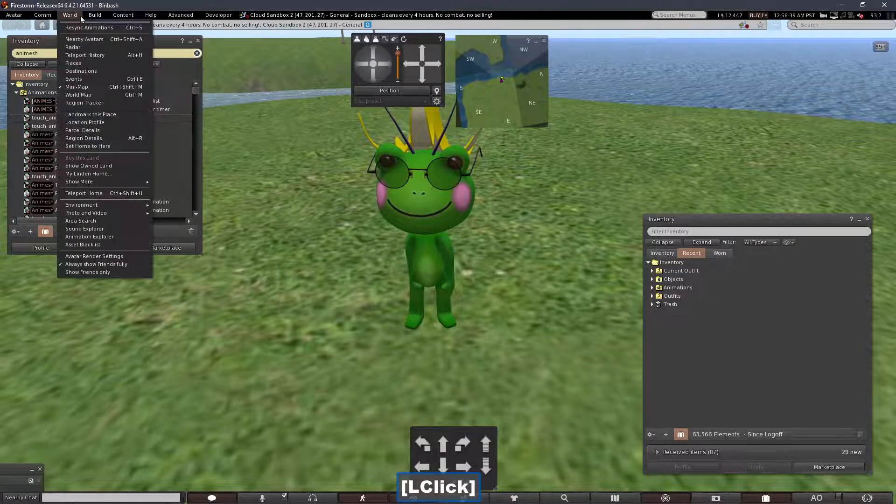
mouse_move(107, 135)
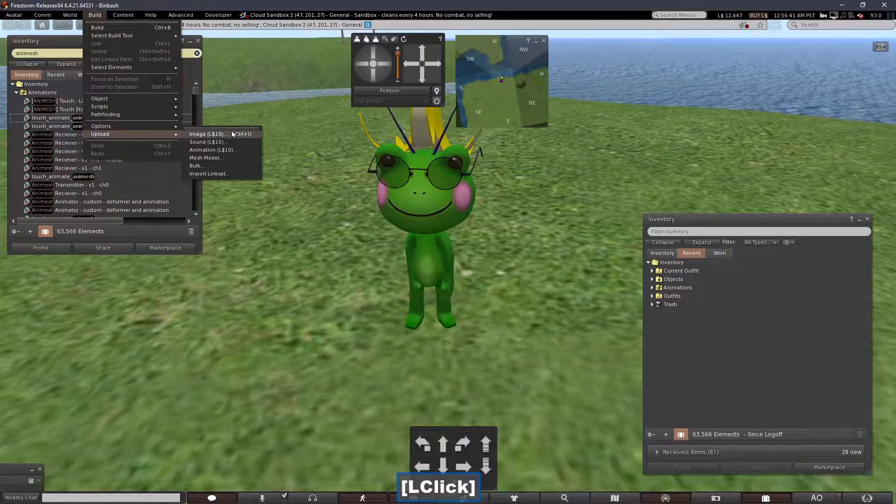
left_click(232, 129)
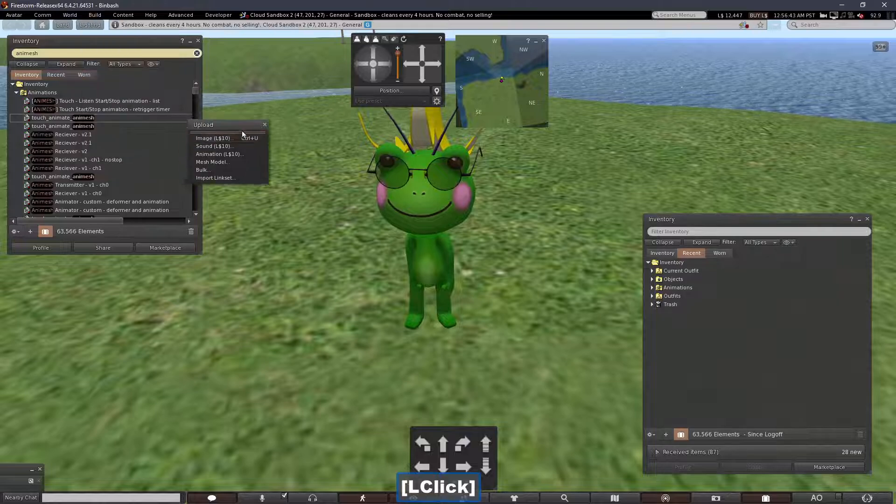
left_click_drag(242, 134, 259, 145)
left_click(251, 174)
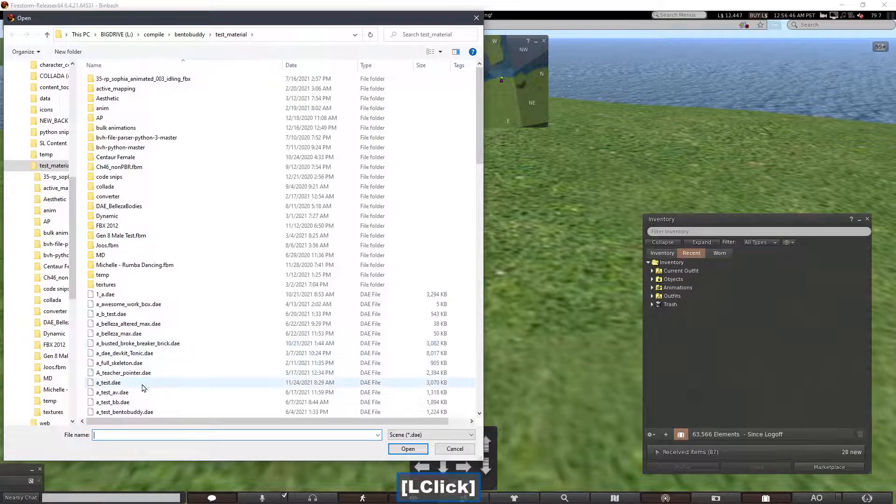
double_click(146, 383)
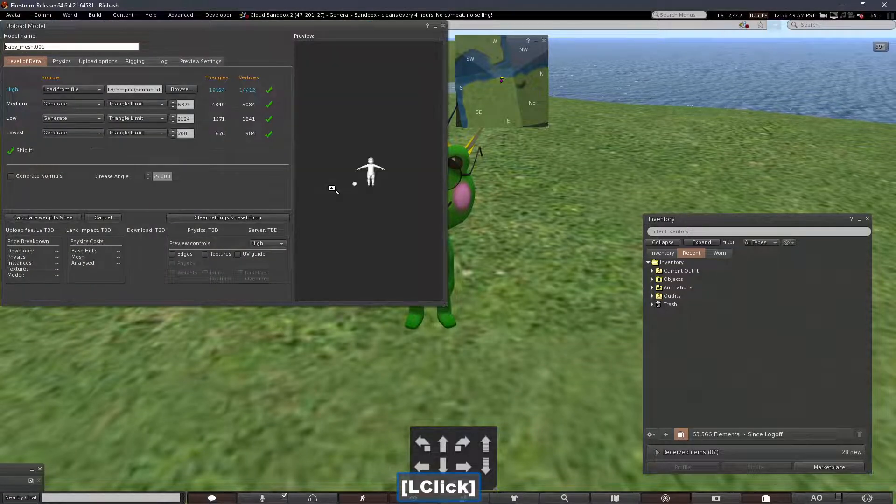
Inspect the baby and ball in the upload preview and set the physics model to Lowest
left_click_drag(332, 188, 334, 184)
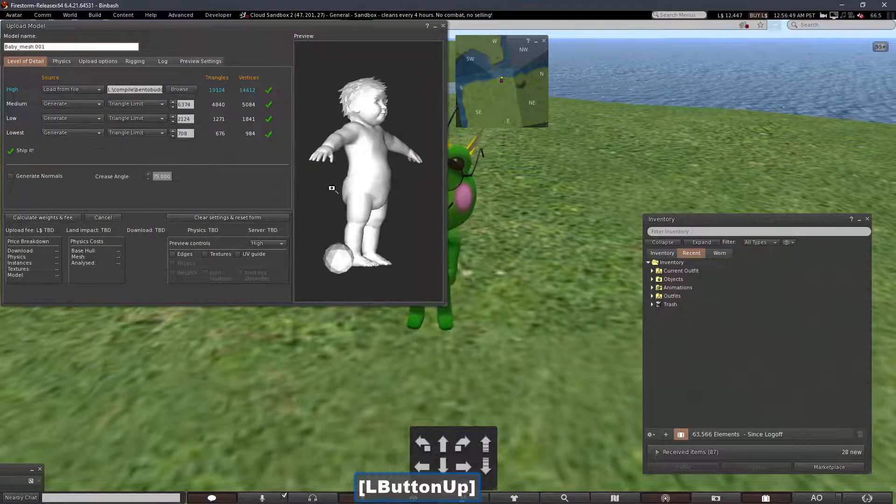
left_click(172, 137)
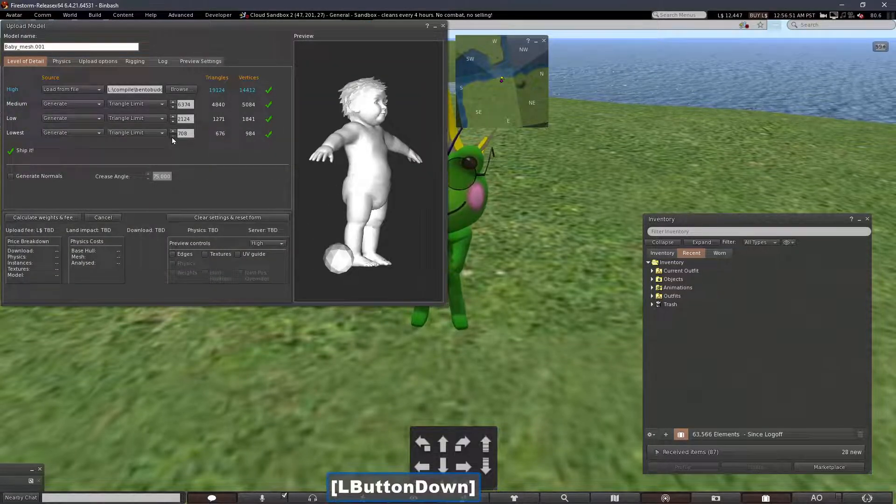
left_click(62, 63)
left_click(146, 78)
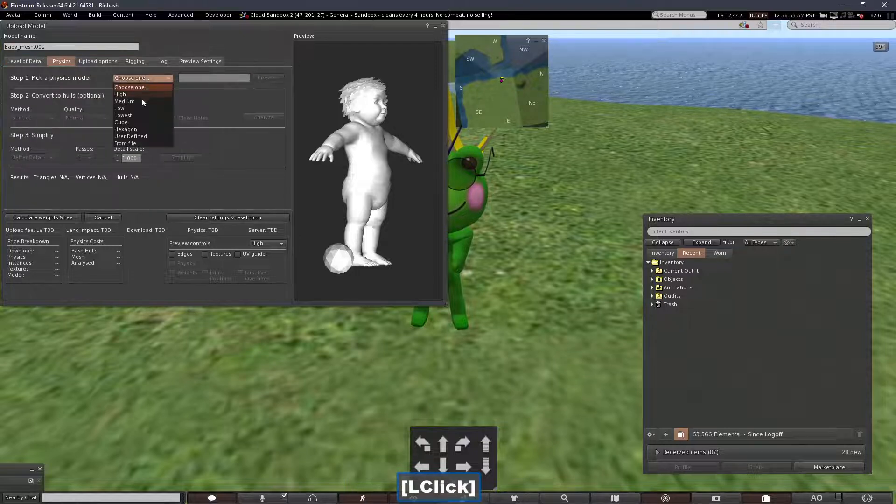
left_click(140, 116)
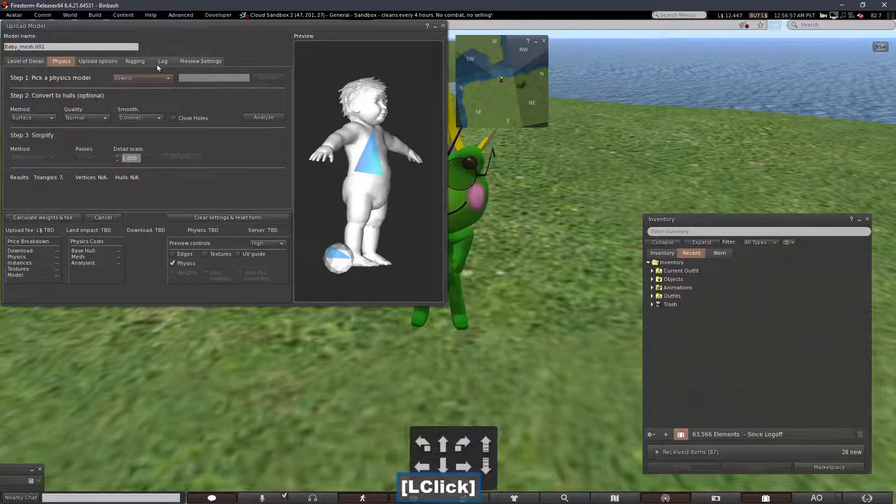
Include skin weight and joint positions for Baby_mesh.001, and calculate its fee and upload the model
left_click(135, 62)
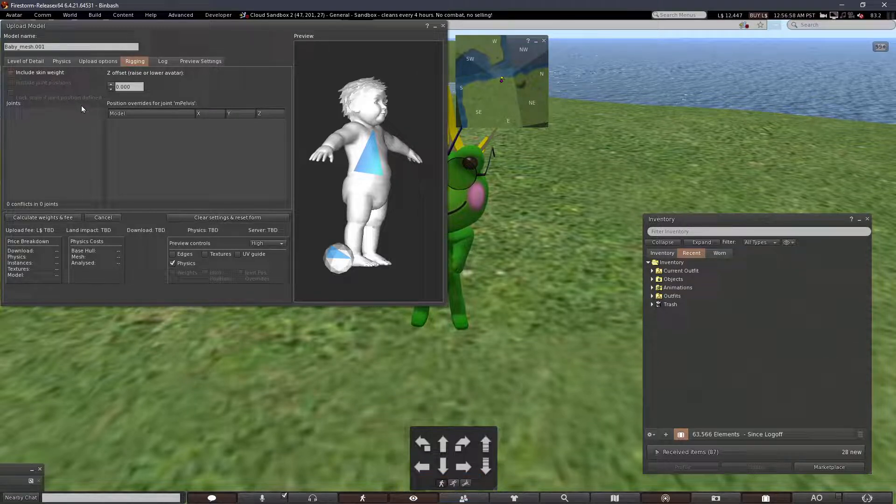
left_click(10, 72)
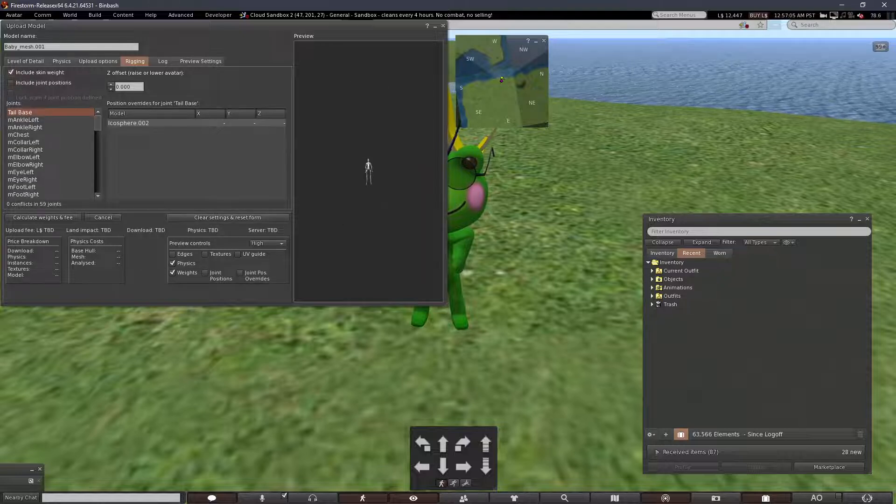
left_click_drag(357, 220, 371, 121)
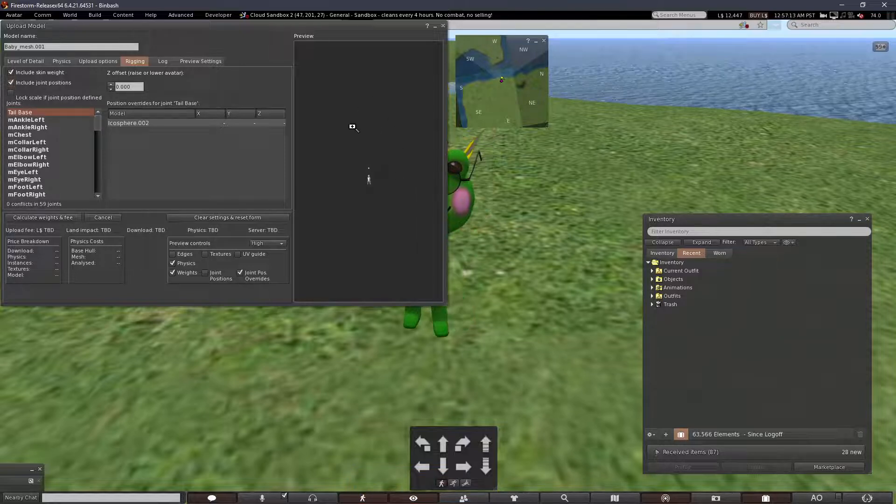
left_click_drag(368, 209, 382, 103)
mouse_move(357, 159)
left_mouse_down()
mouse_move(375, 159)
mouse_move(349, 160)
mouse_move(355, 169)
left_mouse_up()
left_click(60, 217)
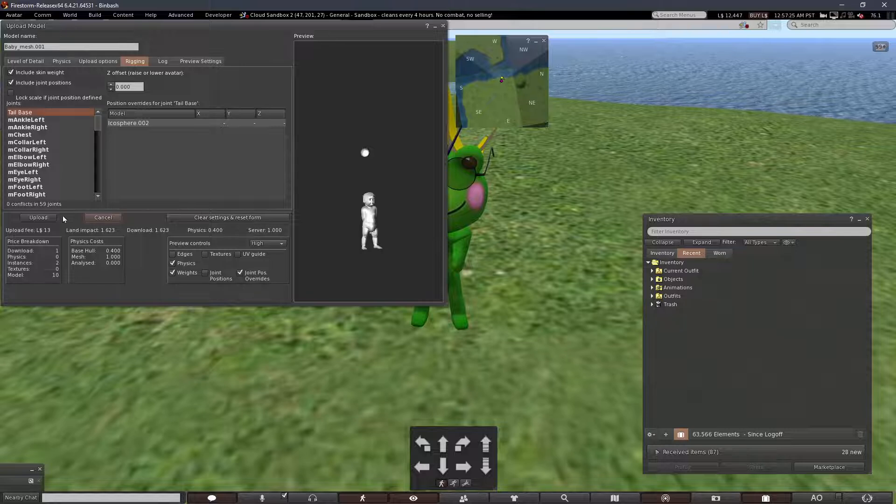
left_click(53, 217)
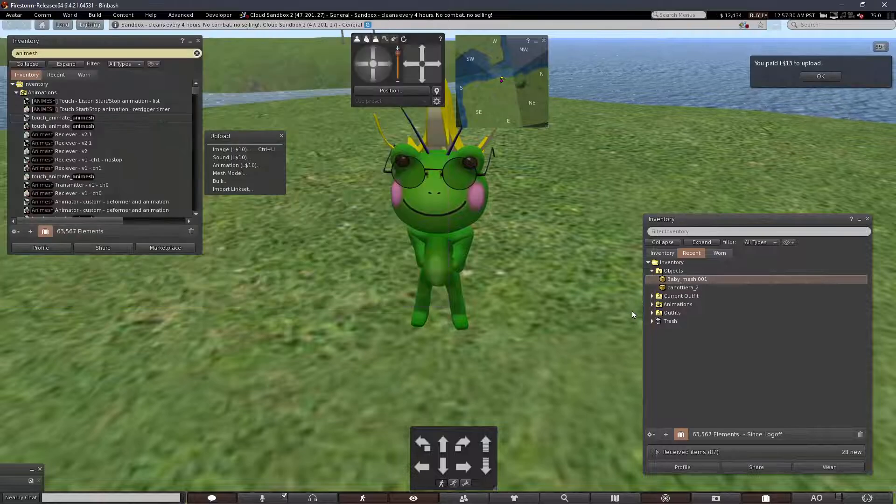
Upload animation.anim from the test_material folder as an animation
left_click(232, 166)
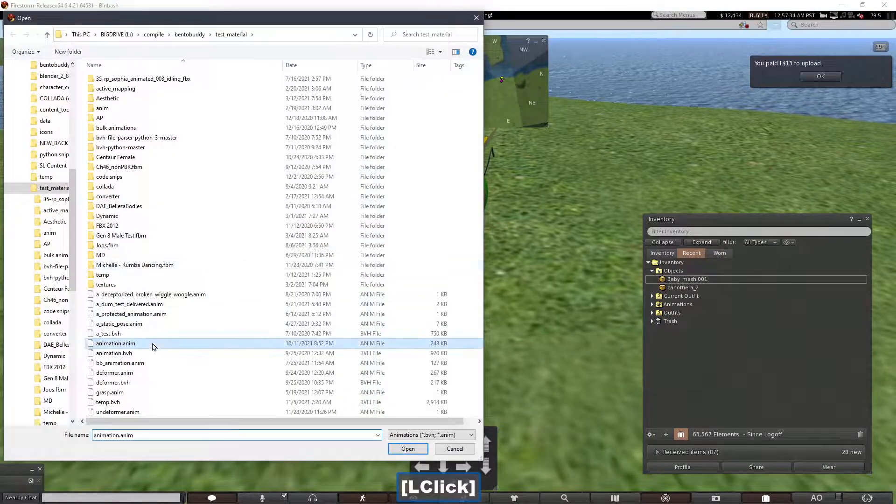
double_click(116, 343)
left_click(429, 275)
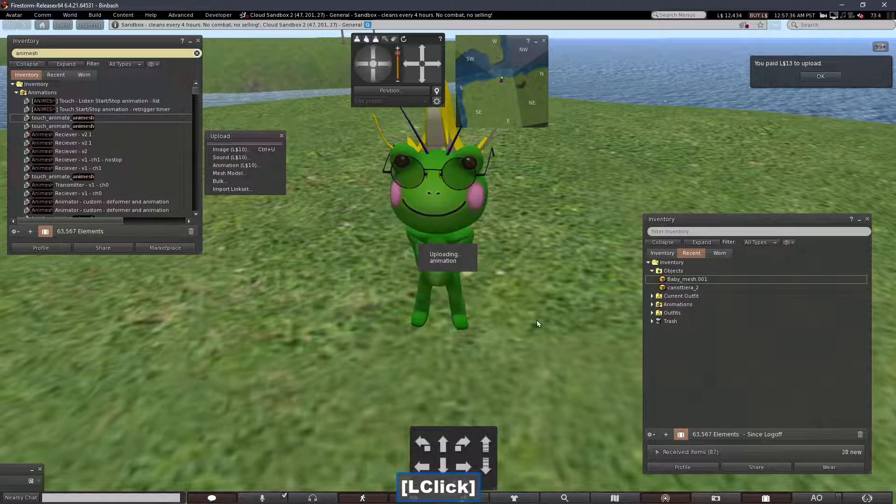
Create a box prim on the grass beside the avatar
right_click(557, 302)
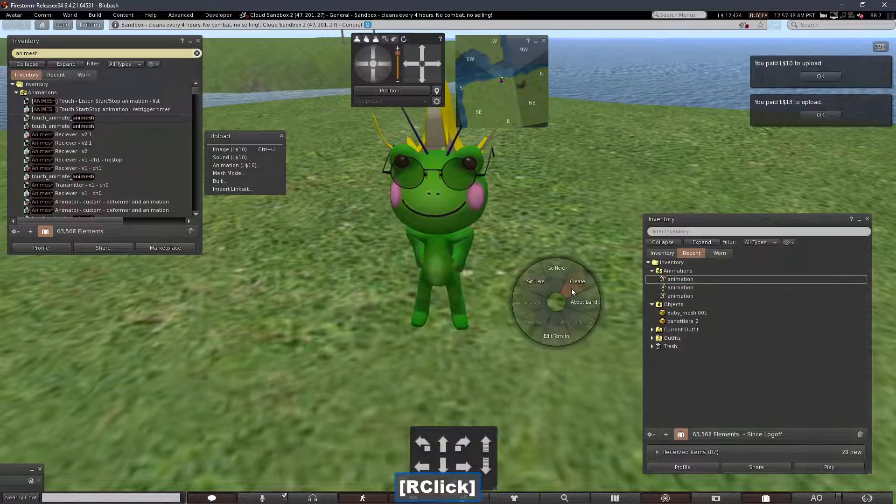
left_click(526, 304)
left_click(276, 340)
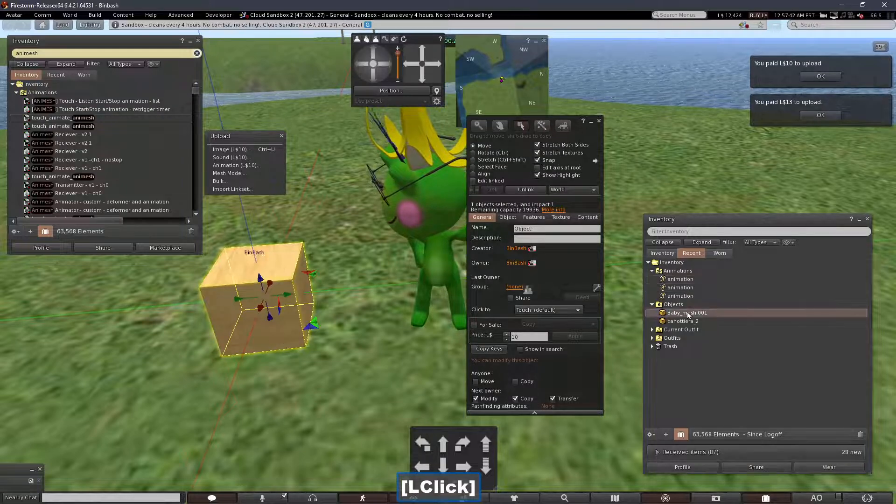
Place Baby_mesh.001 from the inventory in the world at the box and link it with the box as root
left_click_drag(691, 312, 251, 285)
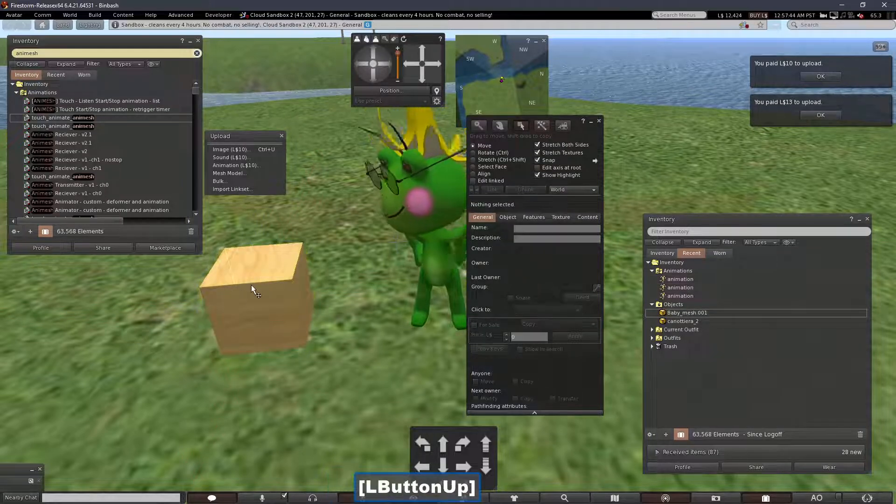
left_click(263, 250, "alt")
left_click_drag(263, 250, 275, 238, "alt")
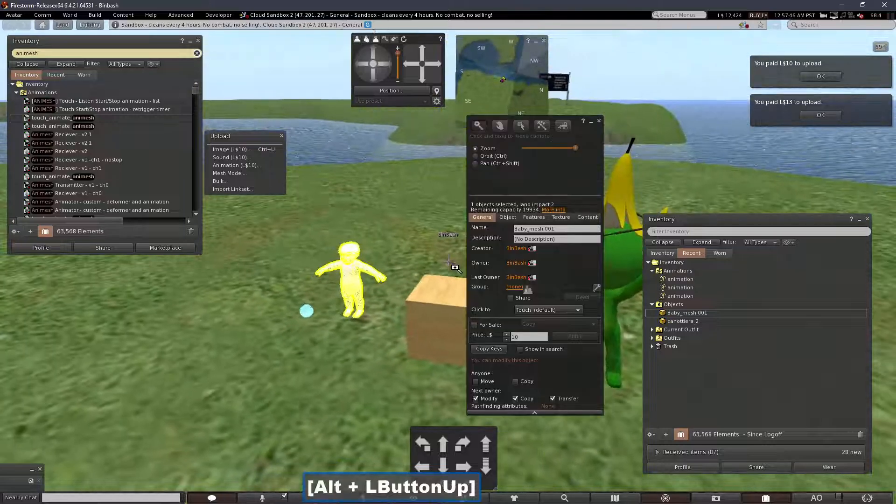
left_click(438, 302, "shift")
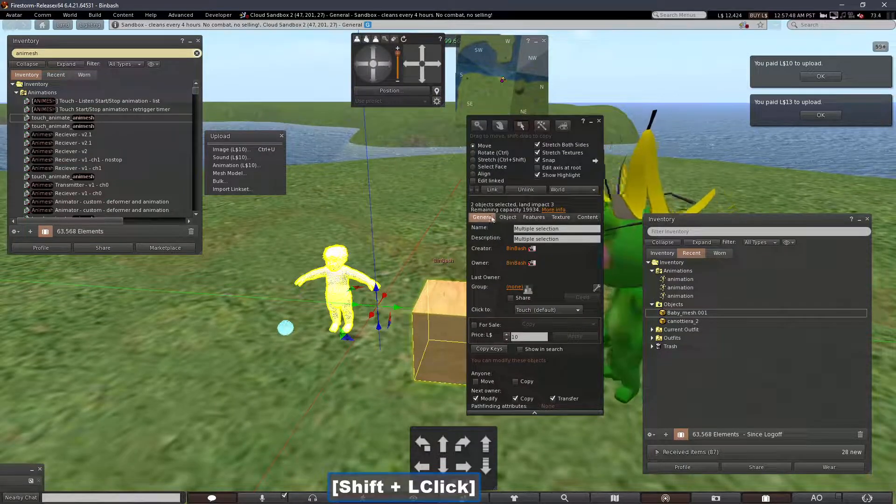
left_click(438, 302)
Enable Animated Mesh on the linked object and raise it so the box sits above the baby
left_click(533, 217)
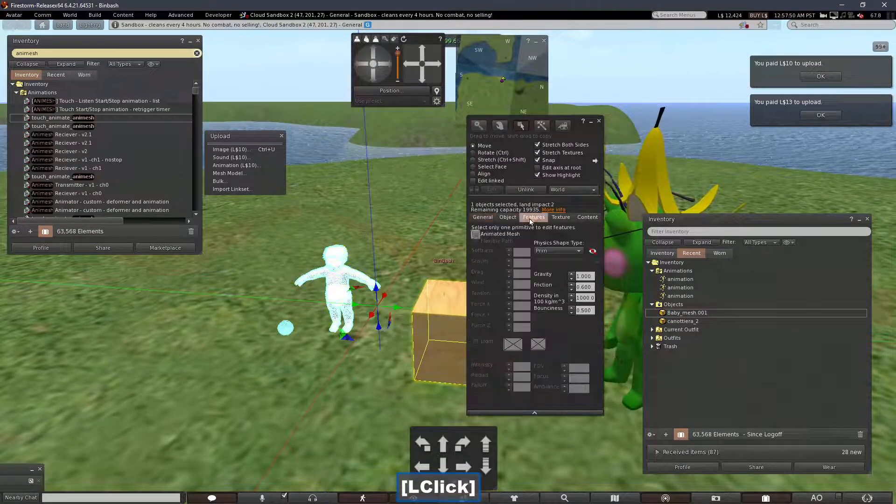
left_click(475, 234)
left_click(442, 245, "alt")
left_click_drag(459, 327, 430, 339, "alt")
left_click_drag(359, 325, 355, 241)
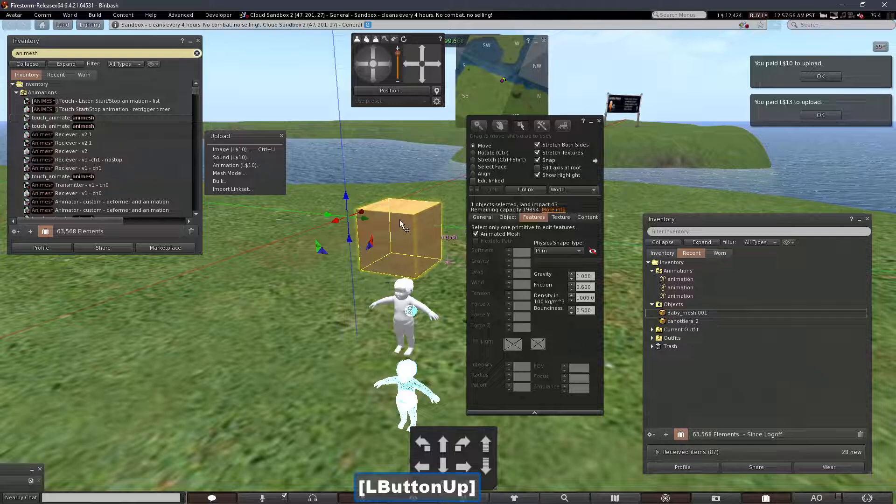
left_click_drag(402, 226, 497, 263, "alt")
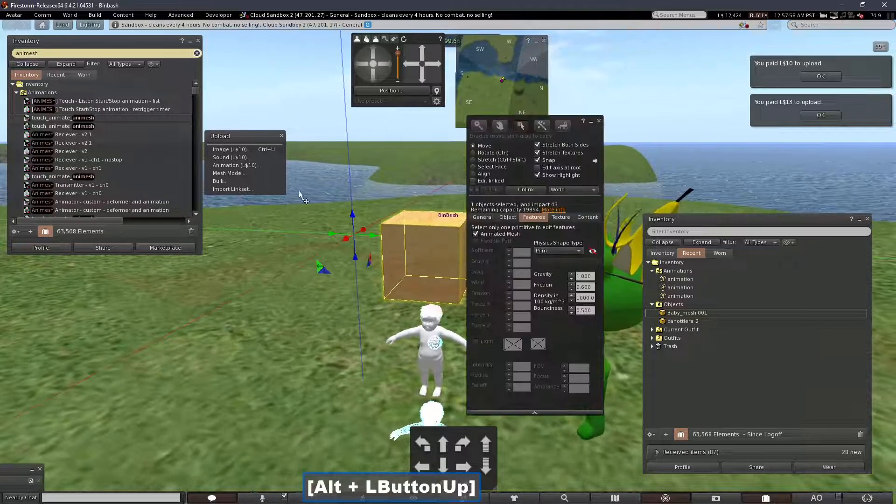
Add the newest uploaded animation and the touch_animate animesh script to the linked object's contents, and finish editing the object
left_click(585, 217)
left_click(699, 280)
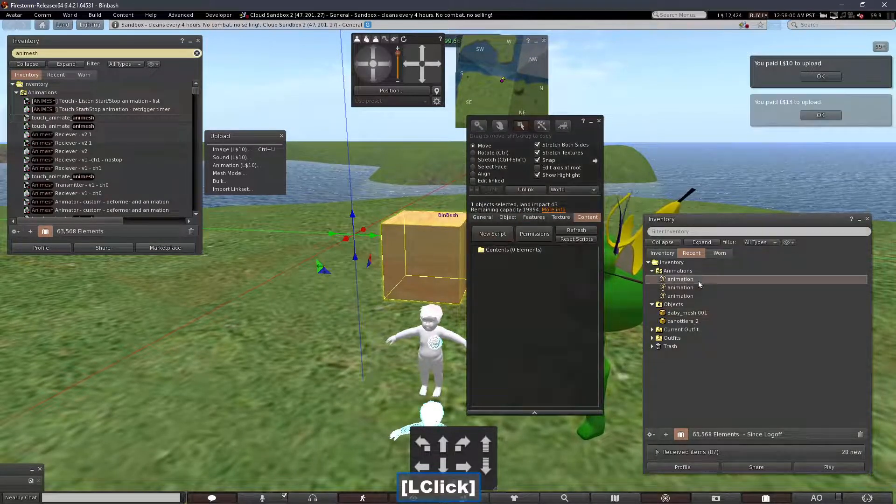
left_click_drag(686, 283, 550, 303)
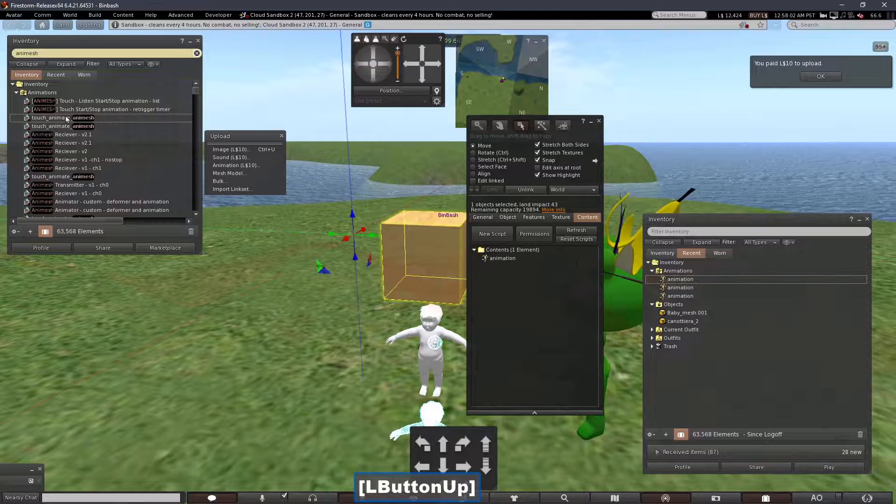
left_click_drag(77, 122, 402, 237)
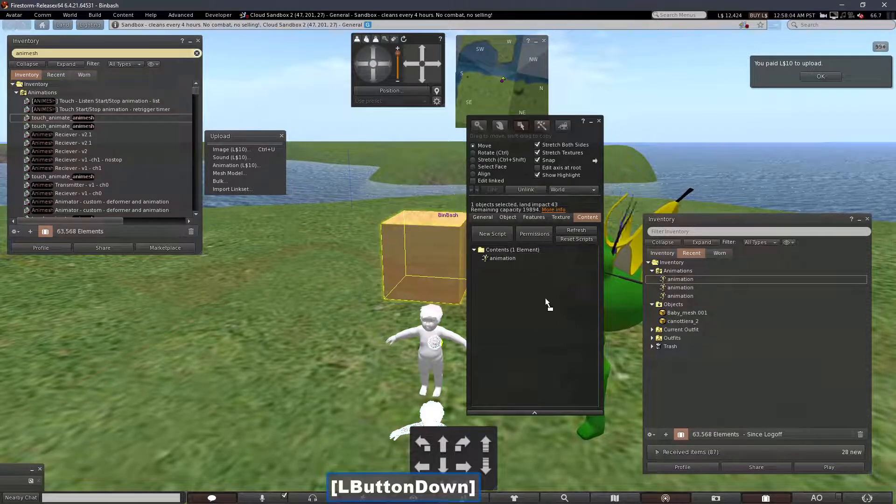
left_click_drag(545, 298, 545, 299)
left_click(599, 121)
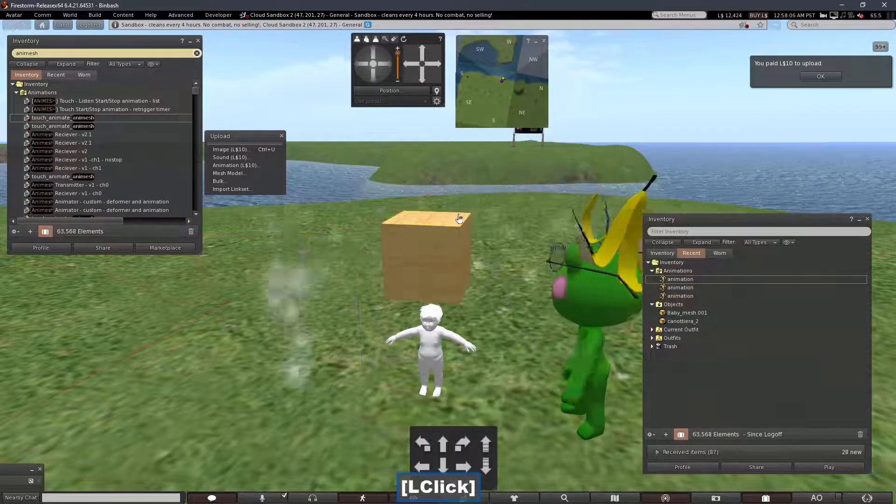
Touch the box to start the animation and examine the baby and ball from several angles and distances while it plays
left_click(424, 285)
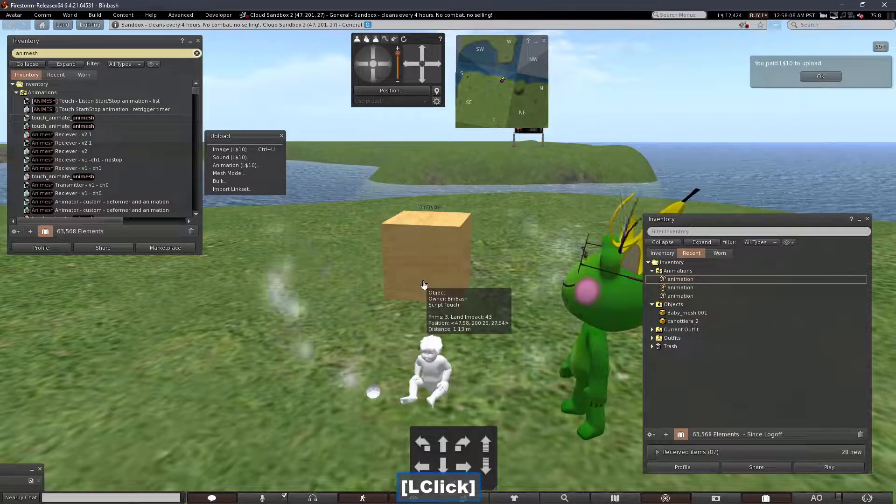
left_click(435, 316, "alt")
left_click_drag(434, 316, 449, 266, "alt")
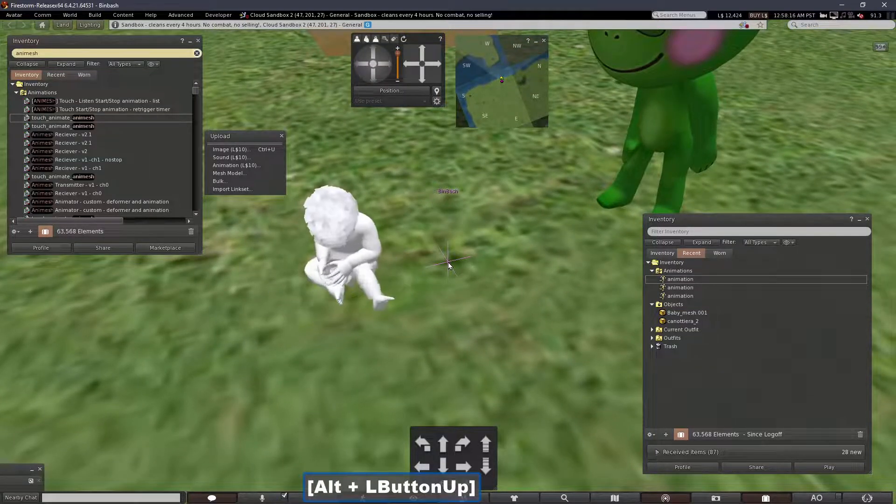
left_click_drag(368, 260, 377, 228, "alt")
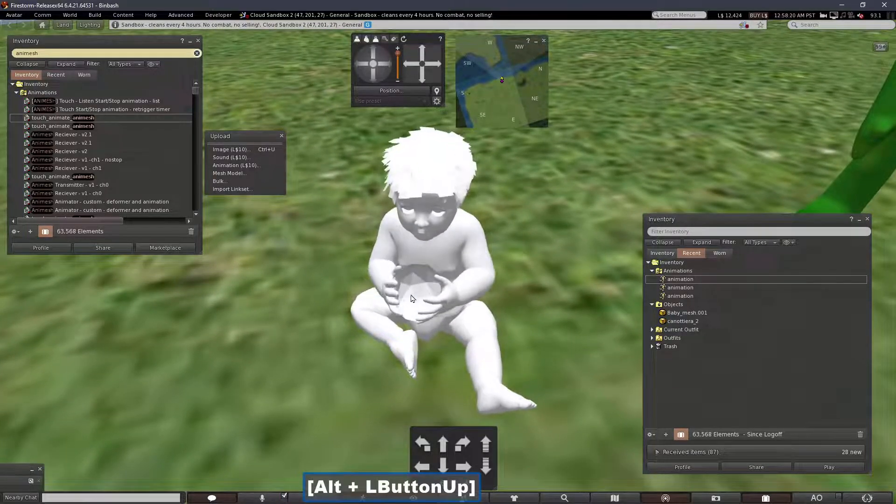
left_click_drag(440, 286, 464, 252, "alt")
left_click(466, 266, "alt")
left_click_drag(476, 318, 442, 265, "alt")
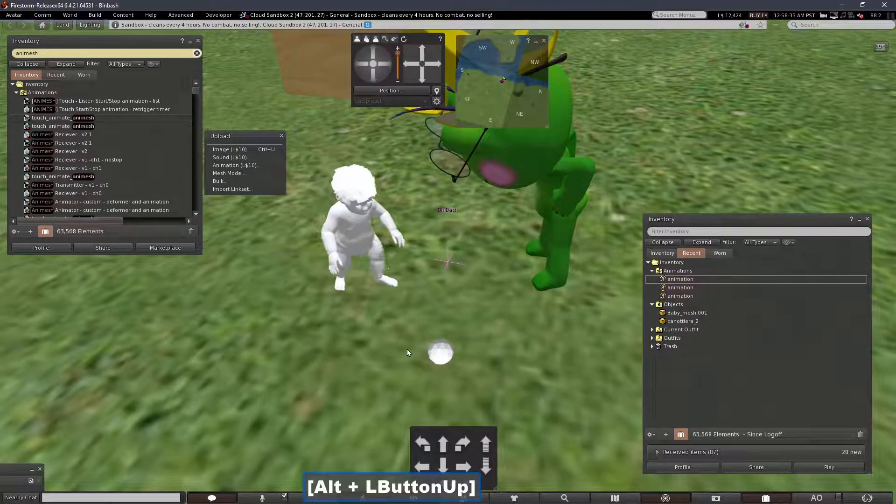
left_click(429, 337, "alt")
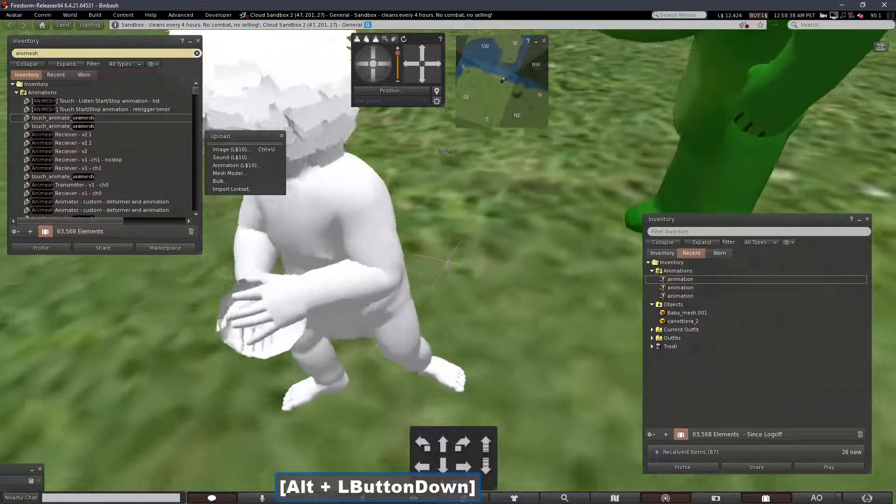
left_click_drag(447, 263, 514, 329, "alt")
left_click(439, 227, "alt")
double_click(448, 262, "alt")
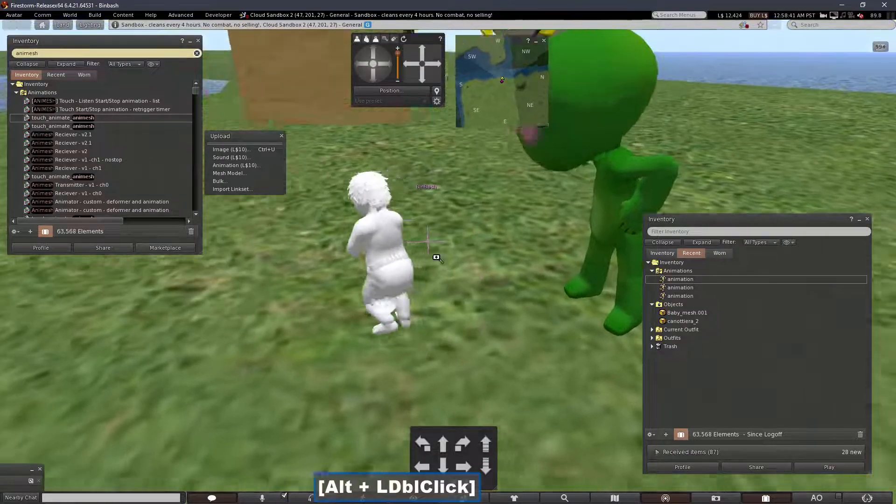
mouse_move(449, 262)
left_mouse_down("alt")
mouse_move(431, 286)
mouse_move(456, 265)
left_mouse_up("alt")
left_click(456, 265, "alt")
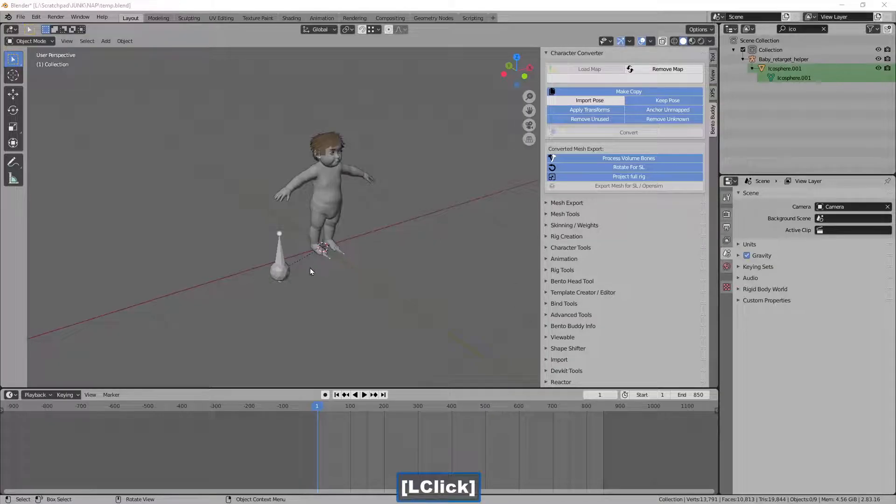
Switch to Blender, select the Icosphere.001 ball beside the baby and enter Edit Mode on it
left_click(281, 271)
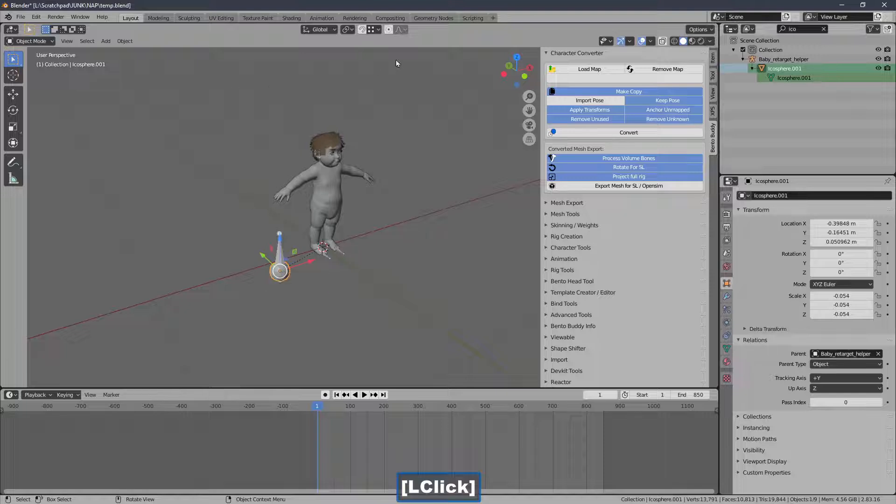
middle_click_drag(335, 225, 330, 181, "ctrl")
middle_click_drag(335, 190, 356, 54, "shift")
middle_click_drag(332, 157, 330, 125, "ctrl")
middle_click_drag(330, 125, 289, 170, "shift")
left_click(19, 41)
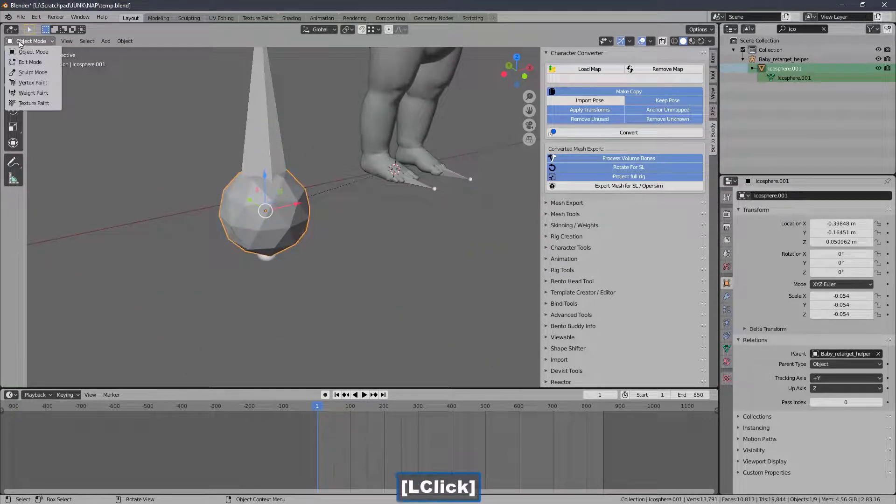
left_click(32, 63)
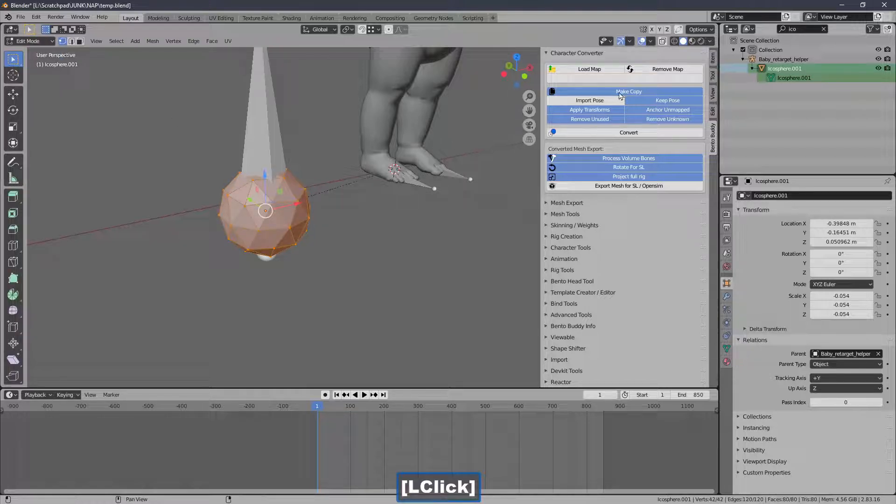
Display the vertex and split normals of the ball's mesh with a line size of 0.01
double_click(711, 41)
left_click(711, 42)
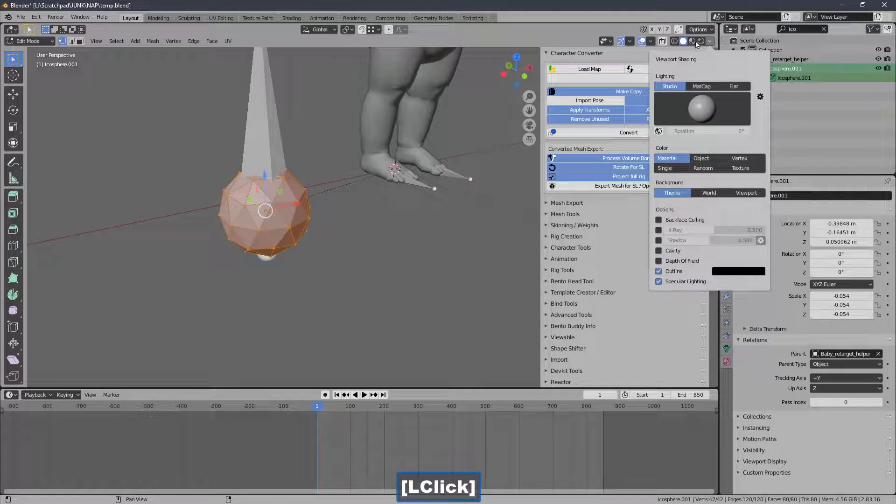
left_click(650, 42)
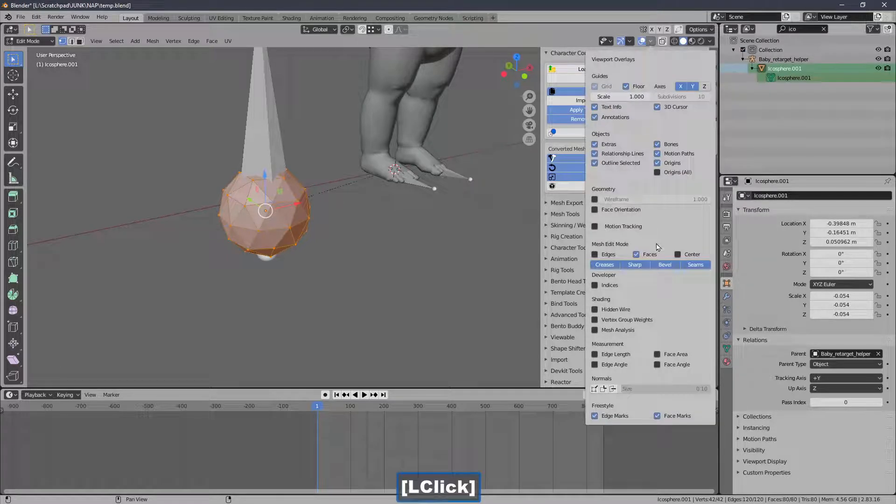
left_click(603, 390)
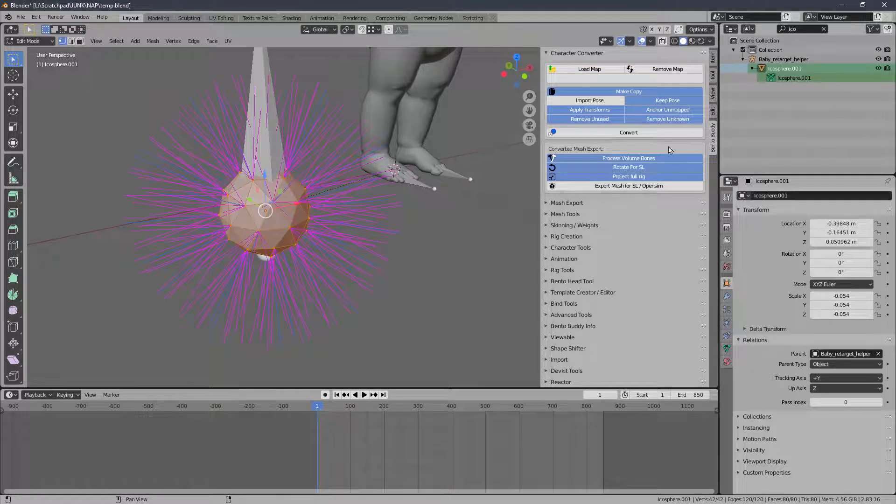
left_click(650, 41)
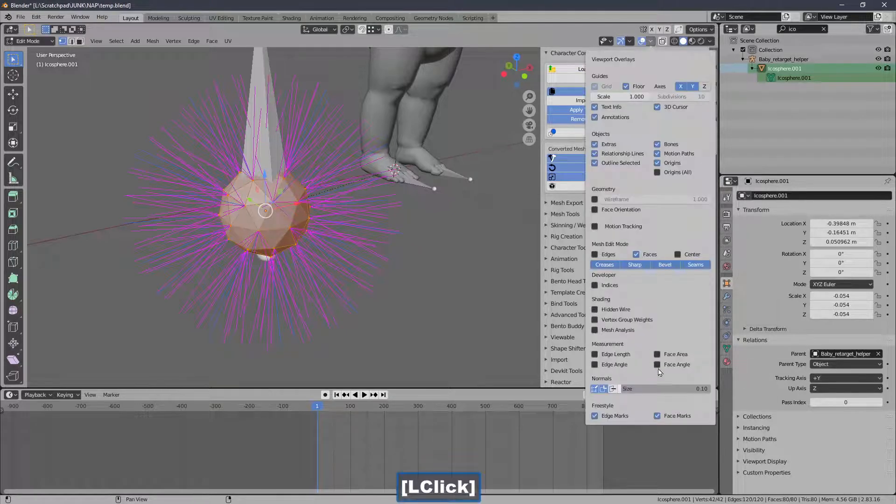
left_click_drag(708, 388, 706, 389)
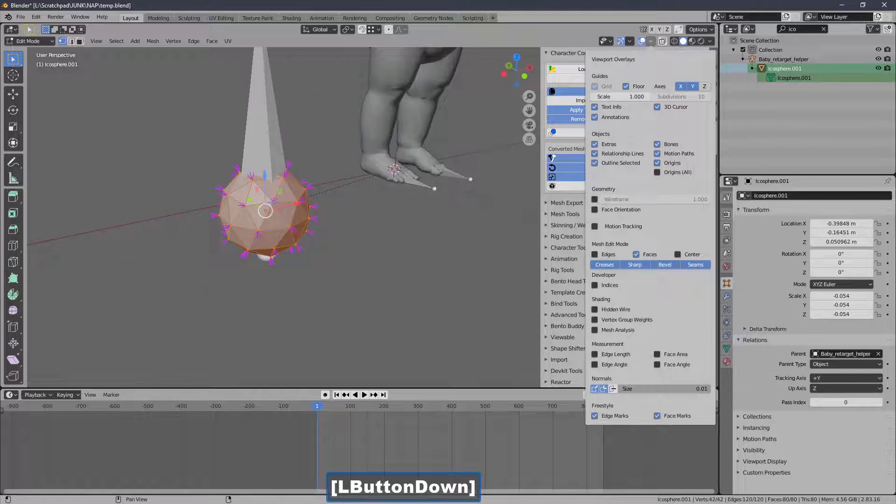
left_click_drag(706, 389, 705, 389)
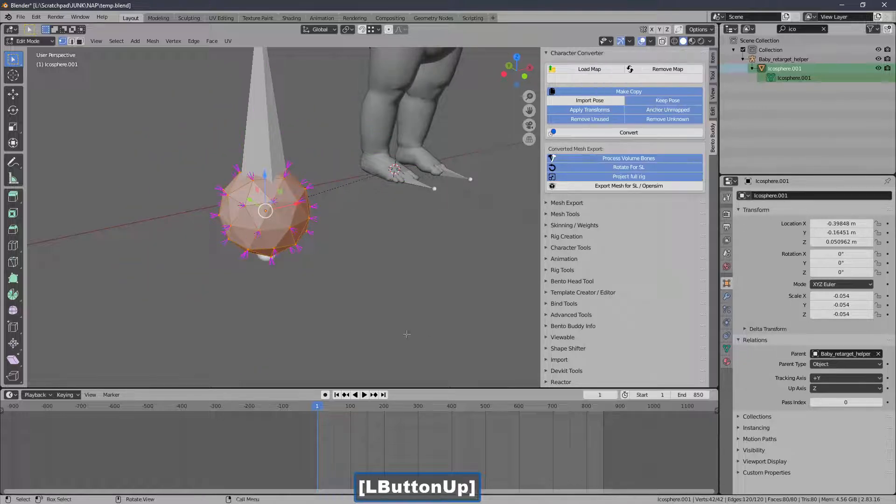
Try to flip the ball's normals by scaling its whole mesh through the centre with a negative factor
middle_click_drag(245, 233, 230, 200, "ctrl")
key("KP_Decimal")
key("KP_Decimal")
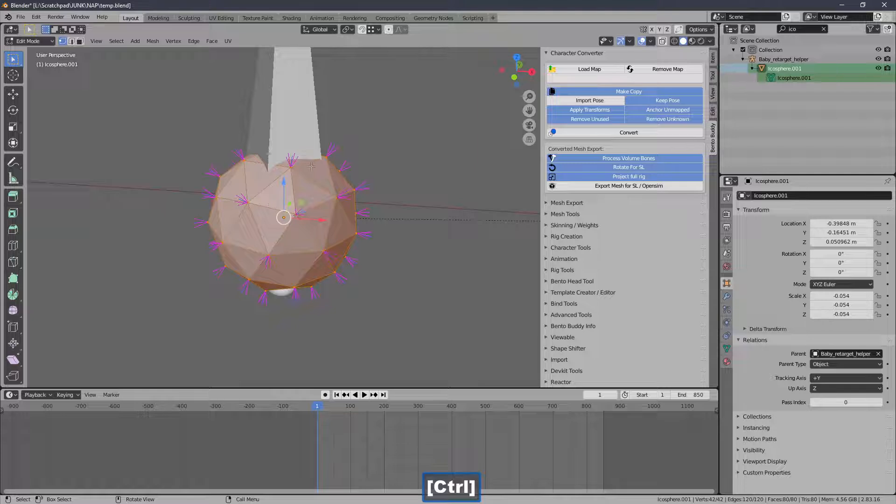
key("s")
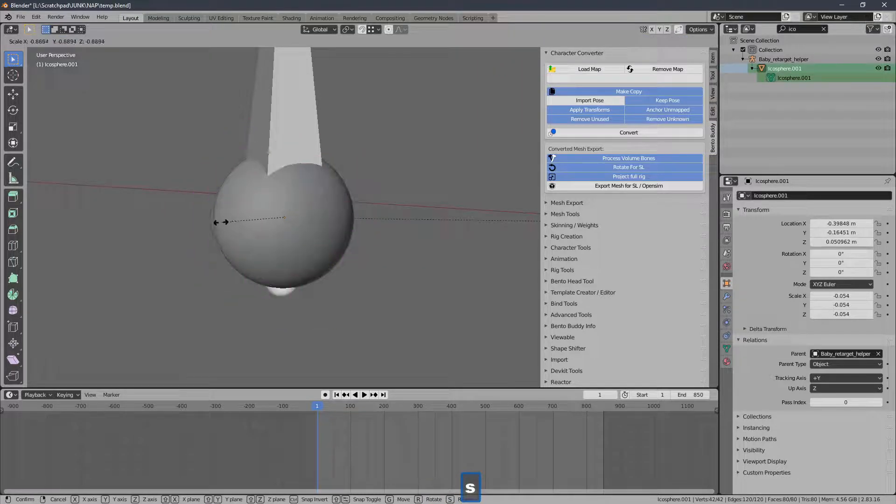
right_click(227, 257)
middle_click_drag(250, 186, 251, 189)
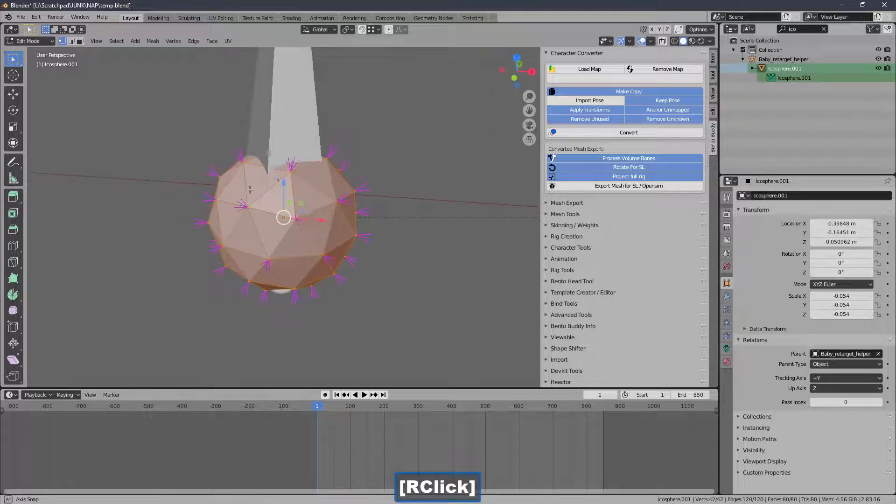
key("s")
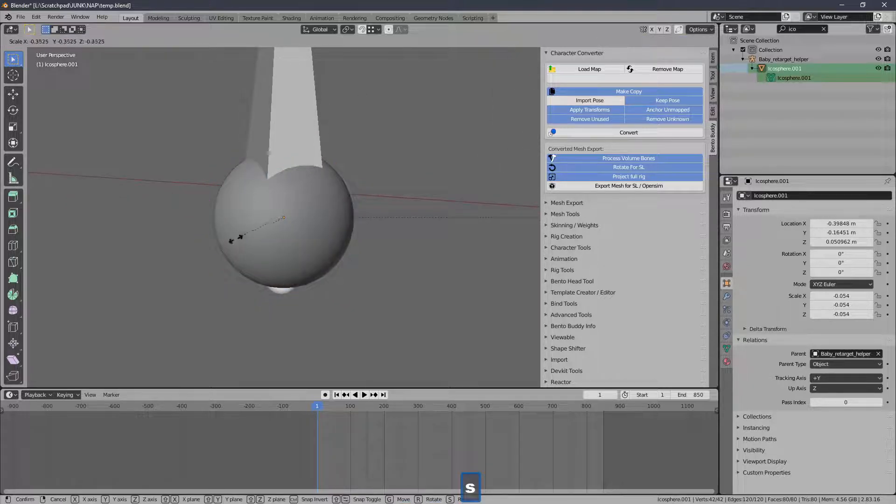
left_click(165, 301)
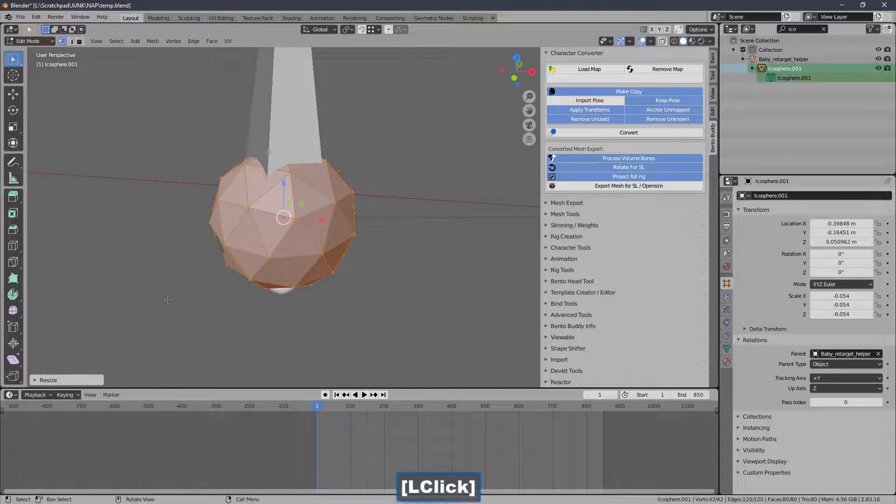
Switch the viewport to wireframe to check the ball's normals, and undo the vertex selection and the negative mesh scaling
left_click(673, 41)
middle_click_drag(406, 183, 229, 131, "ctrl")
left_click(117, 118)
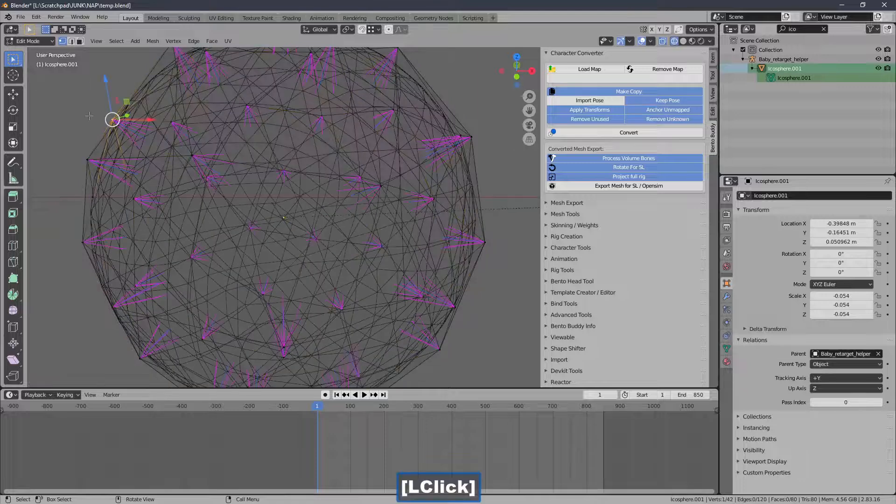
middle_click_drag(89, 115, 94, 174, "ctrl")
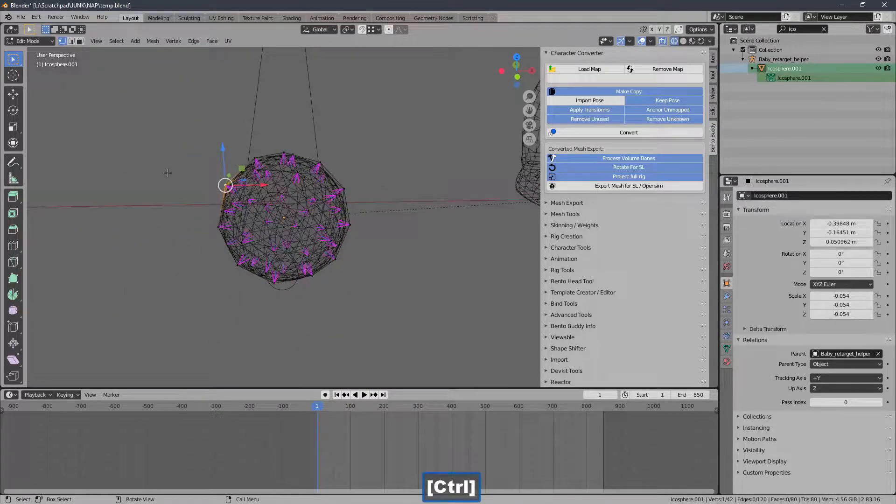
key("ctrl+z")
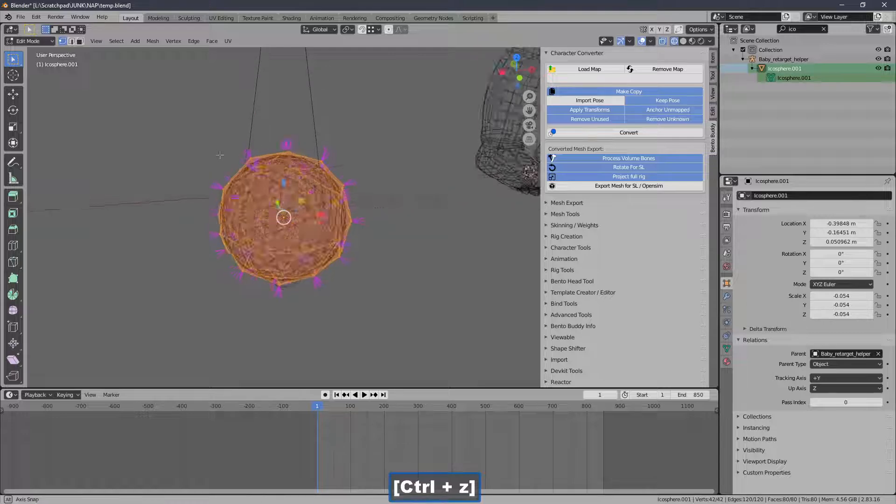
middle_click_drag(202, 145, 278, 161)
Return the ball to Object Mode, show its transform values and apply its scale
left_click(713, 57)
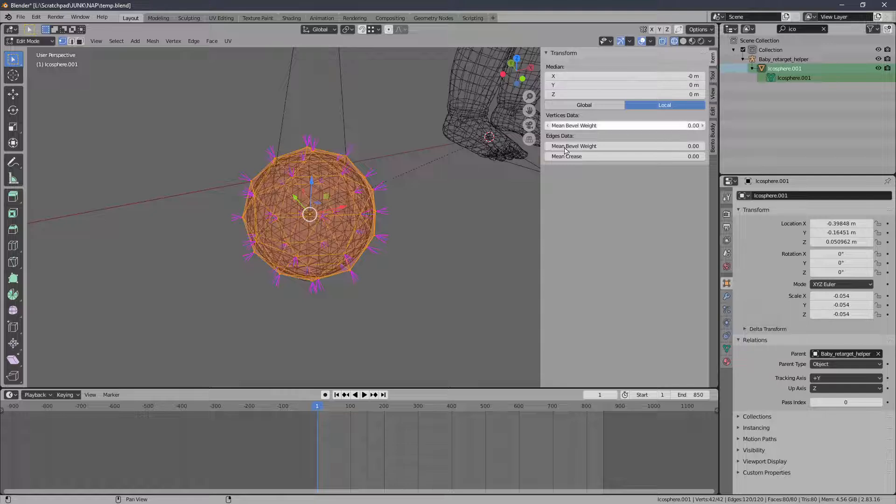
left_click(43, 41)
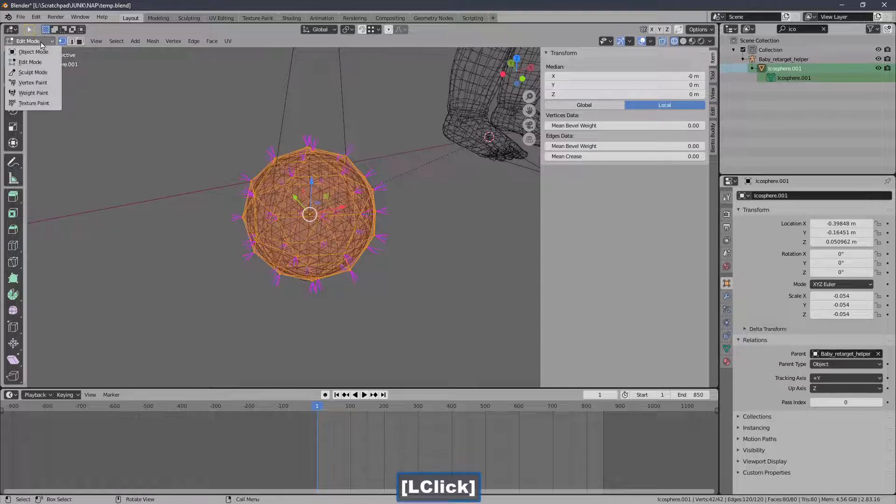
left_click(33, 52)
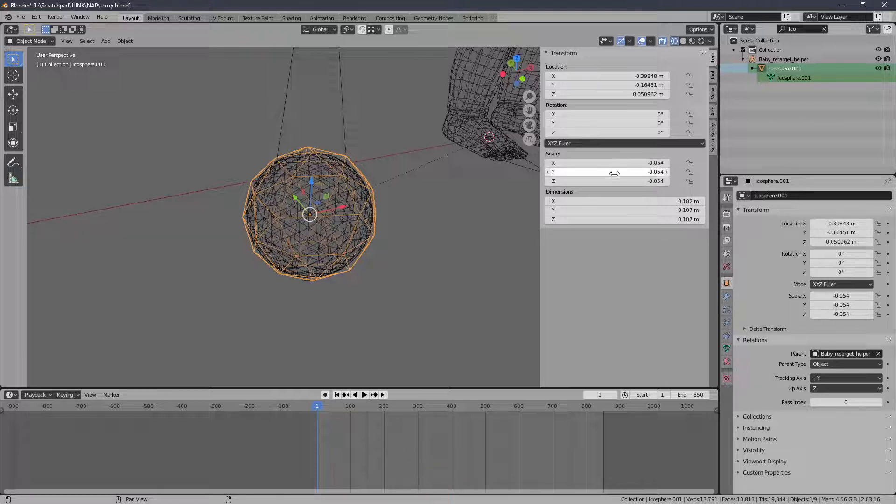
left_click(123, 41)
mouse_move(133, 90)
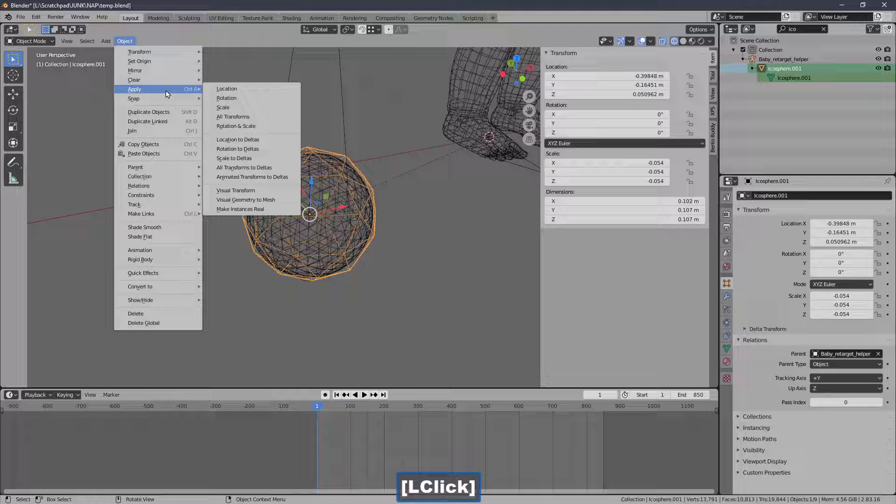
left_click(228, 107)
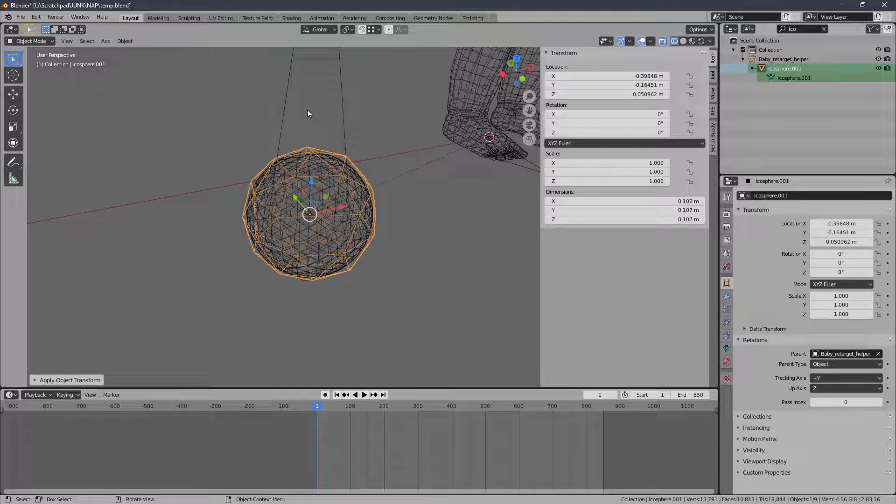
Recalculate the normals of the ball's mesh to the outside in Edit Mode and return to Object Mode
left_click(51, 41)
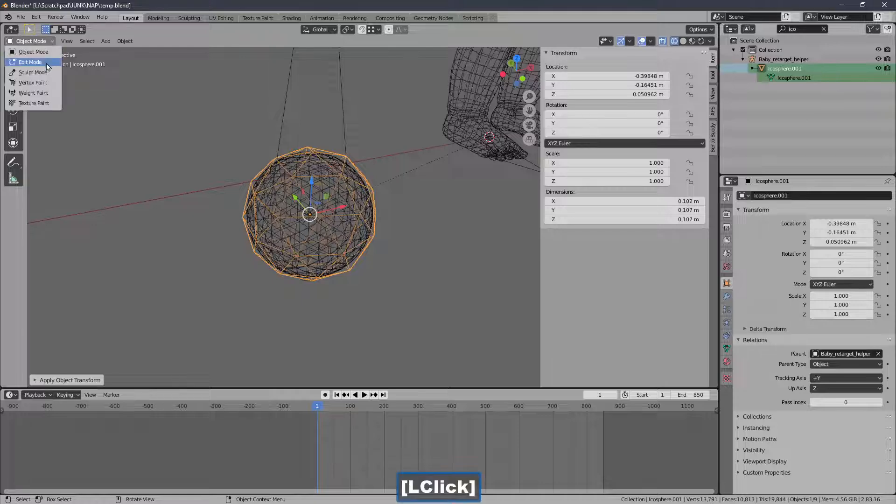
left_click(47, 65)
middle_click_drag(297, 201, 252, 148, "ctrl")
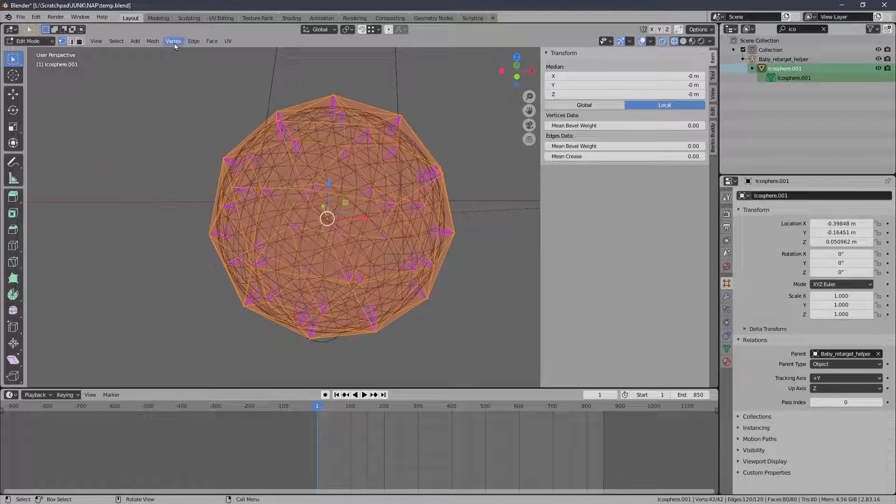
left_click(152, 42)
mouse_move(154, 62)
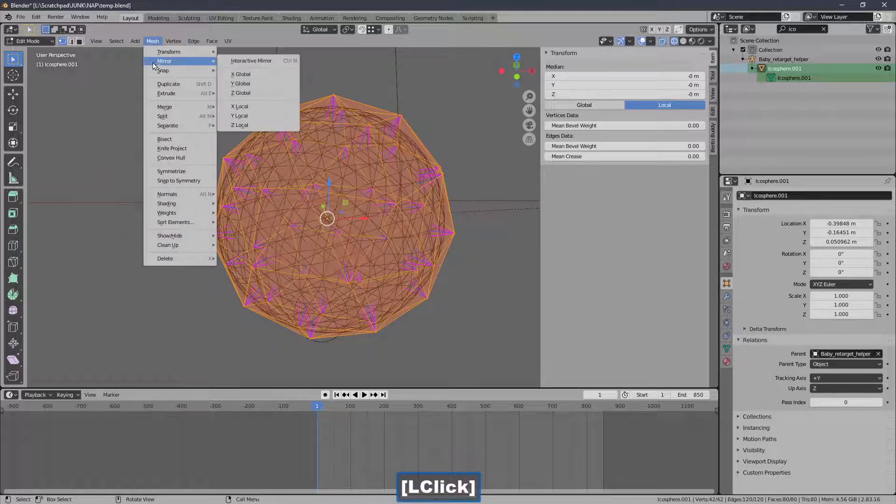
mouse_move(185, 117)
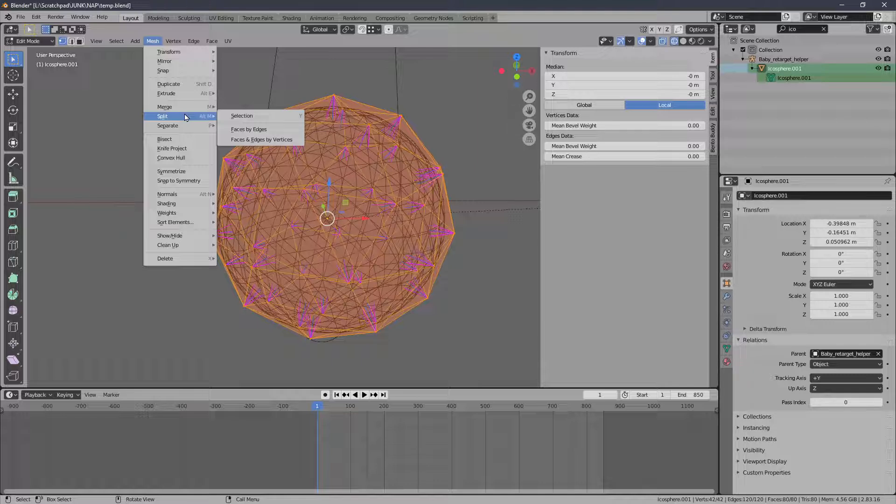
mouse_move(169, 198)
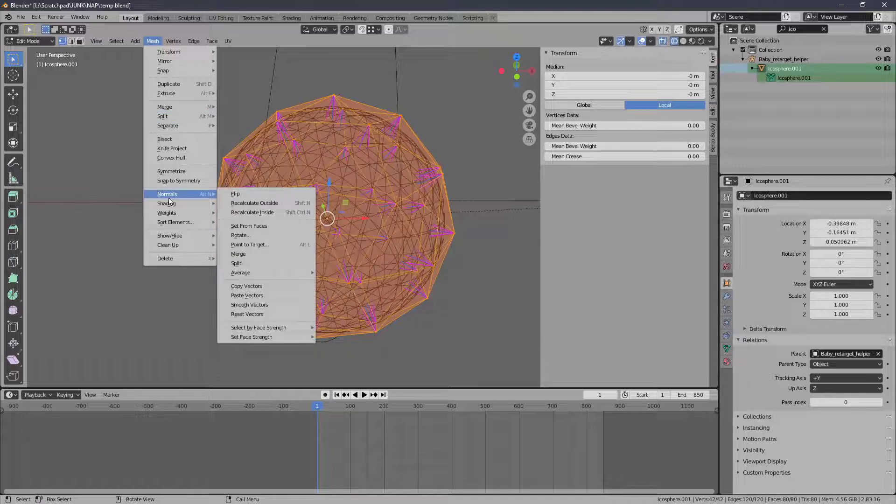
left_click(279, 203)
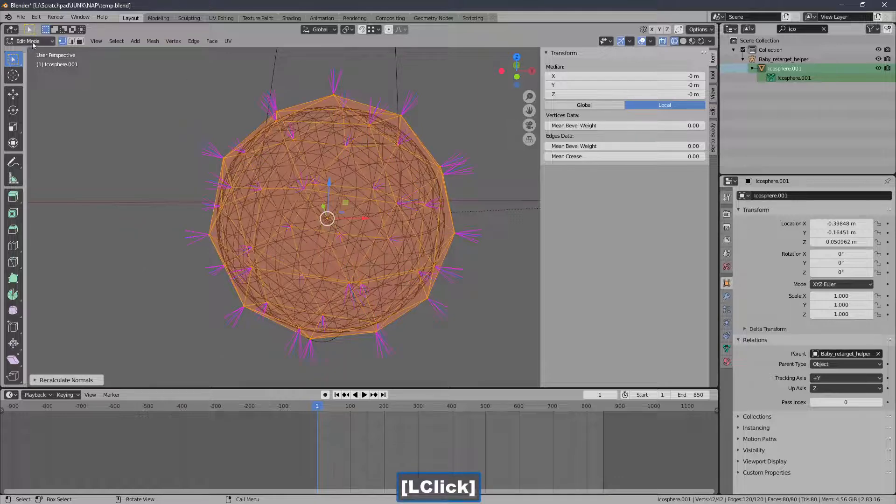
left_click(32, 43)
left_click(35, 50)
Select the Baby_retarget_helper armature and convert a copy of it with the Bento Buddy Character Converter
middle_click_drag(211, 105, 247, 249, "ctrl")
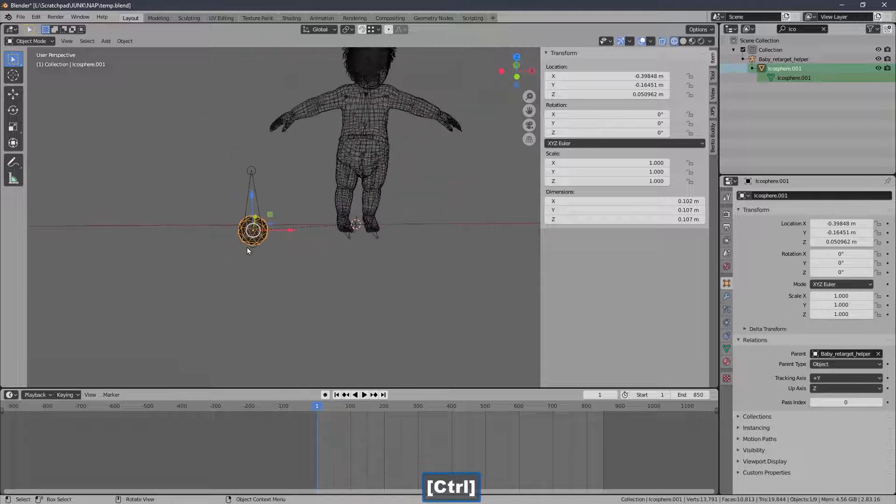
left_click(247, 186)
middle_click_drag(246, 185, 298, 174)
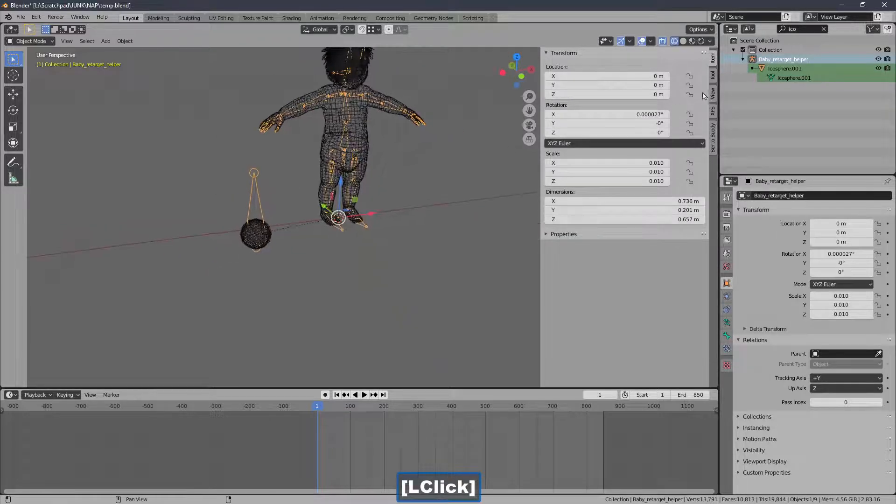
left_click(713, 137)
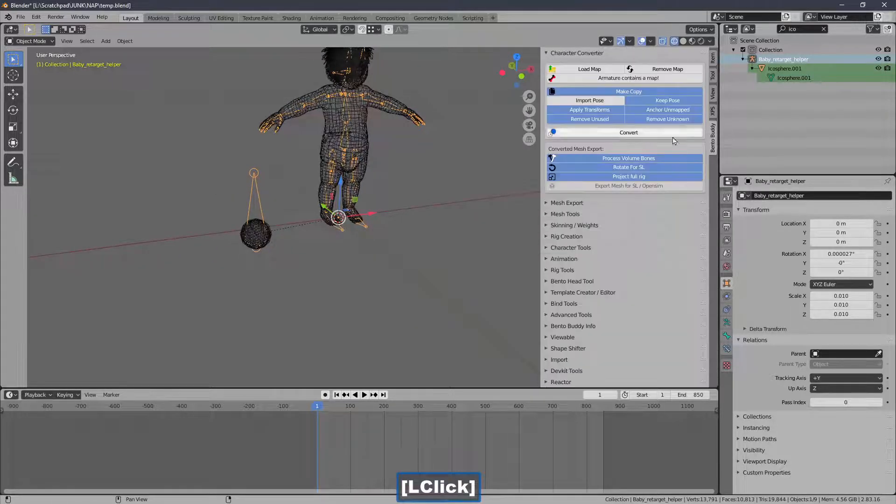
left_click(577, 135)
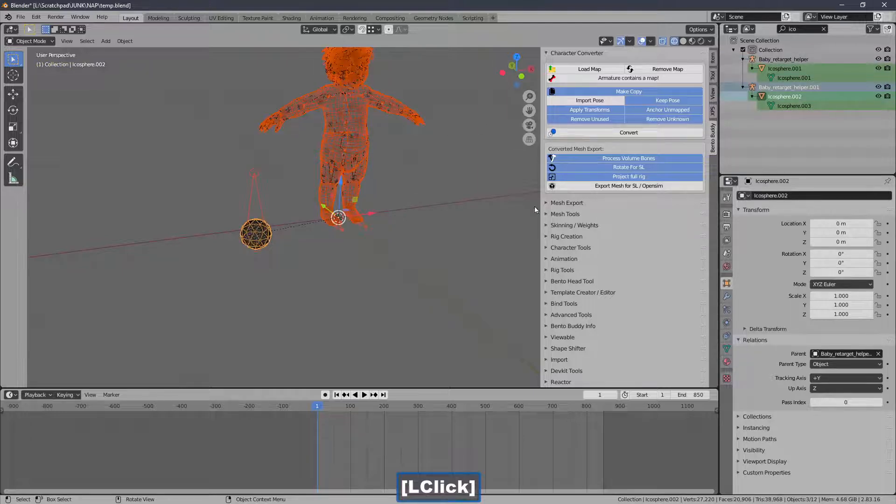
Export the converted mesh for SL over a_test.dae in the test_material folder, and delete the converted copy
left_click(602, 186)
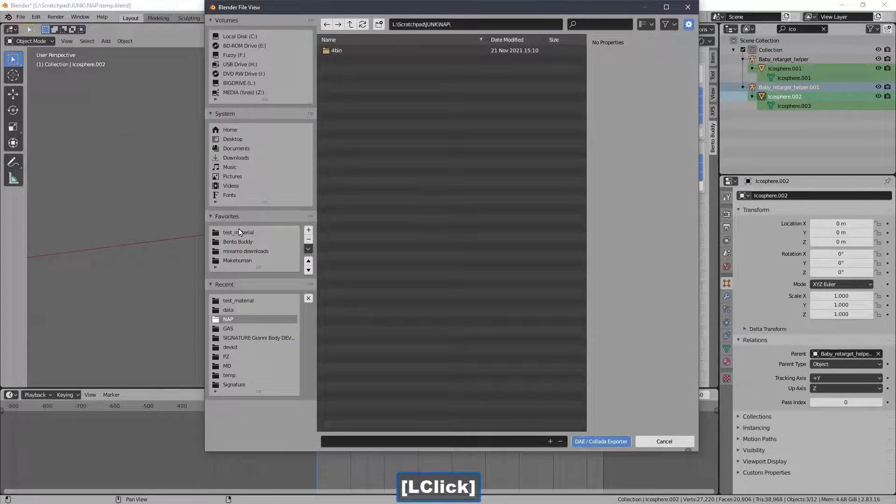
left_click(239, 232)
left_click(342, 340)
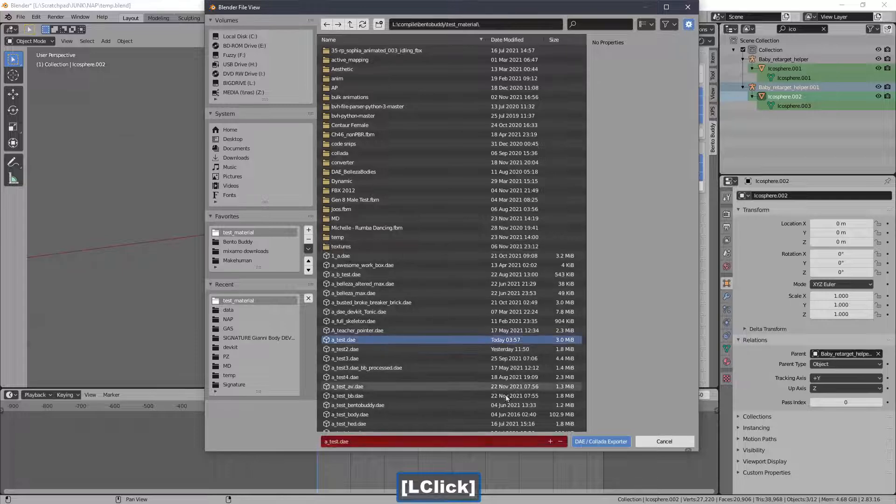
left_click(578, 442)
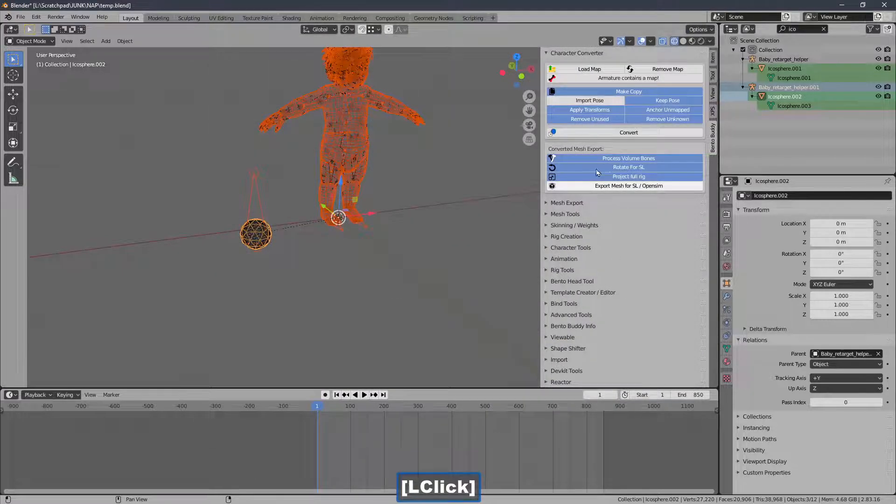
key("Delete")
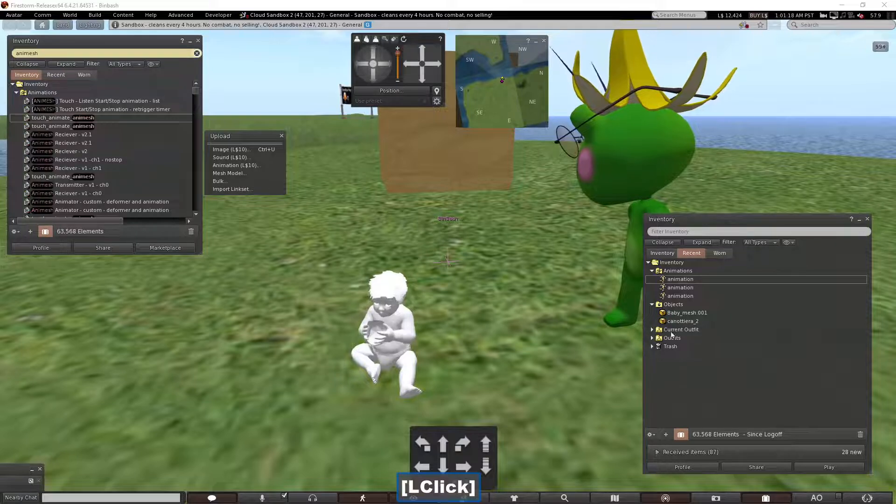
Switch to Firestorm and unlink the wooden box from the baby and ball linkset
right_click(425, 168)
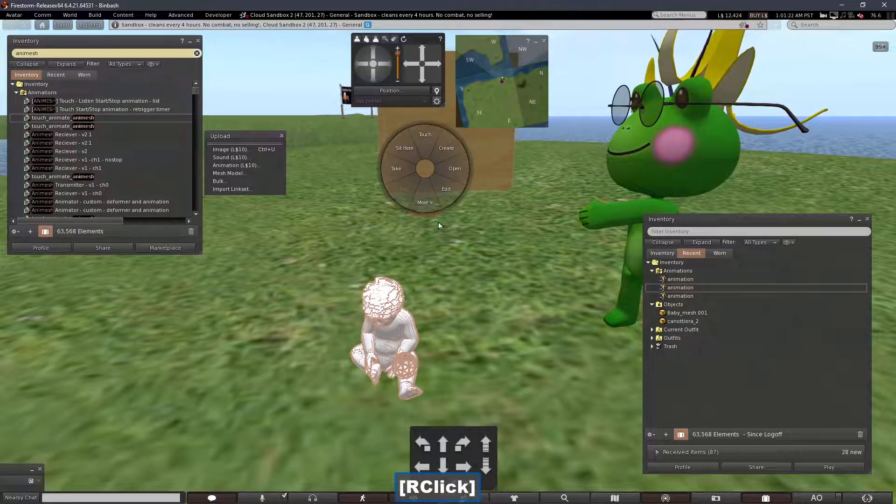
left_click(447, 194)
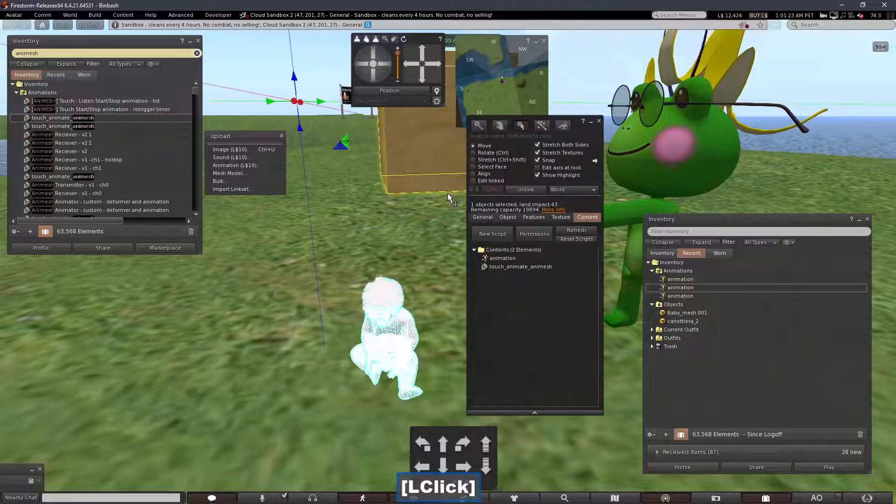
left_click(526, 189)
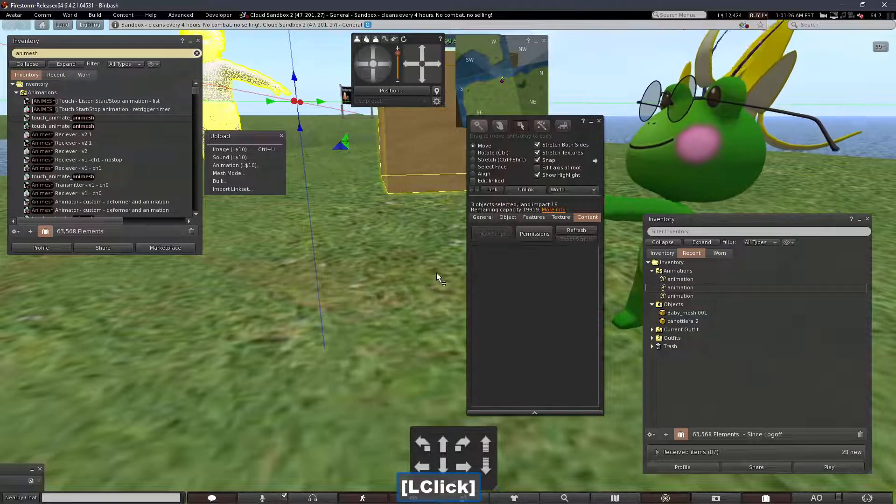
left_click(358, 206, "alt")
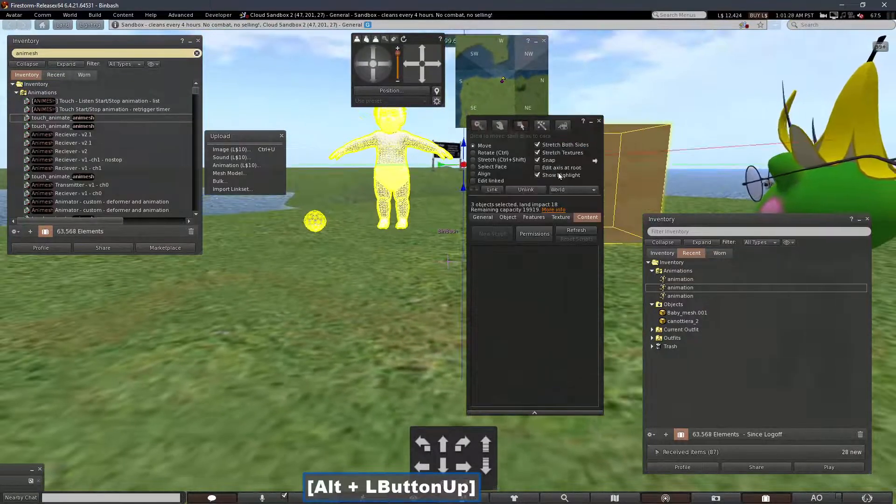
left_click(599, 122)
Delete the old baby and ball objects from the ground beside the wooden box
right_click(394, 162)
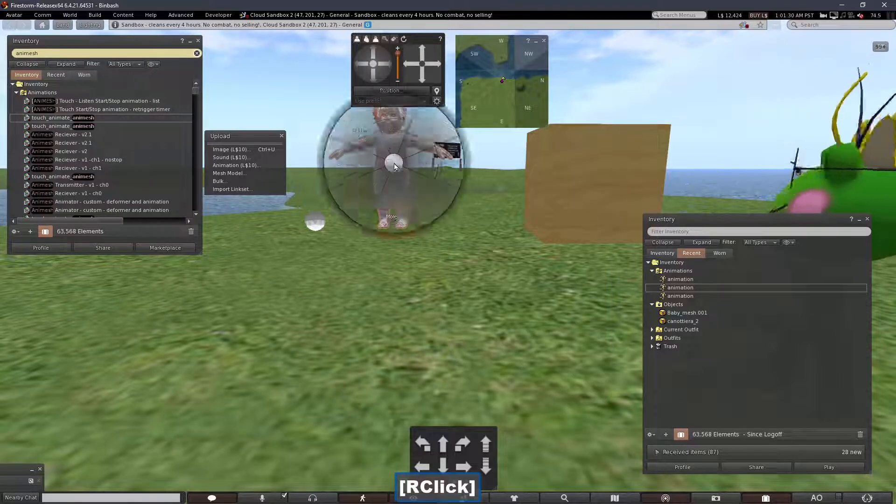
left_click(391, 174)
left_click(430, 171)
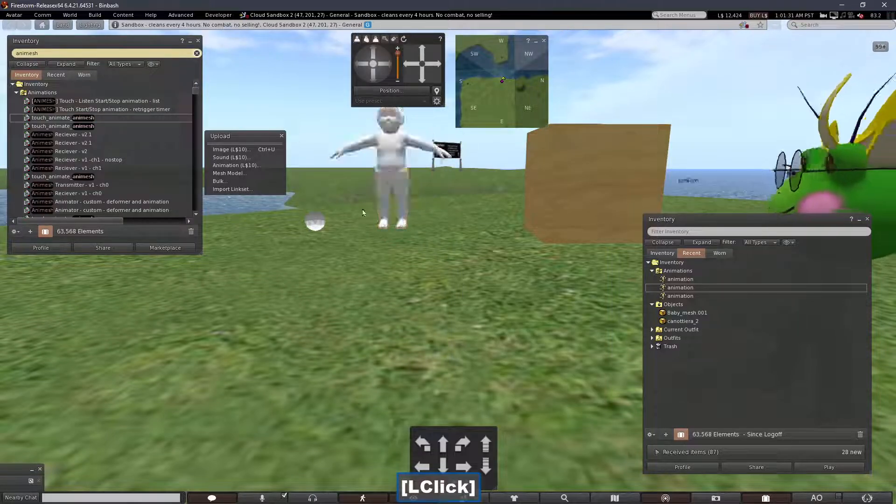
right_click(316, 222)
left_click(314, 249)
left_click(344, 231)
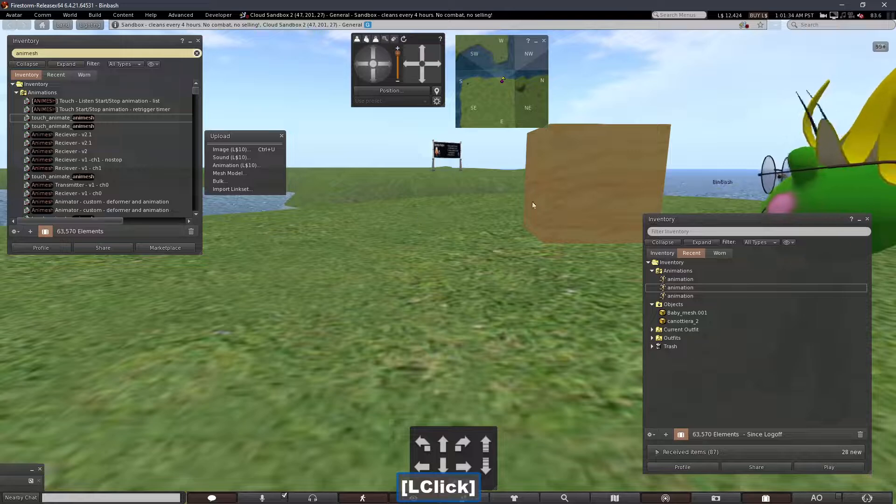
Load a_test.dae as a mesh model for upload and set its lowest level-of-detail triangle limit to 0
left_click(244, 176)
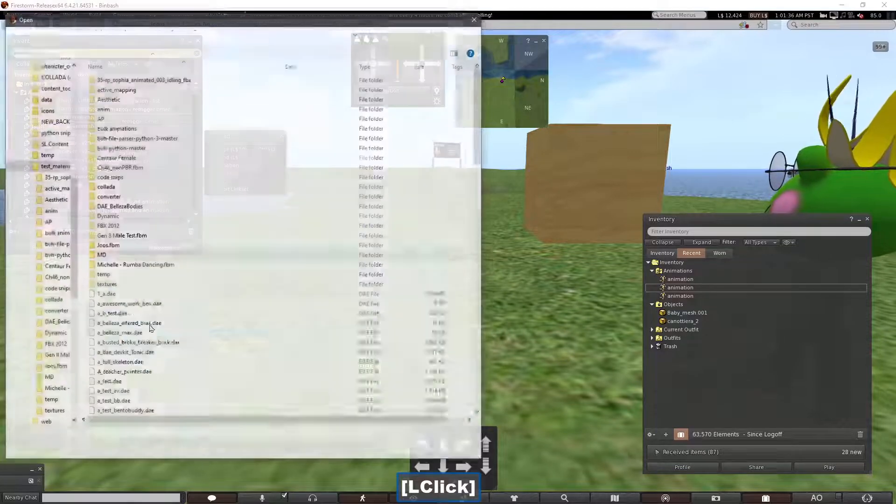
double_click(108, 383)
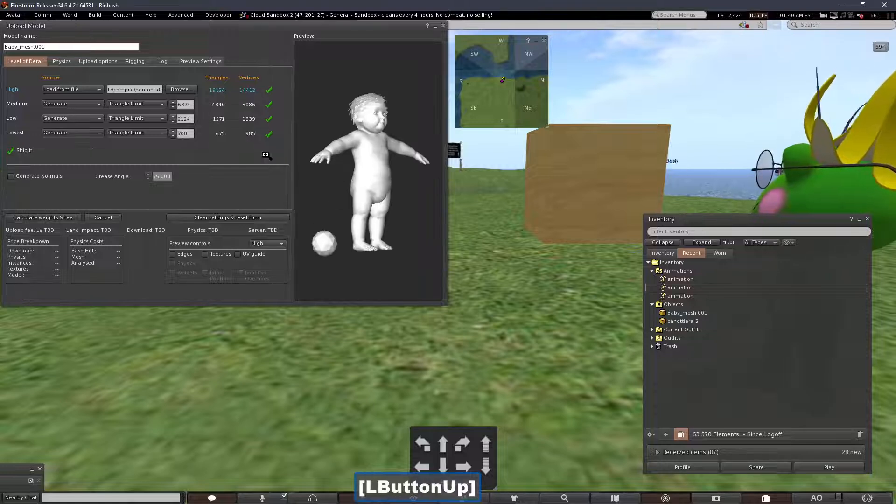
left_click(173, 136)
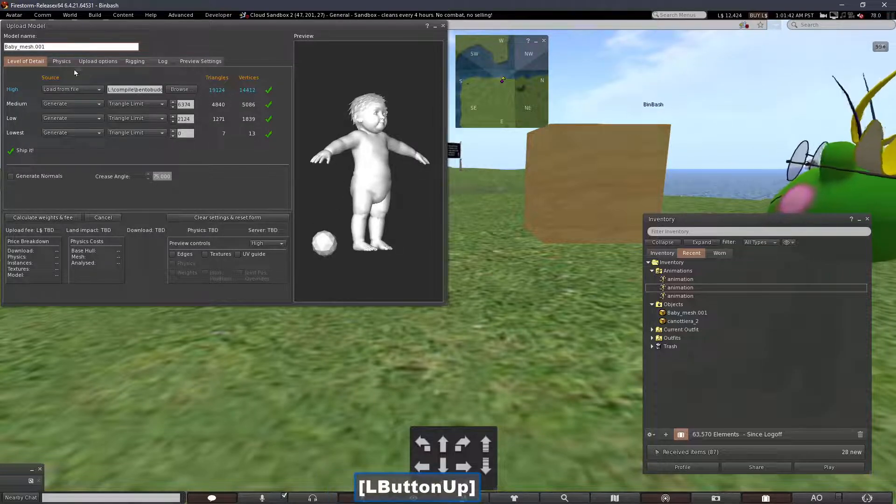
Use the Lowest level of detail as the upload's physics model
left_click(63, 62)
left_click(131, 78)
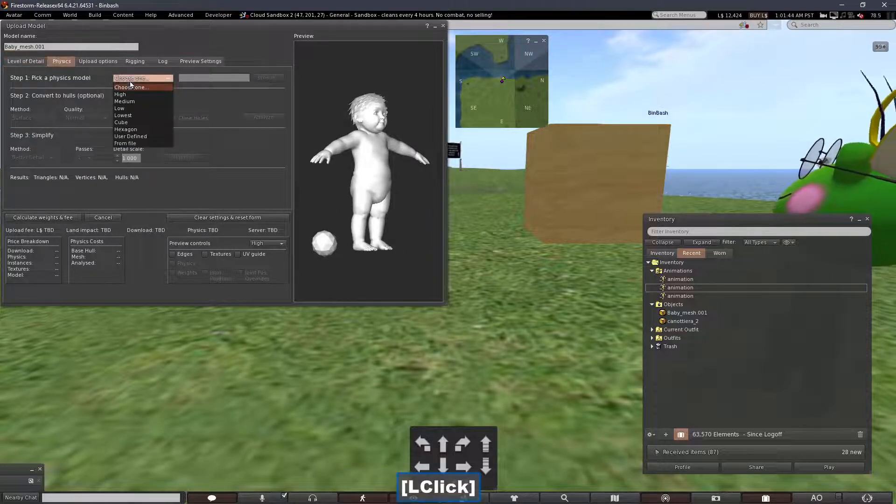
left_click(123, 115)
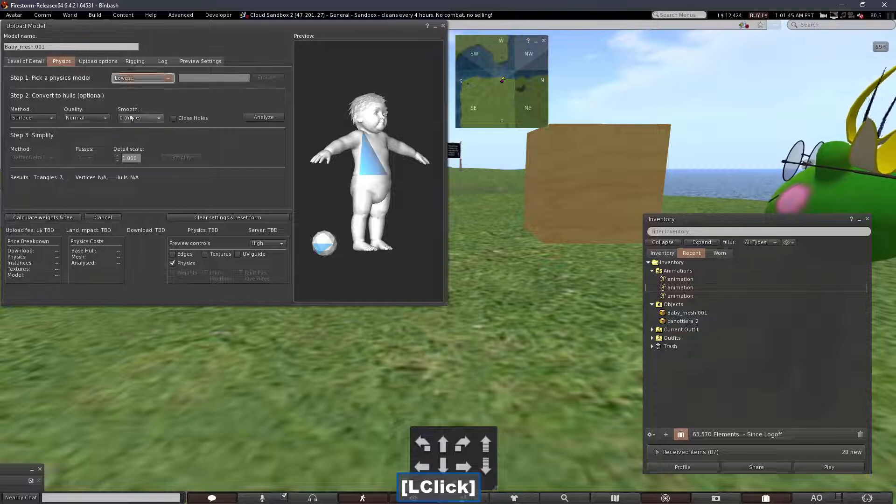
Include skin weight and joint positions in the model's rigging, calculate the weights and fee, and inspect the preview
left_click(134, 62)
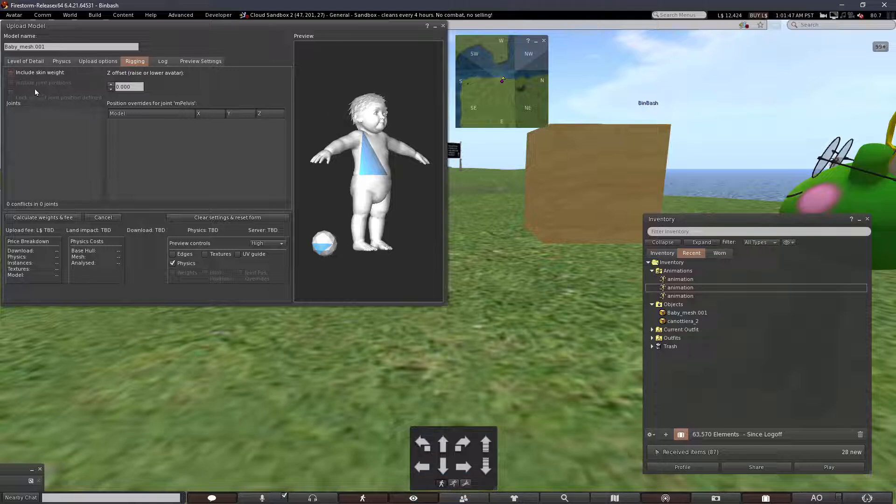
left_click(10, 84)
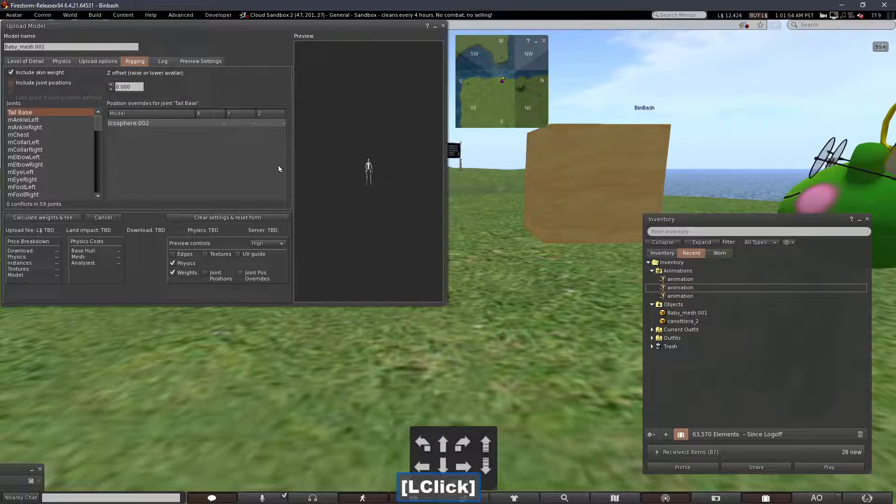
mouse_move(333, 168)
left_mouse_down()
mouse_move(373, 110)
mouse_move(355, 126)
left_mouse_up()
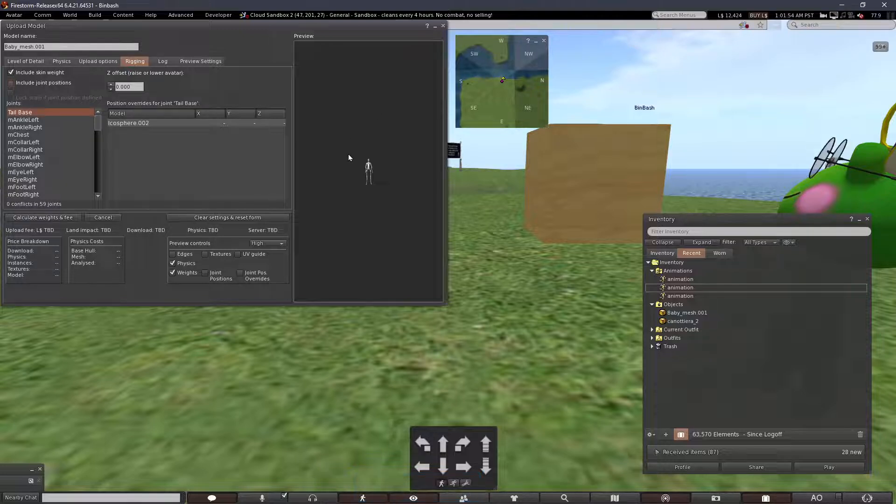
left_click(69, 219)
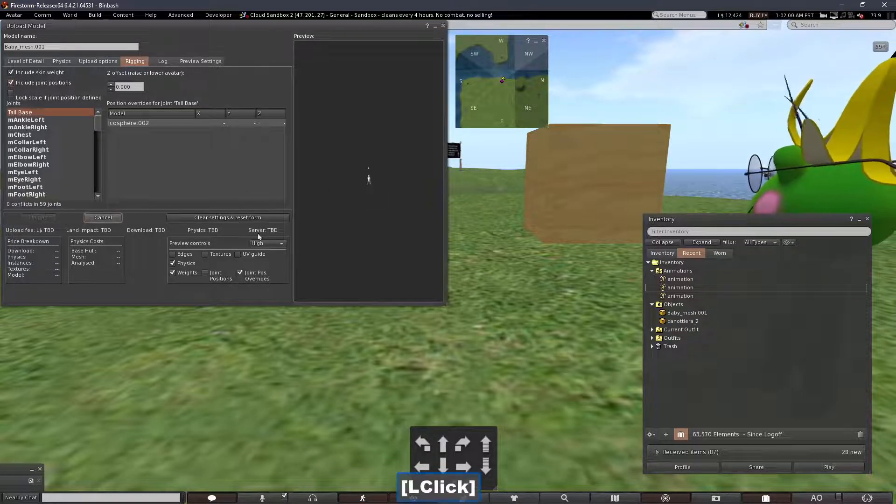
left_click_drag(357, 203, 463, 269)
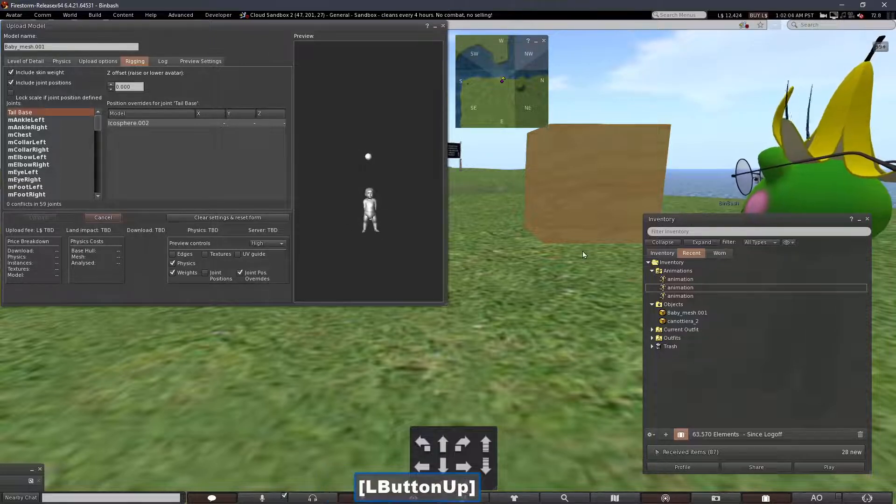
Upload the baby model and delete the previous Baby_mesh.001 object from the inventory
left_click(695, 322)
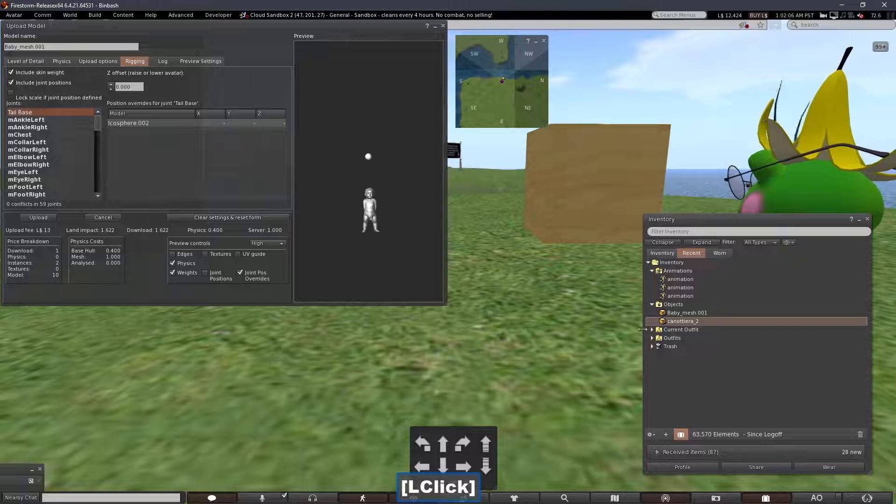
left_click(44, 218)
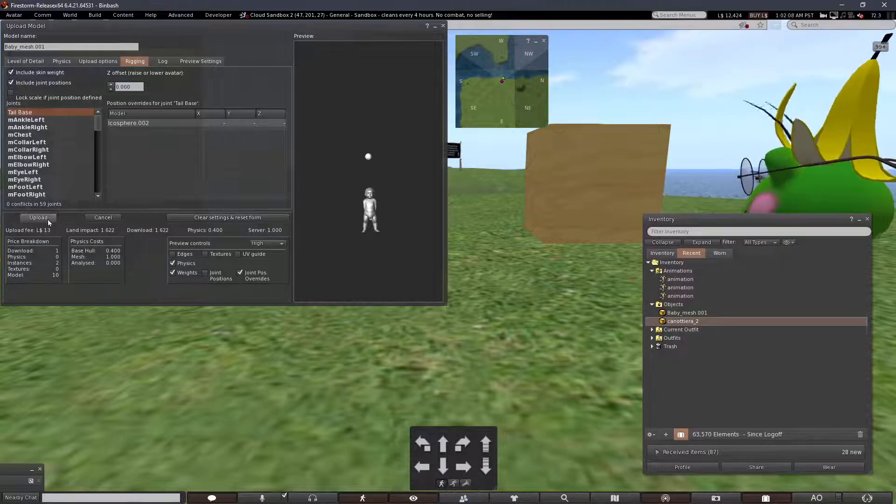
left_click(693, 314)
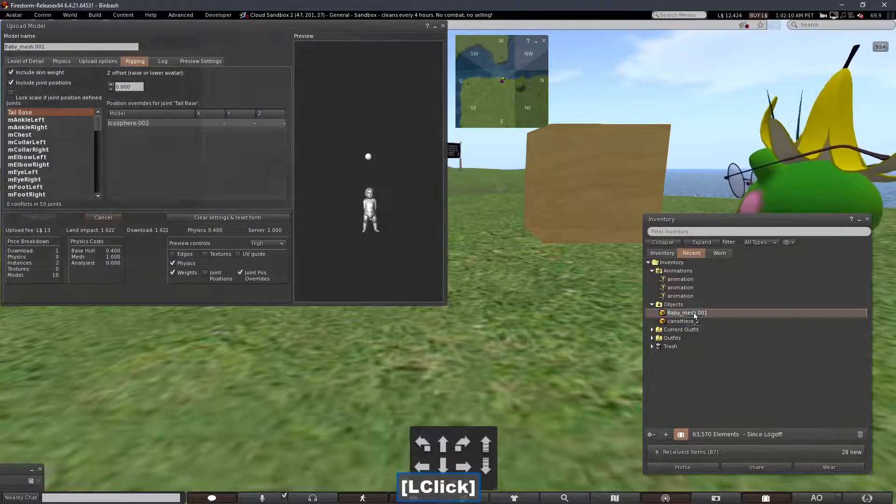
key("Delete")
left_click(425, 285)
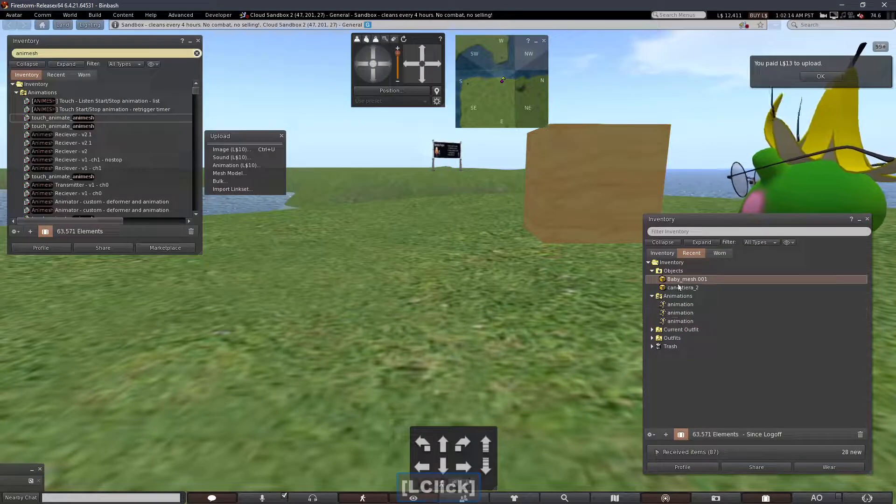
Place the new Baby_mesh.001 from the inventory on the grass and link it to the wooden box as the root object
left_click_drag(416, 338, 339, 347)
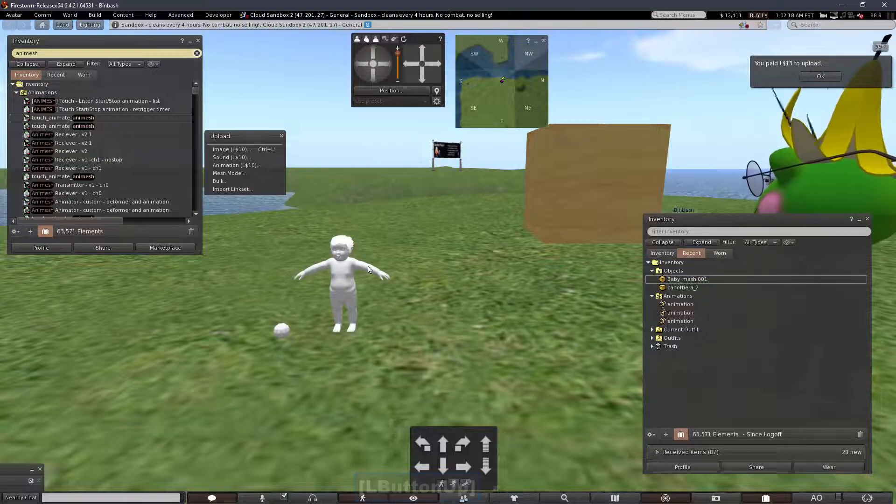
right_click(348, 274)
left_click(376, 275)
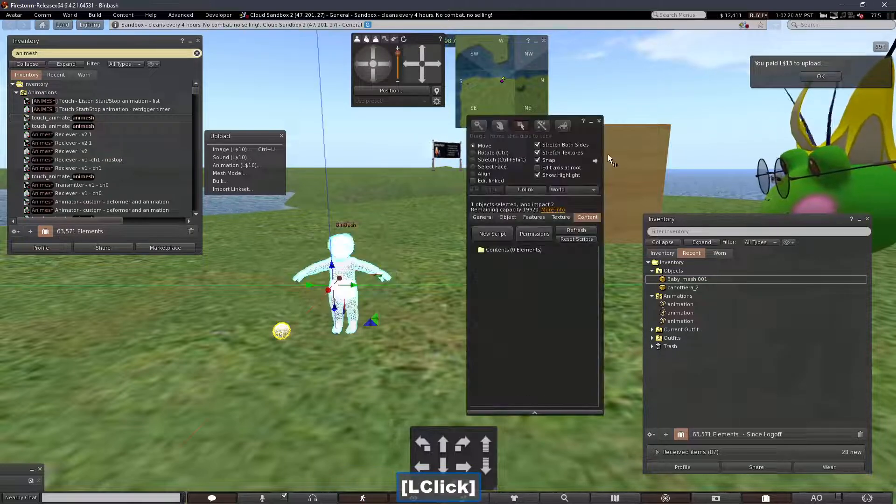
left_click_drag(490, 122, 599, 122)
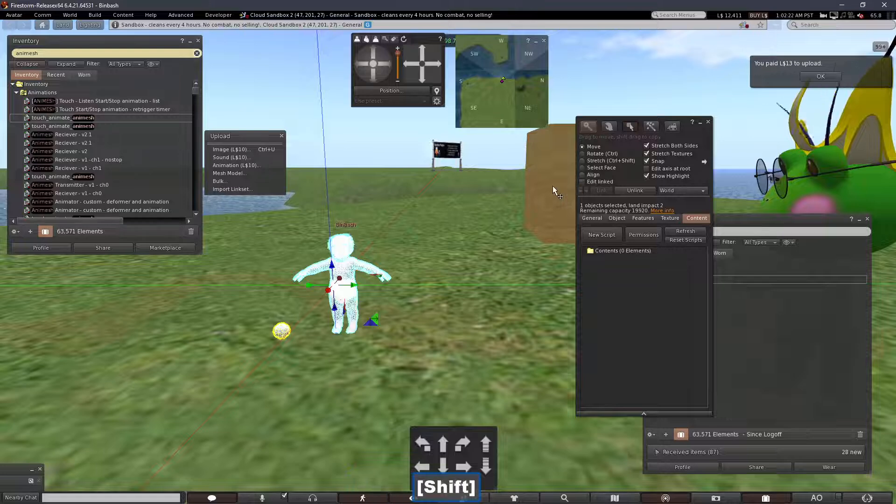
left_click(552, 186, "shift")
left_click(600, 191)
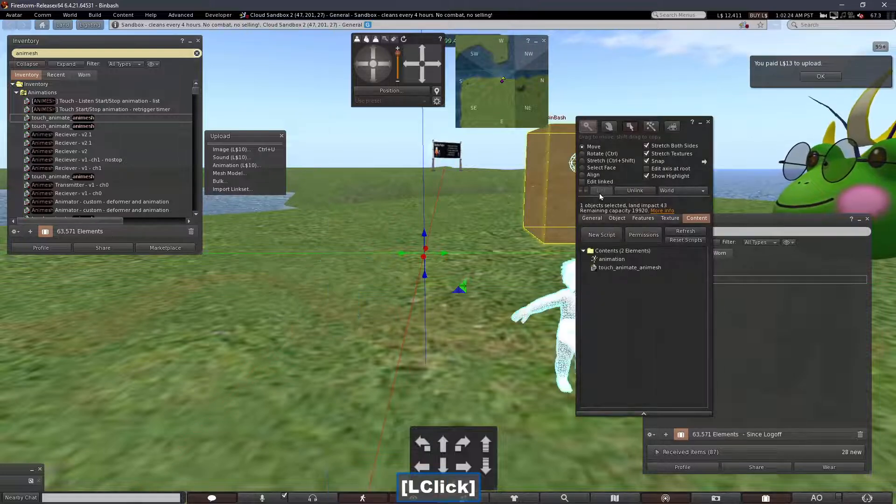
Duplicate the linked box and baby sideways and delete the selected set so only one remains
left_click_drag(555, 196, 529, 201, "alt")
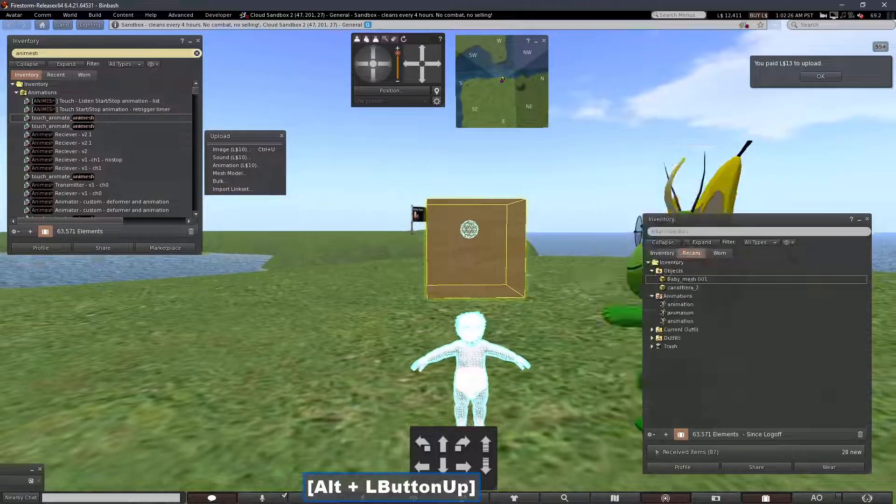
left_click_drag(468, 285, 439, 298, "alt")
left_click_drag(358, 270, 281, 272, "shift")
key("Delete")
key("Delete")
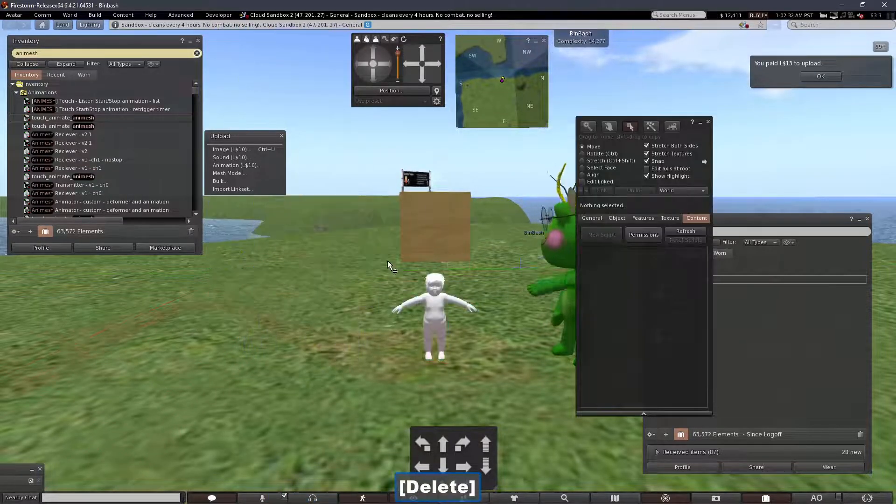
Finish editing, touch the wooden box to start the animation, and examine the baby and ball's movement from several angles
left_click(707, 122)
left_click(434, 246)
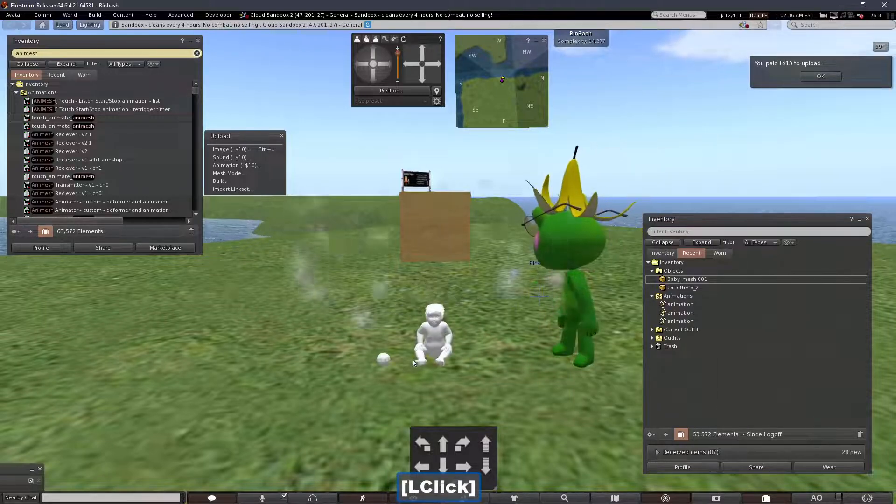
left_click_drag(412, 363, 448, 263, "alt")
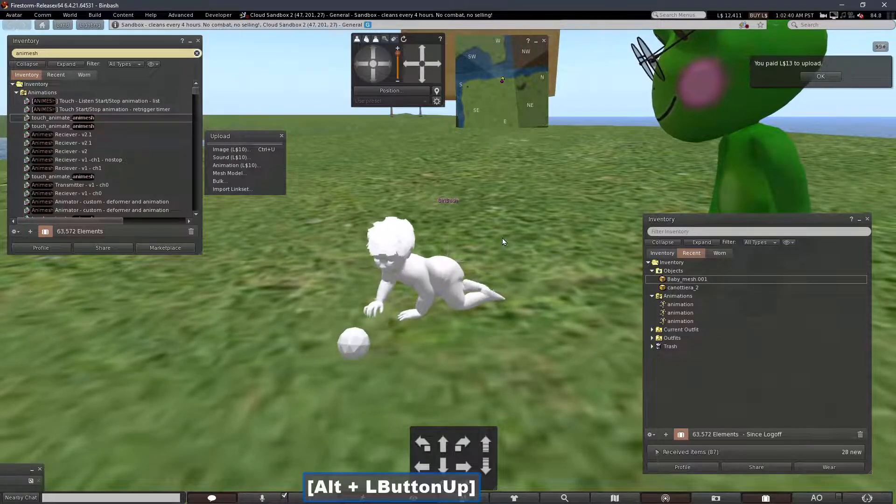
left_click_drag(503, 243, 527, 243, "alt")
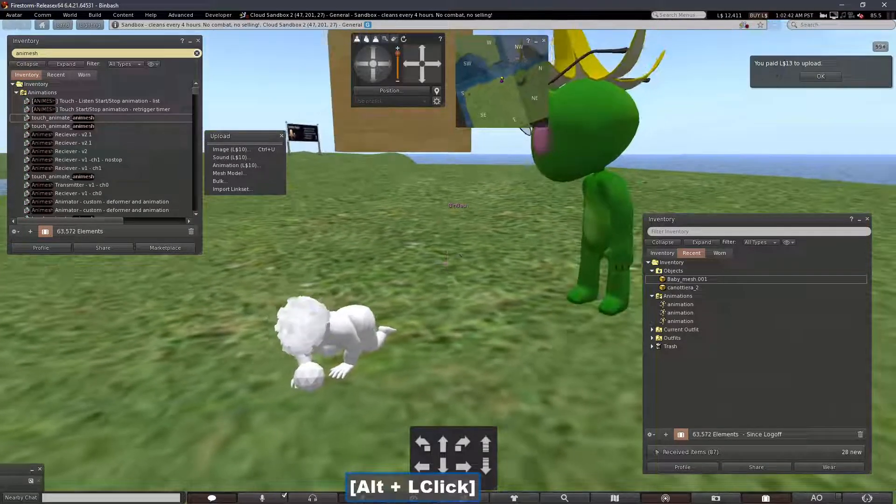
mouse_move(447, 262)
left_mouse_down("alt")
mouse_move(446, 290)
mouse_move(449, 249)
left_mouse_up("alt")
left_click_drag(440, 285, 441, 255, "alt")
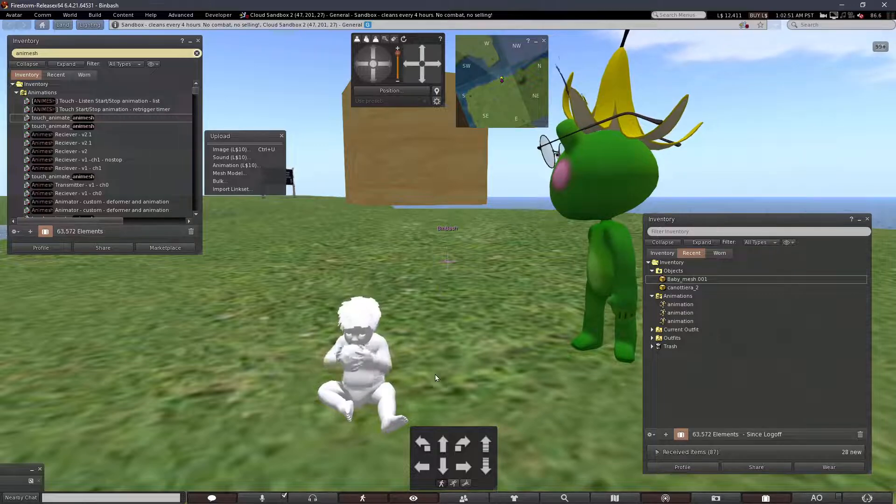
left_click_drag(527, 360, 524, 361, "alt")
mouse_move(448, 262)
left_mouse_down("alt")
mouse_move(414, 263)
mouse_move(445, 264)
left_mouse_up("alt")
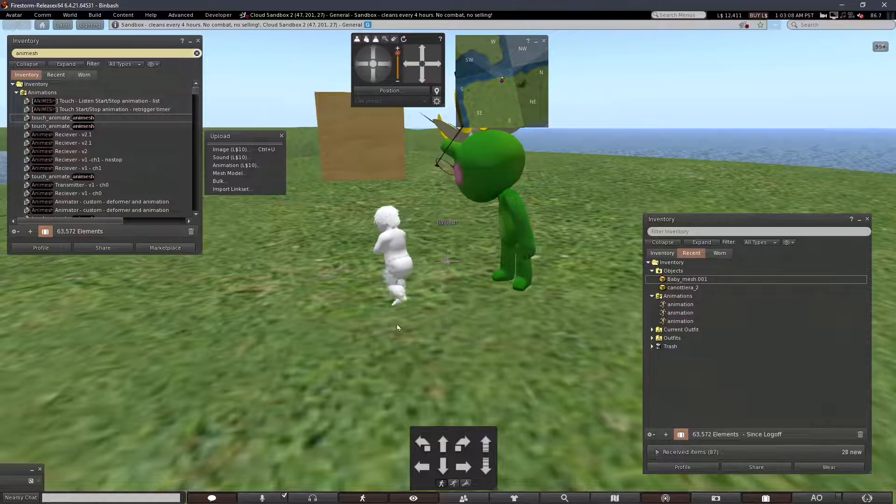
key("alt")
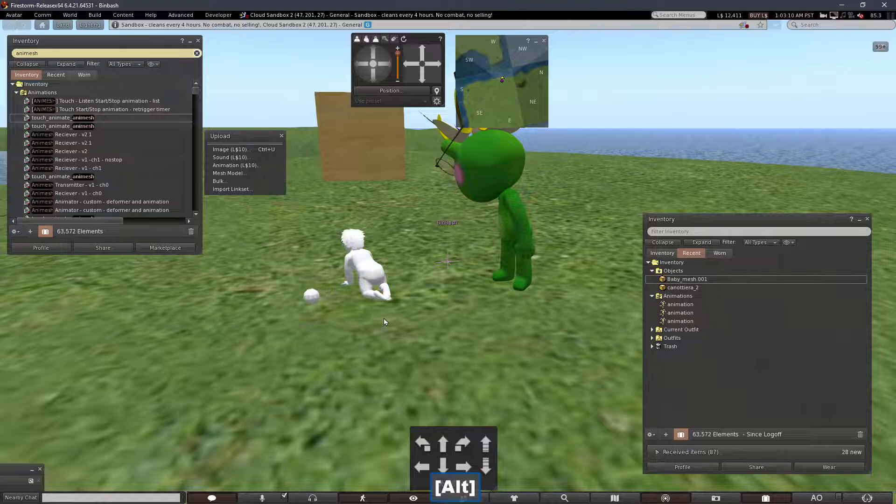